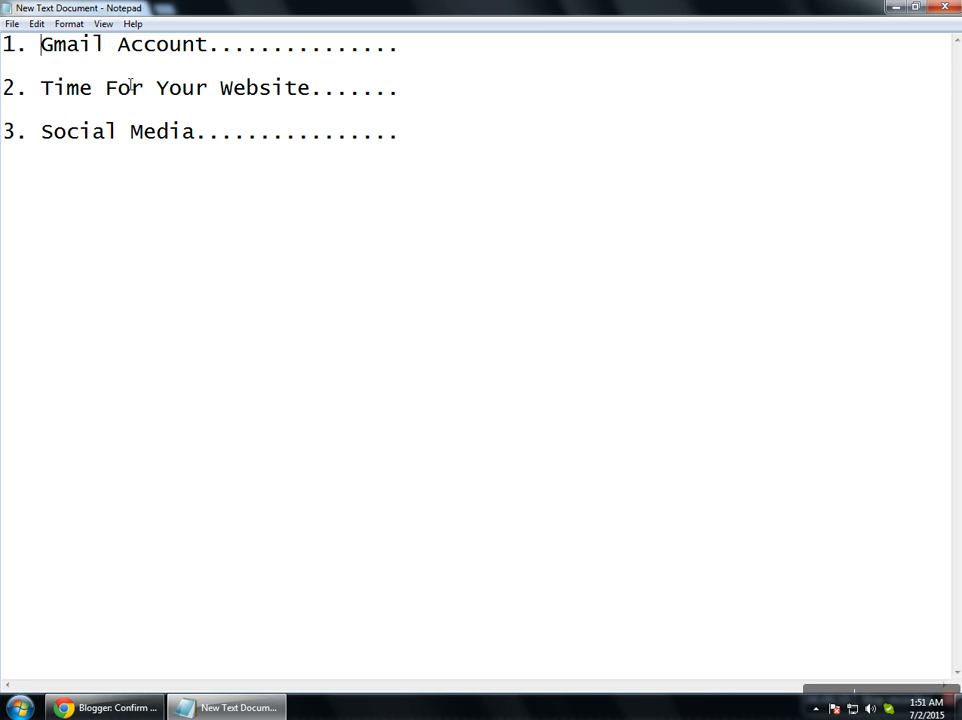
Go over the Notepad checklist (Gmail Account, Time For Your Website, Social Media), then switch to Blogger.
{"action": "left_click_drag", "start_coordinate": [212, 55], "coordinate": [55, 45]}
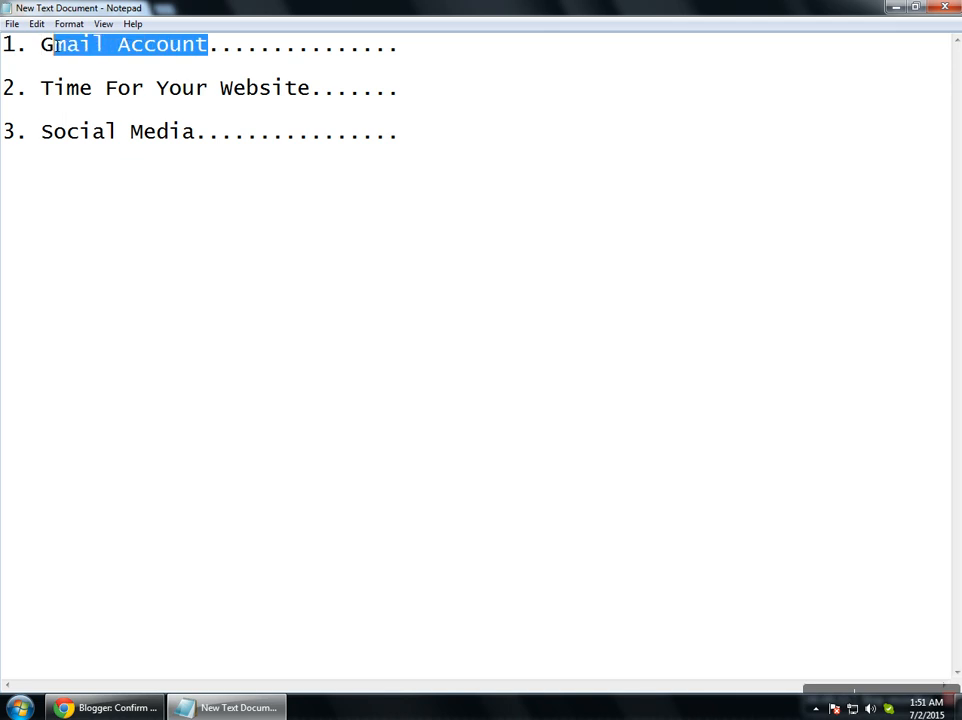
{"action": "left_click_drag", "start_coordinate": [45, 90], "coordinate": [316, 93]}
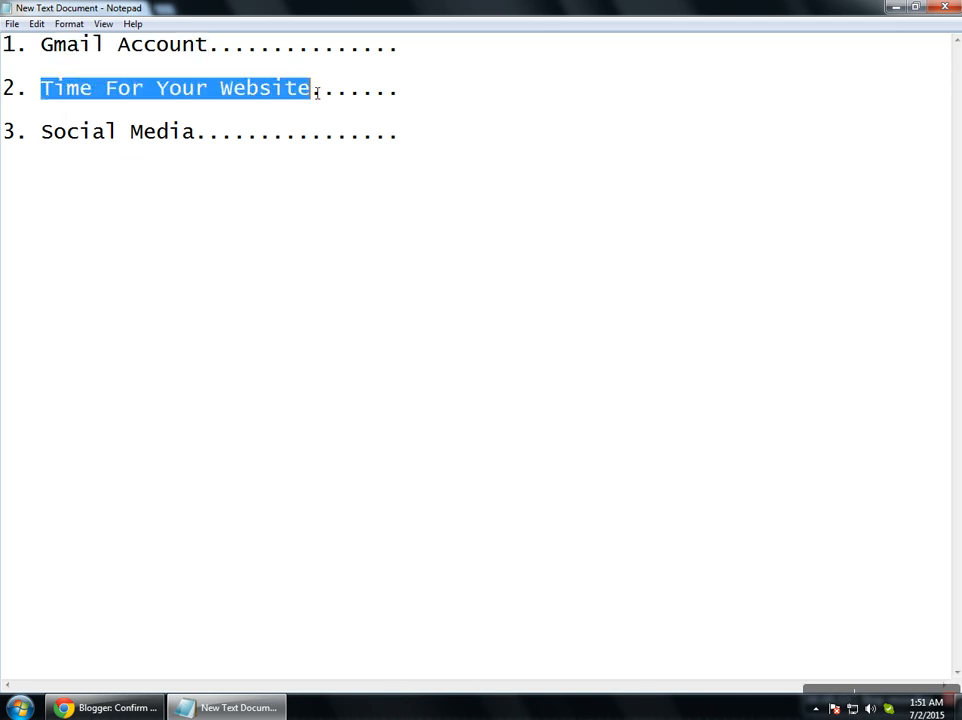
{"action": "left_click_drag", "start_coordinate": [200, 143], "coordinate": [50, 143]}
{"action": "left_click", "coordinate": [294, 154]}
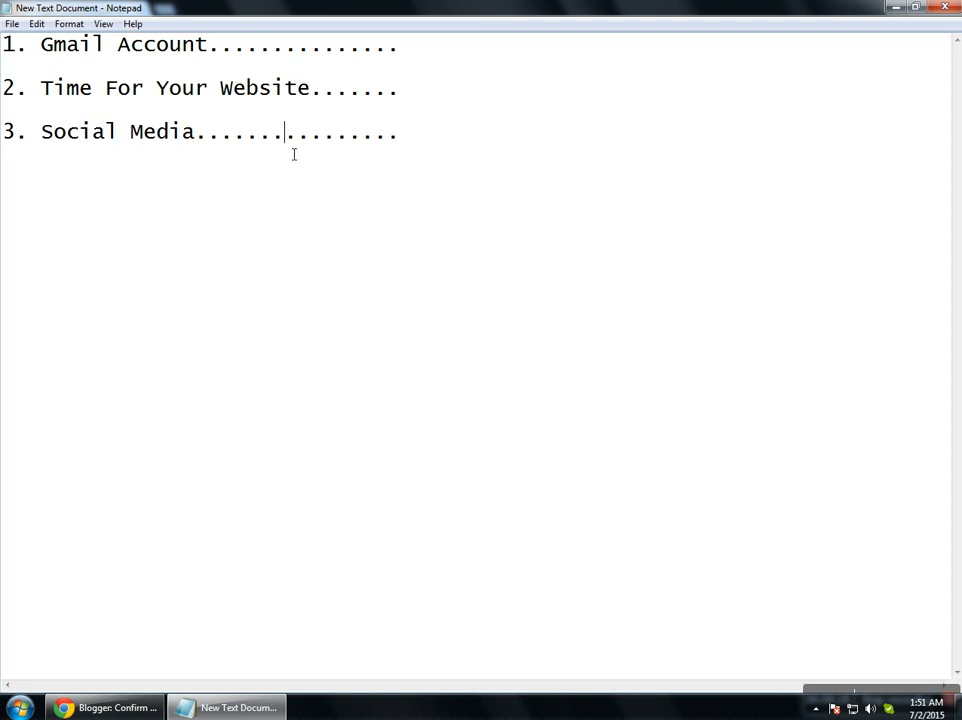
{"action": "left_click", "coordinate": [115, 707]}
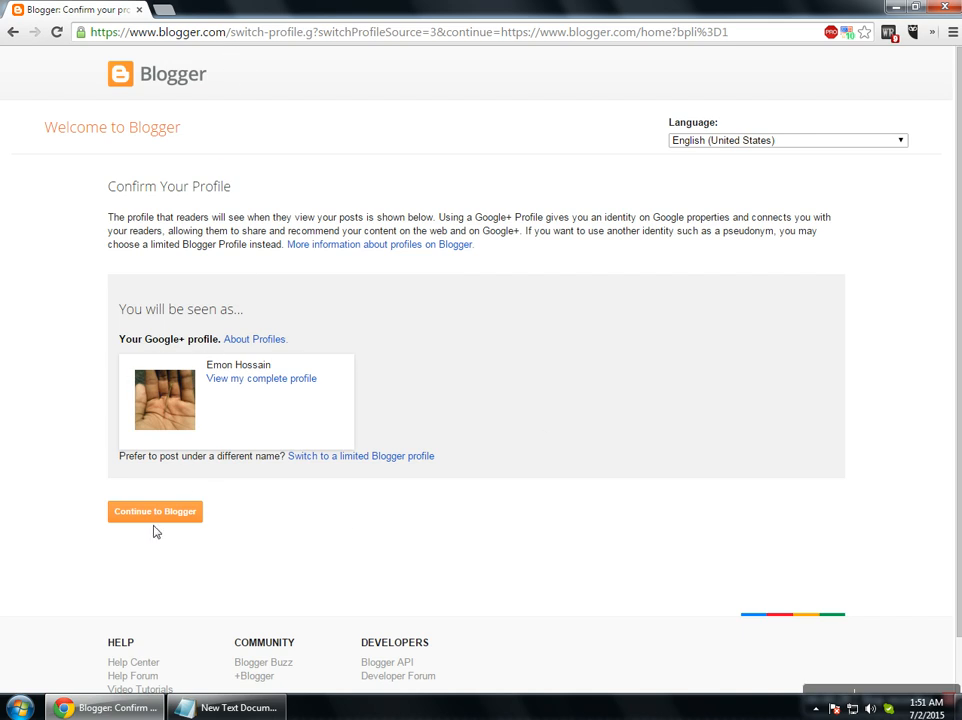
Continue to Blogger from the Confirm Your Profile page and review the create-your-blog notice.
{"action": "left_click_drag", "start_coordinate": [204, 366], "coordinate": [330, 373]}
{"action": "left_click", "coordinate": [330, 378]}
{"action": "left_click", "coordinate": [163, 514]}
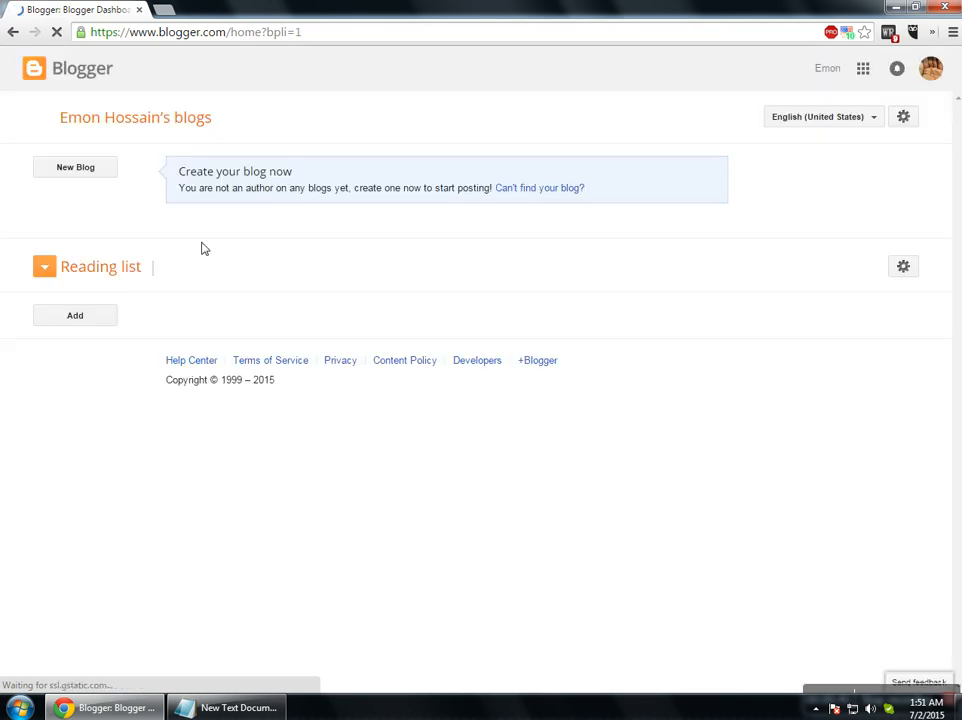
{"action": "left_click_drag", "start_coordinate": [184, 172], "coordinate": [320, 176]}
{"action": "left_click", "coordinate": [206, 197]}
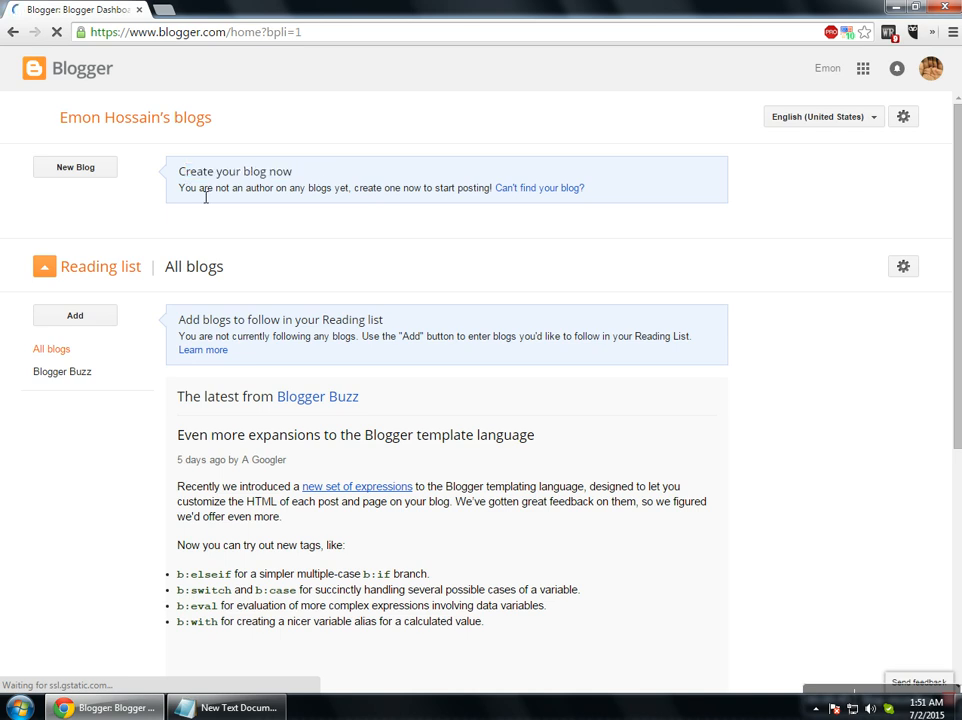
Start a new blog titled Trickdon with the address trickdo.blogspot.com.
{"action": "left_click", "coordinate": [76, 170]}
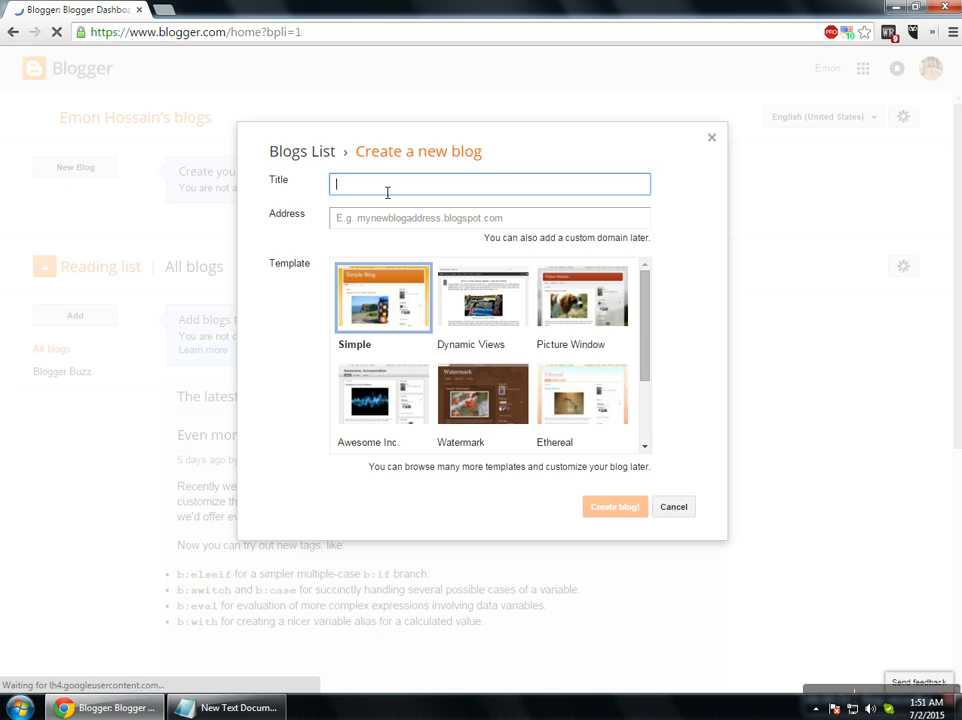
{"action": "type", "text": "Trickdon"}
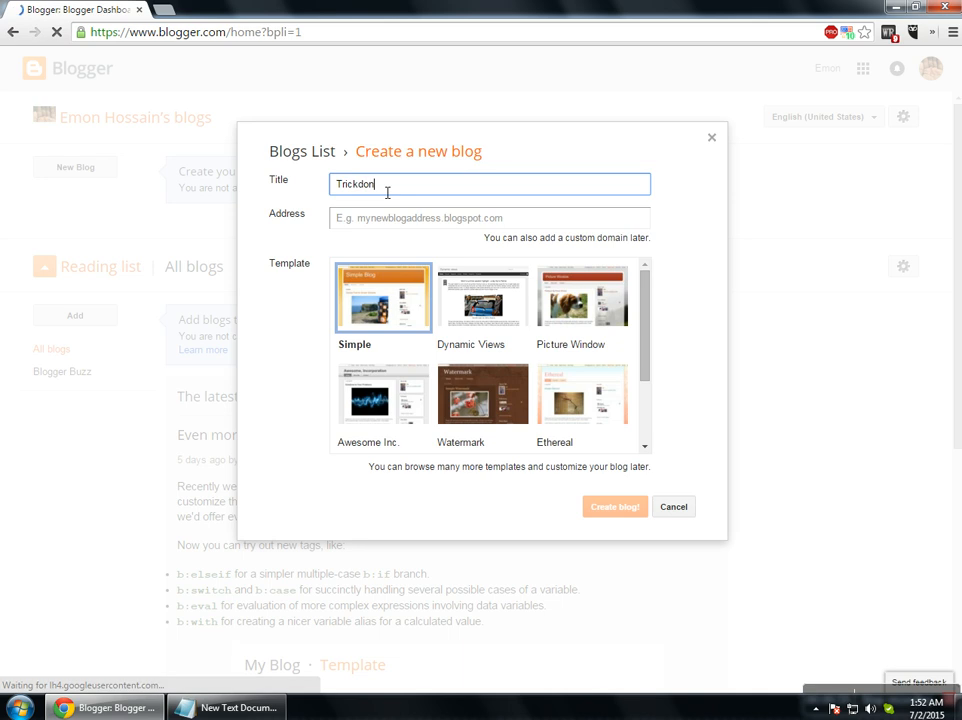
{"action": "left_click", "coordinate": [371, 221]}
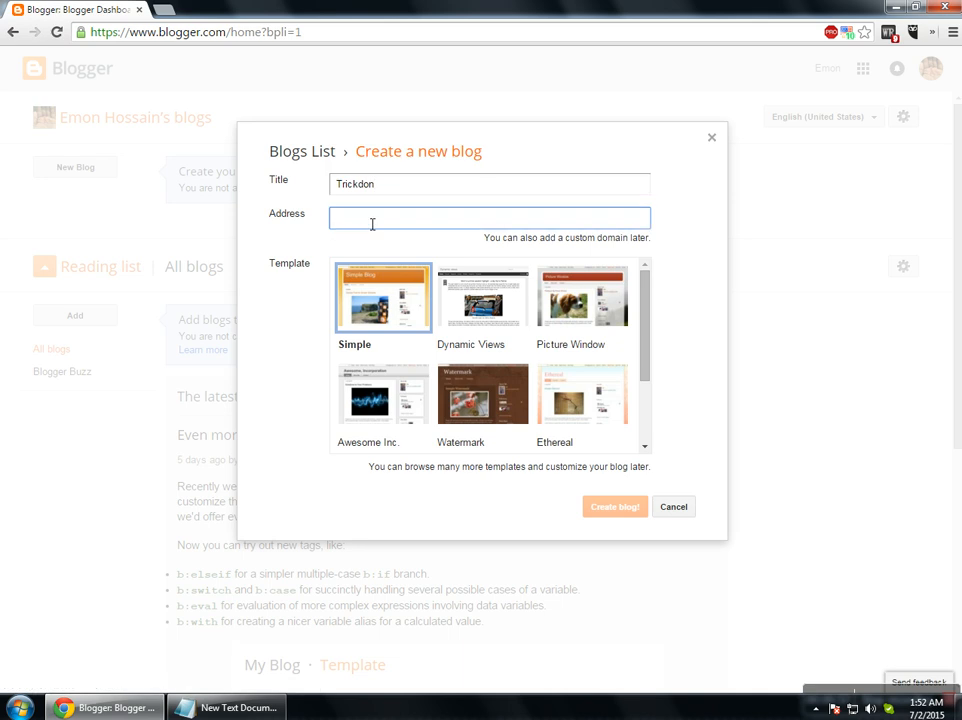
{"action": "type", "text": "trickdon"}
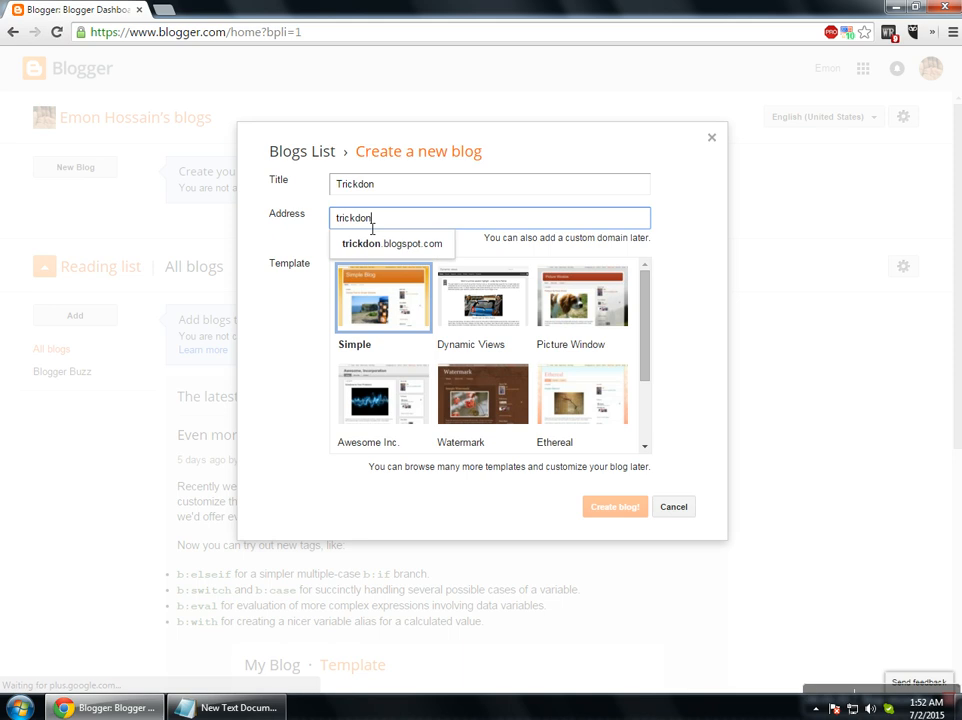
{"action": "type", "text": "bfd"}
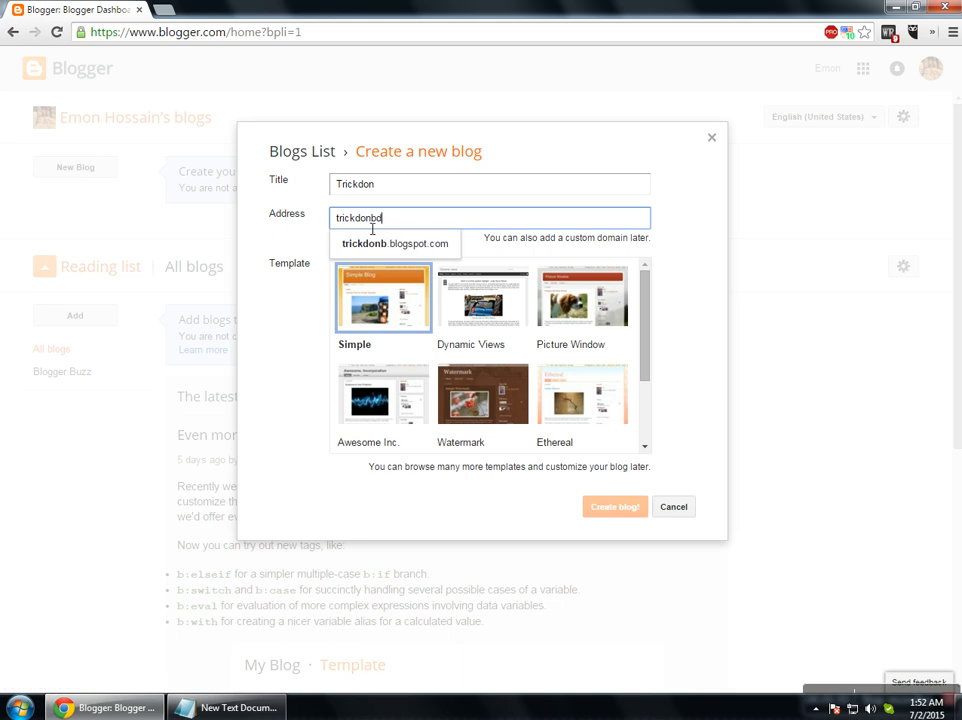
{"action": "left_click", "coordinate": [374, 245]}
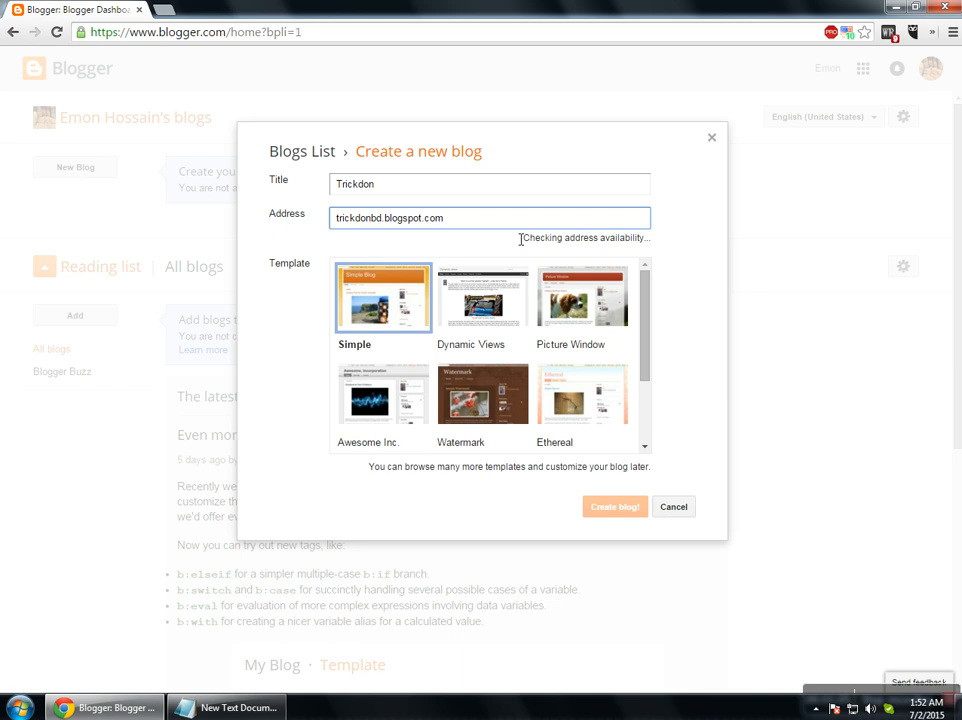
{"action": "key", "text": "BackSpace"}
{"action": "key", "text": "BackSpace"}
{"action": "key", "text": "BackSpace"}
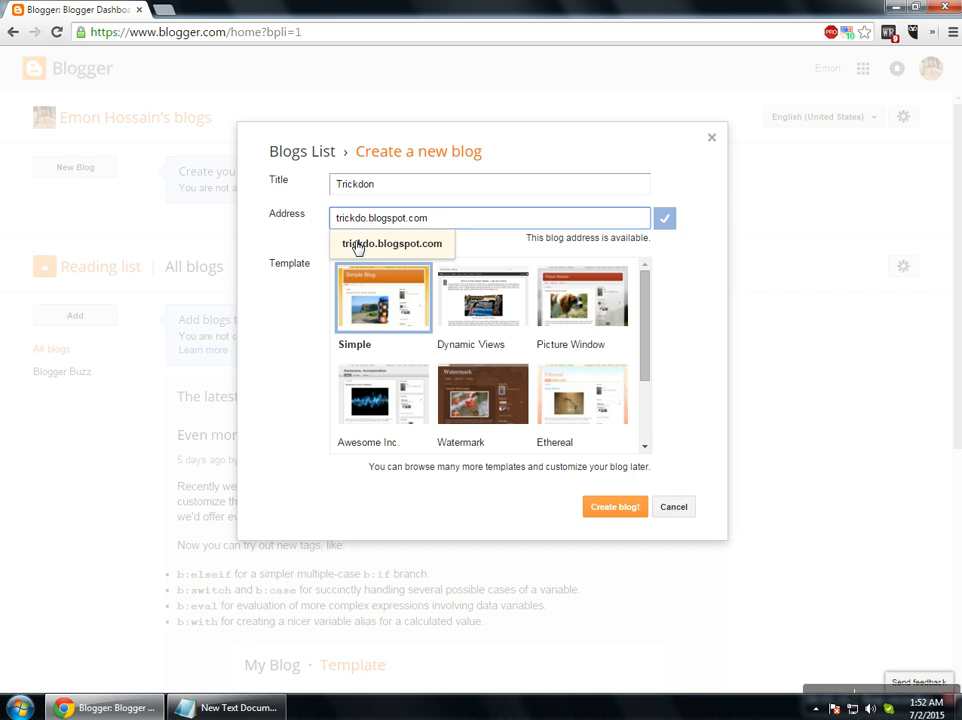
{"action": "left_click", "coordinate": [358, 246]}
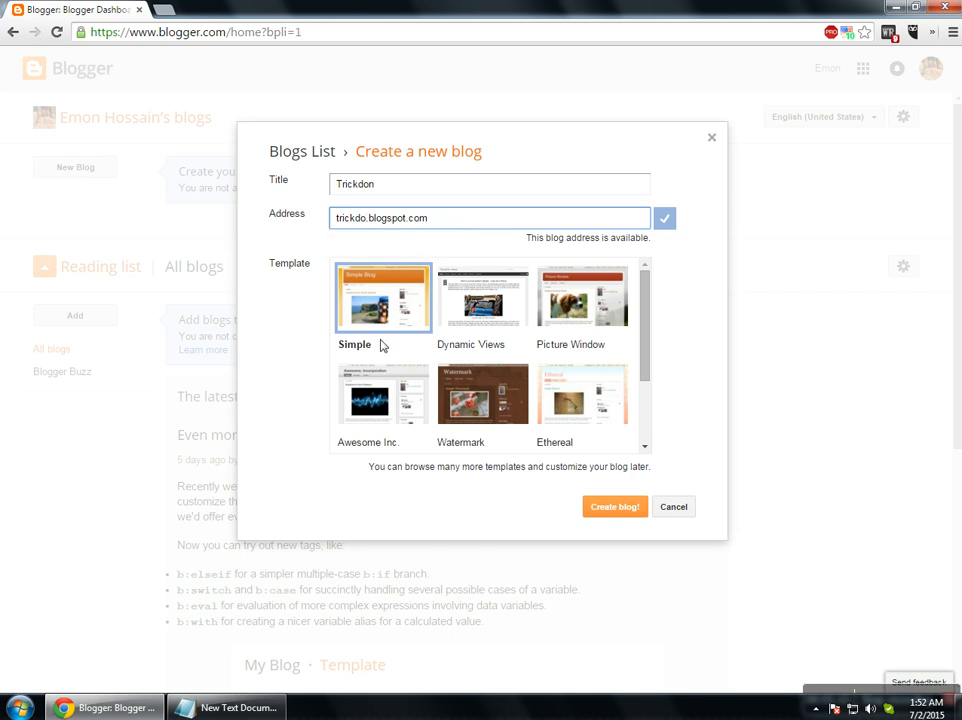
Choose the Awesome Inc. template and create the blog.
{"action": "left_click", "coordinate": [645, 315]}
{"action": "mouse_move", "coordinate": [645, 315]}
{"action": "left_mouse_down"}
{"action": "mouse_move", "coordinate": [638, 383]}
{"action": "mouse_move", "coordinate": [640, 311]}
{"action": "left_mouse_up"}
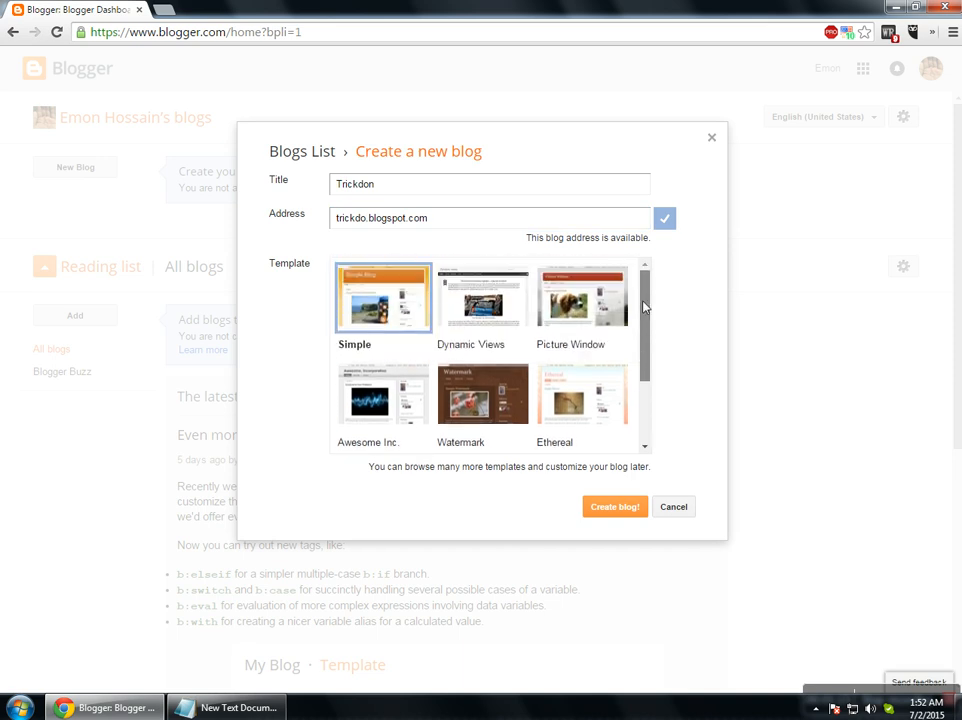
{"action": "left_click", "coordinate": [490, 389]}
{"action": "left_click", "coordinate": [482, 318]}
{"action": "left_click", "coordinate": [578, 320]}
{"action": "left_click", "coordinate": [560, 395]}
{"action": "left_click", "coordinate": [400, 378]}
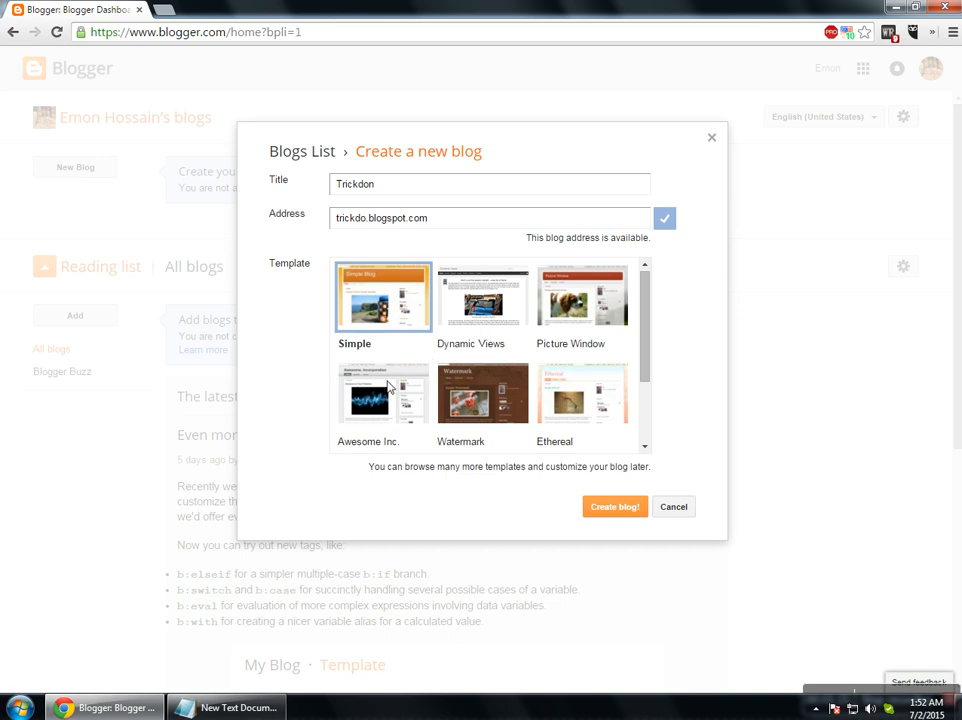
{"action": "scroll", "coordinate": [520, 365], "scroll_direction": "down", "scroll_amount": 1}
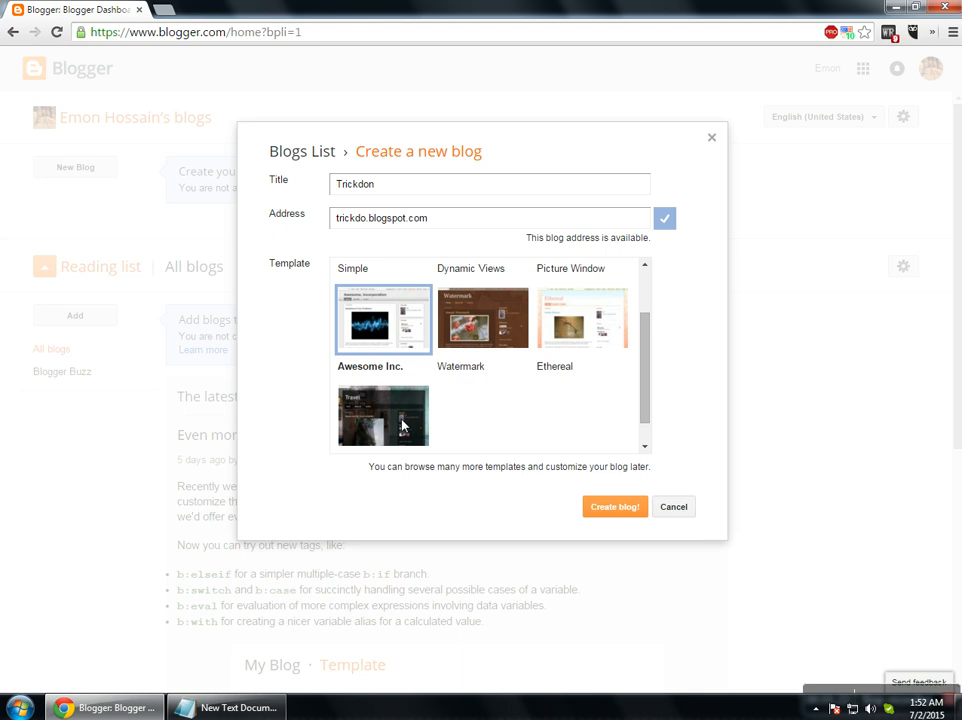
{"action": "left_click", "coordinate": [617, 508]}
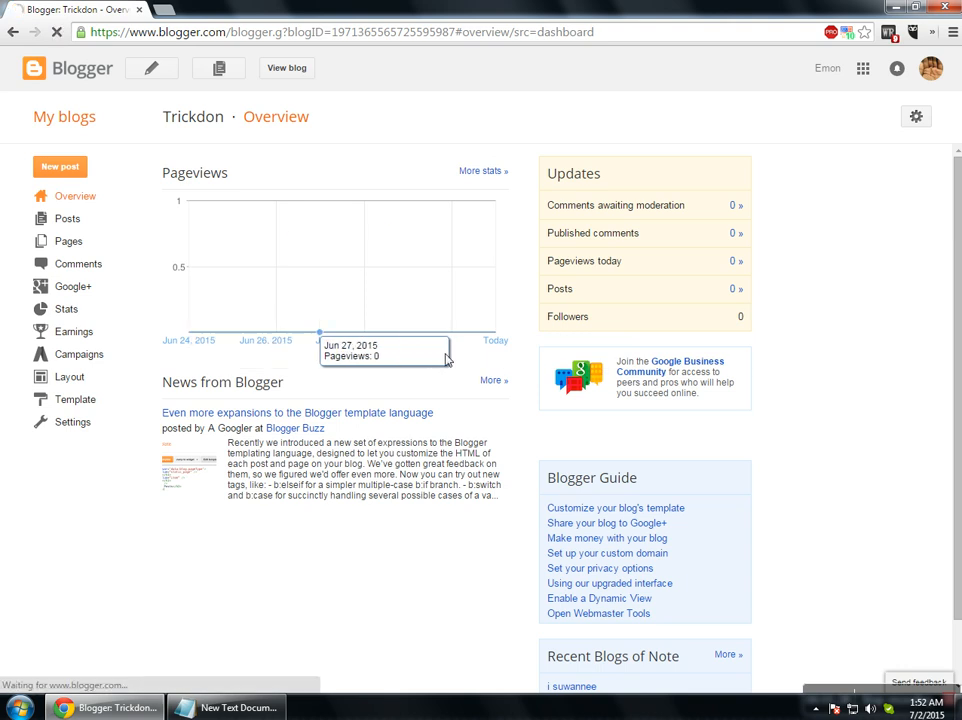
Review the Overview counts for comments, pageviews, posts and followers, then go to Posts.
{"action": "left_click_drag", "start_coordinate": [546, 208], "coordinate": [752, 206]}
{"action": "left_click", "coordinate": [788, 228]}
{"action": "left_click_drag", "start_coordinate": [548, 237], "coordinate": [645, 242]}
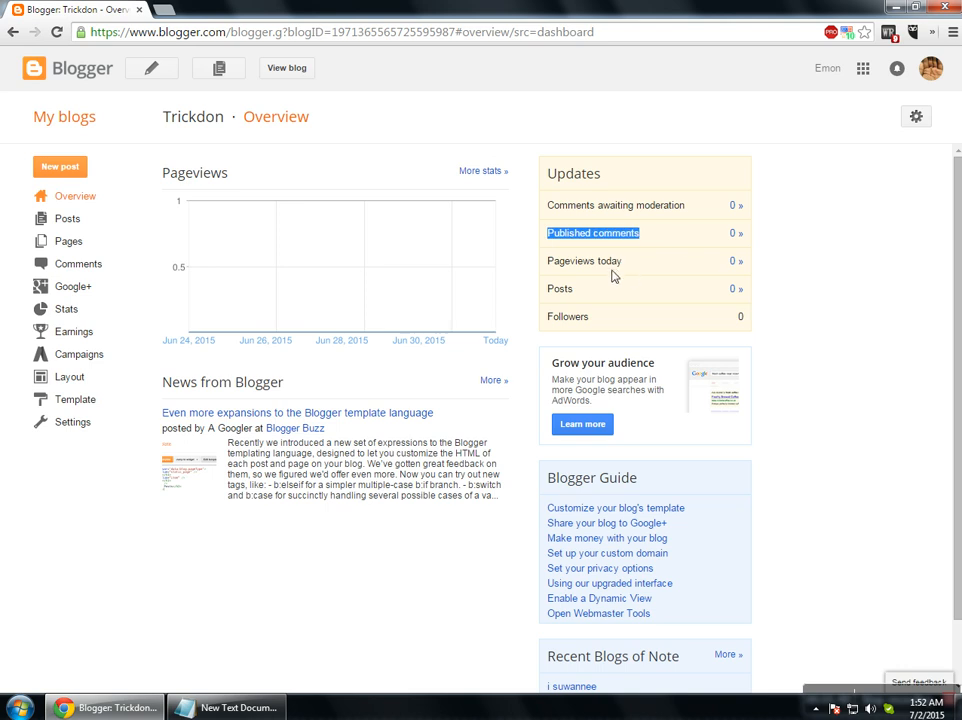
{"action": "left_click_drag", "start_coordinate": [549, 267], "coordinate": [623, 272]}
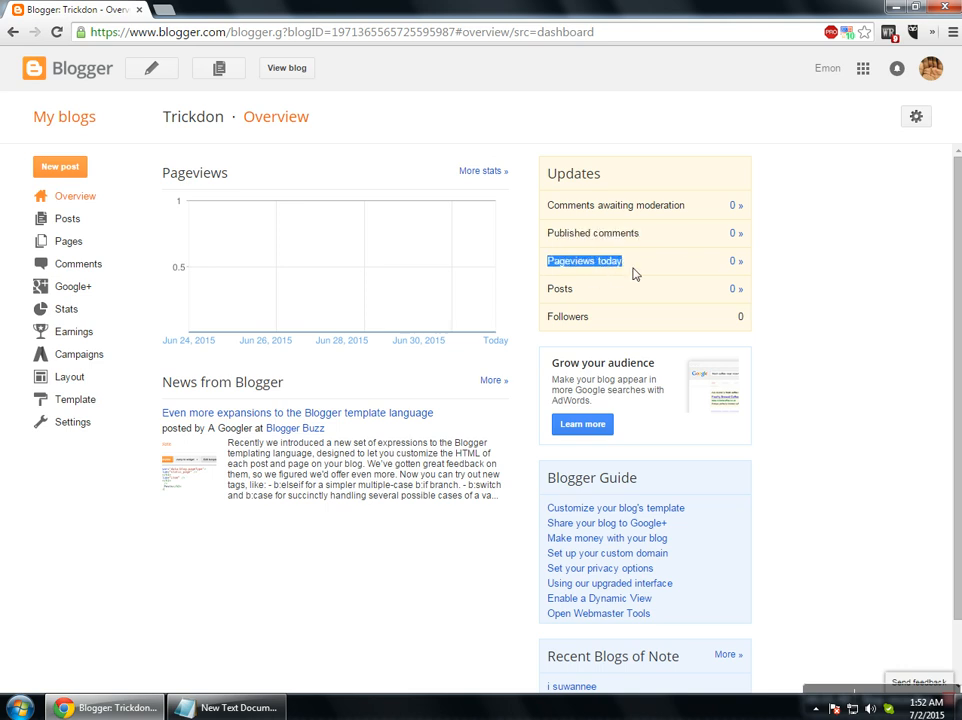
{"action": "left_click_drag", "start_coordinate": [549, 301], "coordinate": [584, 317]}
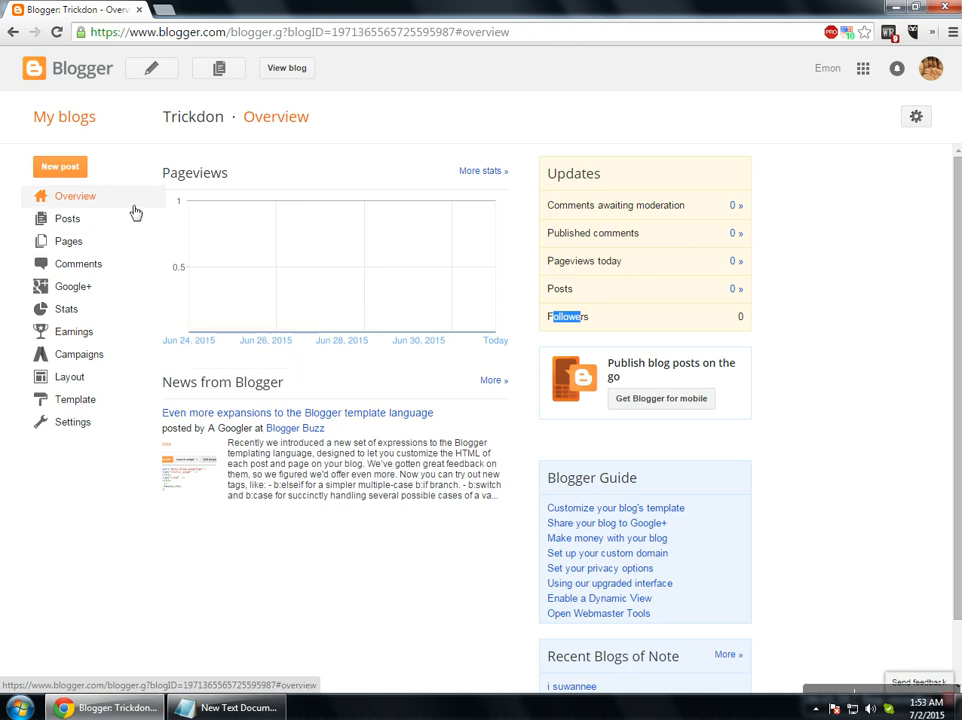
{"action": "left_click", "coordinate": [73, 220]}
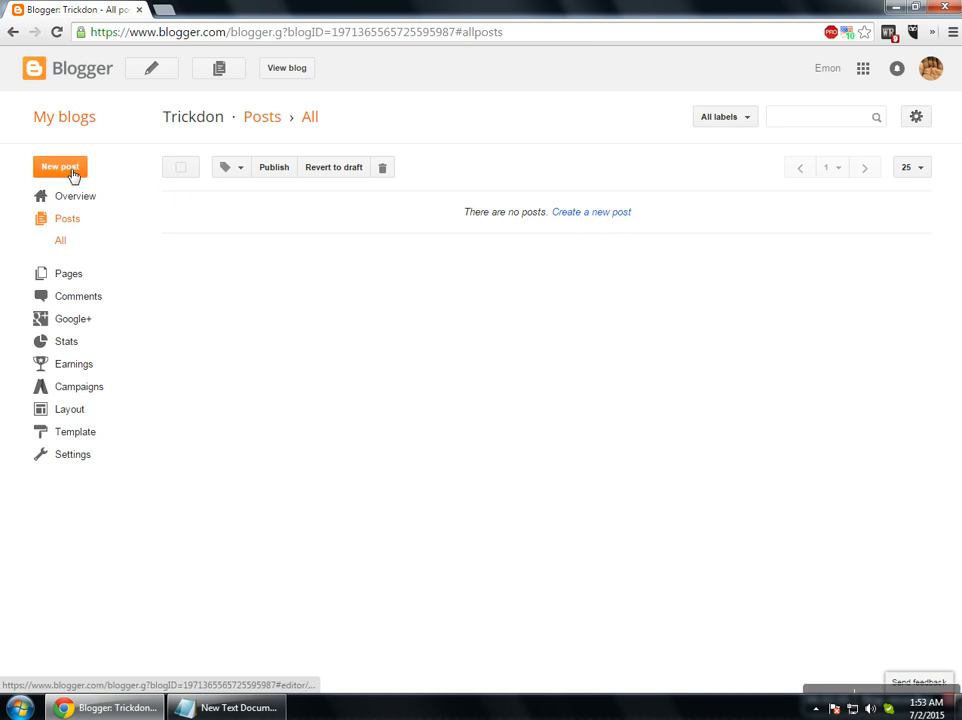
Look at the empty Pages and Comments lists, then go to the Google+ settings.
{"action": "left_click", "coordinate": [68, 274]}
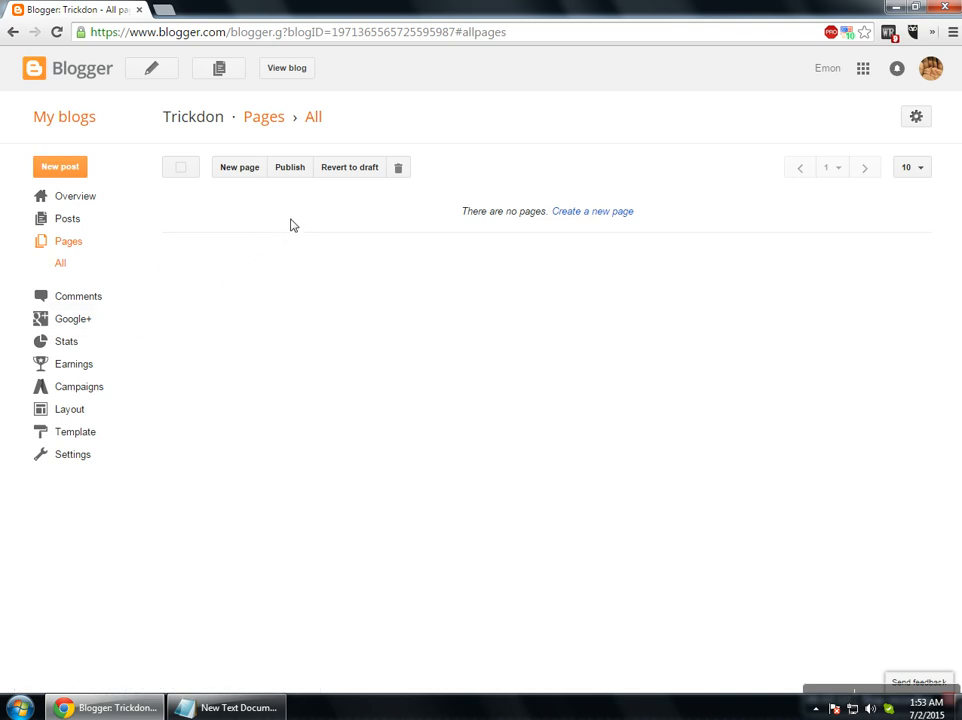
{"action": "left_click", "coordinate": [99, 304]}
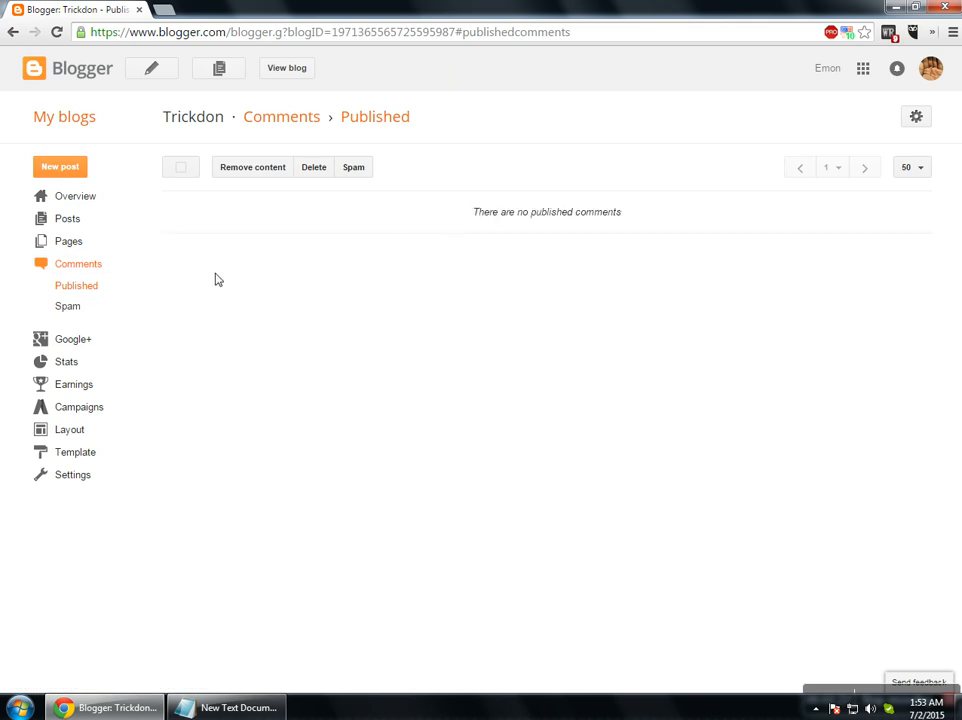
{"action": "left_click", "coordinate": [80, 349]}
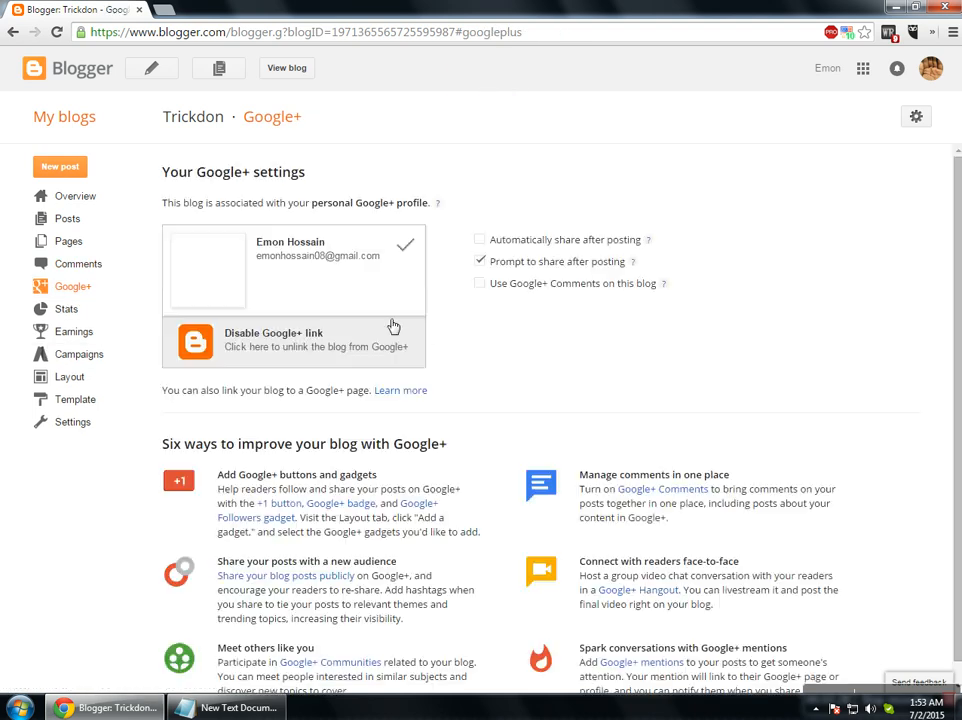
Replace 'Prompt to share after posting' with 'Automatically share after posting', then open Stats.
{"action": "left_click_drag", "start_coordinate": [490, 245], "coordinate": [629, 245]}
{"action": "left_click", "coordinate": [485, 252]}
{"action": "left_click_drag", "start_coordinate": [486, 268], "coordinate": [625, 264]}
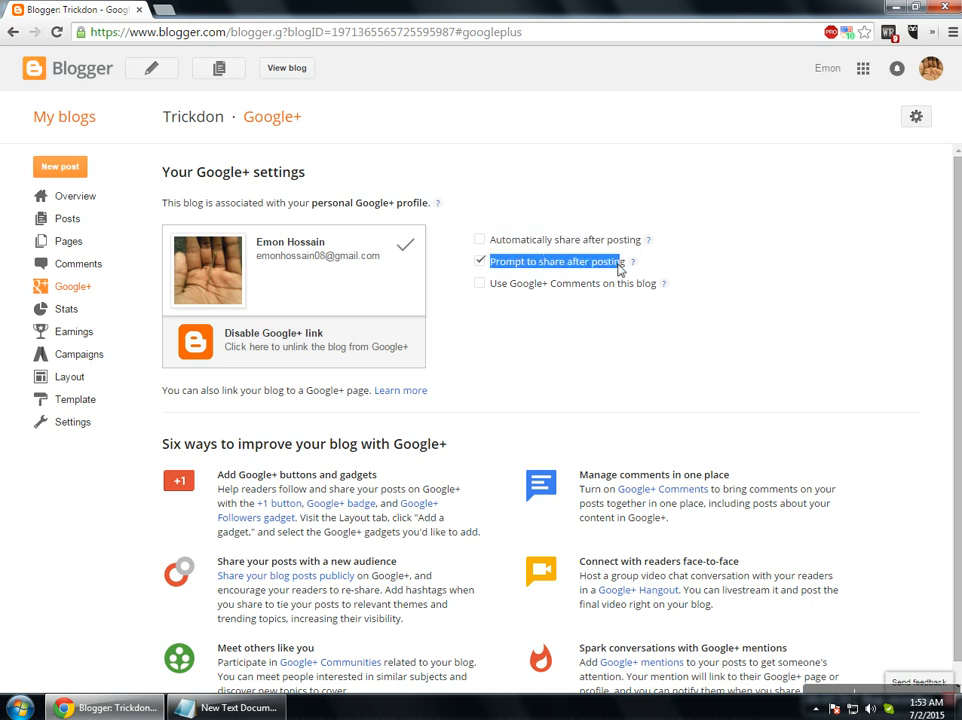
{"action": "left_click", "coordinate": [531, 275]}
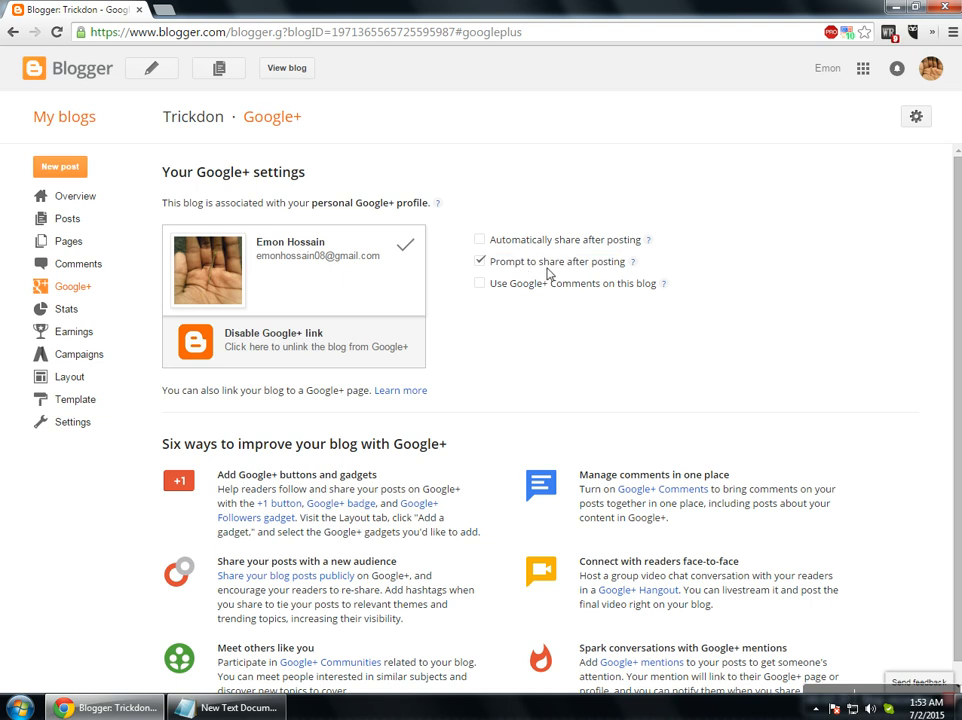
{"action": "left_click", "coordinate": [480, 262]}
{"action": "left_click", "coordinate": [482, 241]}
{"action": "left_click", "coordinate": [482, 241]}
{"action": "left_click", "coordinate": [481, 240]}
{"action": "left_click", "coordinate": [54, 312]}
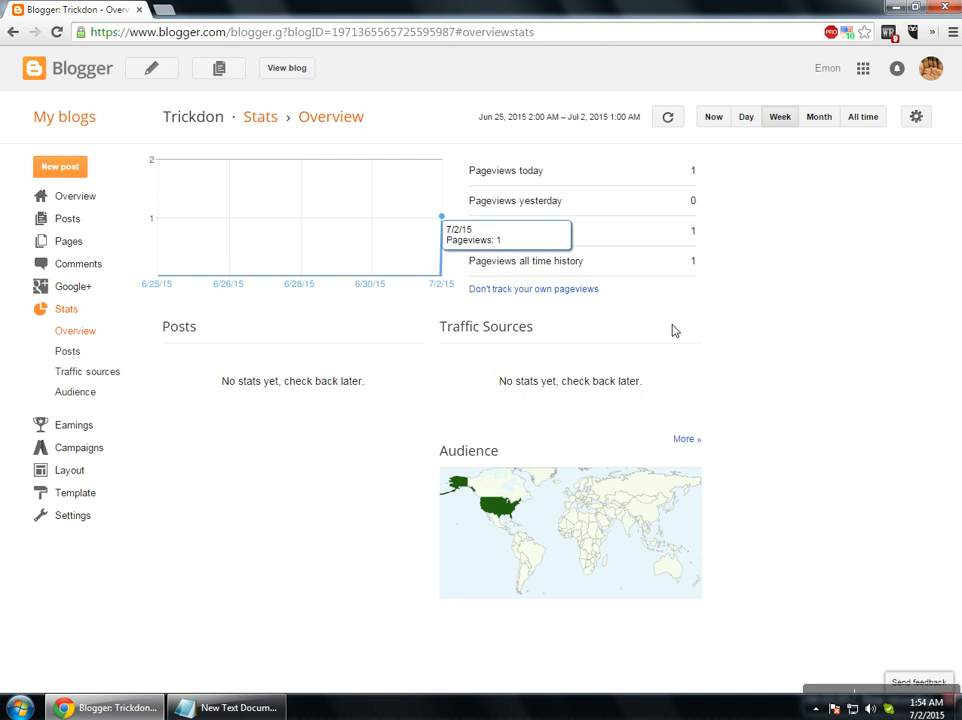
Set Stats to not track your own pageviews and save the preference.
{"action": "left_click", "coordinate": [541, 289]}
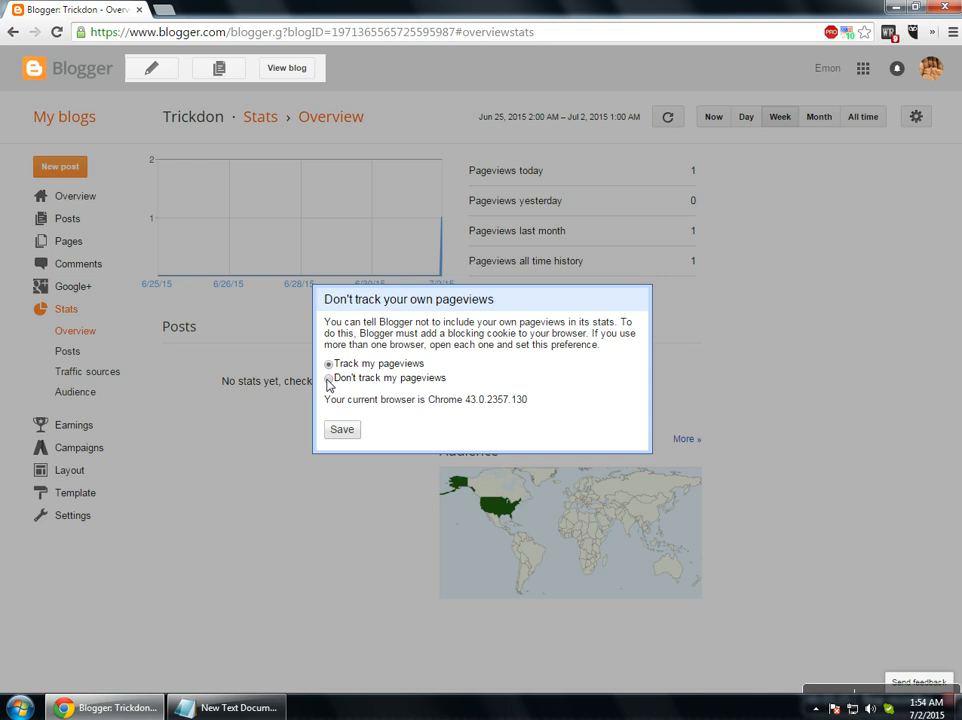
{"action": "left_click", "coordinate": [329, 379]}
{"action": "left_click", "coordinate": [339, 437]}
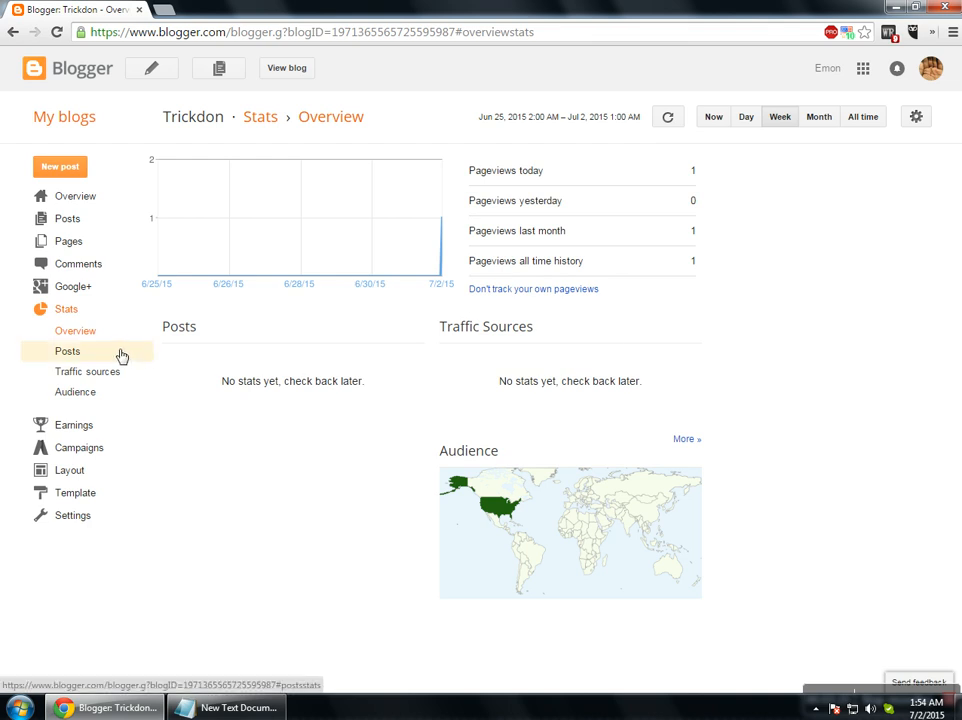
Check the Posts, Traffic sources and Audience stats, then open the live blog.
{"action": "left_click", "coordinate": [71, 352]}
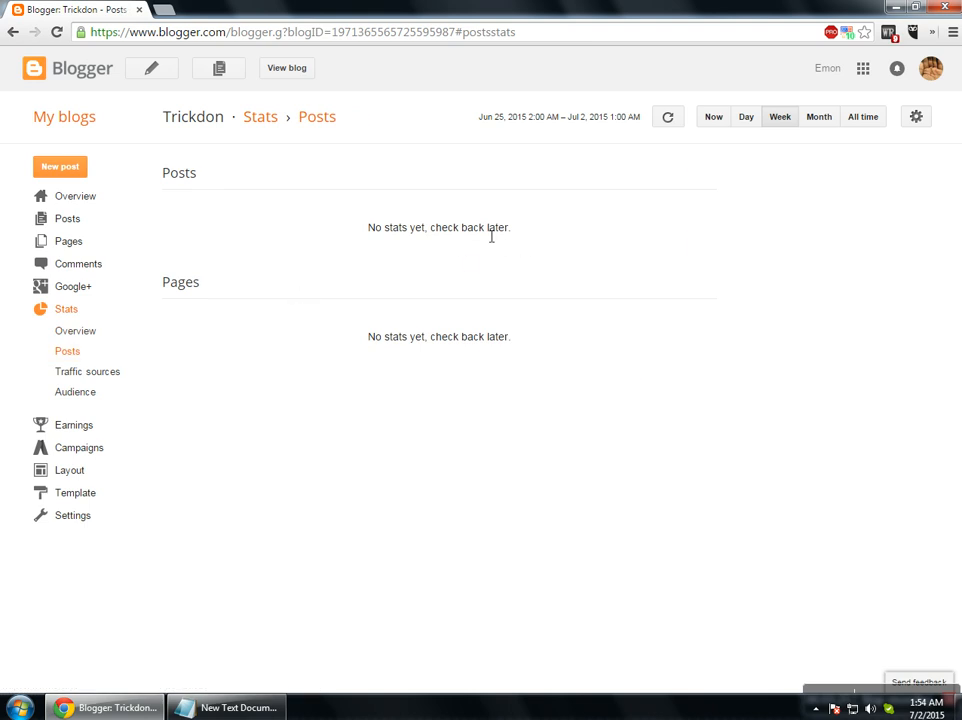
{"action": "left_click", "coordinate": [93, 373]}
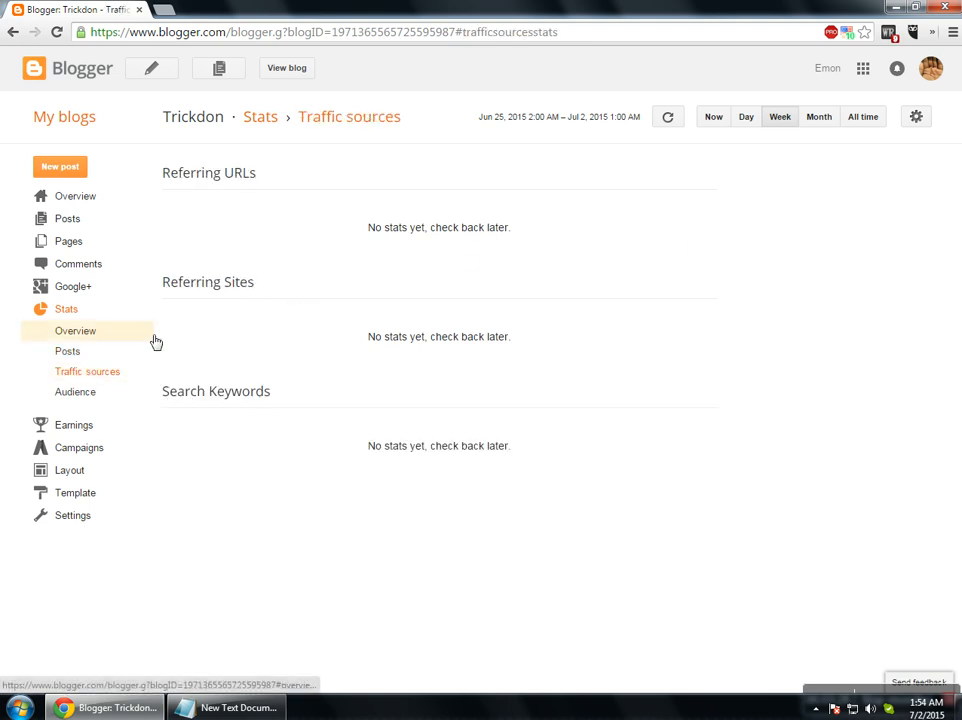
{"action": "left_click", "coordinate": [92, 398]}
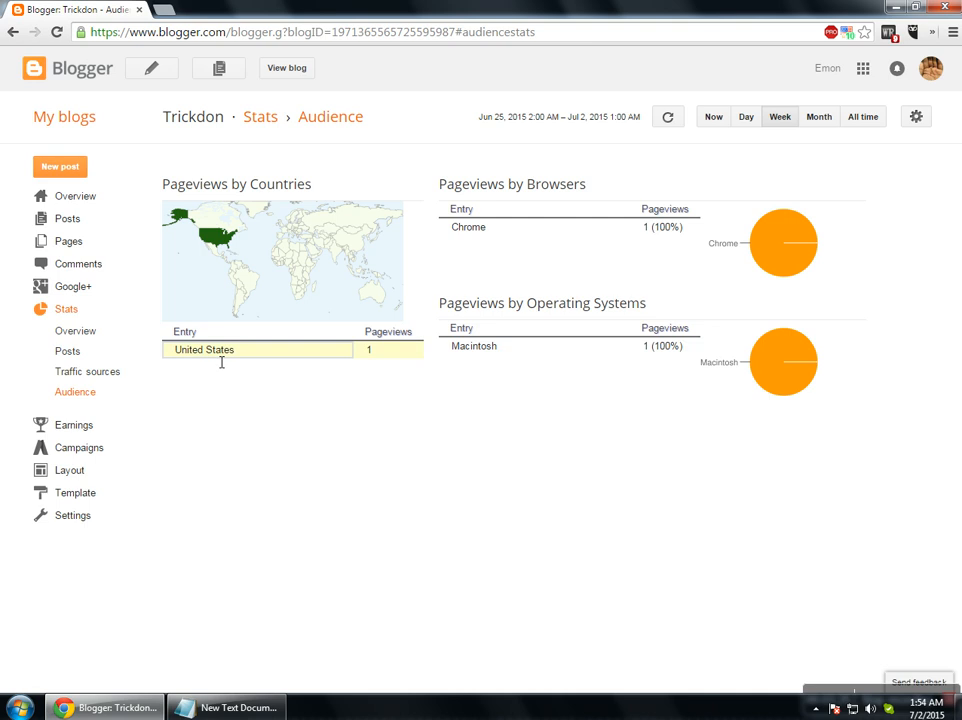
{"action": "left_click", "coordinate": [372, 356]}
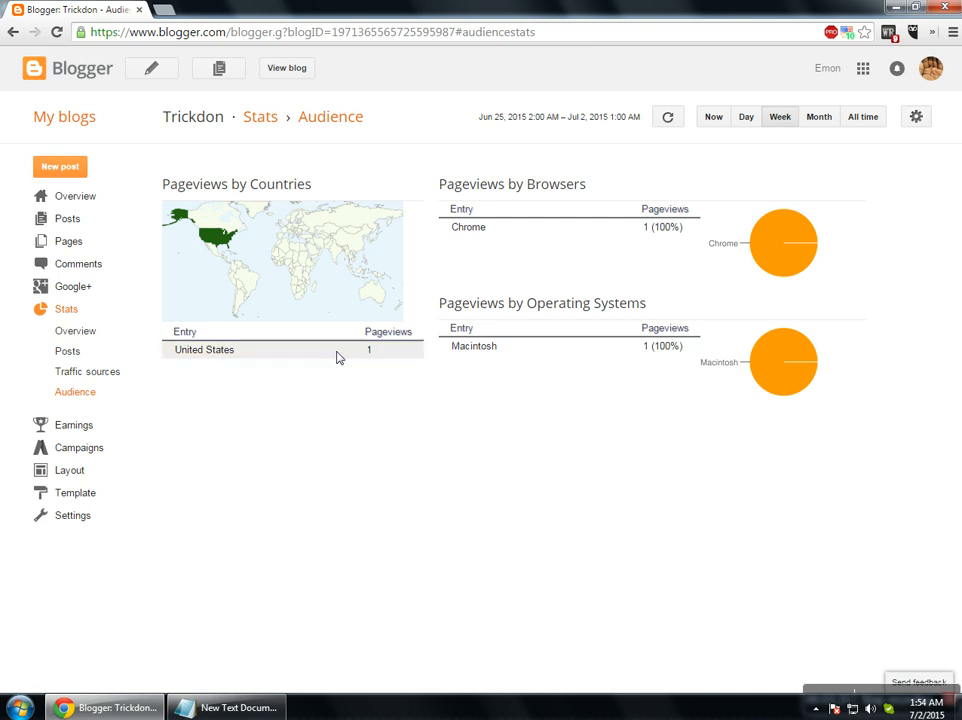
{"action": "left_click", "coordinate": [253, 301]}
{"action": "left_click", "coordinate": [288, 69]}
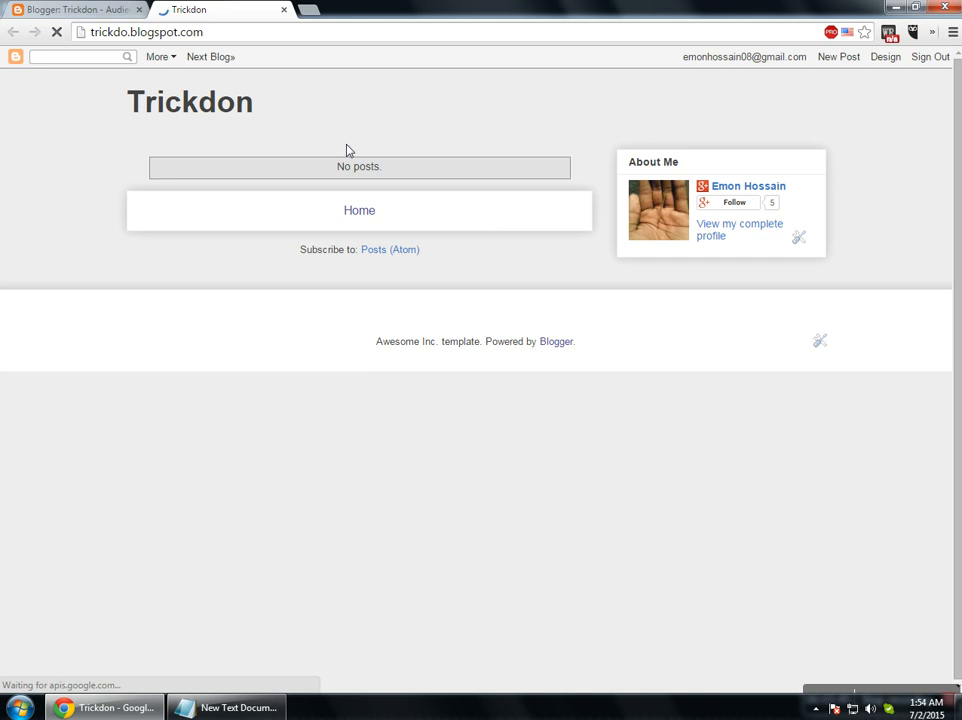
Close the live Trickdon blog page.
{"action": "left_click", "coordinate": [283, 9]}
Read the Earn money section on the AdSense Earnings page, then go to Campaigns.
{"action": "left_click", "coordinate": [84, 427]}
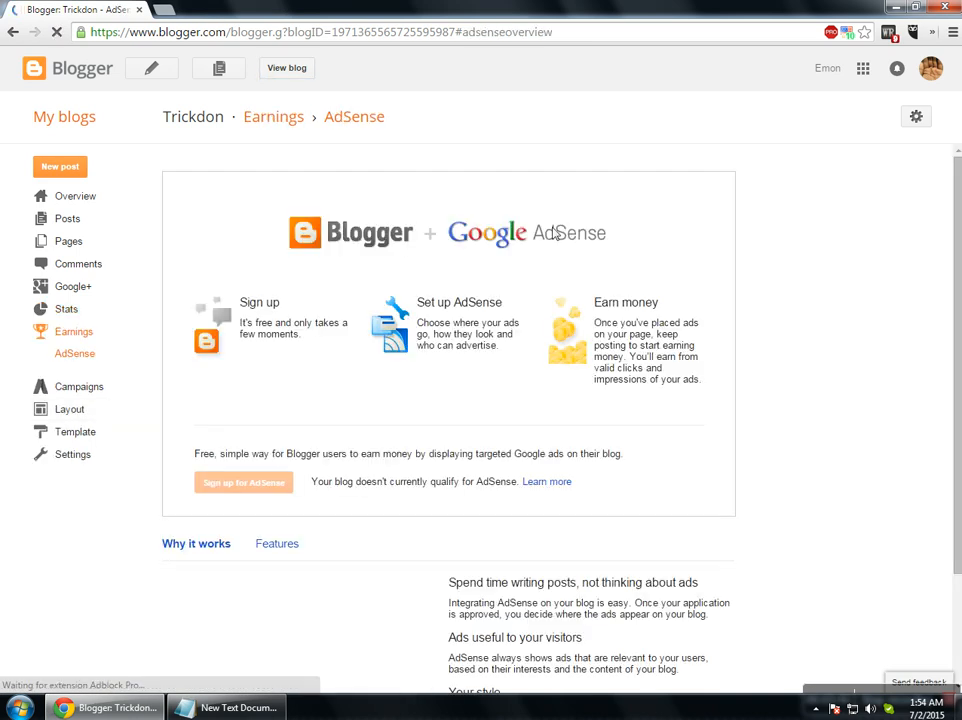
{"action": "scroll", "coordinate": [658, 424], "scroll_direction": "down", "scroll_amount": 1}
{"action": "scroll", "coordinate": [652, 425], "scroll_direction": "up", "scroll_amount": 1}
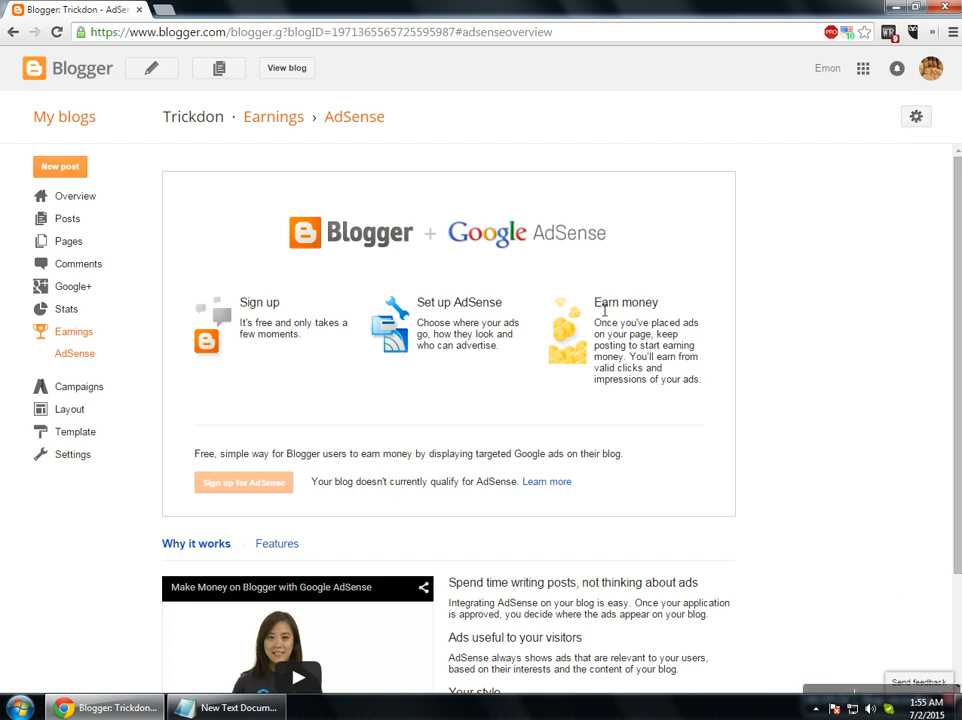
{"action": "left_click_drag", "start_coordinate": [609, 310], "coordinate": [658, 310]}
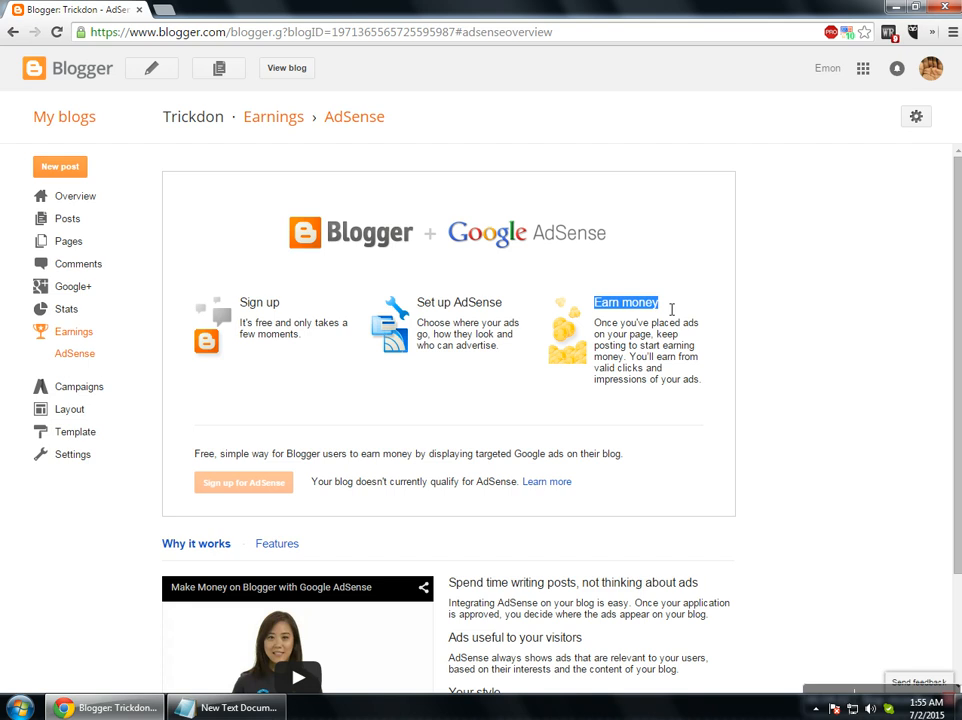
{"action": "double_click", "coordinate": [633, 309]}
{"action": "left_click", "coordinate": [646, 347]}
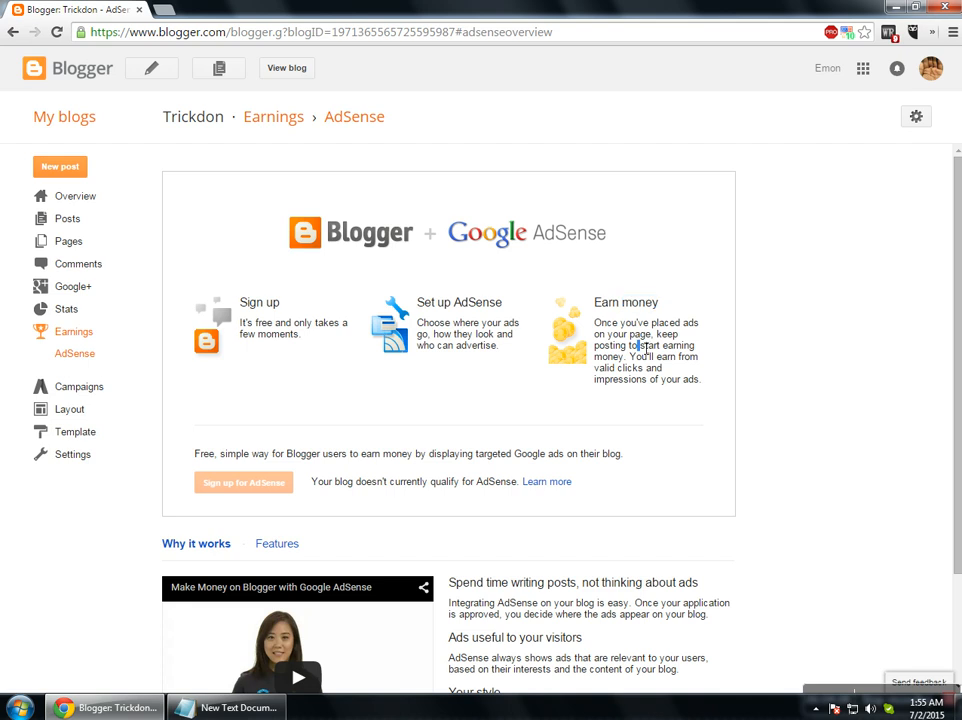
{"action": "triple_click", "coordinate": [634, 349]}
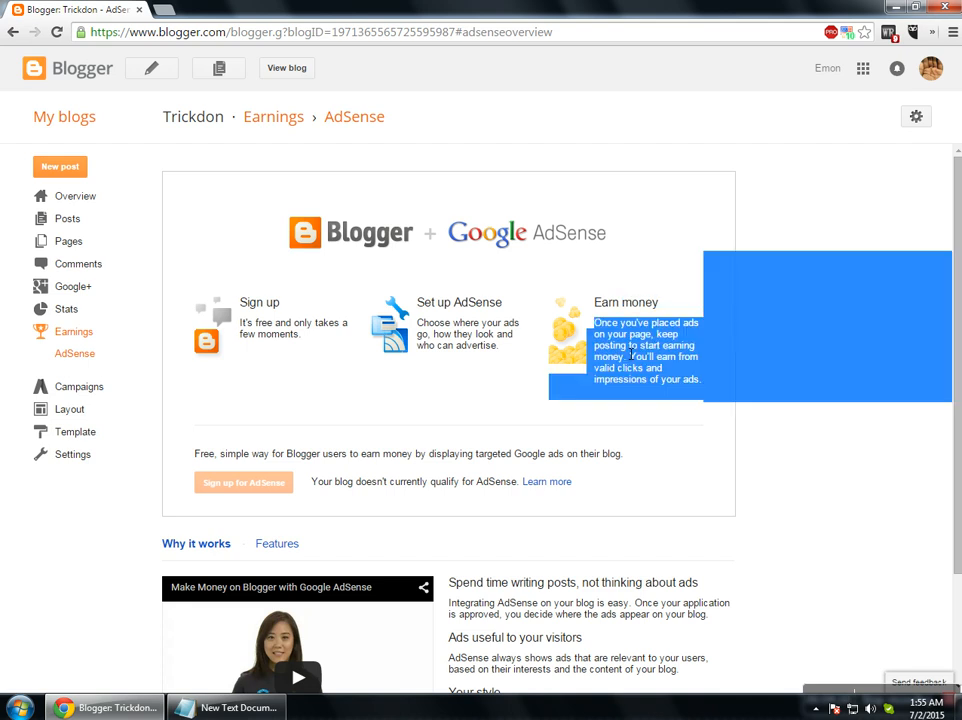
{"action": "left_click", "coordinate": [605, 334]}
{"action": "mouse_move", "coordinate": [595, 328]}
{"action": "left_mouse_down"}
{"action": "mouse_move", "coordinate": [603, 345]}
{"action": "mouse_move", "coordinate": [707, 387]}
{"action": "mouse_move", "coordinate": [603, 330]}
{"action": "left_mouse_up"}
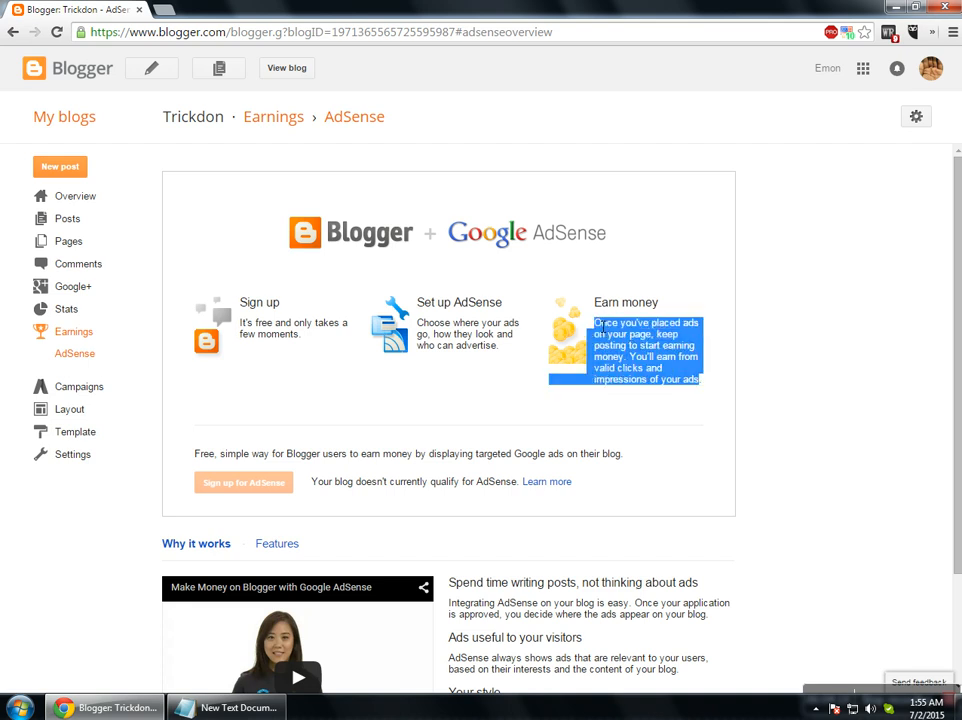
{"action": "left_click", "coordinate": [615, 366]}
{"action": "scroll", "coordinate": [600, 420], "scroll_direction": "down", "scroll_amount": 2}
{"action": "scroll", "coordinate": [187, 468], "scroll_direction": "up", "scroll_amount": 2}
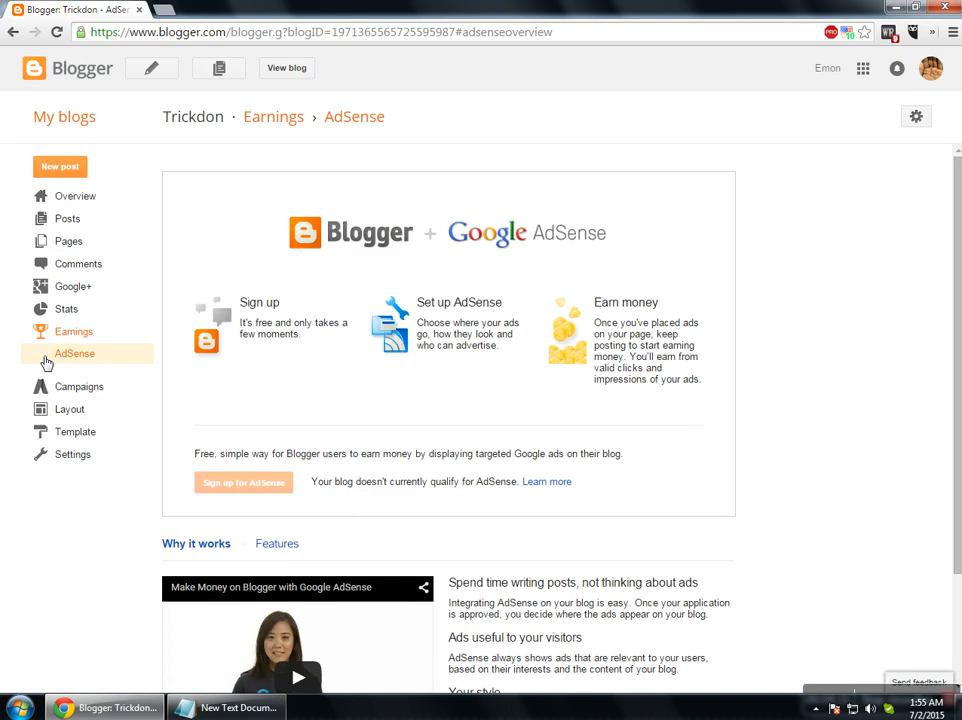
{"action": "left_click", "coordinate": [63, 389]}
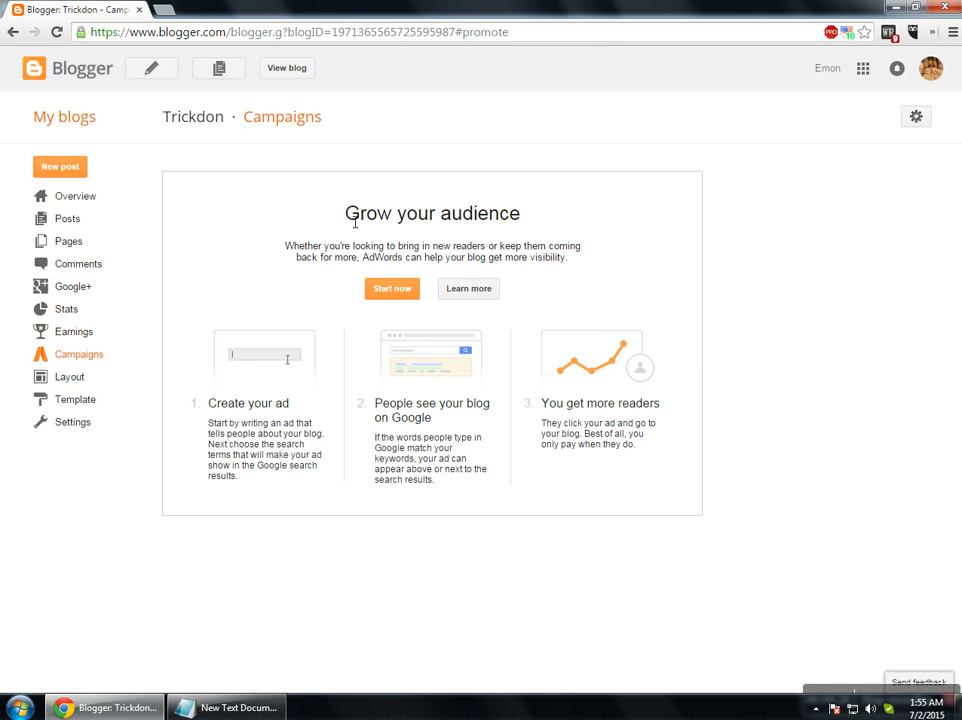
Look over the Grow your audience heading, then go to the Layout page.
{"action": "left_click_drag", "start_coordinate": [353, 218], "coordinate": [432, 232]}
{"action": "left_click", "coordinate": [324, 250]}
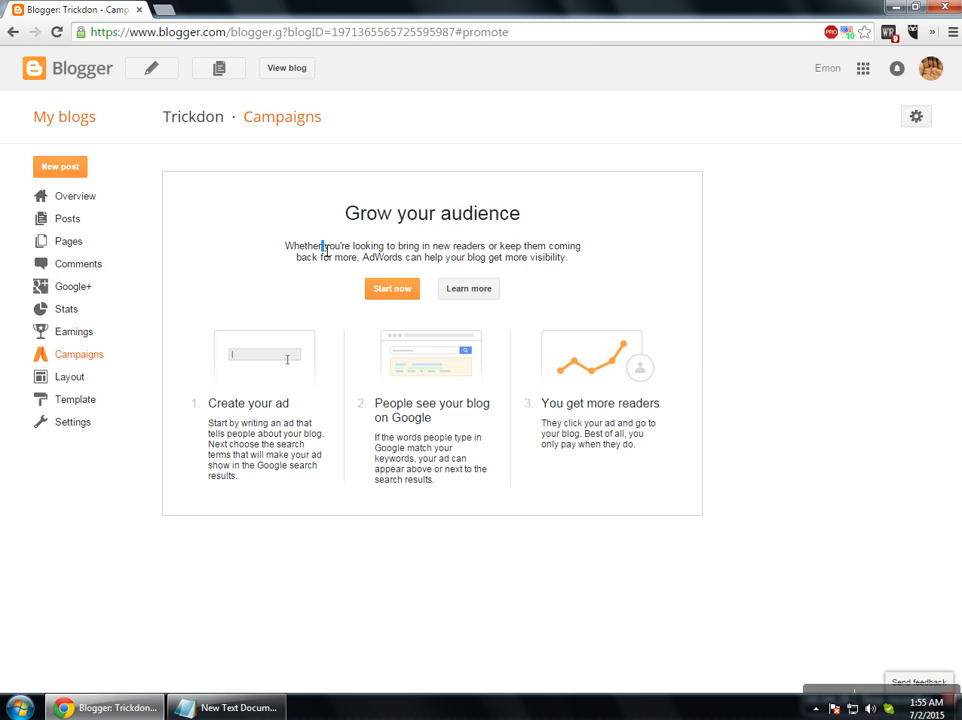
{"action": "left_click", "coordinate": [96, 386]}
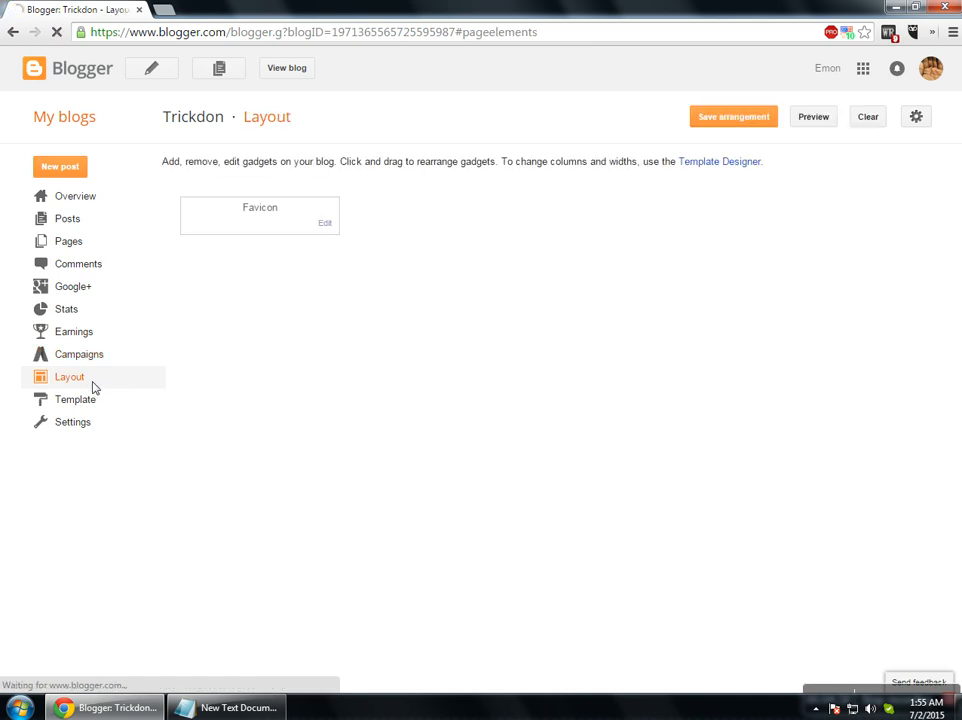
Open the live blog in a new tab, then scroll Layout down to the Footer, footer-2-1 and footer-2-2 sections.
{"action": "left_click", "coordinate": [286, 72]}
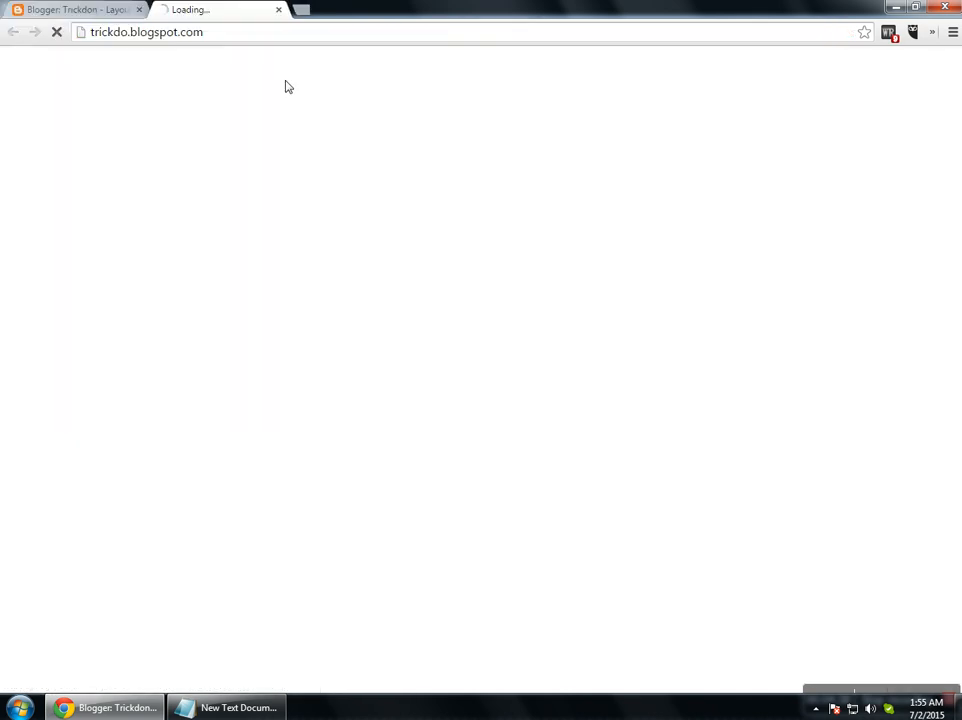
{"action": "left_click", "coordinate": [96, 11]}
{"action": "scroll", "coordinate": [449, 441], "scroll_direction": "down", "scroll_amount": 3}
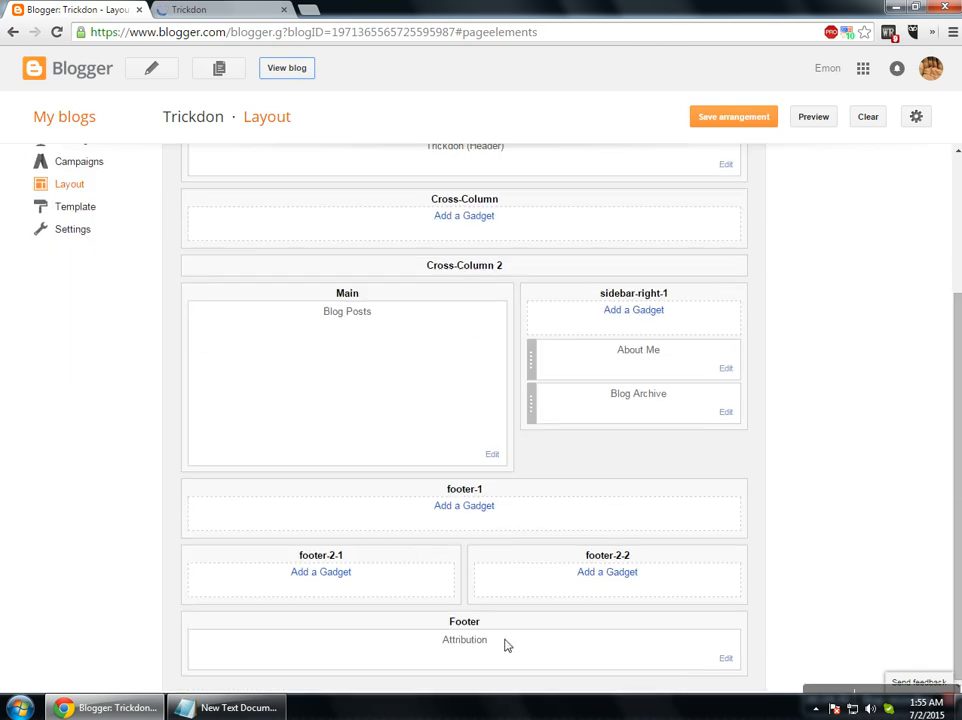
{"action": "left_click_drag", "start_coordinate": [446, 627], "coordinate": [487, 629]}
{"action": "left_click_drag", "start_coordinate": [295, 558], "coordinate": [505, 548]}
{"action": "left_click_drag", "start_coordinate": [622, 555], "coordinate": [573, 549]}
{"action": "left_click_drag", "start_coordinate": [460, 497], "coordinate": [569, 440]}
{"action": "scroll", "coordinate": [500, 423], "scroll_direction": "up", "scroll_amount": 2}
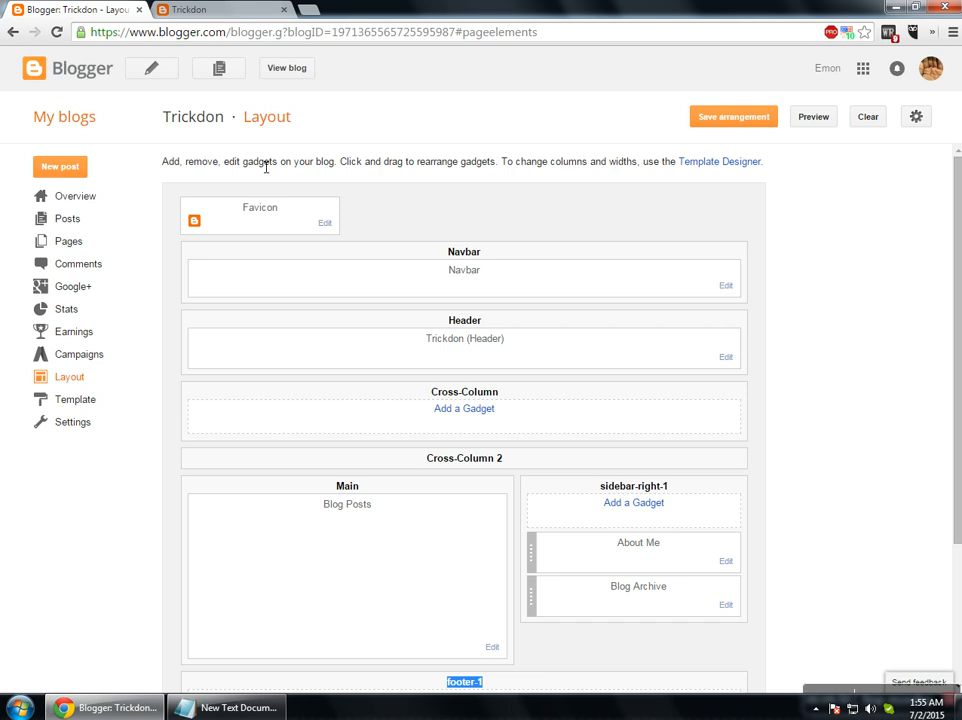
{"action": "left_click", "coordinate": [166, 14]}
{"action": "left_click", "coordinate": [121, 12]}
{"action": "left_click_drag", "start_coordinate": [449, 273], "coordinate": [482, 275]}
{"action": "left_click", "coordinate": [178, 12]}
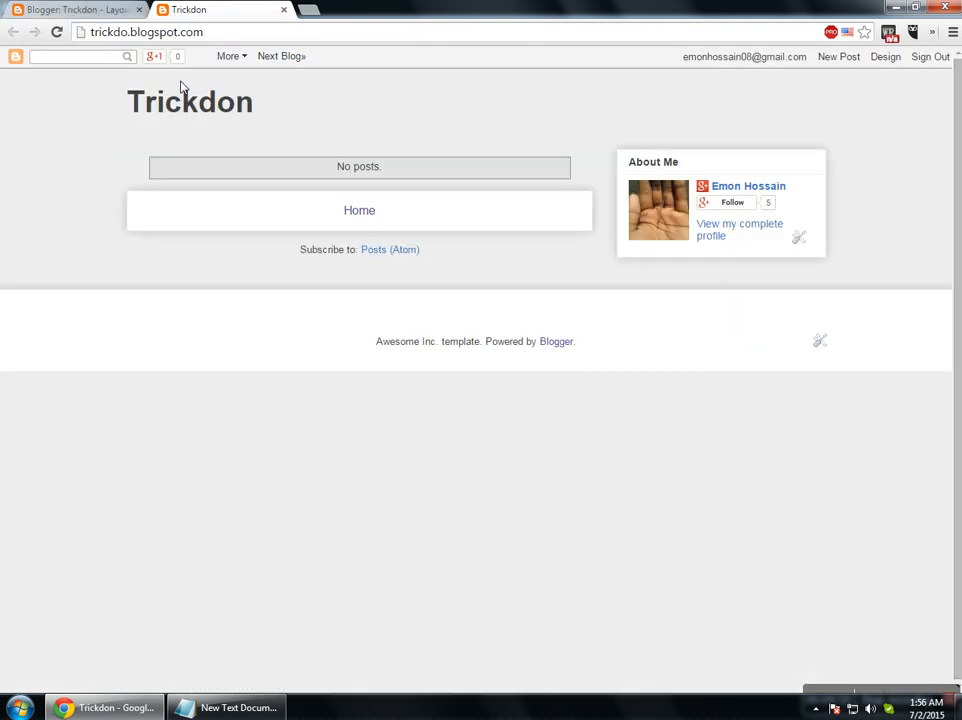
{"action": "left_click", "coordinate": [118, 12]}
{"action": "left_click_drag", "start_coordinate": [444, 318], "coordinate": [508, 320]}
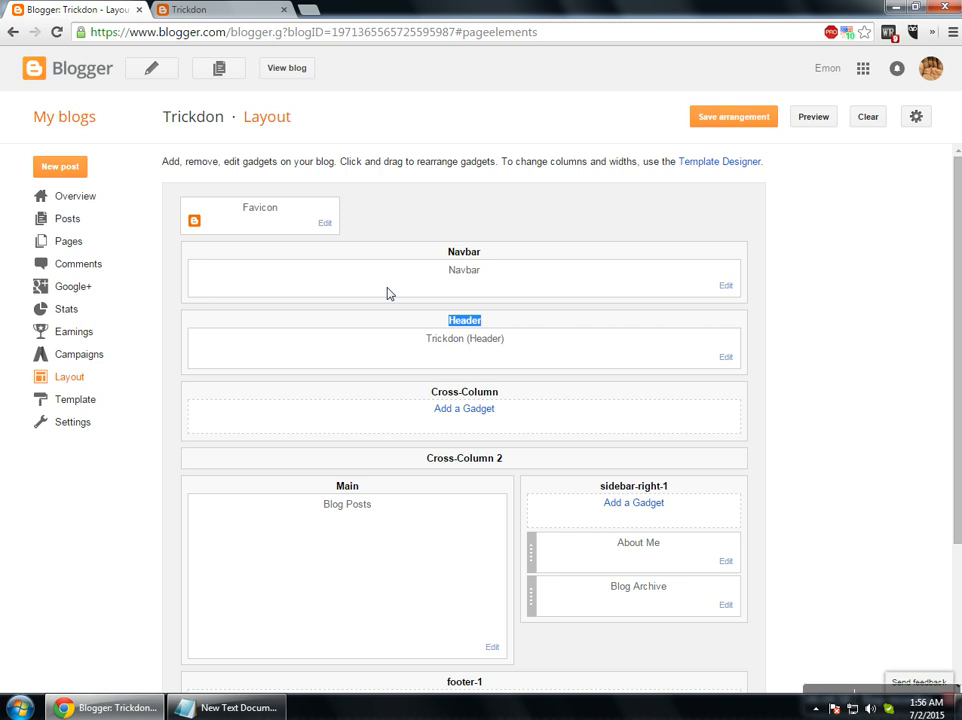
{"action": "key", "text": "ctrl+Tab"}
{"action": "left_click_drag", "start_coordinate": [123, 98], "coordinate": [273, 99]}
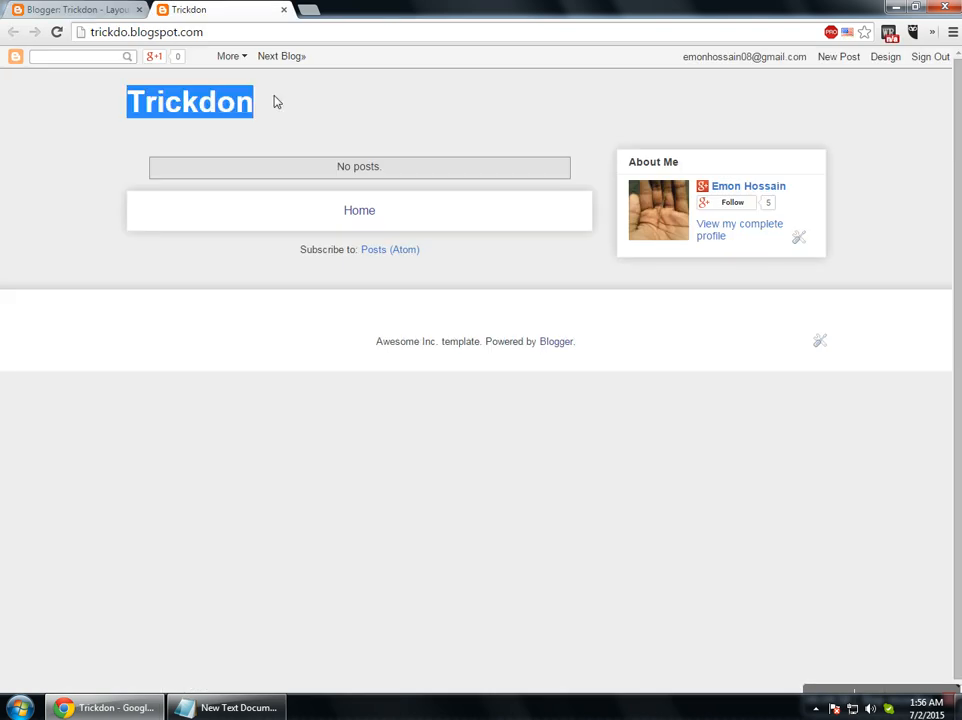
{"action": "key", "text": "ctrl+Tab"}
{"action": "left_click_drag", "start_coordinate": [415, 390], "coordinate": [521, 403]}
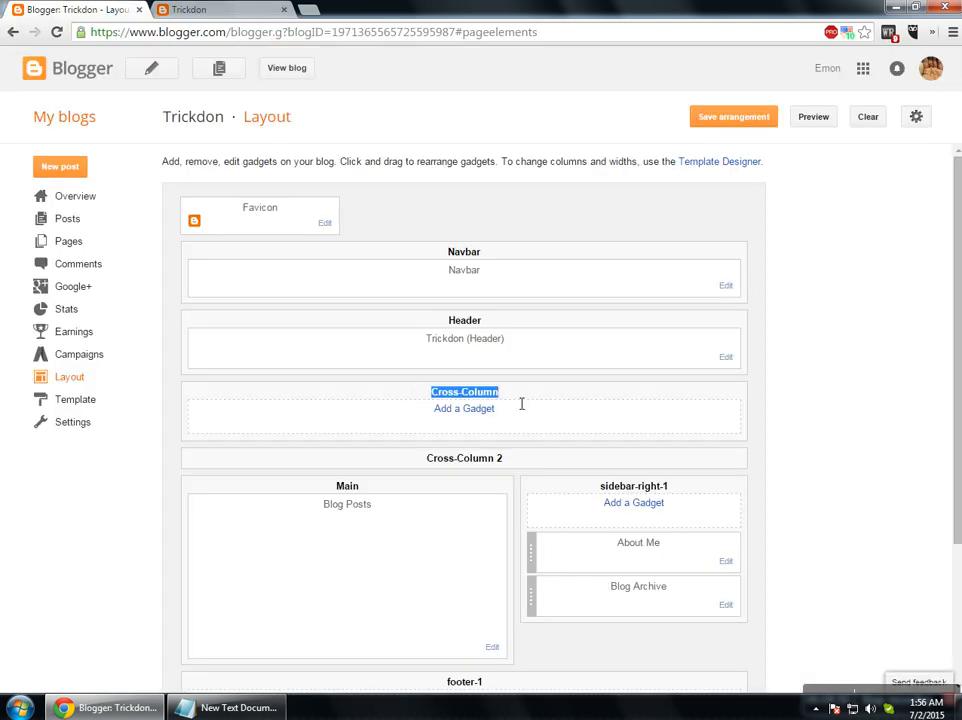
{"action": "scroll", "coordinate": [413, 464], "scroll_direction": "down", "scroll_amount": 2}
{"action": "left_click_drag", "start_coordinate": [317, 338], "coordinate": [374, 339]}
{"action": "left_click", "coordinate": [207, 11]}
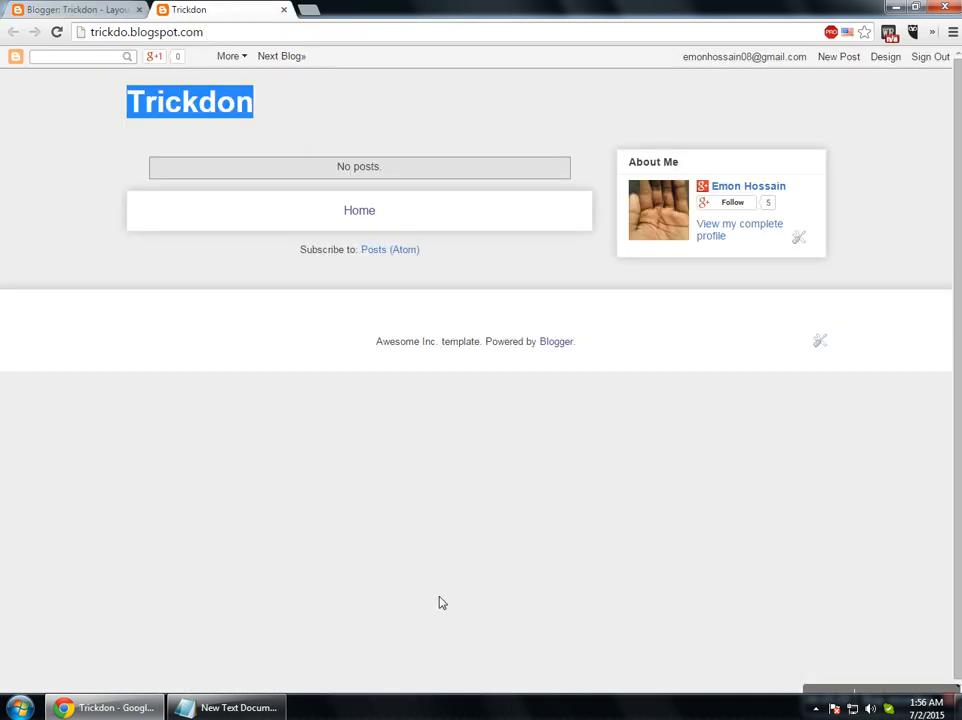
{"action": "left_click_drag", "start_coordinate": [334, 166], "coordinate": [422, 168]}
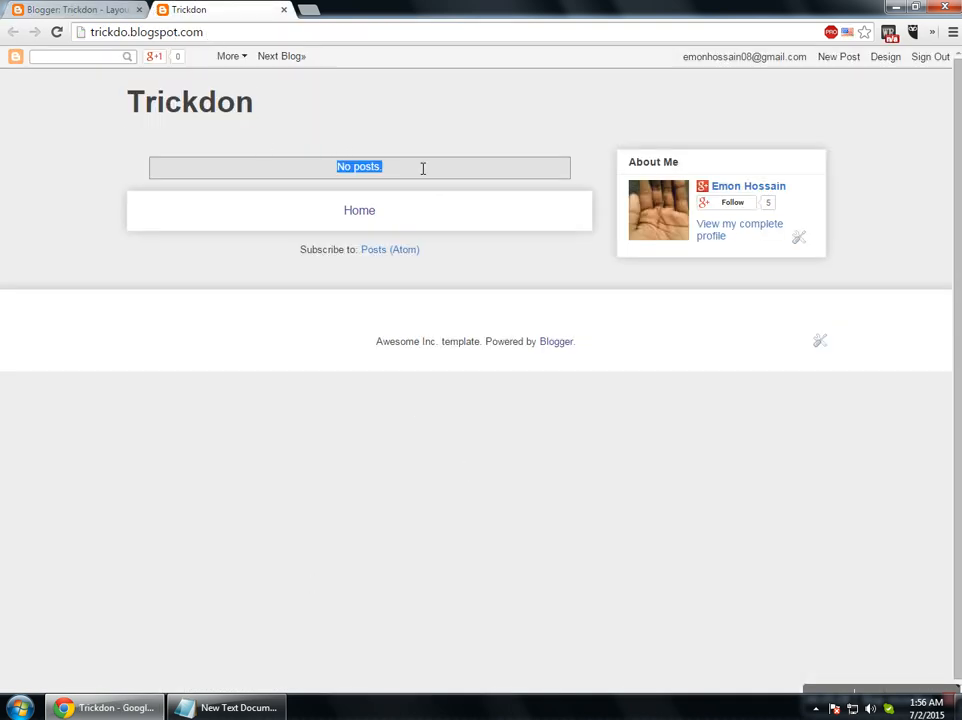
{"action": "left_click", "coordinate": [84, 10]}
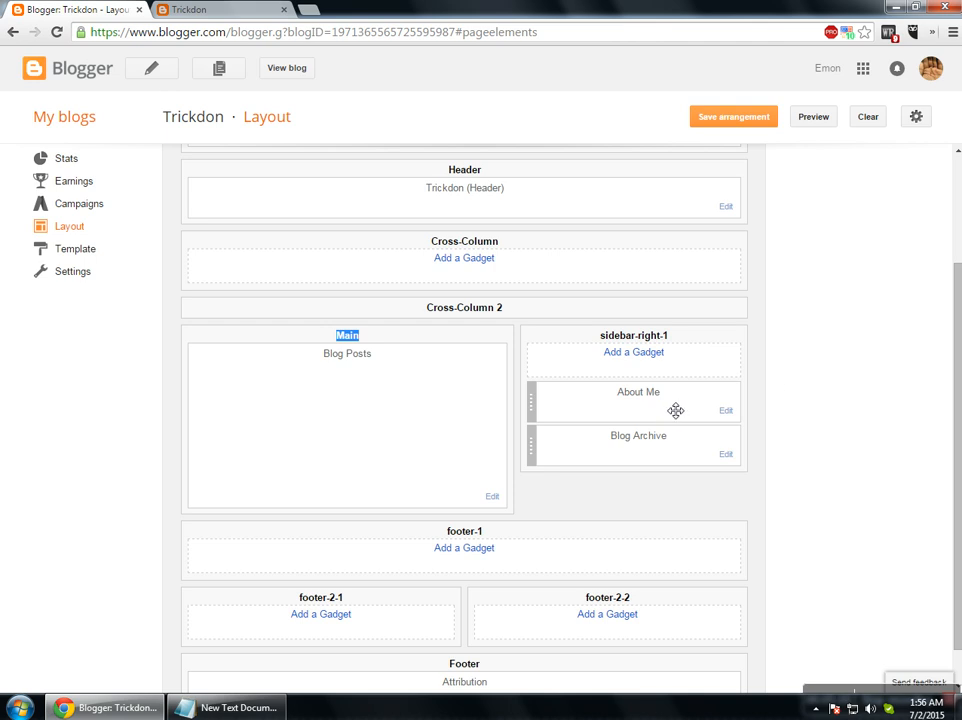
{"action": "left_click", "coordinate": [222, 10]}
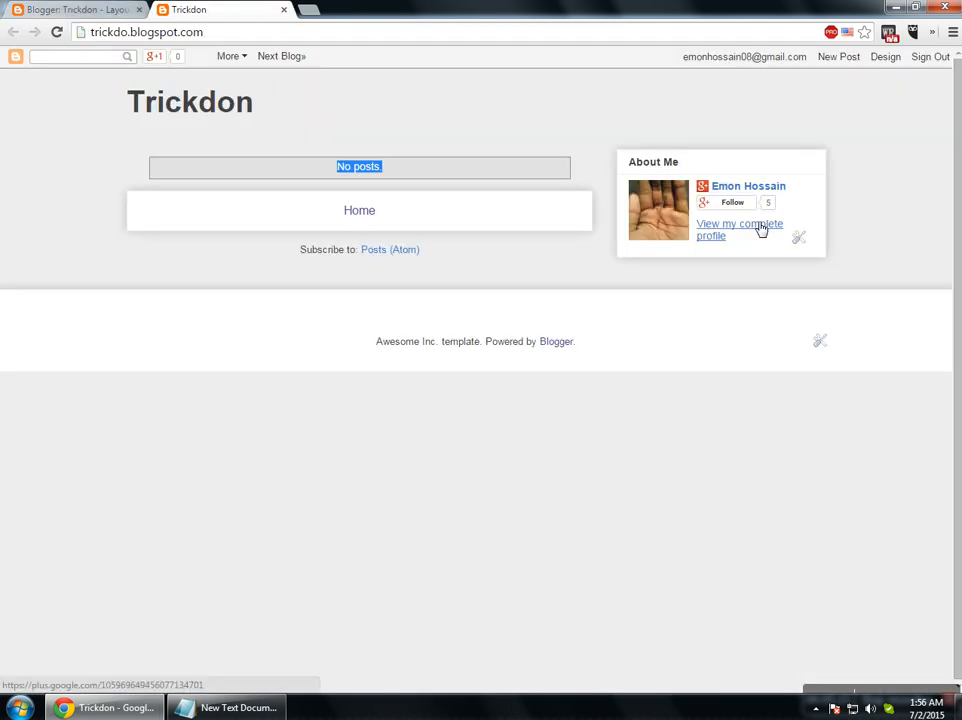
{"action": "left_click", "coordinate": [84, 10]}
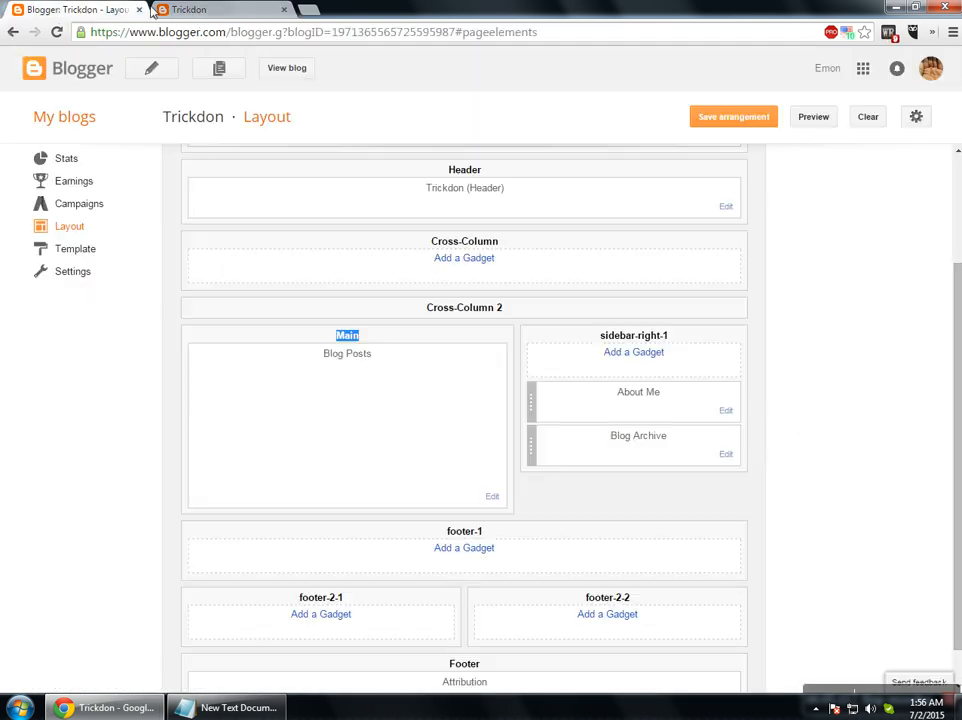
Remove the About Me gadget from the layout and save the arrangement.
{"action": "left_click", "coordinate": [728, 411]}
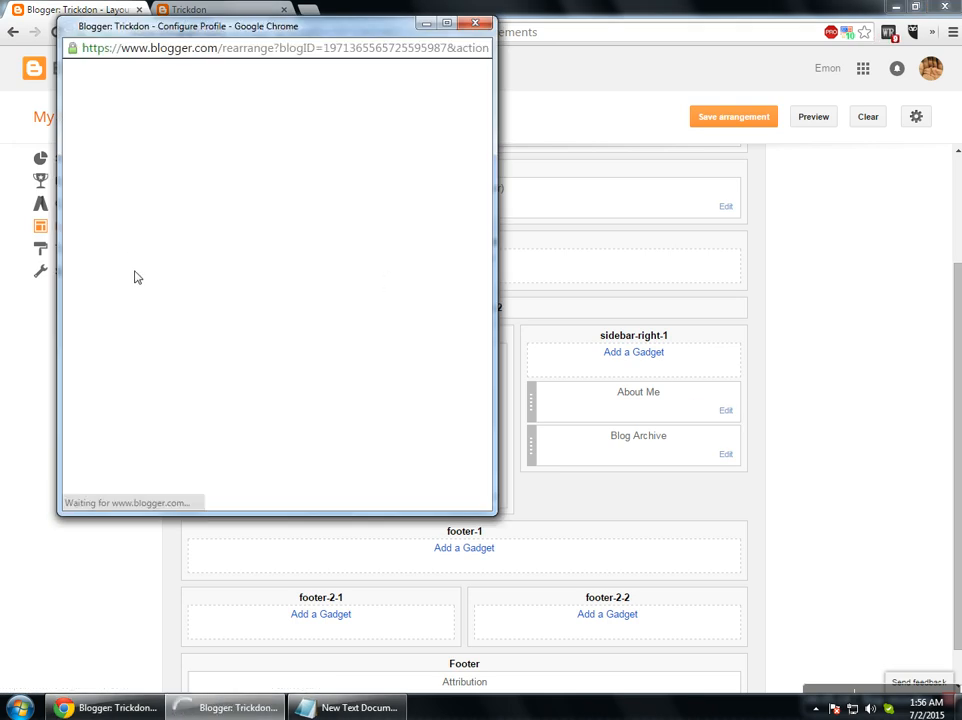
{"action": "left_click", "coordinate": [247, 256]}
{"action": "left_click", "coordinate": [309, 154]}
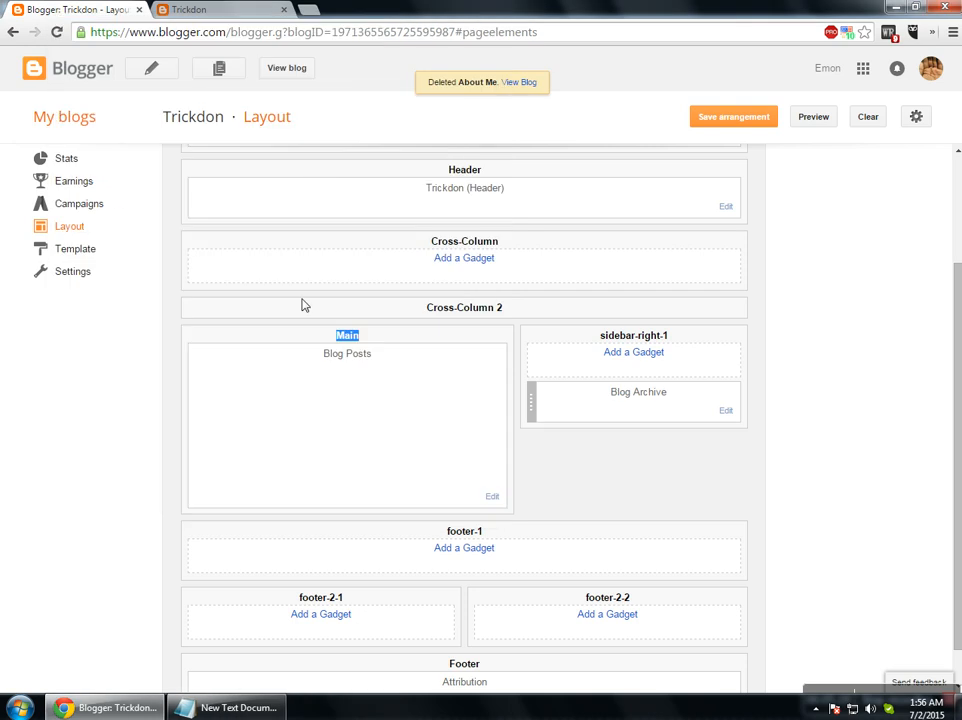
{"action": "left_click", "coordinate": [738, 118]}
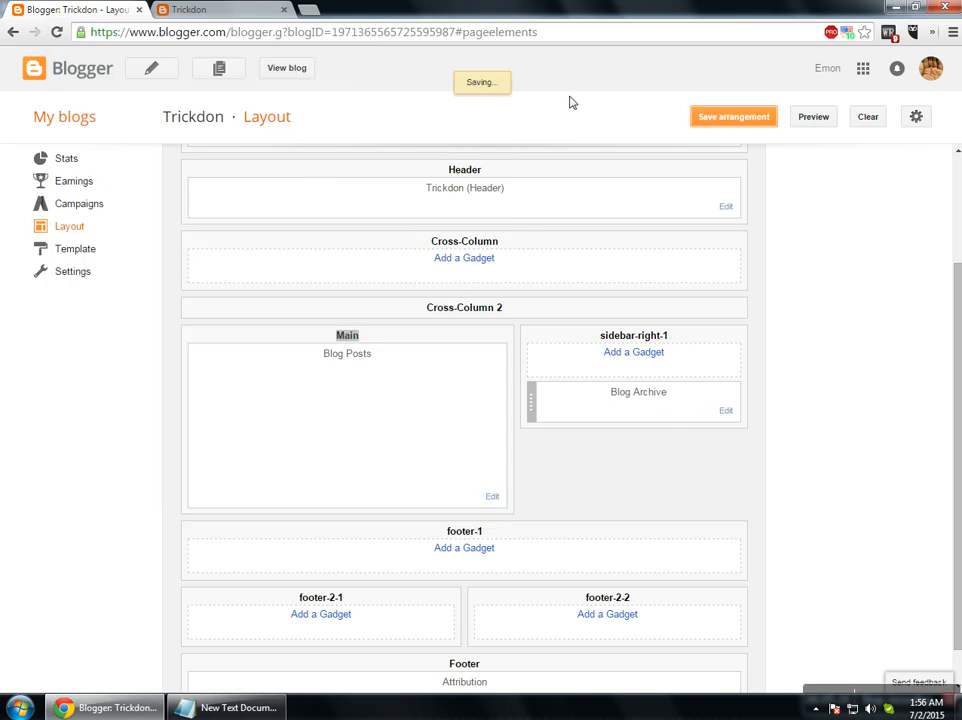
View the live blog, then close the extra blog preview tabs.
{"action": "left_click", "coordinate": [545, 85]}
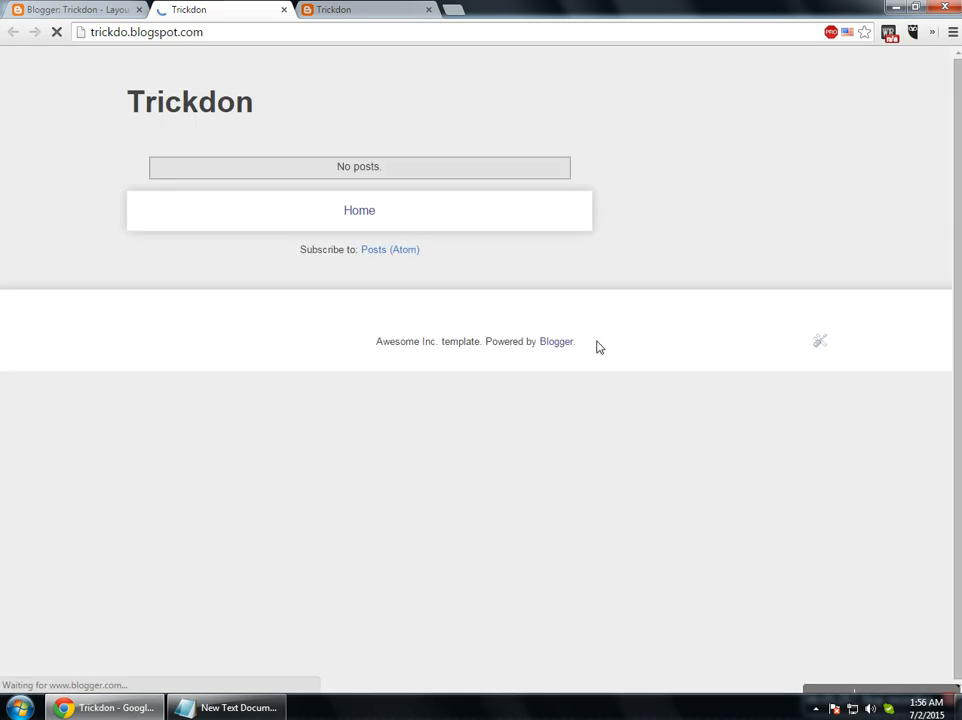
{"action": "left_click", "coordinate": [320, 10]}
{"action": "left_click", "coordinate": [262, 10]}
{"action": "left_click", "coordinate": [282, 9]}
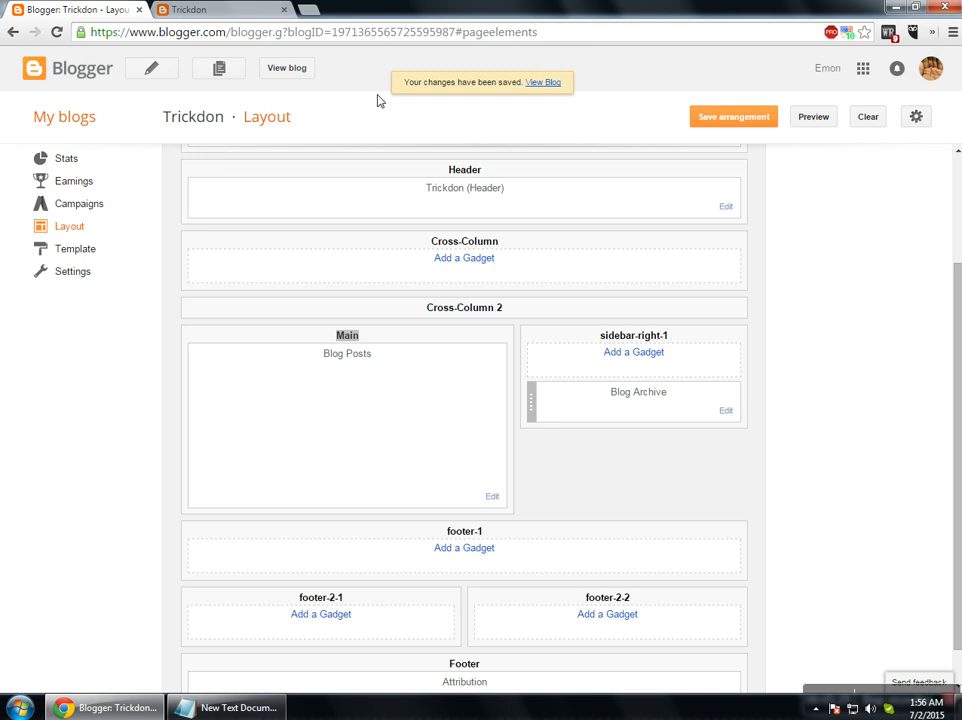
Remove the Blog Archive gadget from sidebar-right-1 and save the arrangement.
{"action": "left_click", "coordinate": [729, 412]}
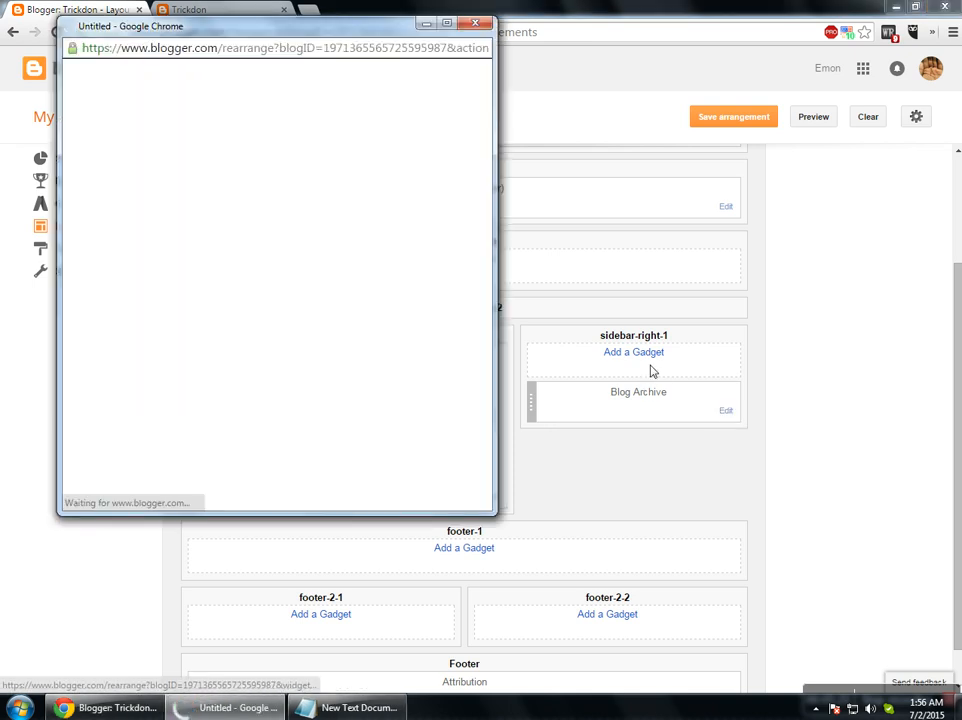
{"action": "scroll", "coordinate": [340, 356], "scroll_direction": "down", "scroll_amount": 2}
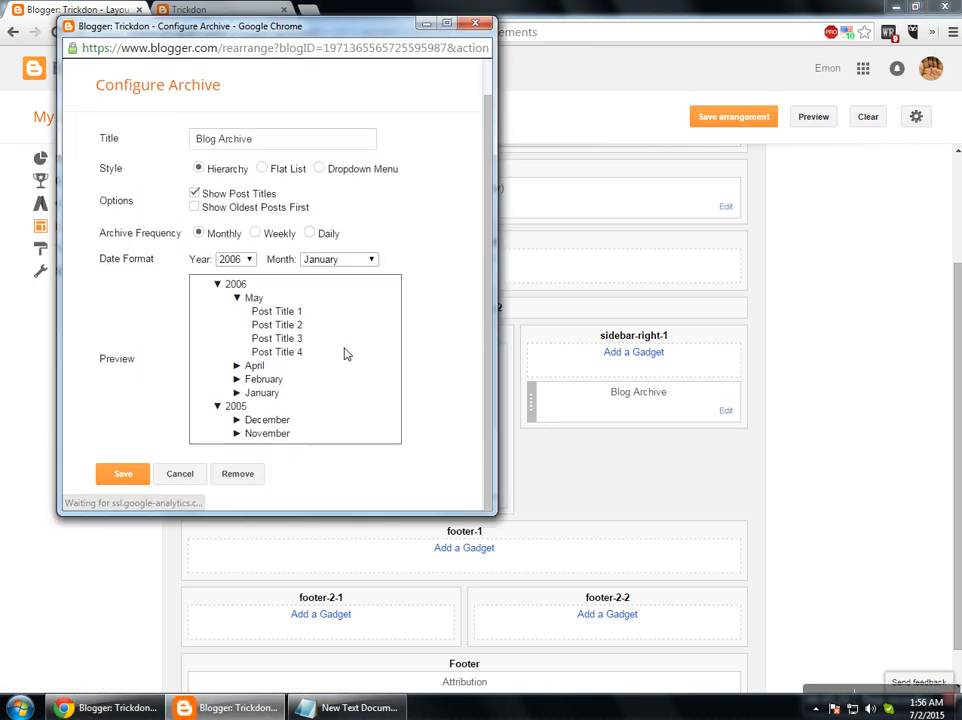
{"action": "left_click", "coordinate": [236, 472]}
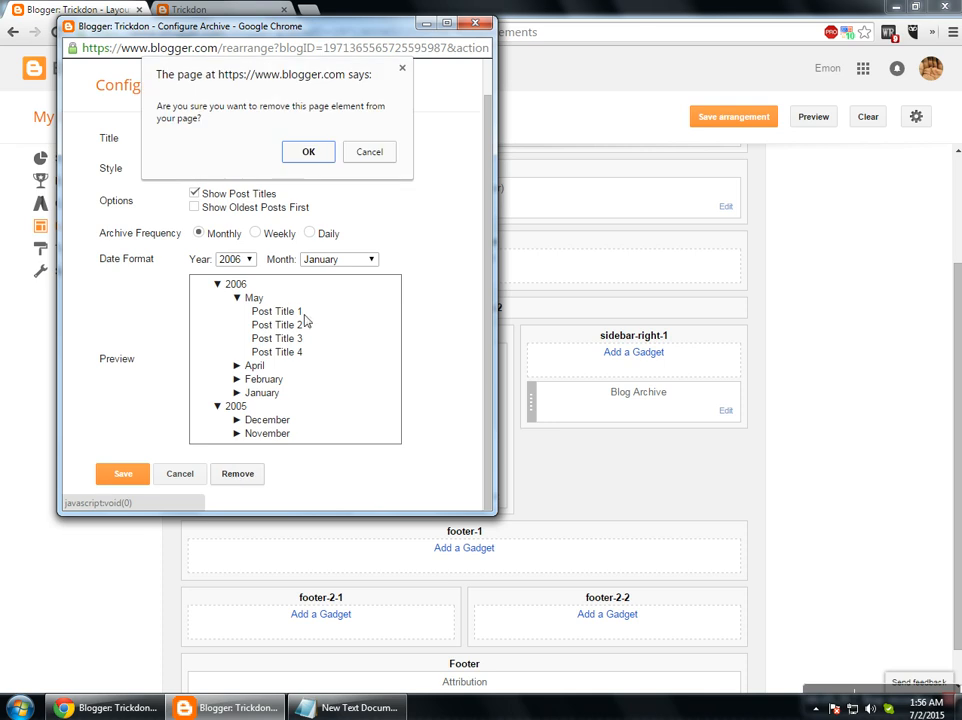
{"action": "left_click", "coordinate": [307, 152]}
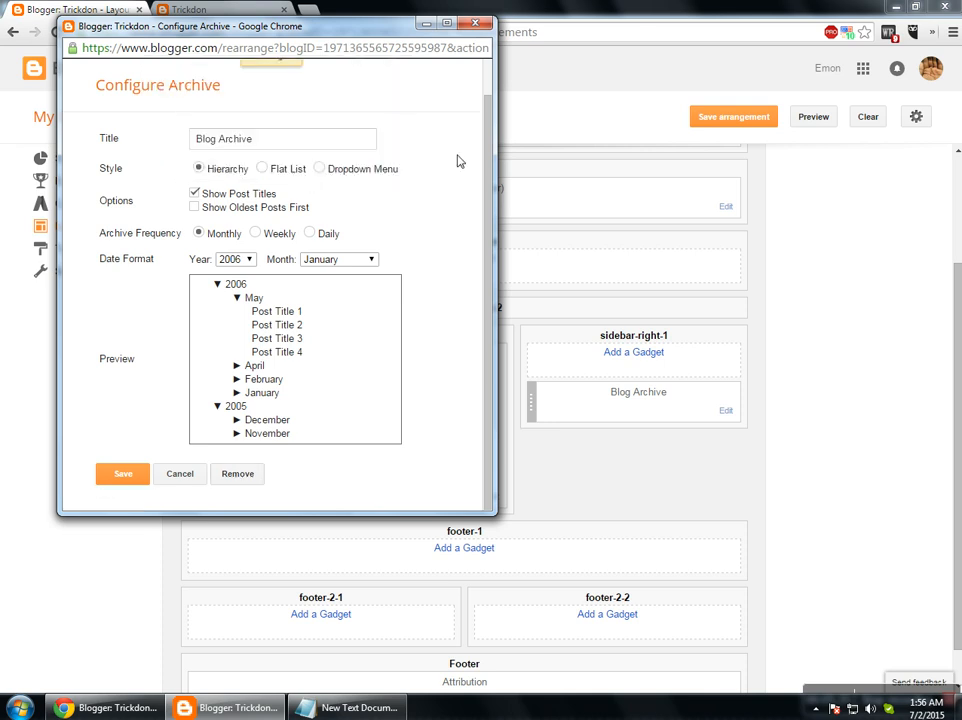
{"action": "left_click", "coordinate": [738, 117]}
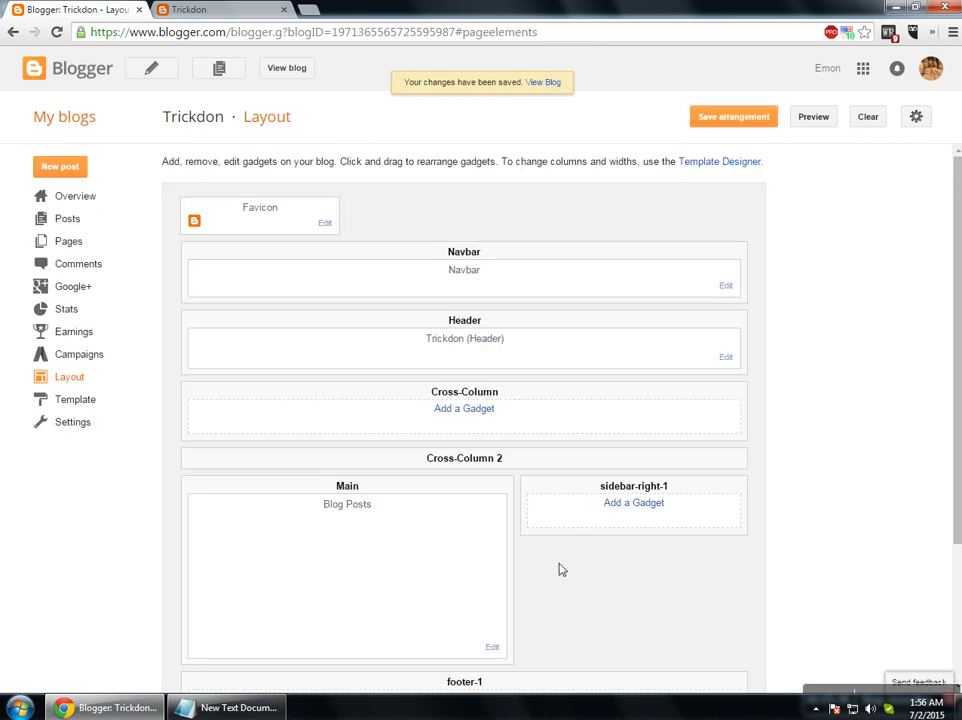
{"action": "scroll", "coordinate": [560, 569], "scroll_direction": "down", "scroll_amount": 3}
{"action": "left_click", "coordinate": [634, 310]}
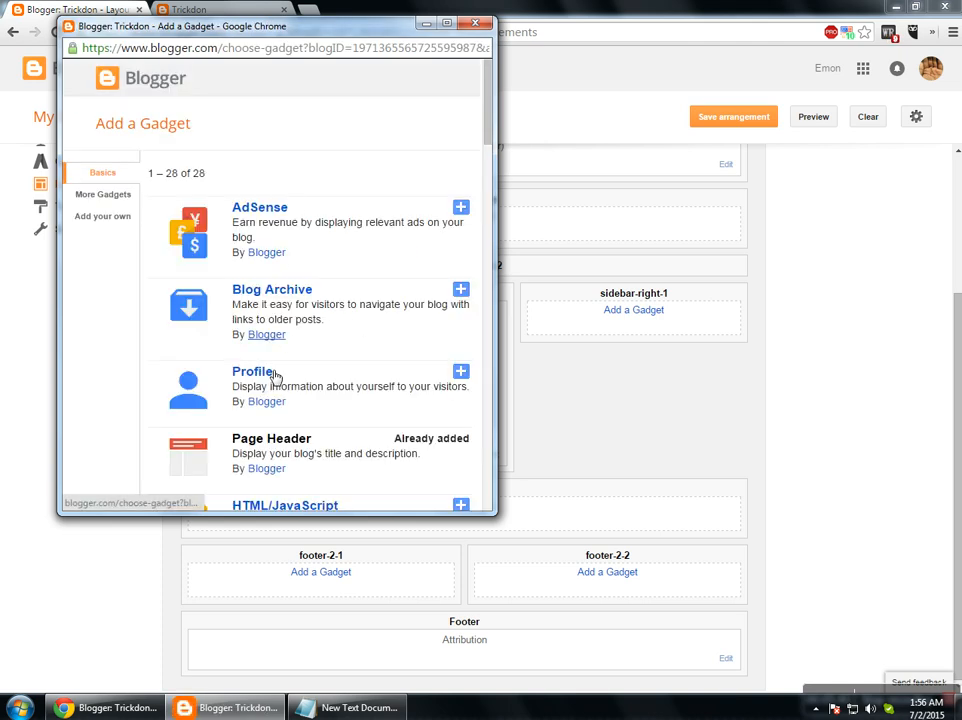
{"action": "scroll", "coordinate": [344, 340], "scroll_direction": "down", "scroll_amount": 3}
{"action": "scroll", "coordinate": [377, 293], "scroll_direction": "down", "scroll_amount": 2}
{"action": "left_click_drag", "start_coordinate": [405, 213], "coordinate": [441, 219]}
{"action": "left_click_drag", "start_coordinate": [385, 283], "coordinate": [420, 283]}
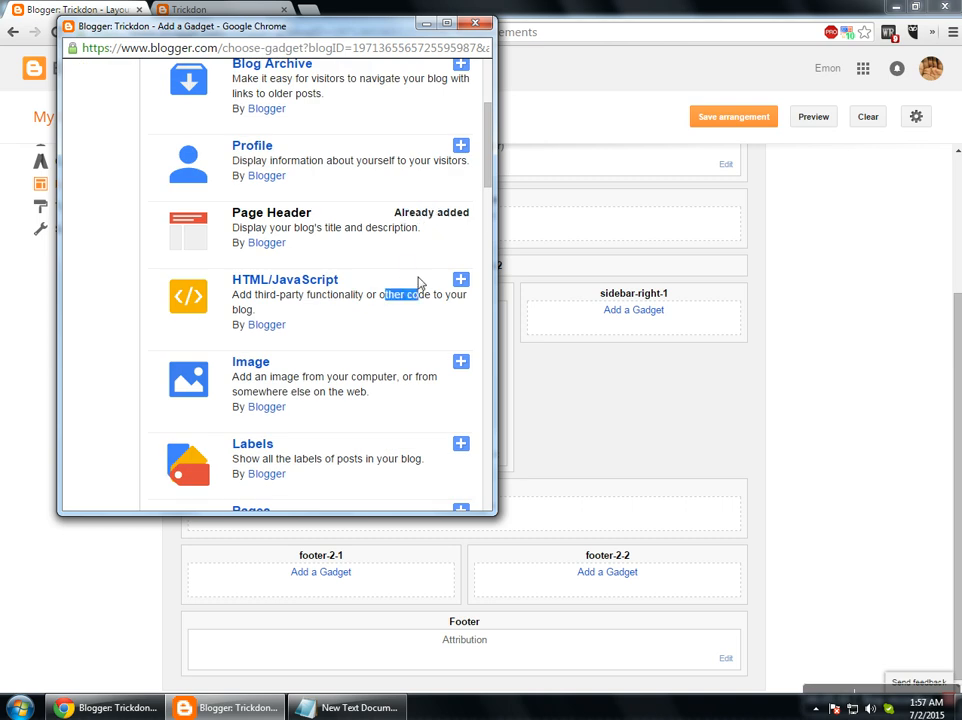
{"action": "left_click_drag", "start_coordinate": [303, 376], "coordinate": [362, 382]}
{"action": "scroll", "coordinate": [354, 382], "scroll_direction": "down", "scroll_amount": 1}
{"action": "scroll", "coordinate": [358, 381], "scroll_direction": "down", "scroll_amount": 2}
{"action": "scroll", "coordinate": [358, 381], "scroll_direction": "down", "scroll_amount": 1}
{"action": "left_click_drag", "start_coordinate": [307, 300], "coordinate": [362, 300]}
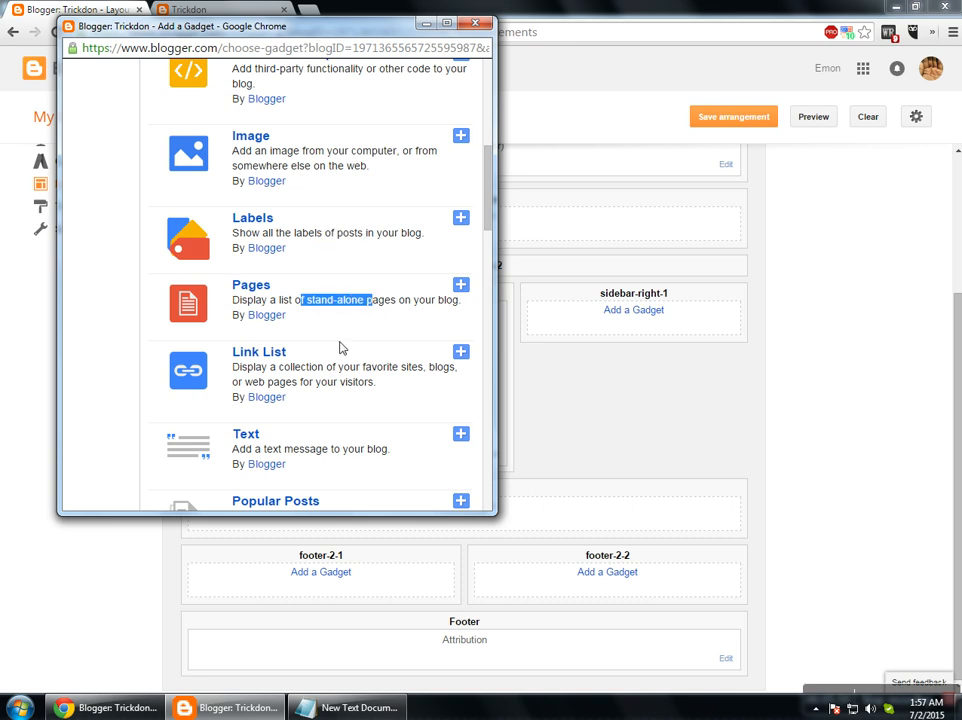
{"action": "scroll", "coordinate": [339, 346], "scroll_direction": "down", "scroll_amount": 4}
{"action": "left_click", "coordinate": [476, 24]}
{"action": "scroll", "coordinate": [247, 307], "scroll_direction": "up", "scroll_amount": 3}
Browse the Template page's base templates such as Simple, Dynamic Views and Picture Window.
{"action": "left_click", "coordinate": [63, 402]}
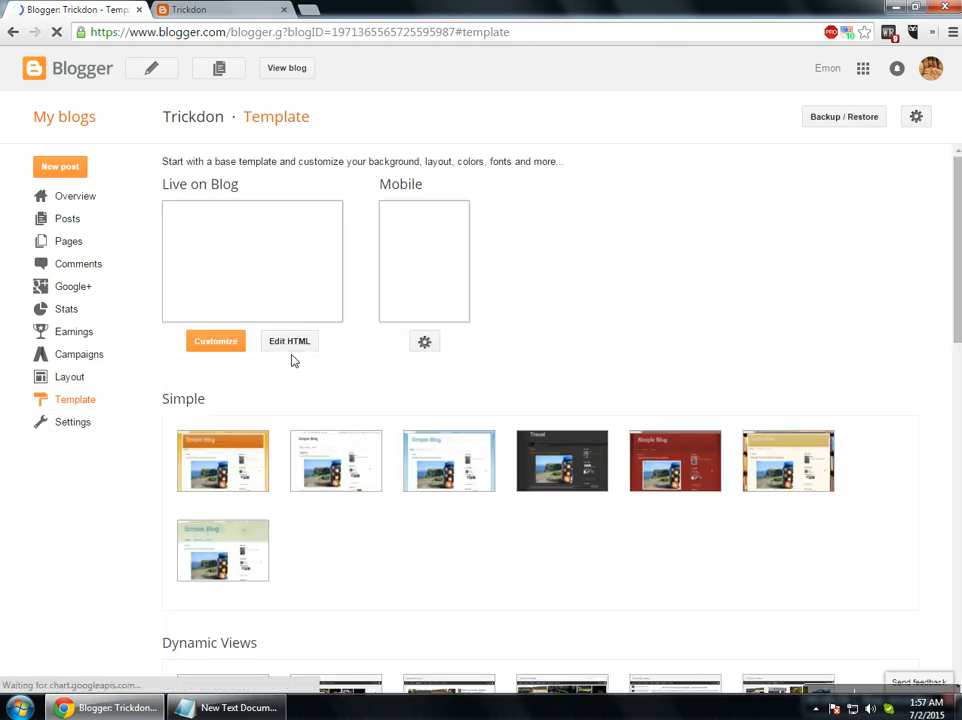
{"action": "scroll", "coordinate": [365, 490], "scroll_direction": "down", "scroll_amount": 3}
{"action": "scroll", "coordinate": [369, 491], "scroll_direction": "down", "scroll_amount": 3}
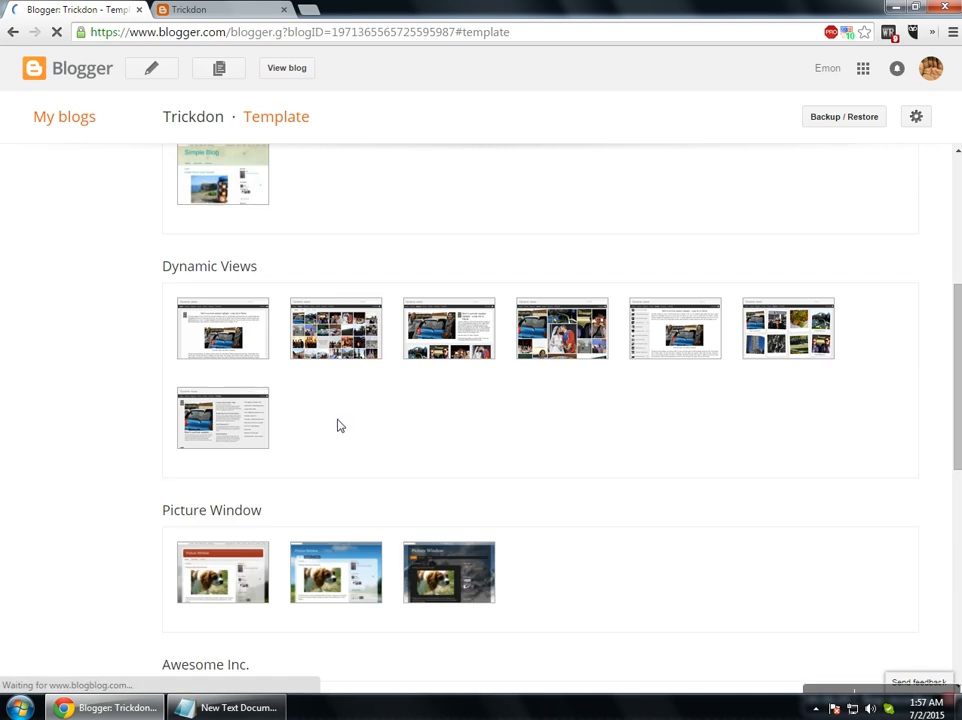
{"action": "scroll", "coordinate": [629, 509], "scroll_direction": "up", "scroll_amount": 3}
{"action": "scroll", "coordinate": [620, 508], "scroll_direction": "up", "scroll_amount": 5}
Search Google for 'blogger template', open the Blogger Templates site, and return to Blogger's Template page.
{"action": "left_click", "coordinate": [308, 10]}
{"action": "type", "text": "blogger tem"}
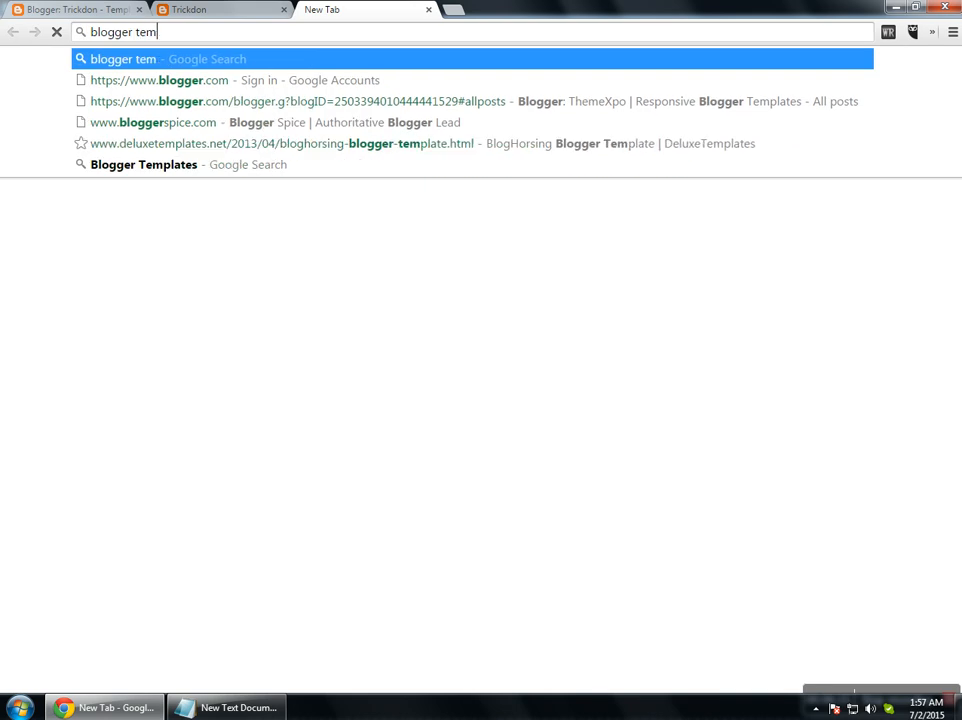
{"action": "type", "text": "pa"}
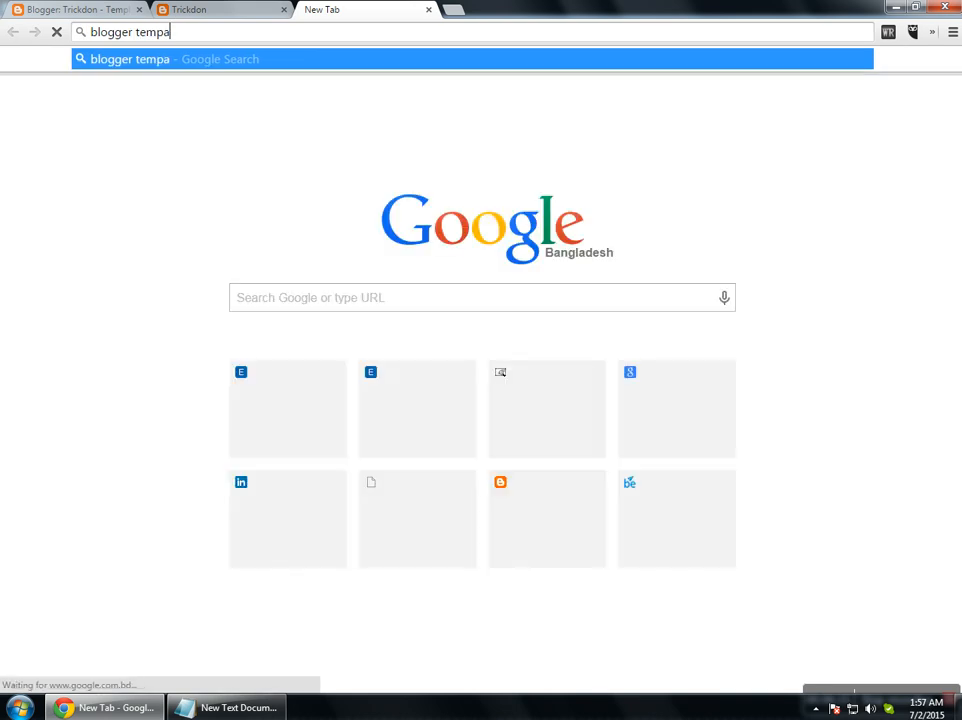
{"action": "type", "text": "le"}
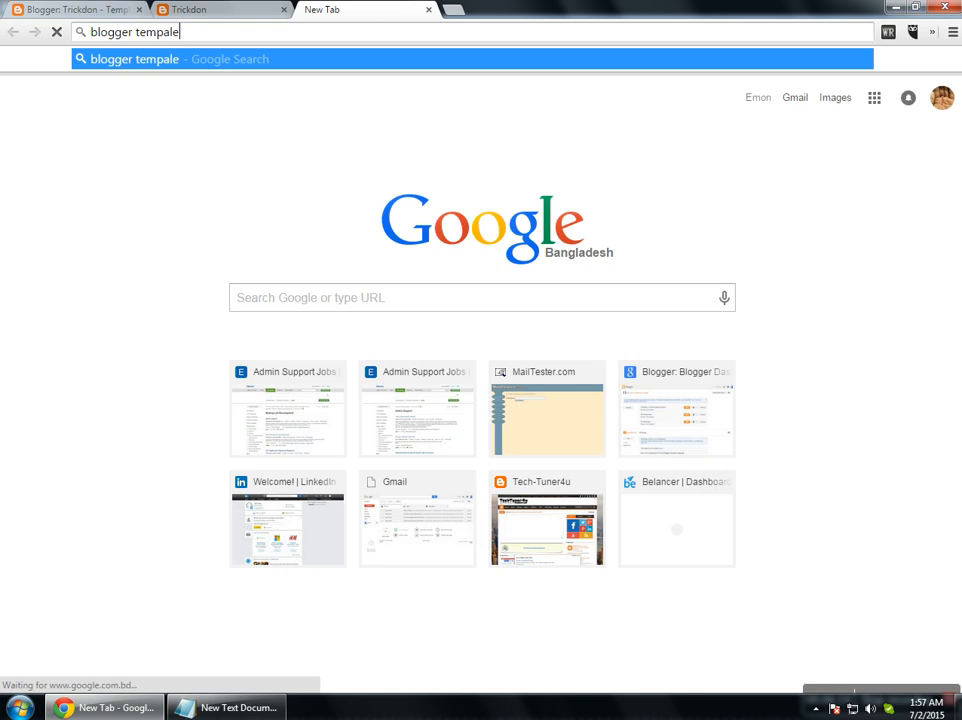
{"action": "type", "text": "te"}
{"action": "key", "text": "Return"}
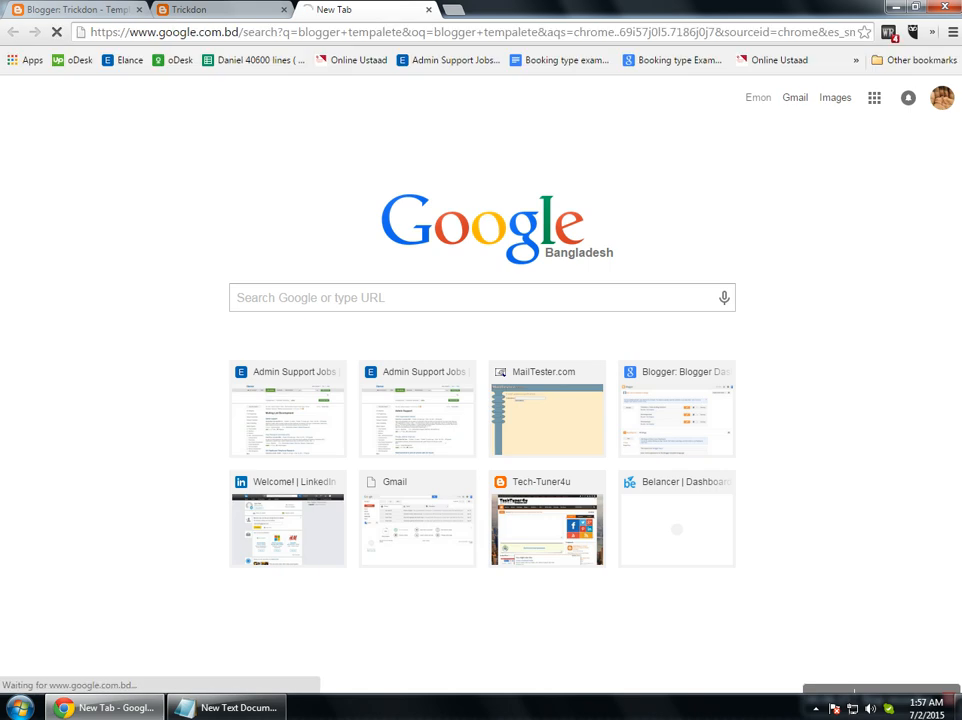
{"action": "key", "text": "ctrl+shift+Tab"}
{"action": "key", "text": "ctrl+shift+Tab"}
{"action": "key", "text": "ctrl+shift+Tab"}
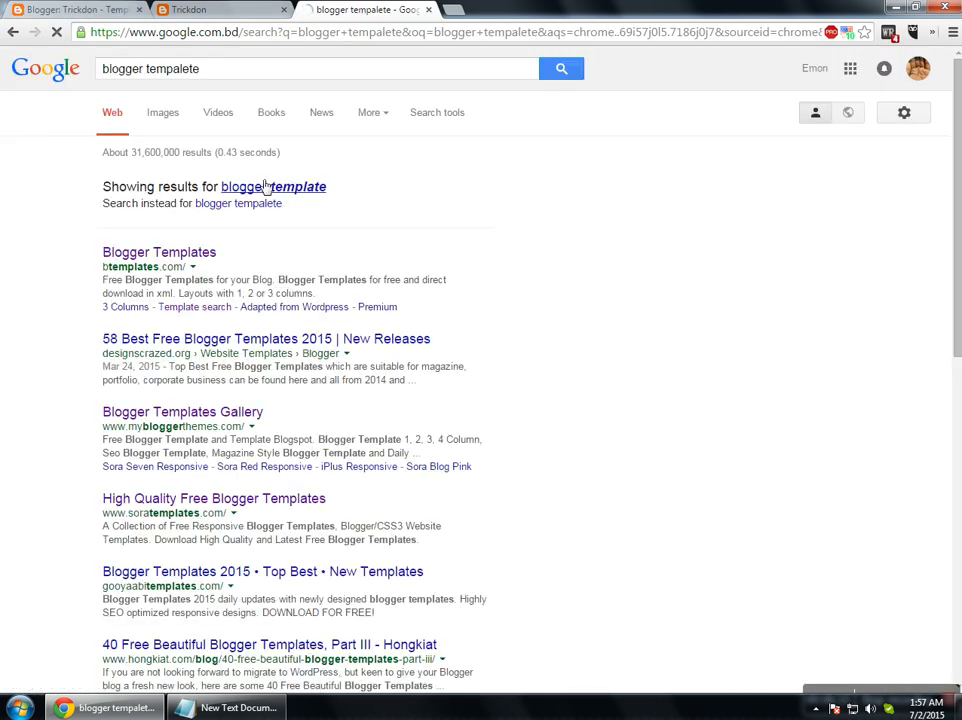
{"action": "left_click", "coordinate": [268, 192]}
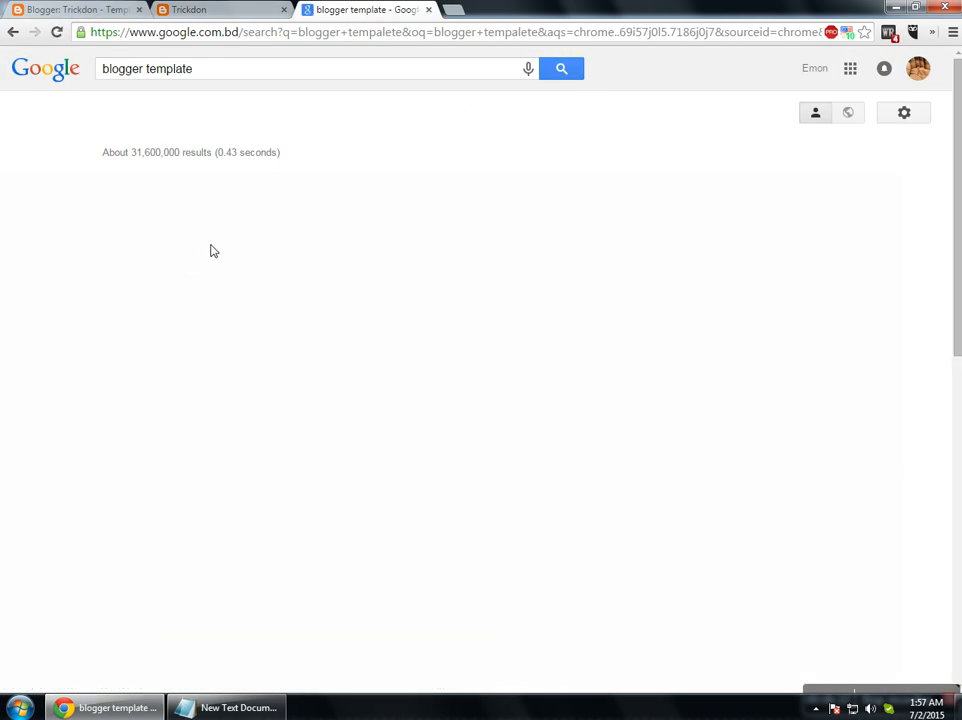
{"action": "left_click", "coordinate": [200, 185]}
{"action": "key", "text": "ctrl+1"}
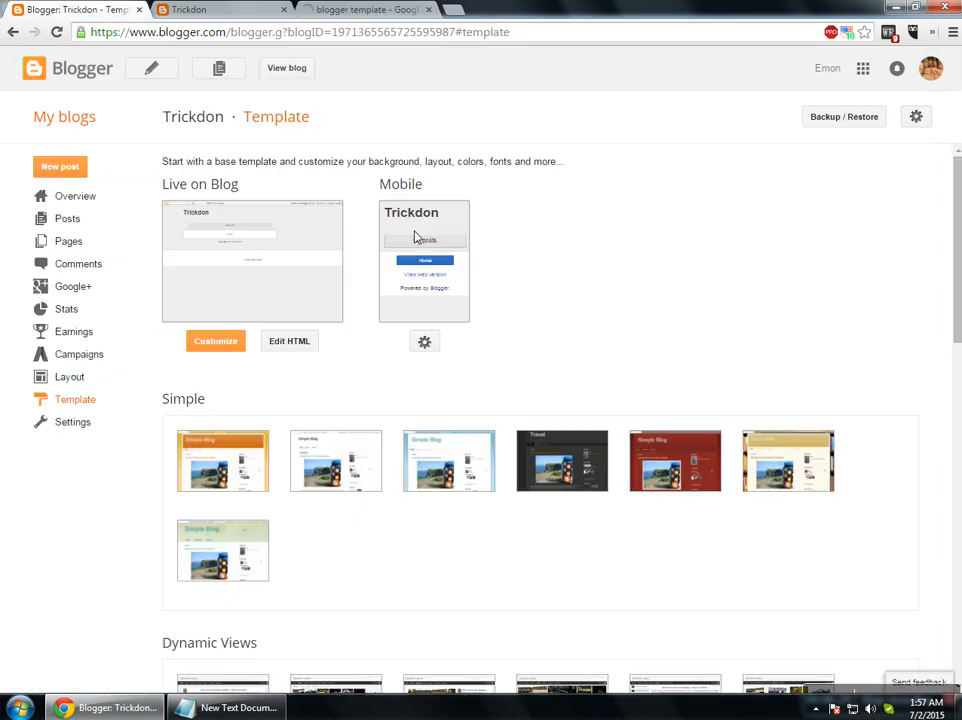
{"action": "left_click", "coordinate": [843, 124]}
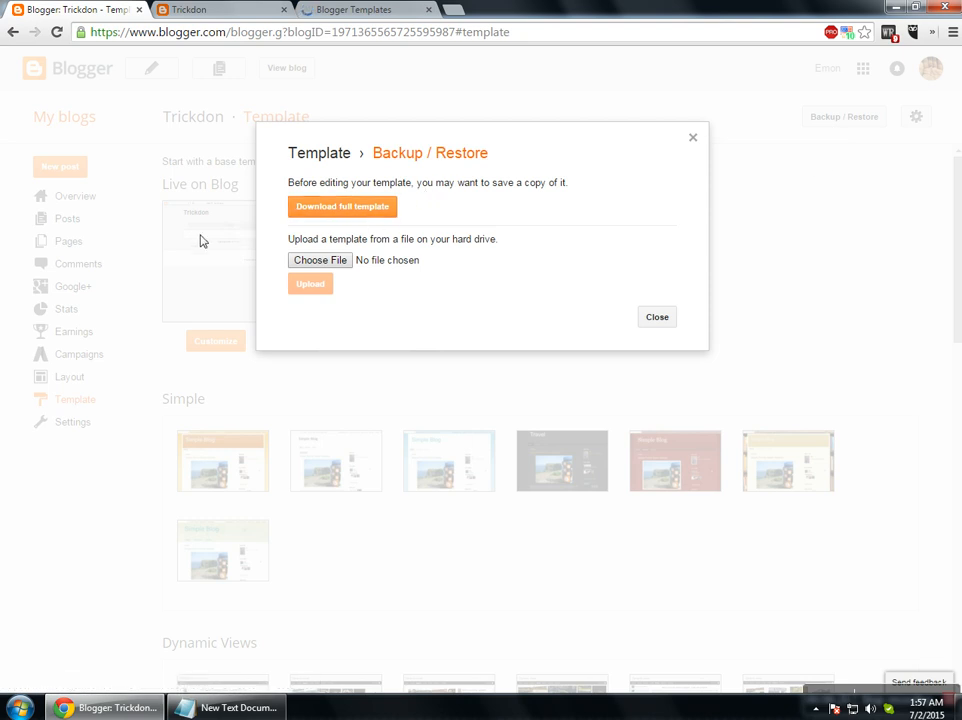
{"action": "left_click", "coordinate": [692, 137]}
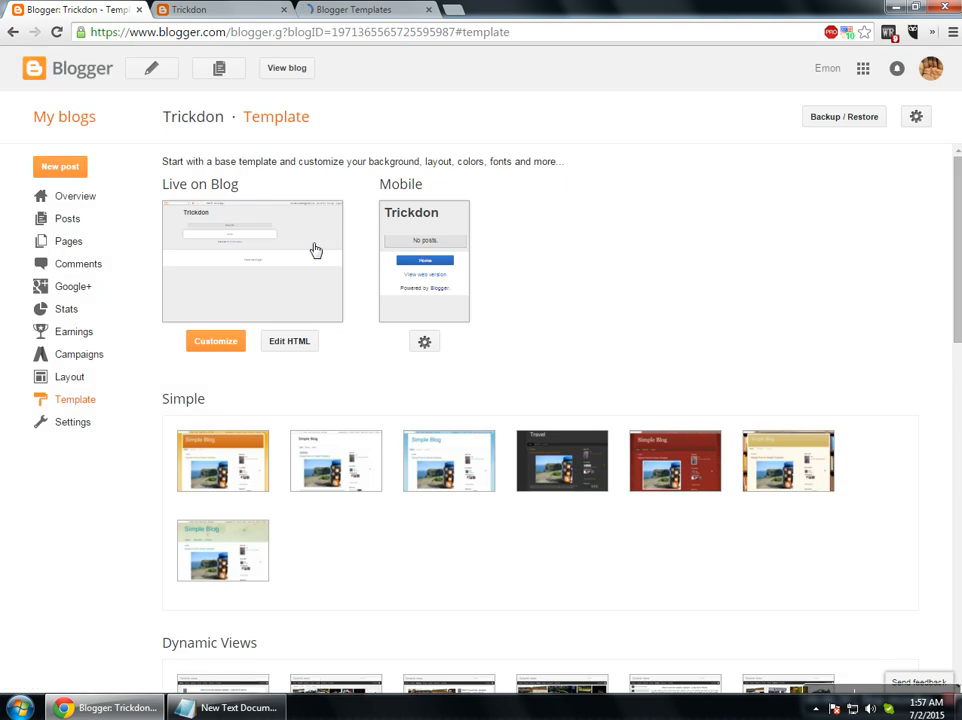
{"action": "left_click", "coordinate": [818, 123]}
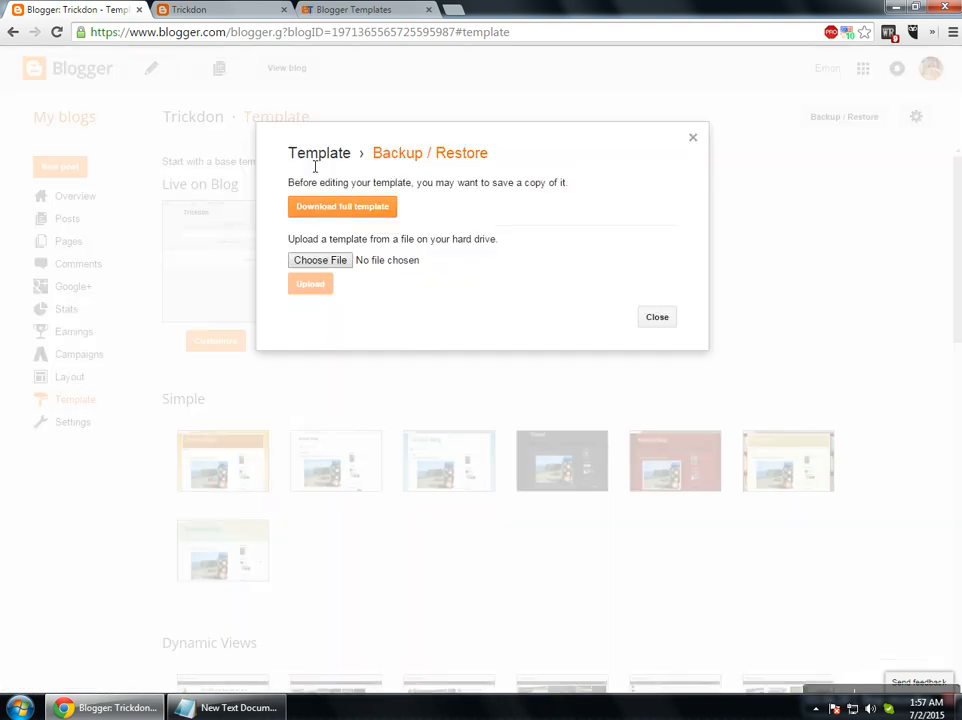
{"action": "left_click", "coordinate": [352, 10]}
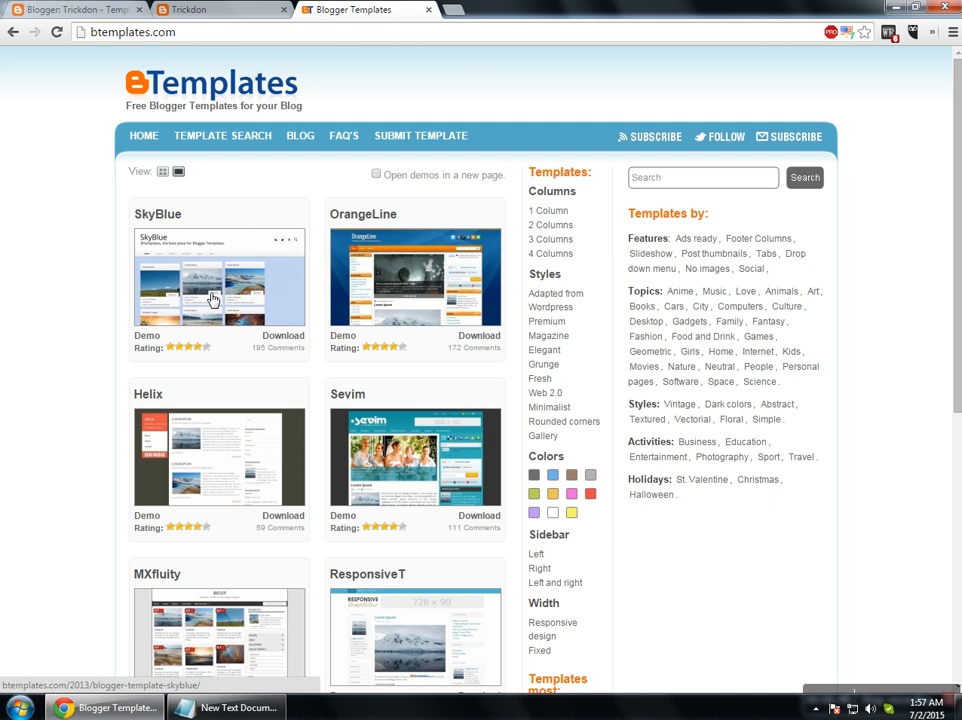
{"action": "left_click", "coordinate": [112, 10]}
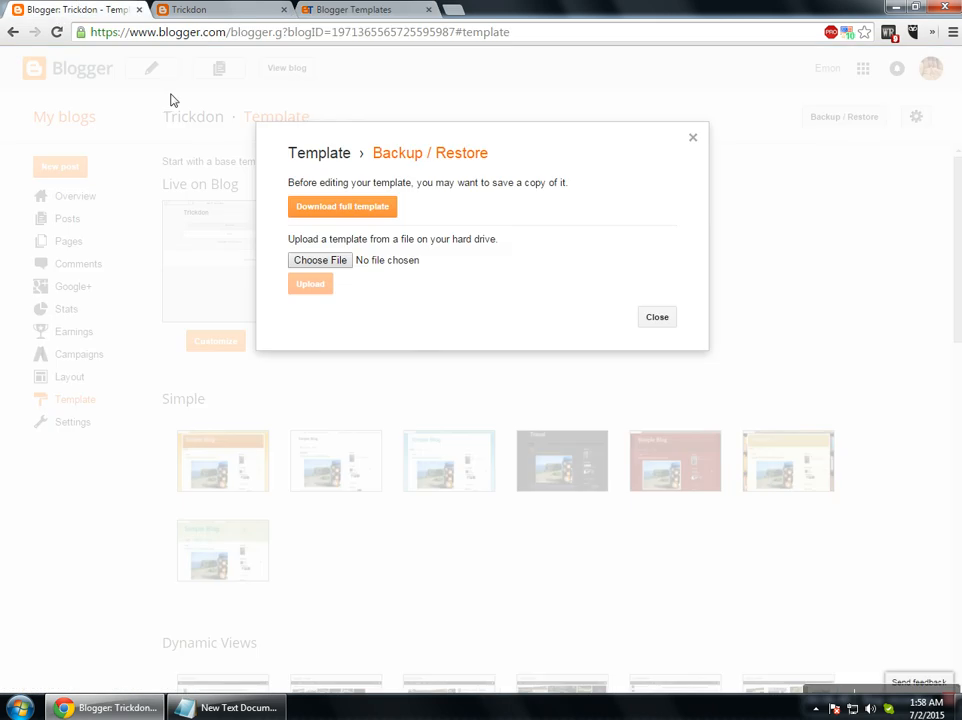
{"action": "left_click", "coordinate": [317, 258]}
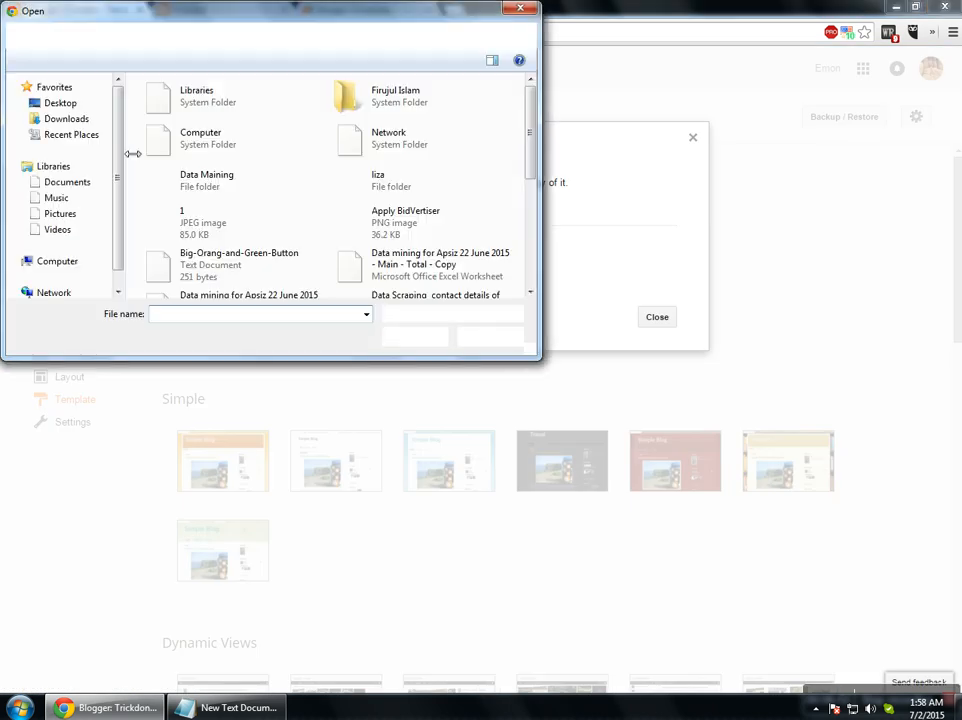
{"action": "left_click", "coordinate": [486, 336]}
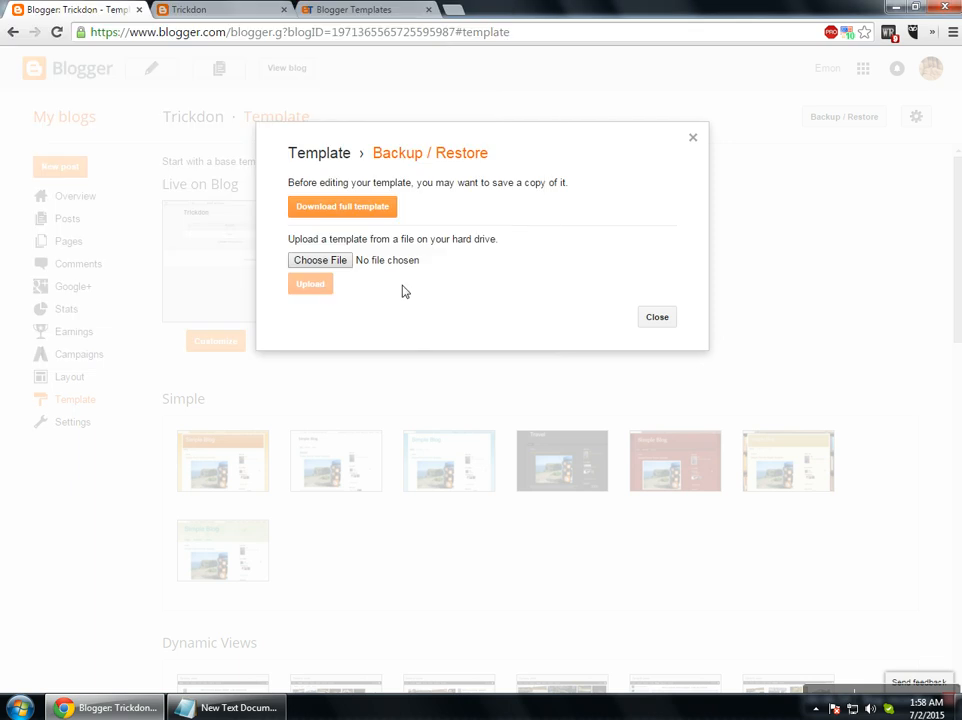
{"action": "left_click", "coordinate": [664, 319]}
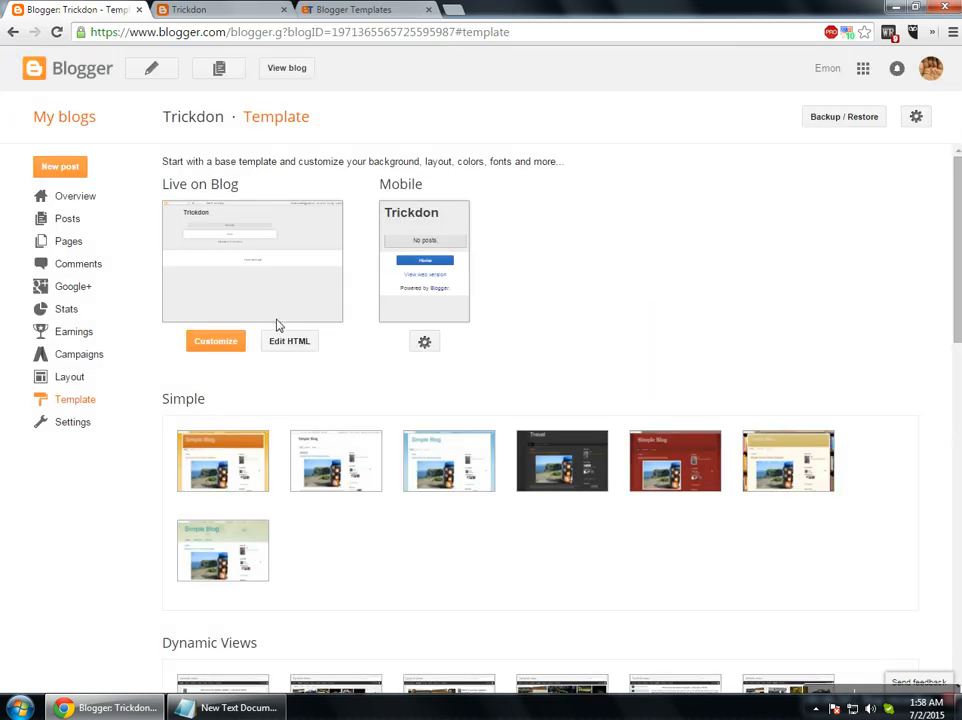
Set the mobile template to Custom with 'Yes. Show mobile template' enabled, and save.
{"action": "left_click", "coordinate": [422, 343]}
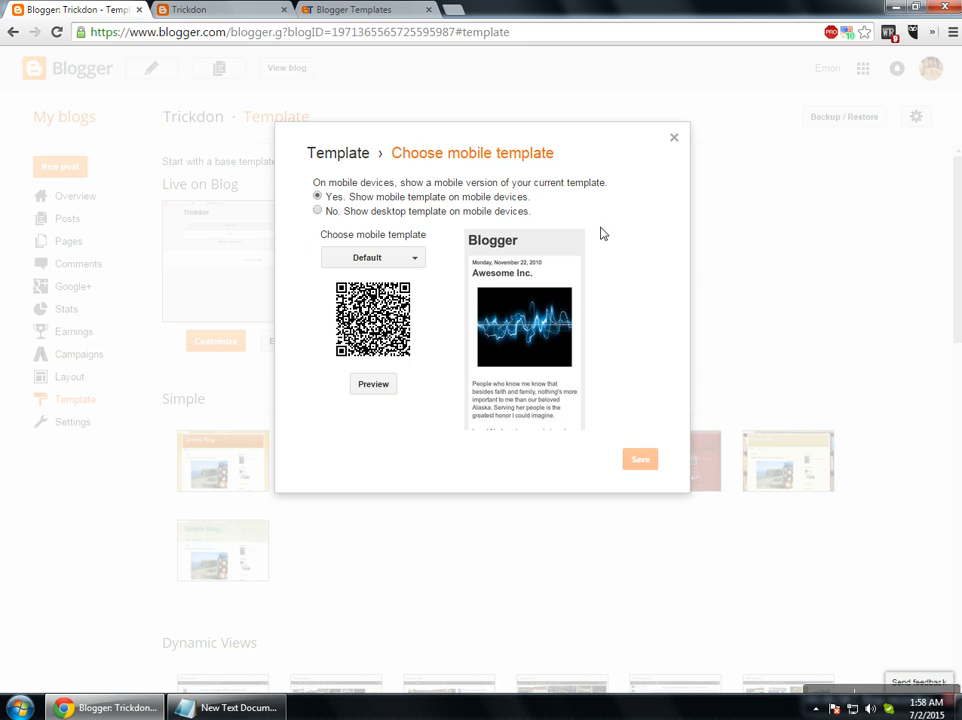
{"action": "left_click", "coordinate": [376, 262]}
{"action": "left_click", "coordinate": [381, 338]}
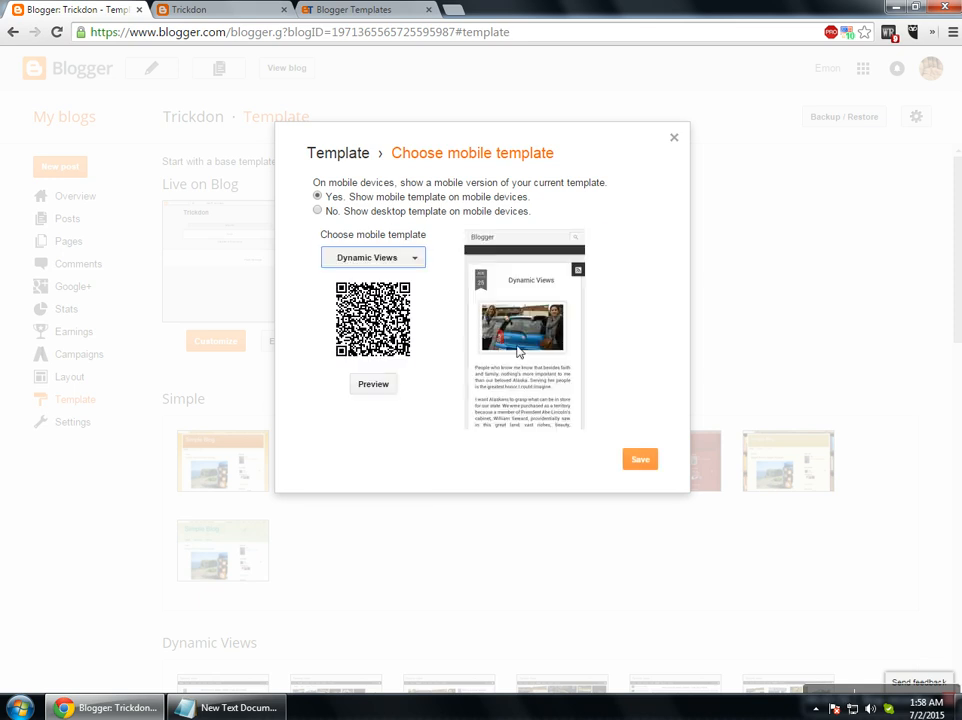
{"action": "left_click", "coordinate": [370, 258]}
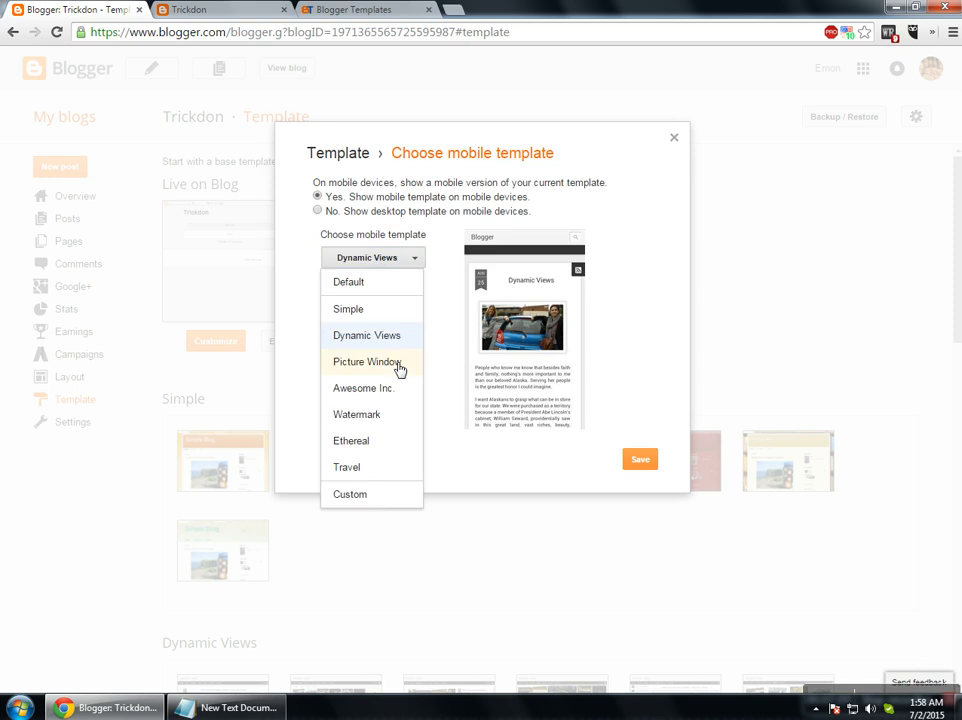
{"action": "left_click", "coordinate": [350, 494]}
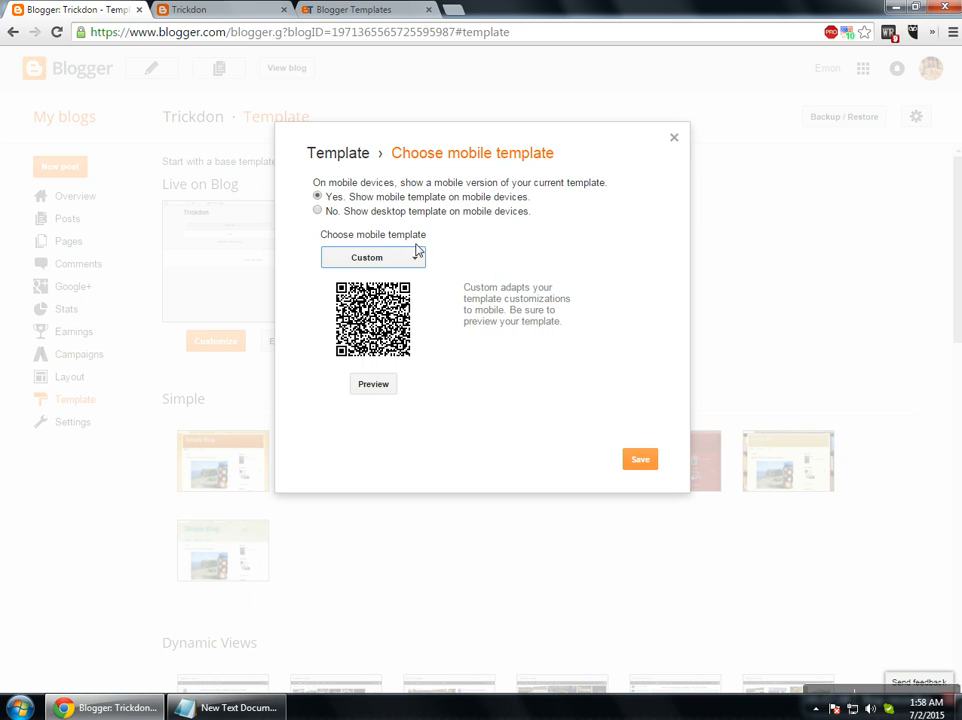
{"action": "left_click_drag", "start_coordinate": [367, 197], "coordinate": [535, 198]}
{"action": "left_click", "coordinate": [319, 211]}
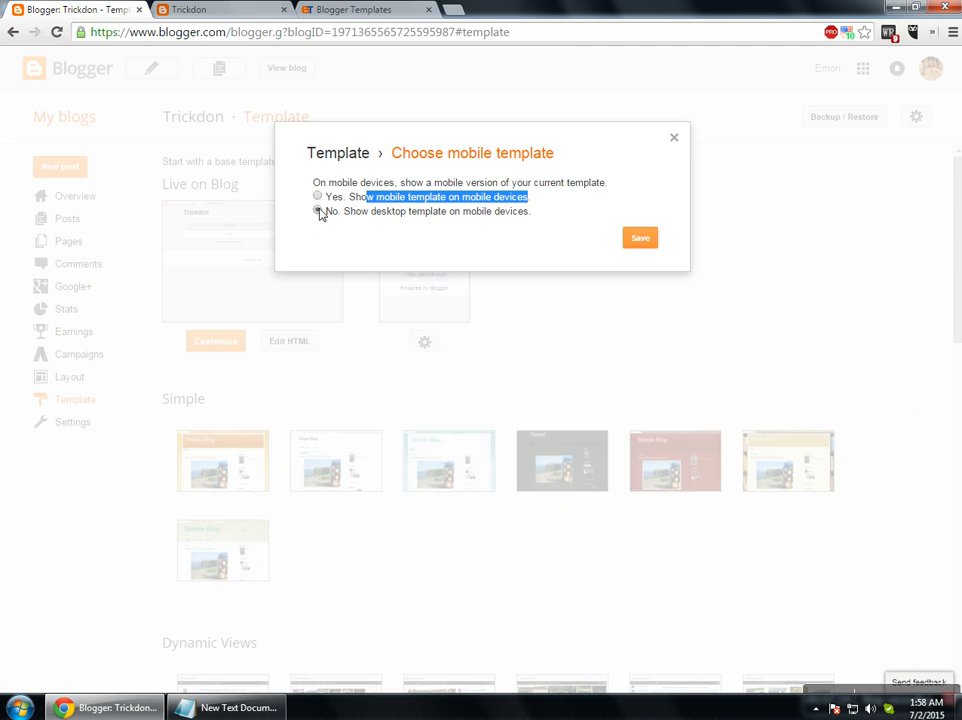
{"action": "left_click", "coordinate": [198, 10]}
{"action": "left_click", "coordinate": [106, 8]}
{"action": "left_click", "coordinate": [317, 197]}
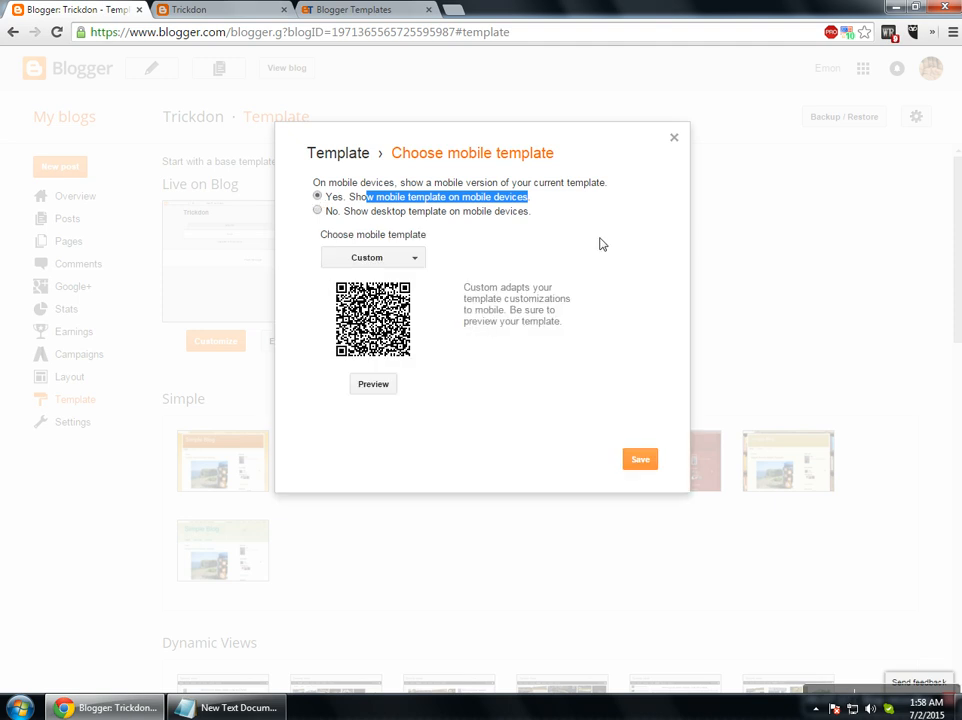
{"action": "left_click", "coordinate": [640, 460]}
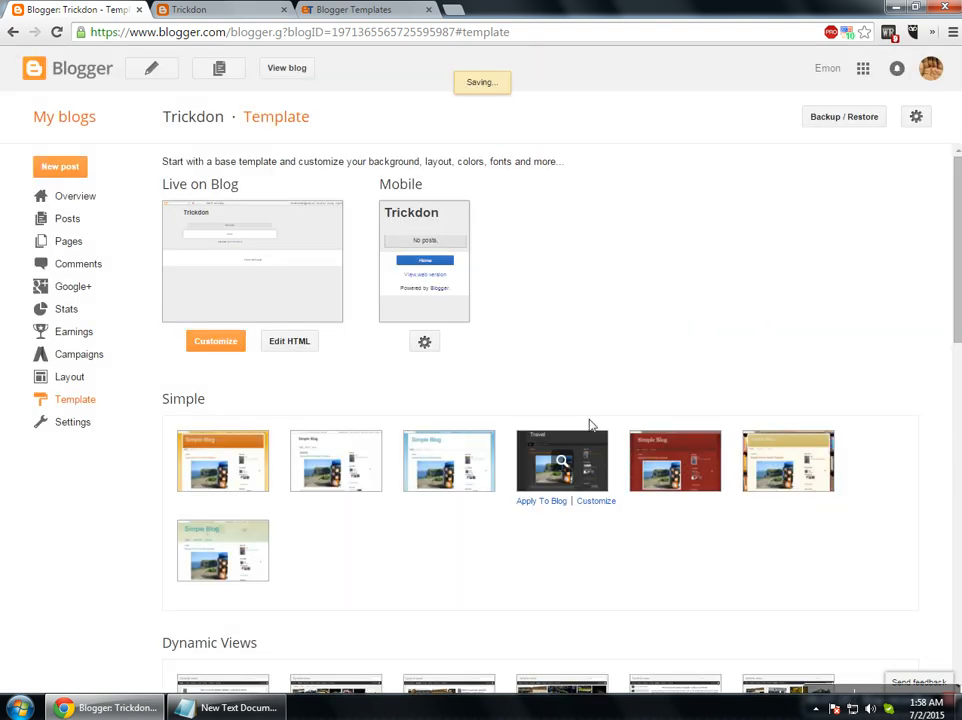
In Settings, append 'Blogger Basic By' and the author's name to the Trickdon title and save.
{"action": "left_click", "coordinate": [73, 422]}
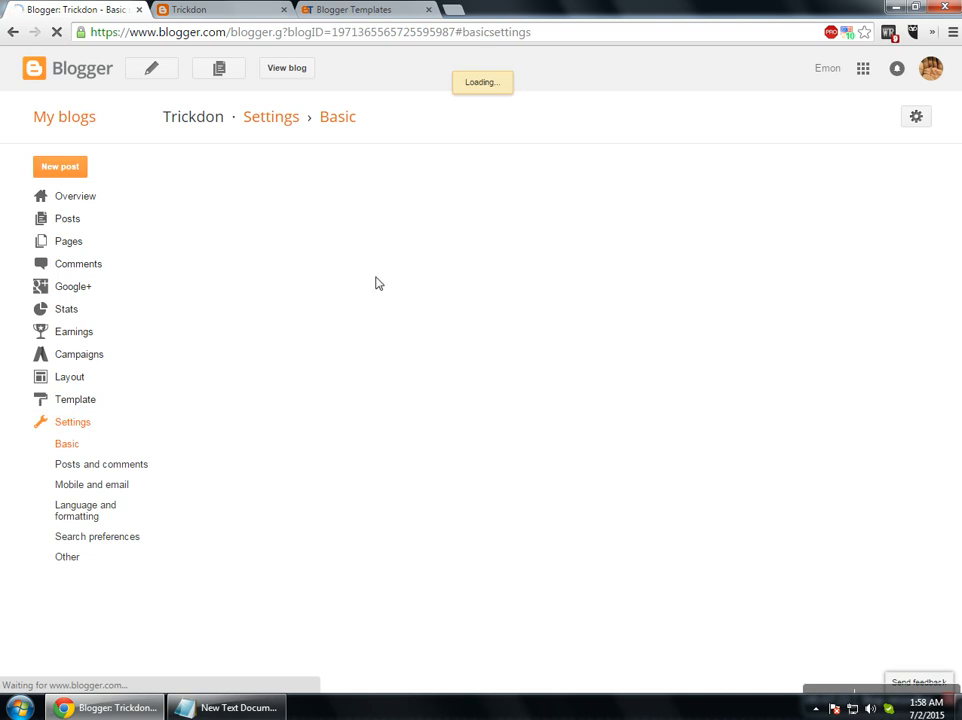
{"action": "double_click", "coordinate": [194, 122]}
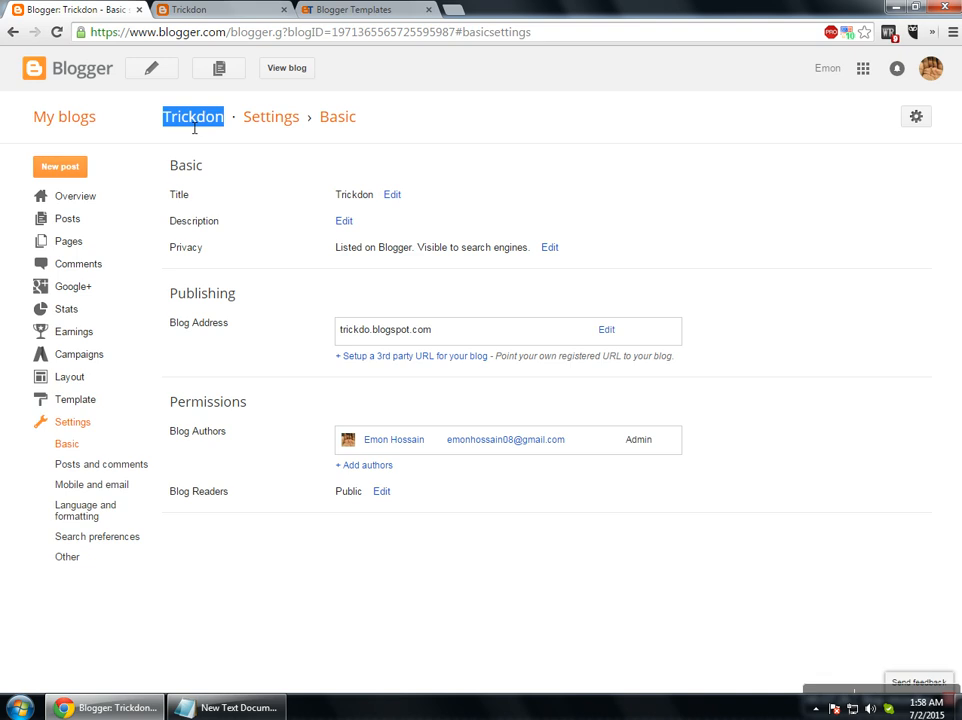
{"action": "left_click", "coordinate": [290, 68]}
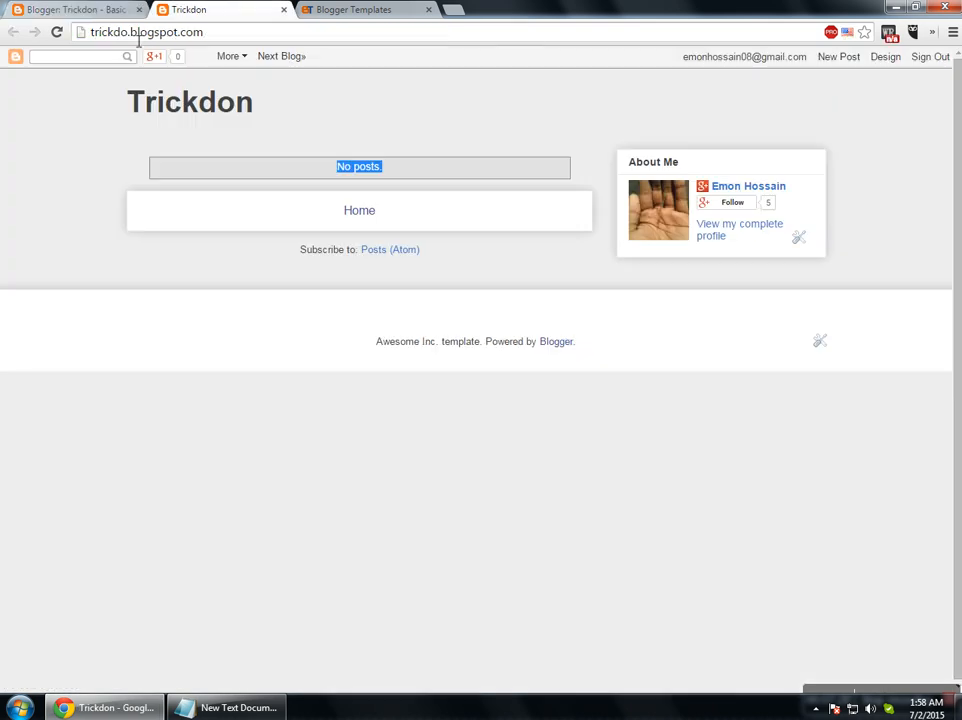
{"action": "key", "text": "ctrl+shift+Tab"}
{"action": "left_click", "coordinate": [393, 193]}
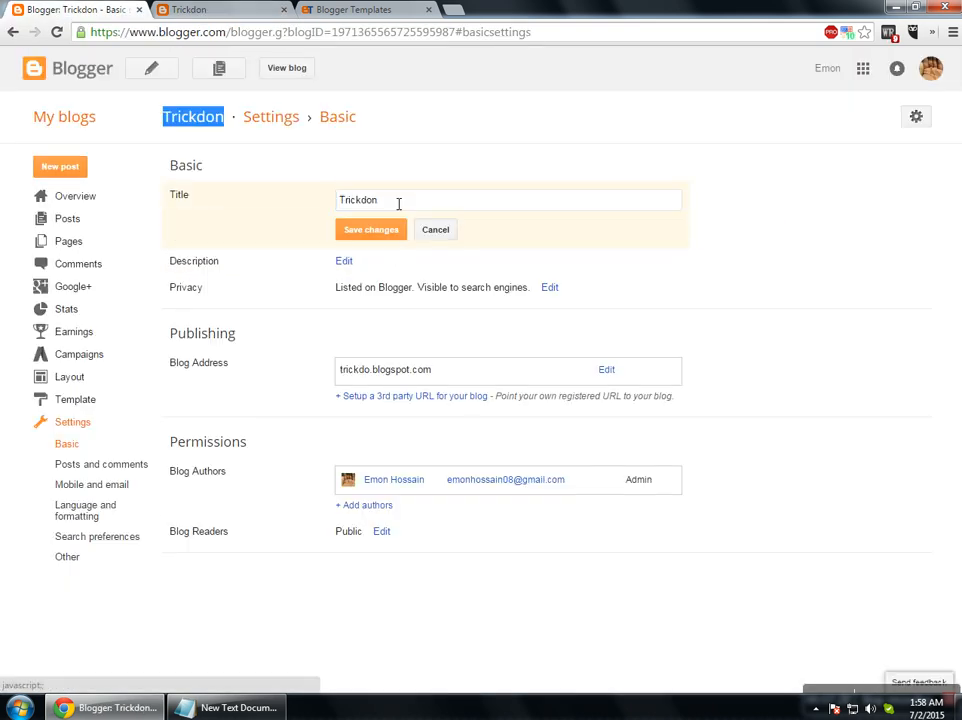
{"action": "type", "text": "Bloger "}
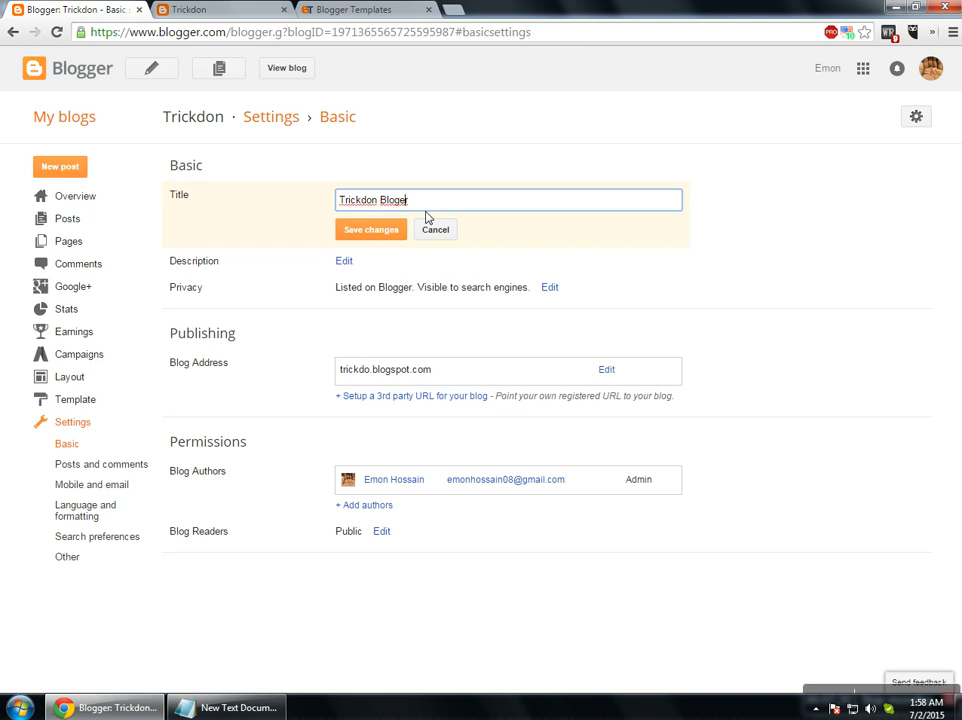
{"action": "key", "text": "BackSpace"}
{"action": "key", "text": "BackSpace"}
{"action": "key", "text": "BackSpace"}
{"action": "type", "text": "ger  Basic Bu Imon"}
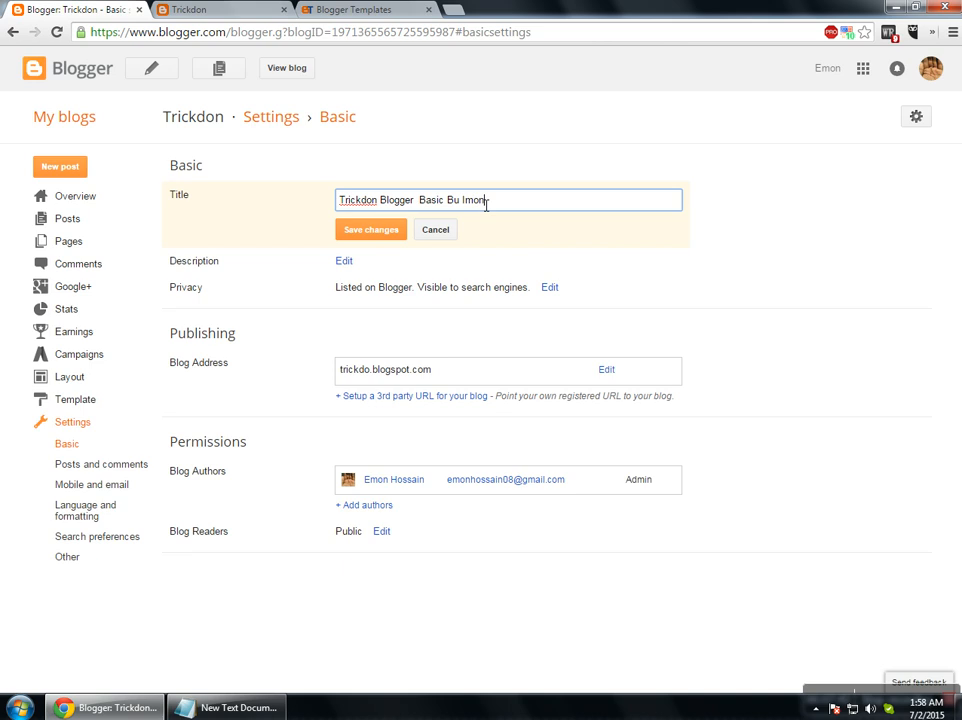
{"action": "left_click", "coordinate": [376, 229]}
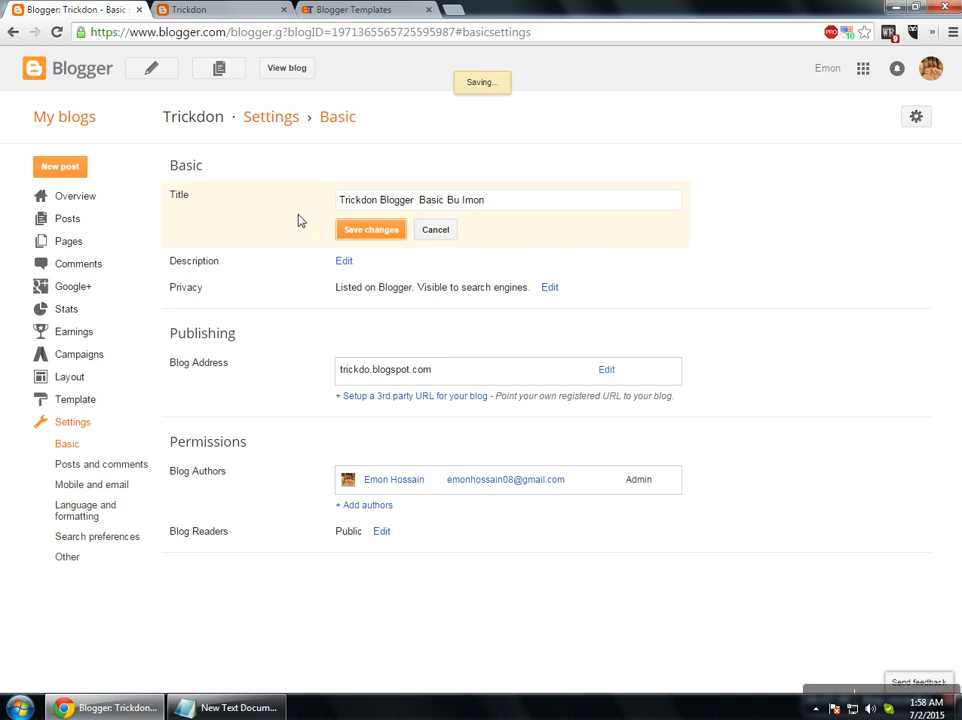
Check the new title on the live blog, then correct 'Bu' to 'By' and save.
{"action": "left_click", "coordinate": [200, 9]}
{"action": "left_click", "coordinate": [56, 32]}
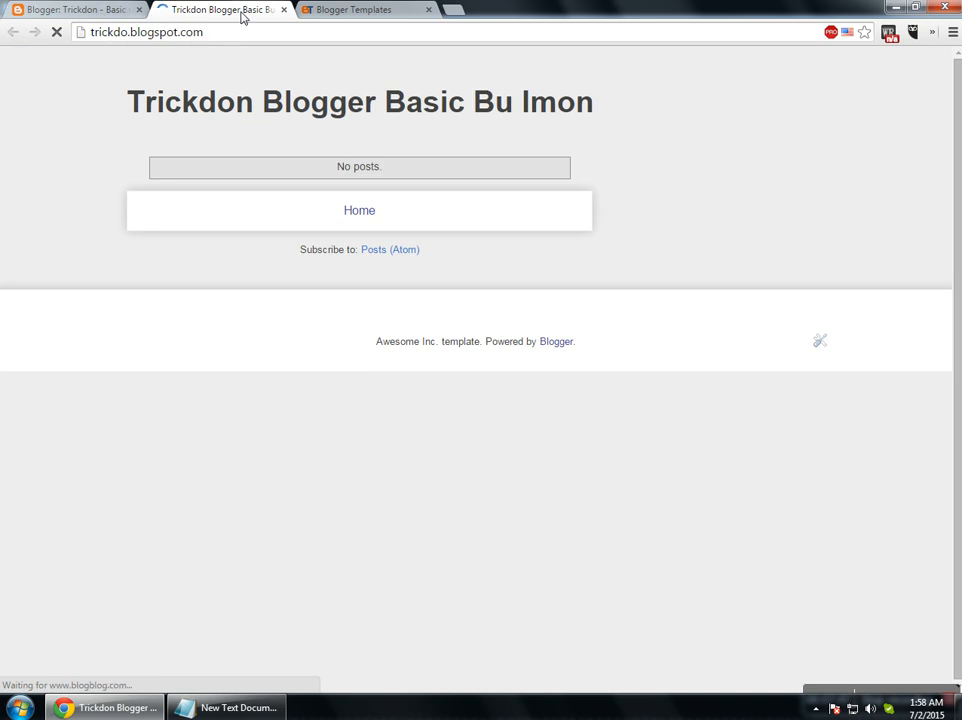
{"action": "left_click", "coordinate": [75, 10]}
{"action": "left_click", "coordinate": [496, 195]}
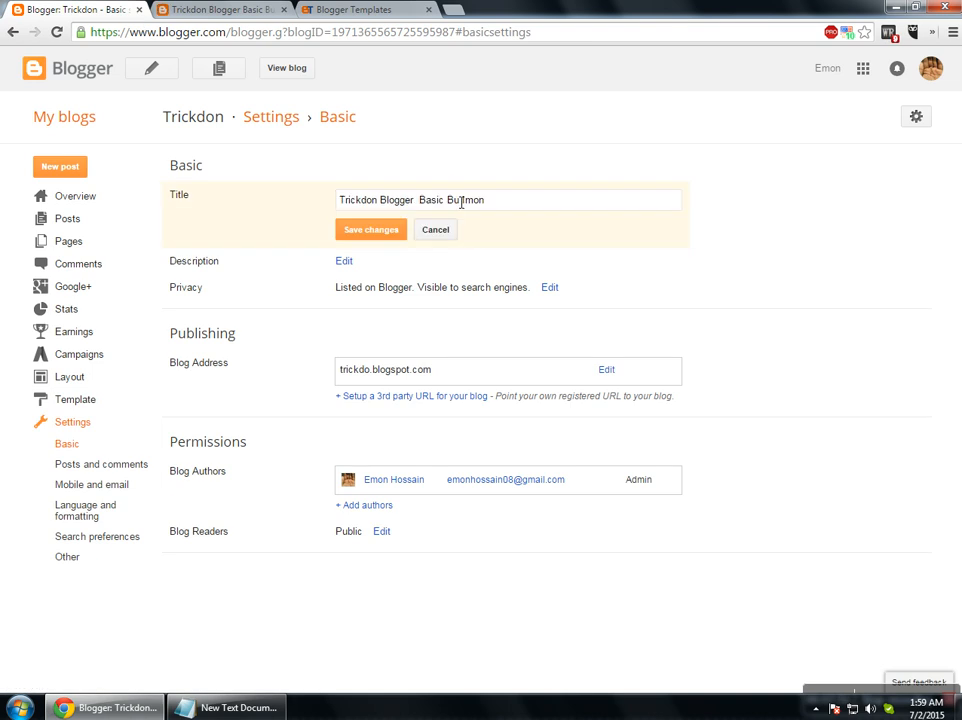
{"action": "left_click", "coordinate": [459, 202]}
{"action": "key", "text": "BackSpace"}
{"action": "type", "text": "y"}
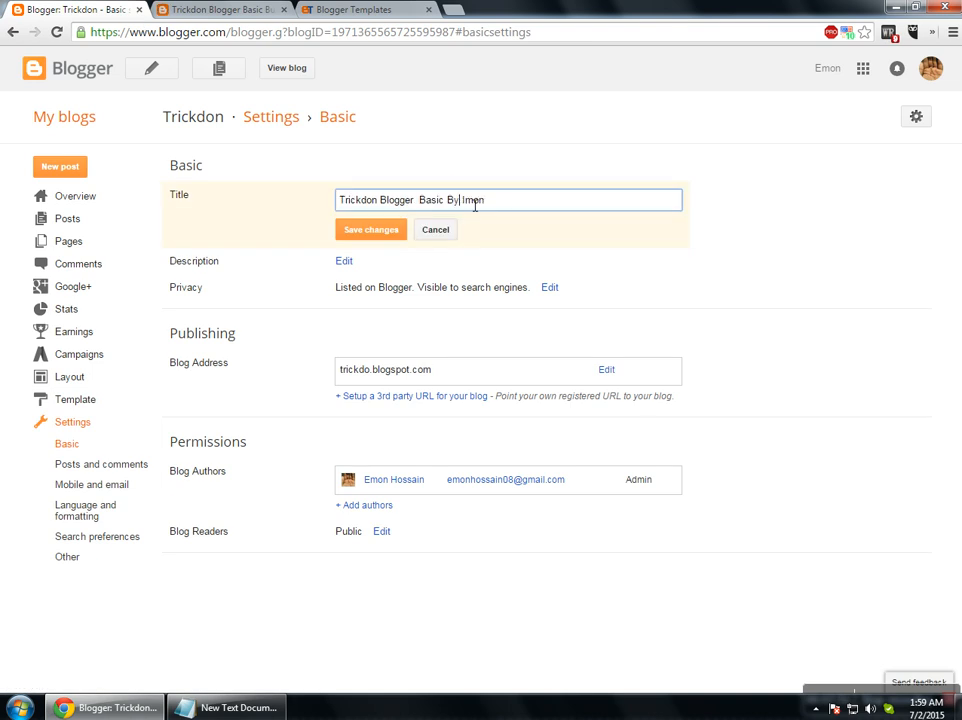
{"action": "left_click", "coordinate": [395, 232]}
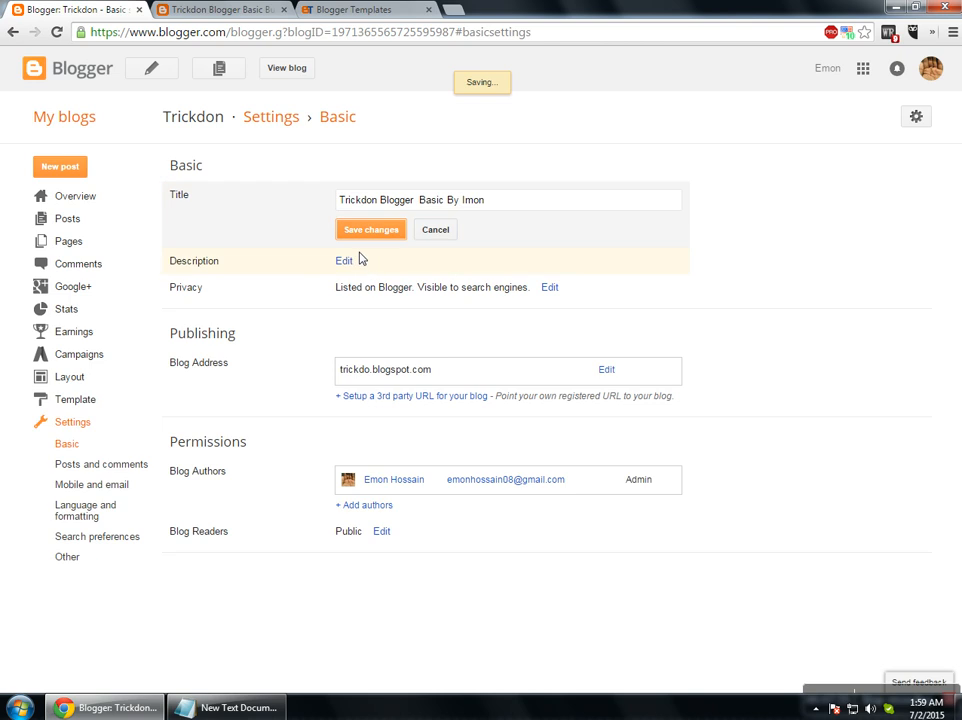
{"action": "left_click", "coordinate": [344, 221]}
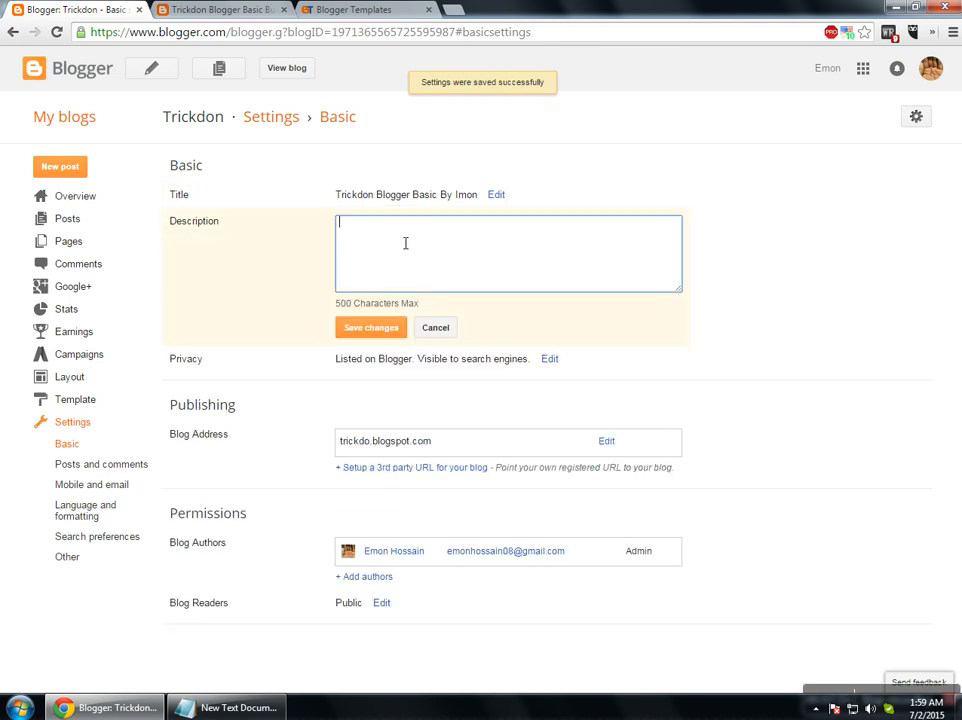
Save the description 'Free Blogger Basic Tutorial By' the author 'From Trickdon.BLogspot.COm', fixing misspellings.
{"action": "type", "text": "Free Bloggre Basic"}
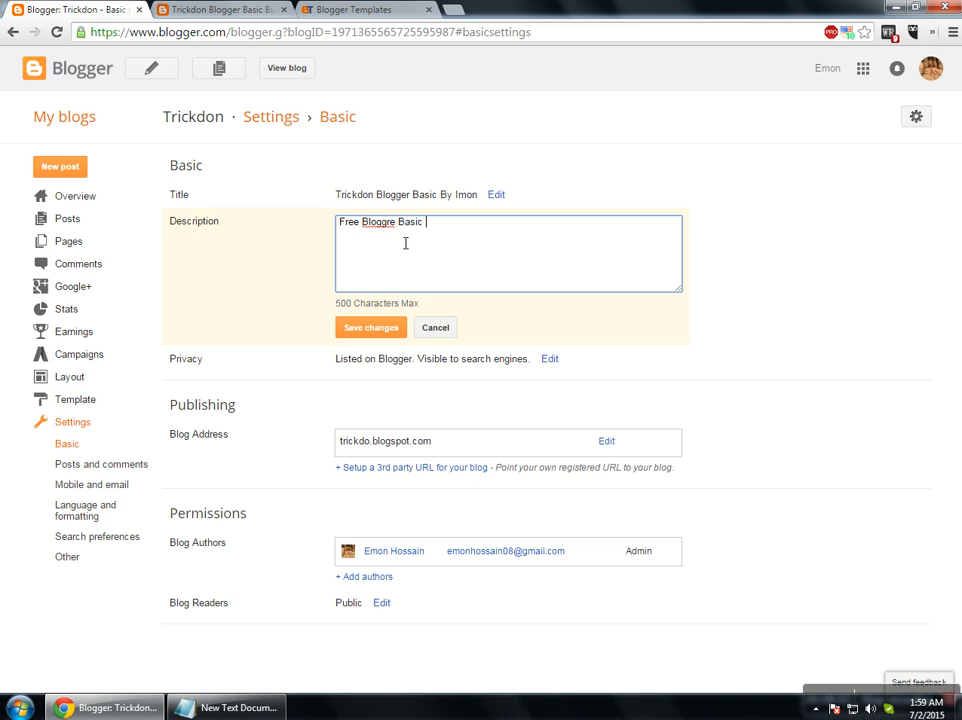
{"action": "right_click", "coordinate": [389, 222]}
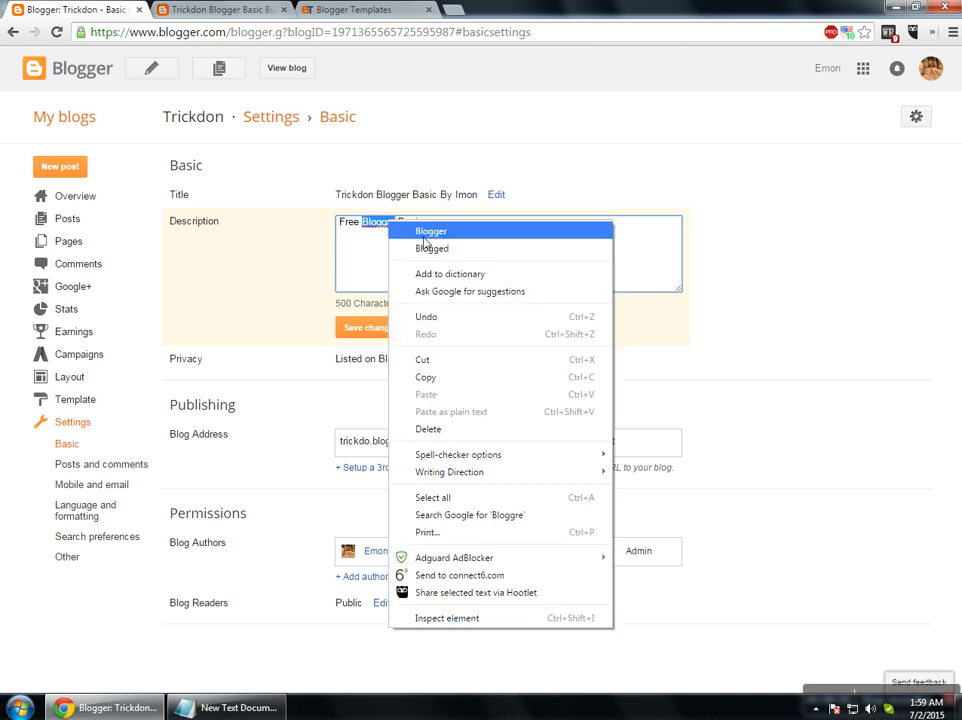
{"action": "left_click", "coordinate": [420, 234]}
{"action": "left_click", "coordinate": [445, 232]}
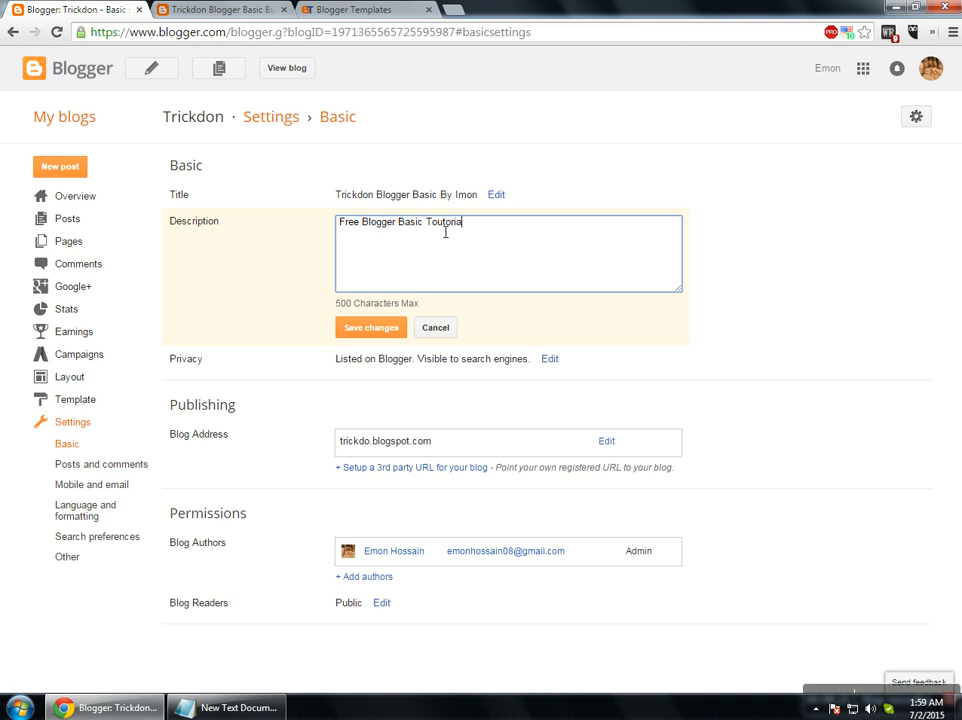
{"action": "right_click", "coordinate": [446, 232]}
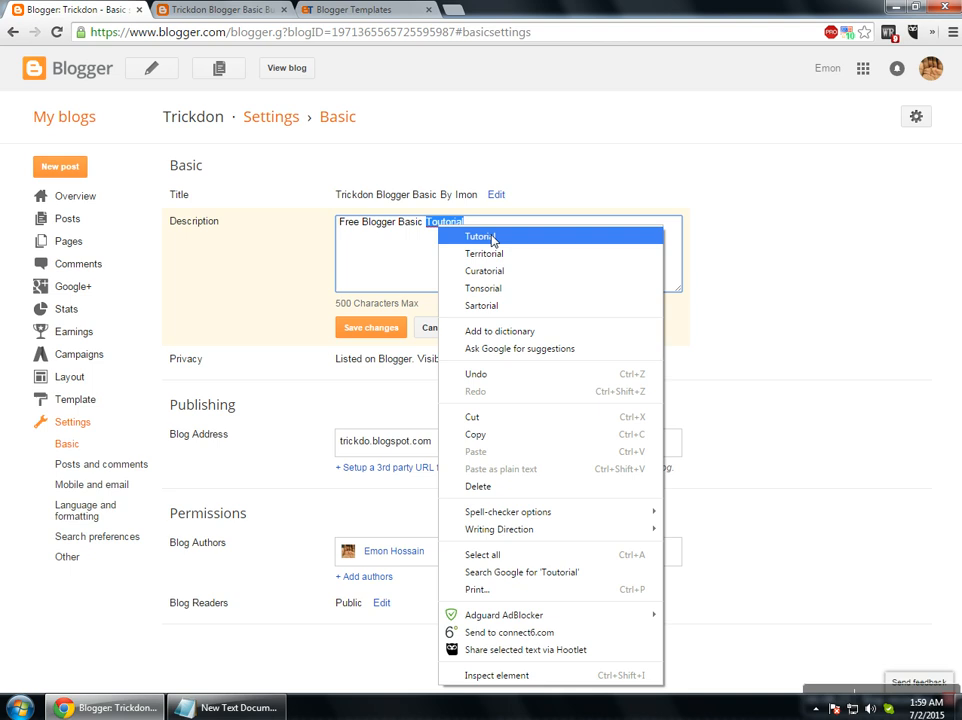
{"action": "left_click", "coordinate": [462, 238]}
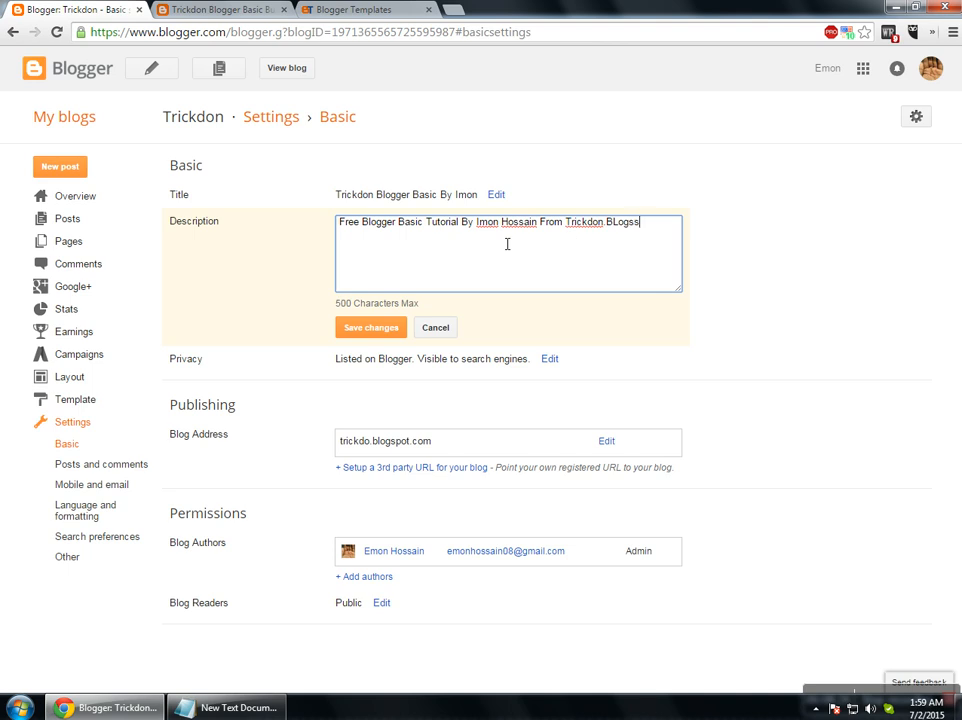
{"action": "type", "text": "t.COm"}
{"action": "left_click", "coordinate": [379, 333]}
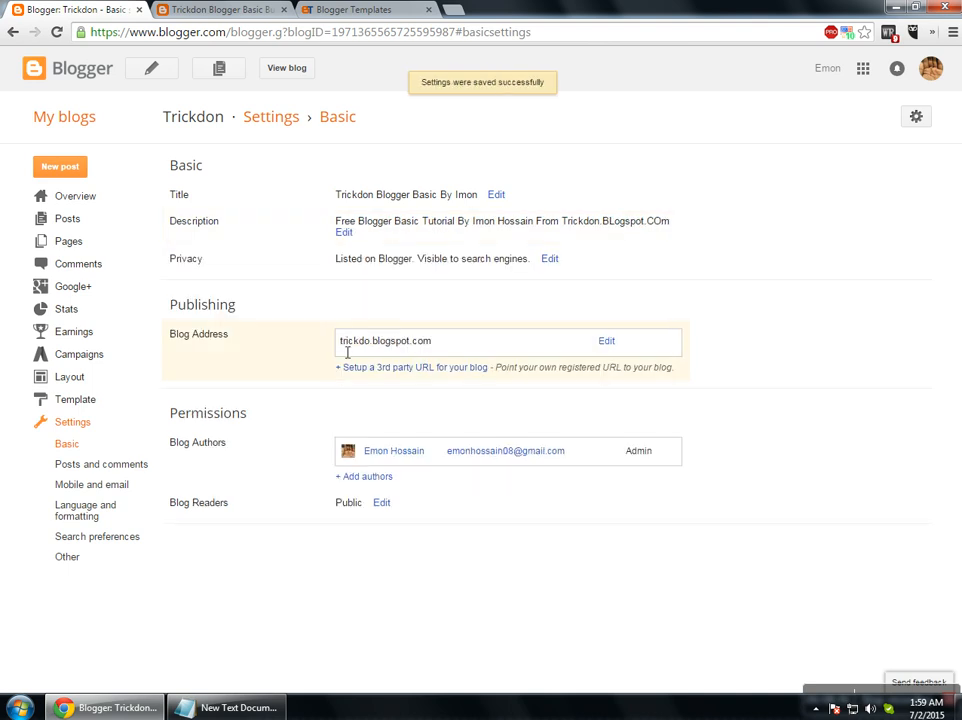
{"action": "left_click", "coordinate": [325, 10]}
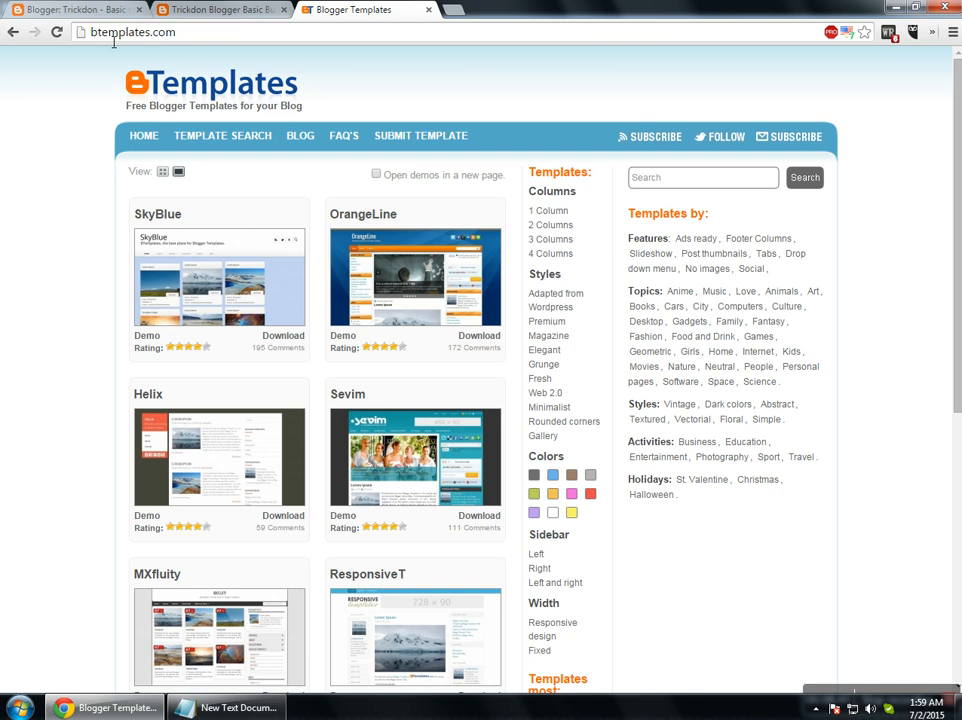
Look at the live blog, then start and abandon the third-party domain setup.
{"action": "left_click", "coordinate": [165, 12]}
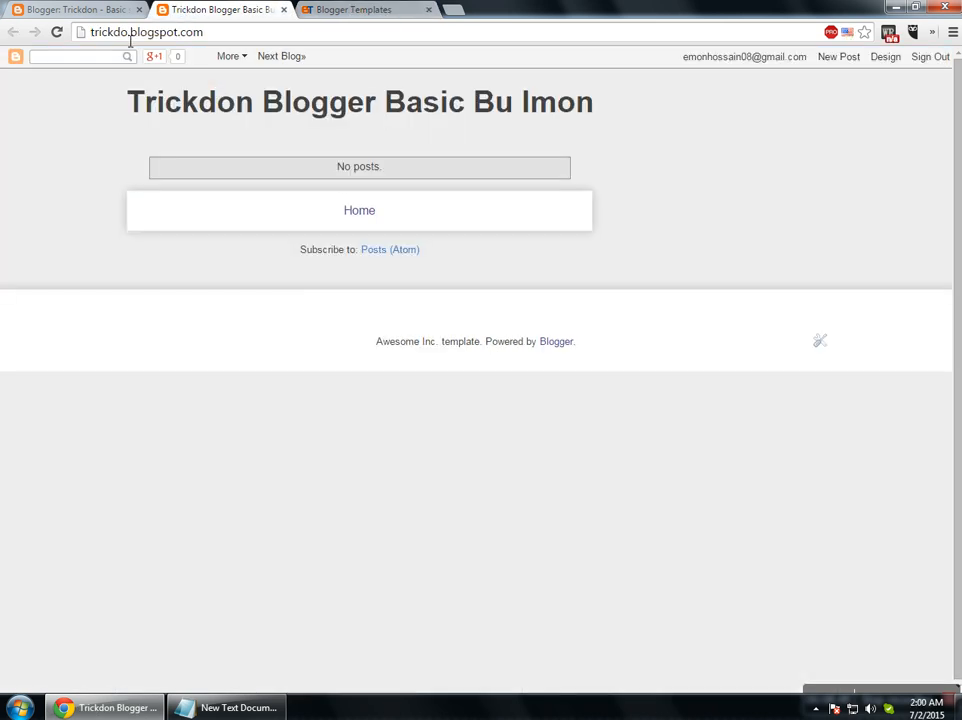
{"action": "key", "text": "ctrl+shift+Tab"}
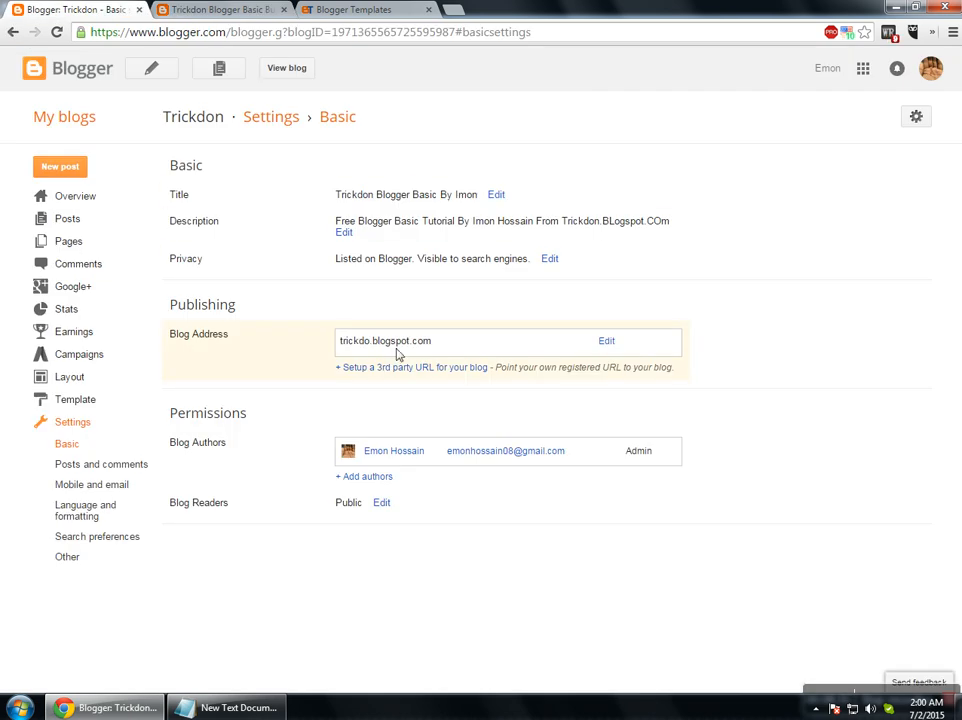
{"action": "left_click", "coordinate": [383, 366]}
{"action": "left_click", "coordinate": [385, 364]}
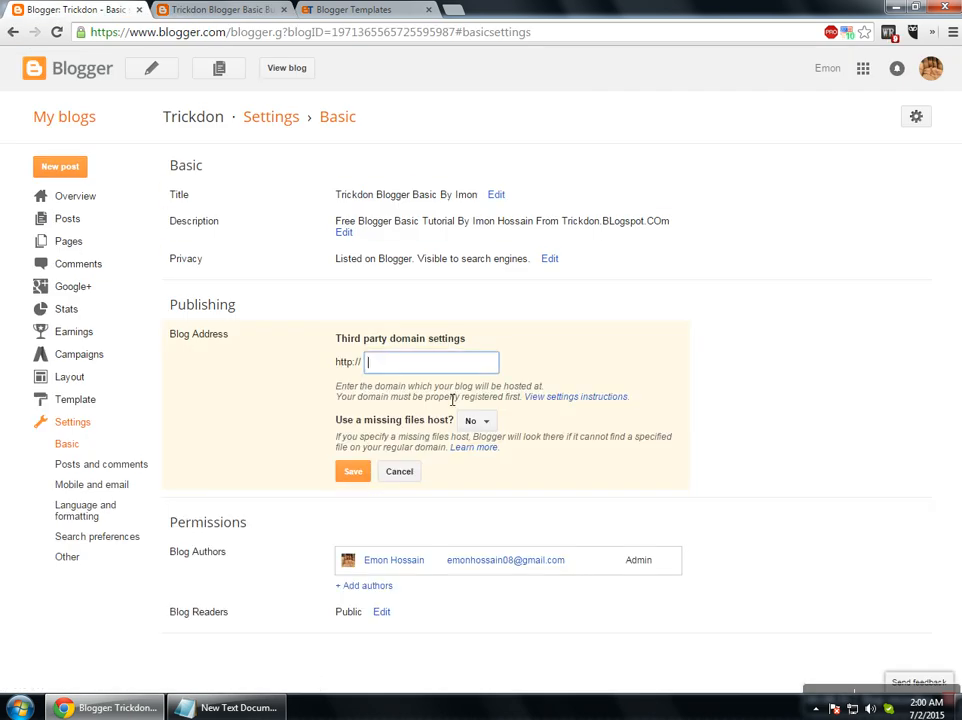
{"action": "left_click", "coordinate": [416, 471]}
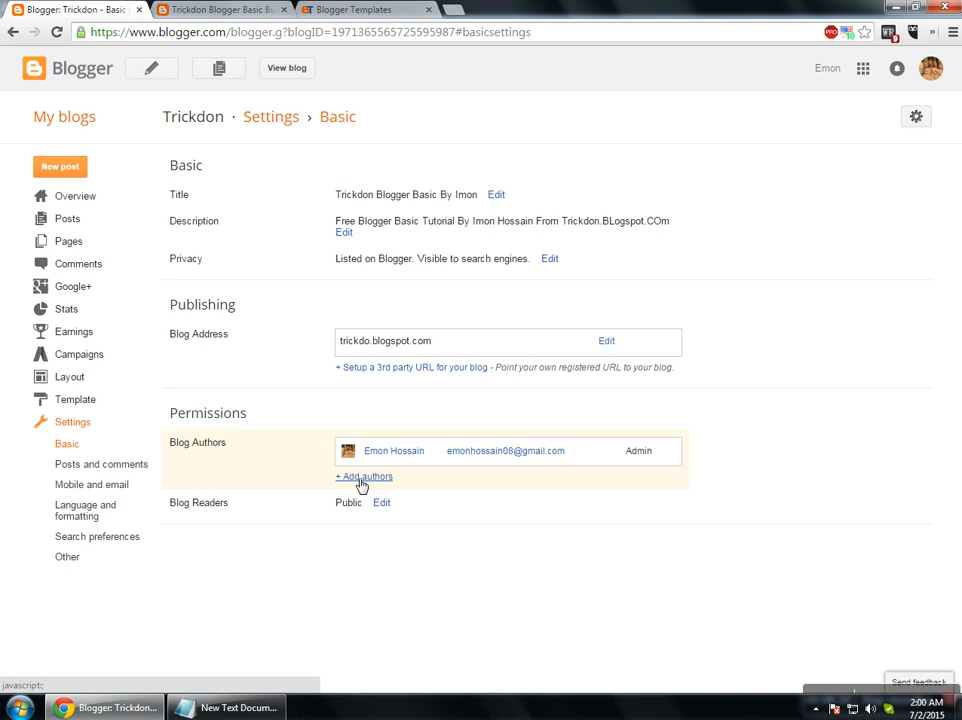
Invite a new author by e-mail address, then withdraw the pending invitation.
{"action": "left_click", "coordinate": [362, 479]}
{"action": "left_click", "coordinate": [375, 510]}
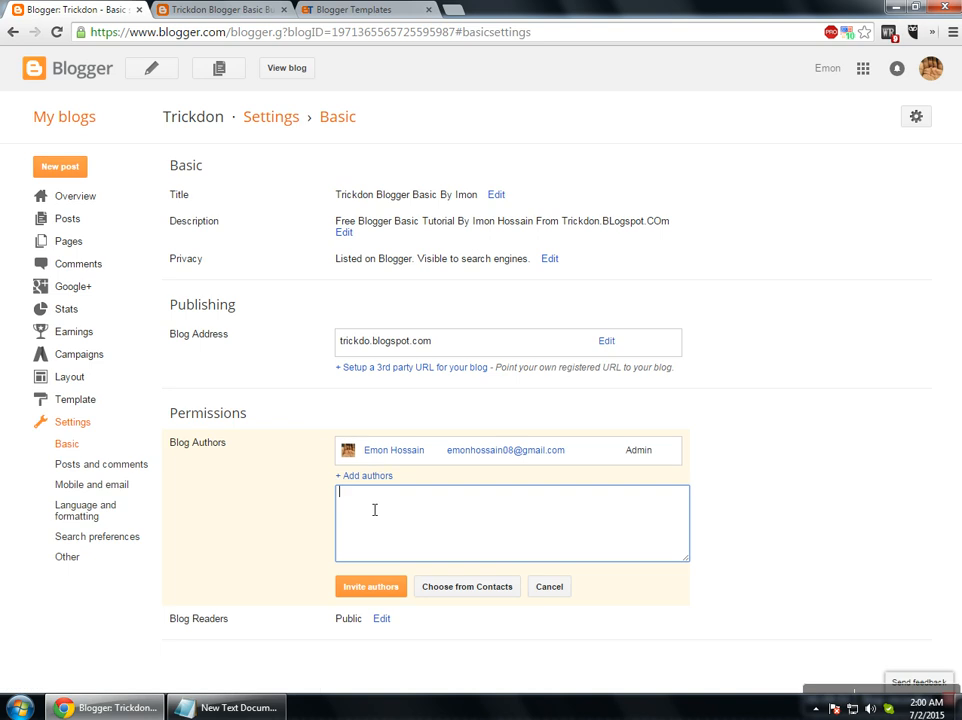
{"action": "key", "text": "Return"}
{"action": "key", "text": "BackSpace"}
{"action": "left_click", "coordinate": [378, 590]}
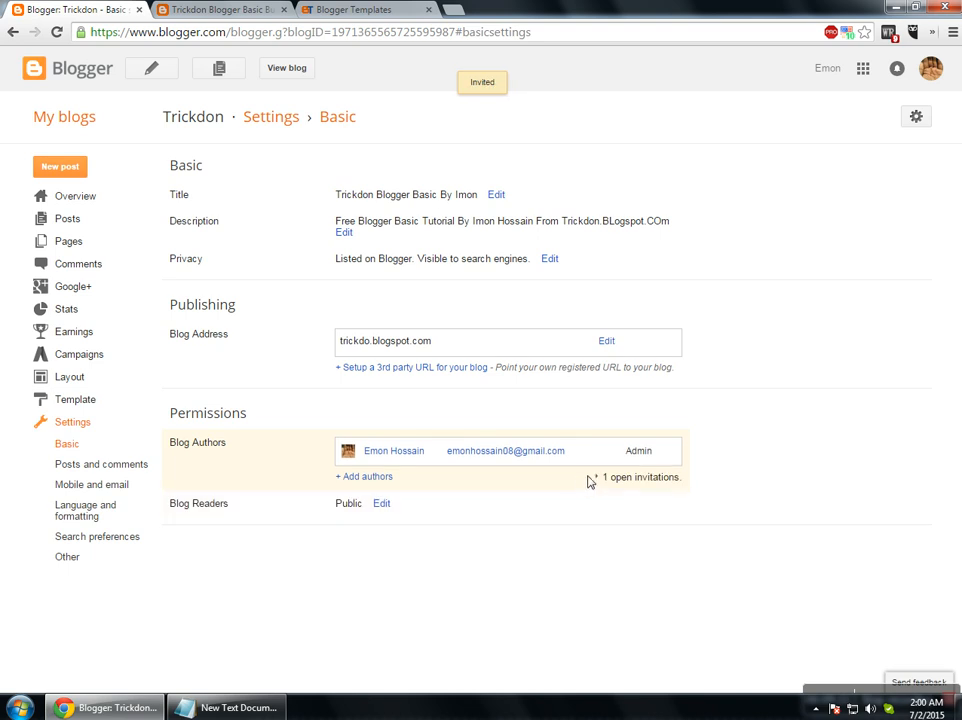
{"action": "left_click", "coordinate": [603, 480]}
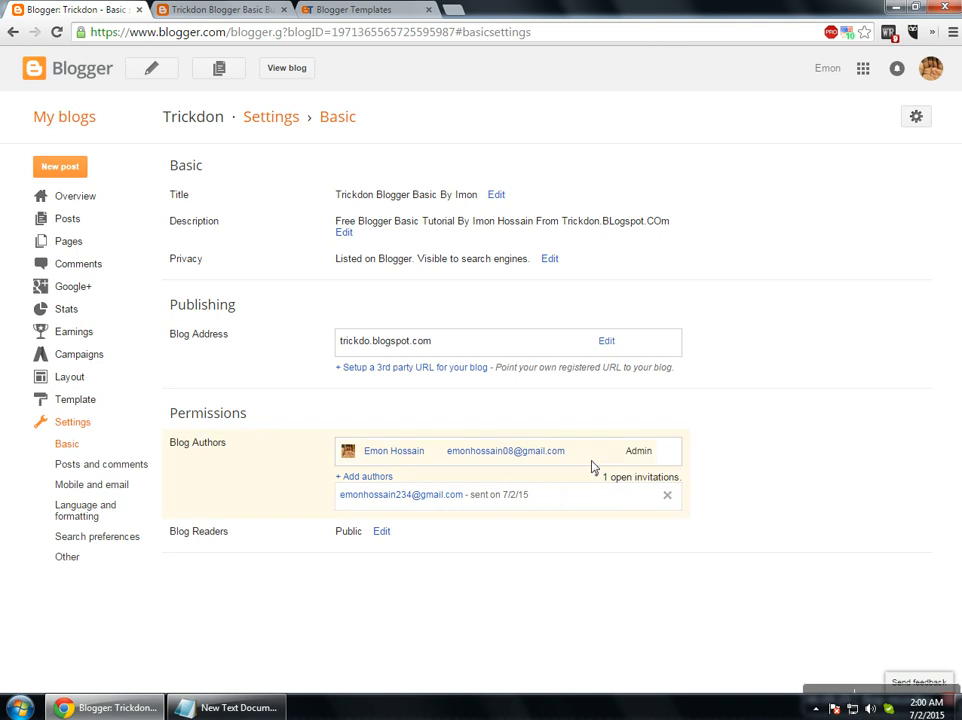
{"action": "left_click", "coordinate": [668, 497]}
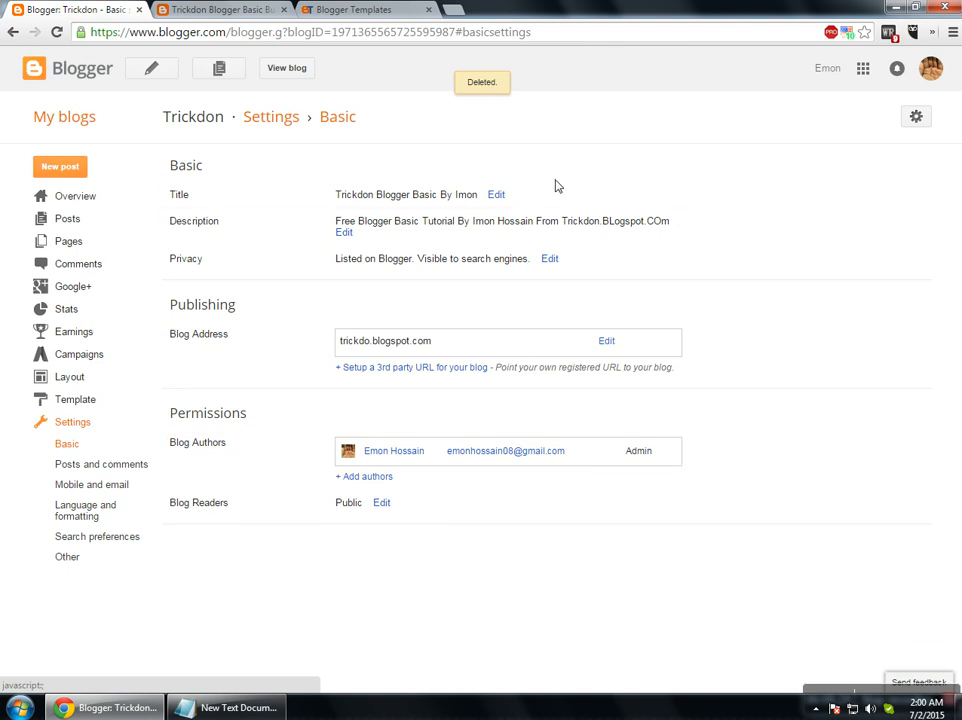
Keep Blog Readers set to Public and save the setting.
{"action": "left_click", "coordinate": [384, 503]}
{"action": "scroll", "coordinate": [400, 510], "scroll_direction": "down", "scroll_amount": 1}
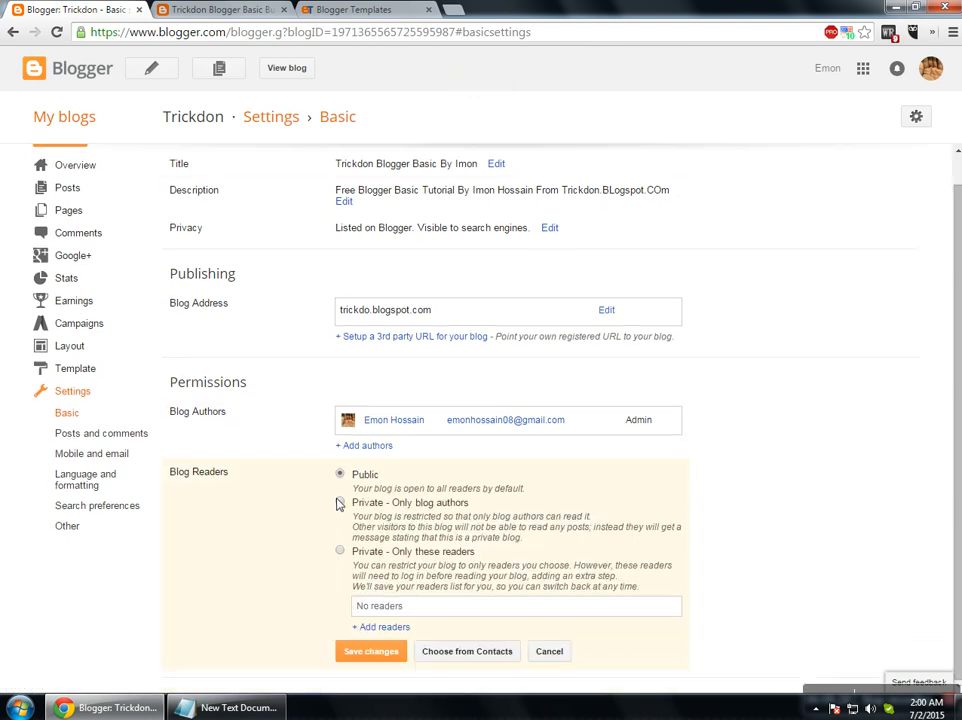
{"action": "left_click", "coordinate": [340, 550]}
{"action": "left_click", "coordinate": [340, 475]}
{"action": "left_click", "coordinate": [369, 656]}
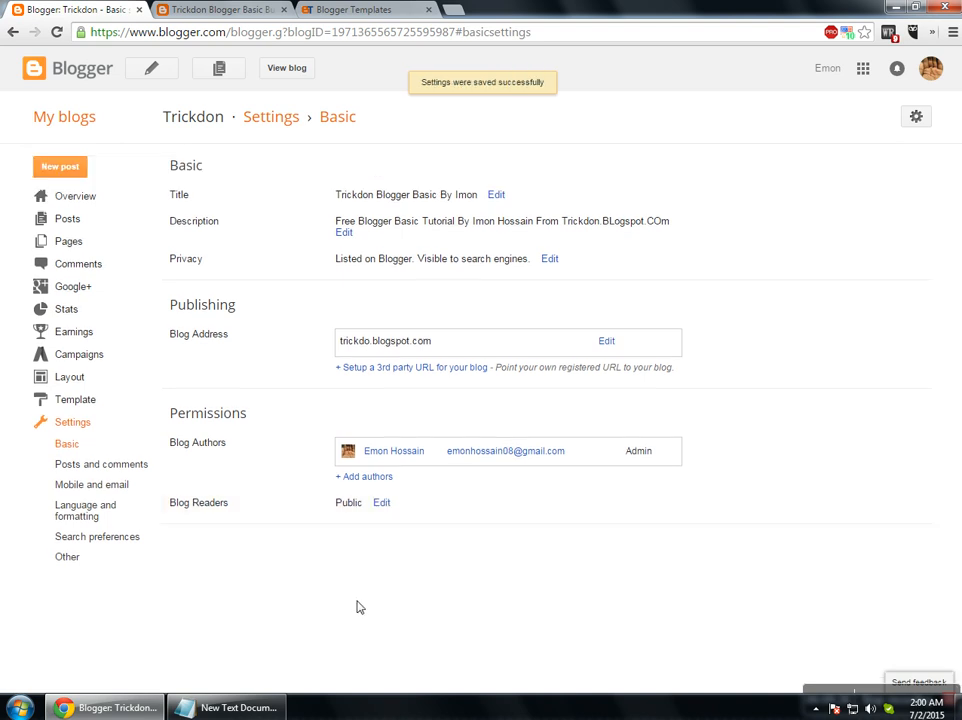
{"action": "left_click", "coordinate": [126, 469]}
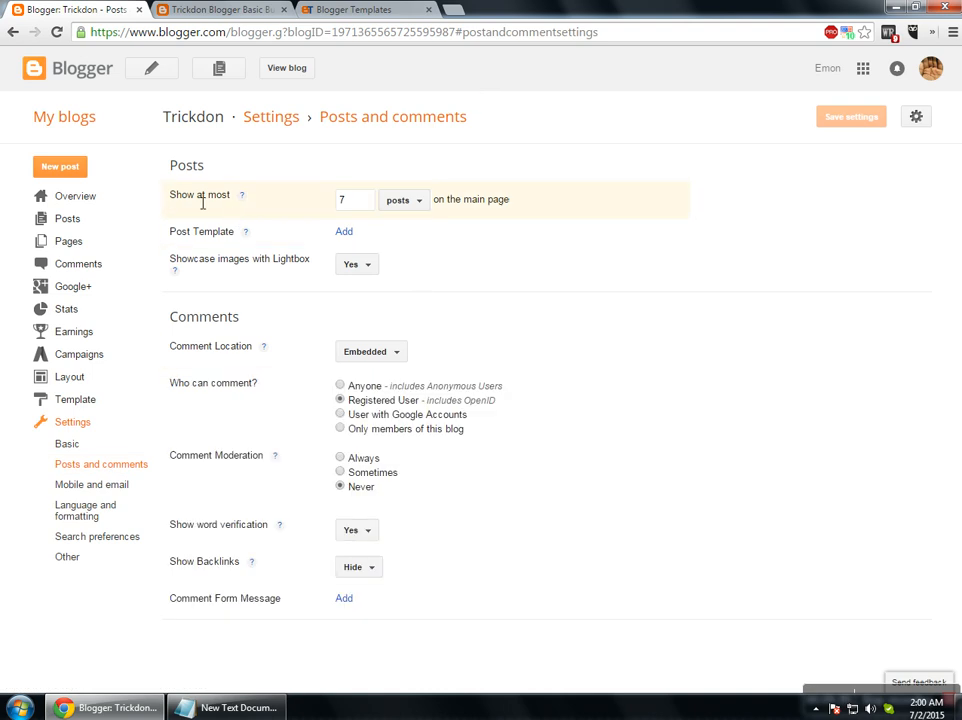
Keep the main page showing 7 posts.
{"action": "left_click_drag", "start_coordinate": [177, 201], "coordinate": [212, 202]}
{"action": "left_click_drag", "start_coordinate": [359, 203], "coordinate": [327, 206]}
{"action": "type", "text": "5"}
{"action": "left_click", "coordinate": [486, 279]}
{"action": "type", "text": "7"}
{"action": "left_click", "coordinate": [427, 240]}
{"action": "left_click", "coordinate": [414, 207]}
{"action": "left_click", "coordinate": [414, 204]}
{"action": "left_click_drag", "start_coordinate": [464, 204], "coordinate": [520, 202]}
{"action": "left_click", "coordinate": [443, 233]}
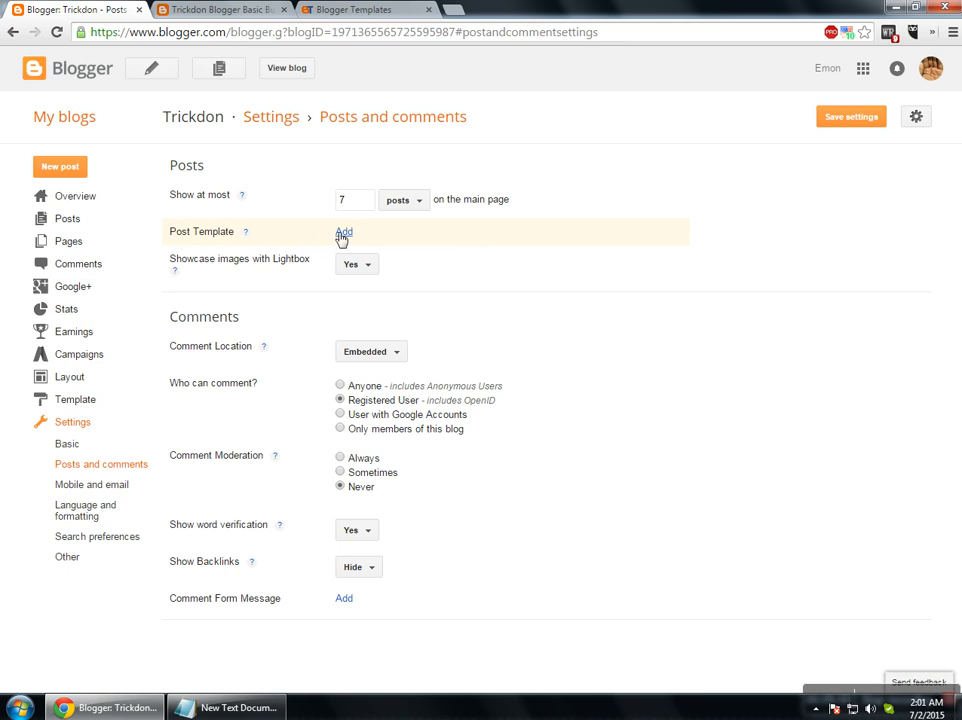
Paste the blog title into the Post Template, correct 'Bu' to 'By', and save settings.
{"action": "left_click", "coordinate": [344, 232]}
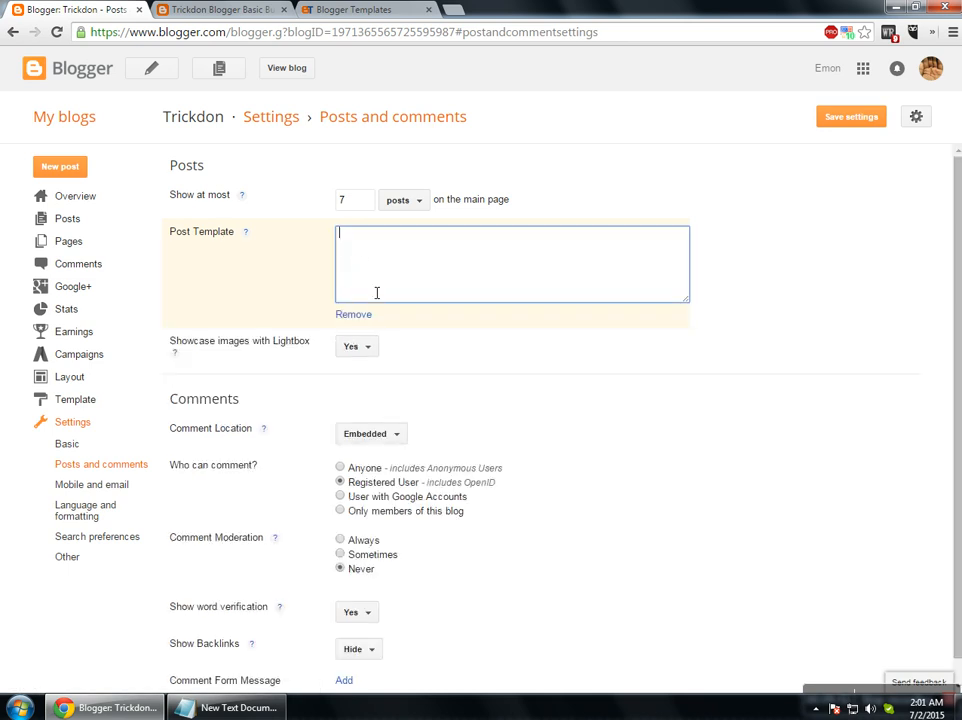
{"action": "key", "text": "ctrl+Tab"}
{"action": "left_click_drag", "start_coordinate": [130, 104], "coordinate": [598, 115]}
{"action": "key", "text": "ctrl+c"}
{"action": "key", "text": "ctrl+shift+Tab"}
{"action": "key", "text": "ctrl+v"}
{"action": "left_click", "coordinate": [459, 236]}
{"action": "key", "text": "BackSpace"}
{"action": "type", "text": "y"}
{"action": "left_click", "coordinate": [853, 117]}
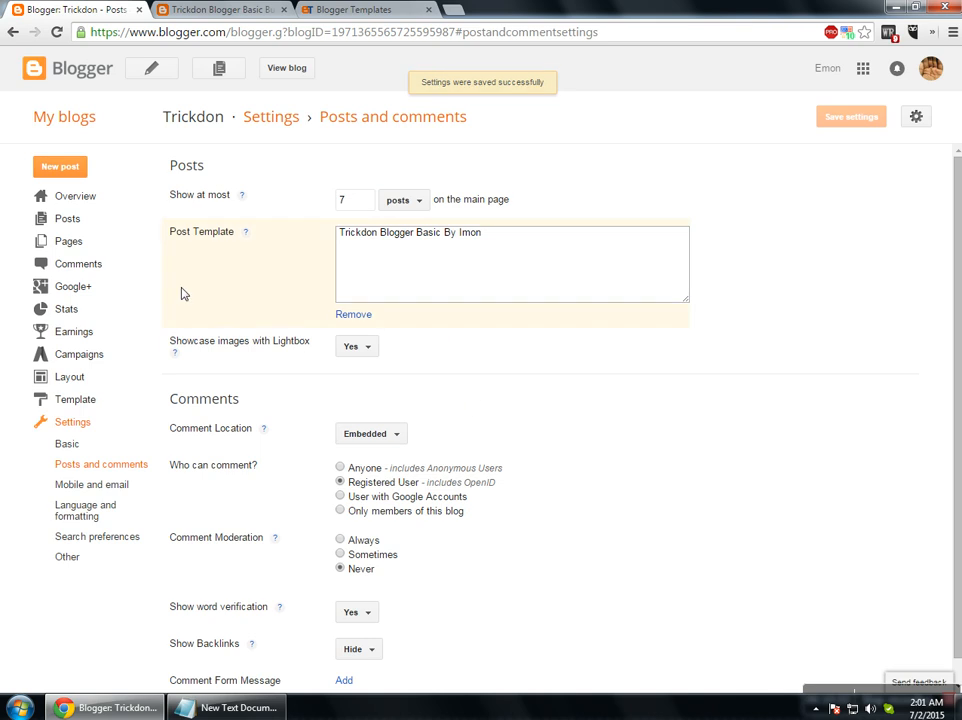
Keep the comment location Embedded and change who can comment.
{"action": "scroll", "coordinate": [415, 380], "scroll_direction": "down", "scroll_amount": 1}
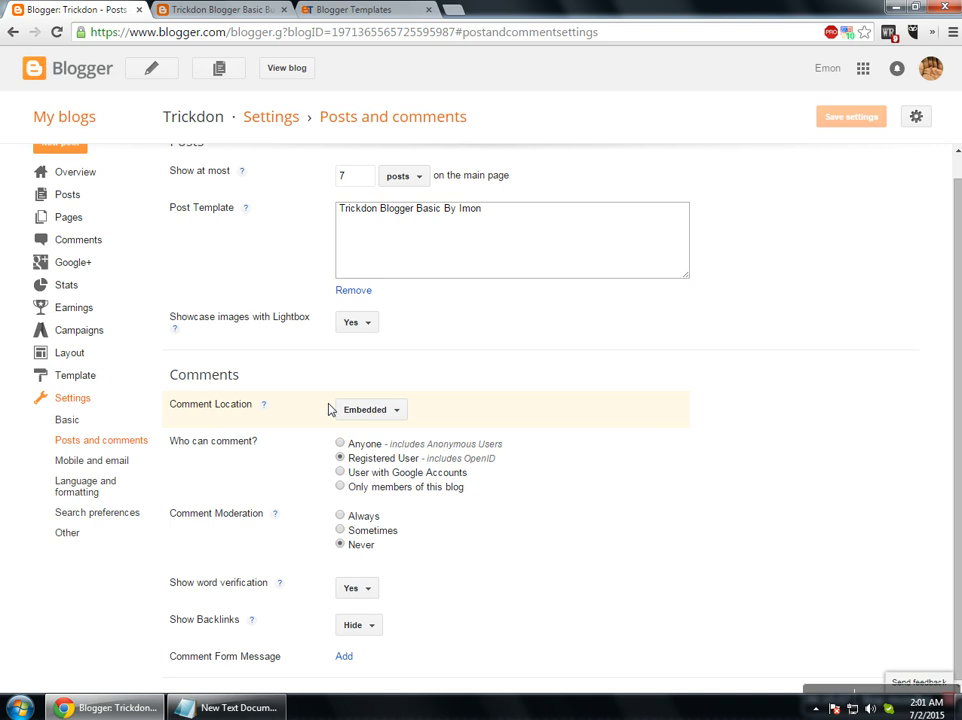
{"action": "left_click", "coordinate": [405, 409]}
{"action": "left_click", "coordinate": [400, 411]}
{"action": "left_click", "coordinate": [340, 444]}
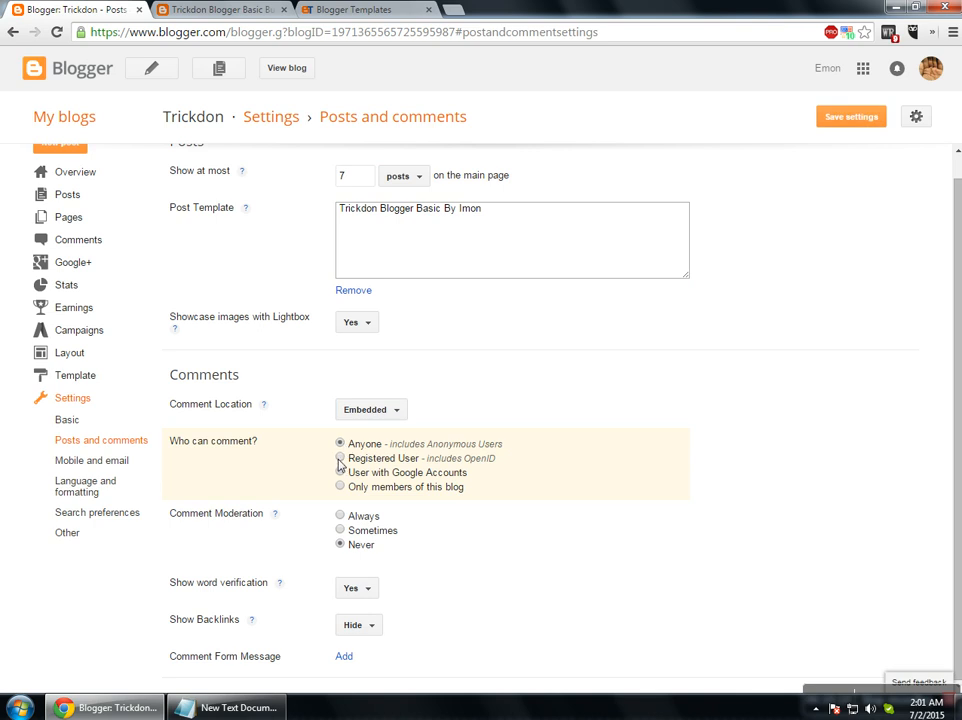
{"action": "left_click", "coordinate": [340, 458]}
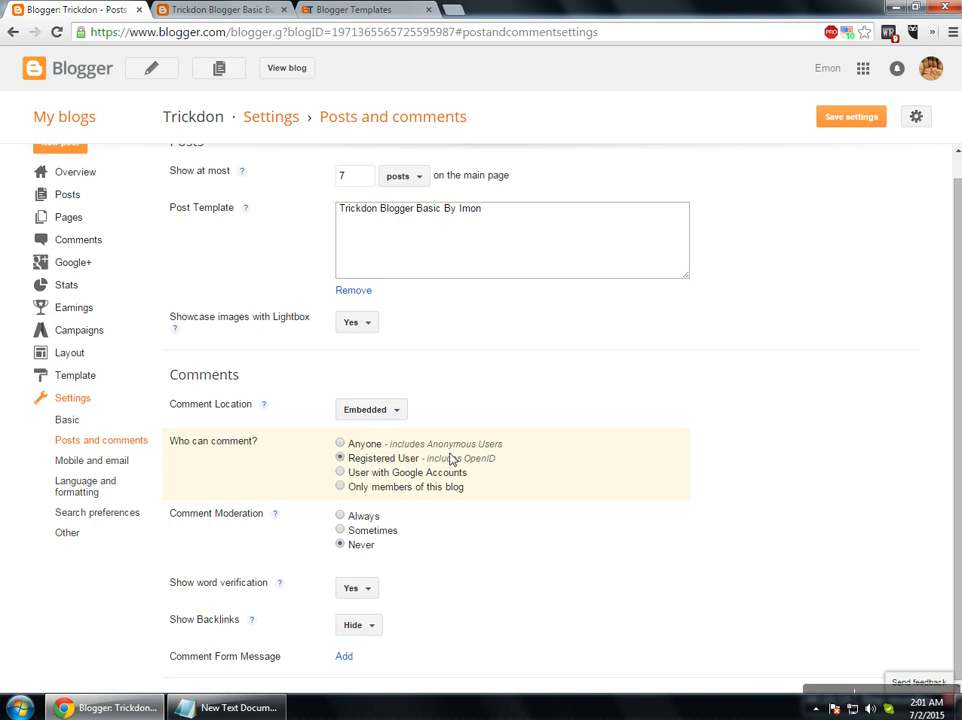
{"action": "left_click", "coordinate": [341, 473]}
{"action": "left_click", "coordinate": [110, 428]}
{"action": "left_click", "coordinate": [576, 130]}
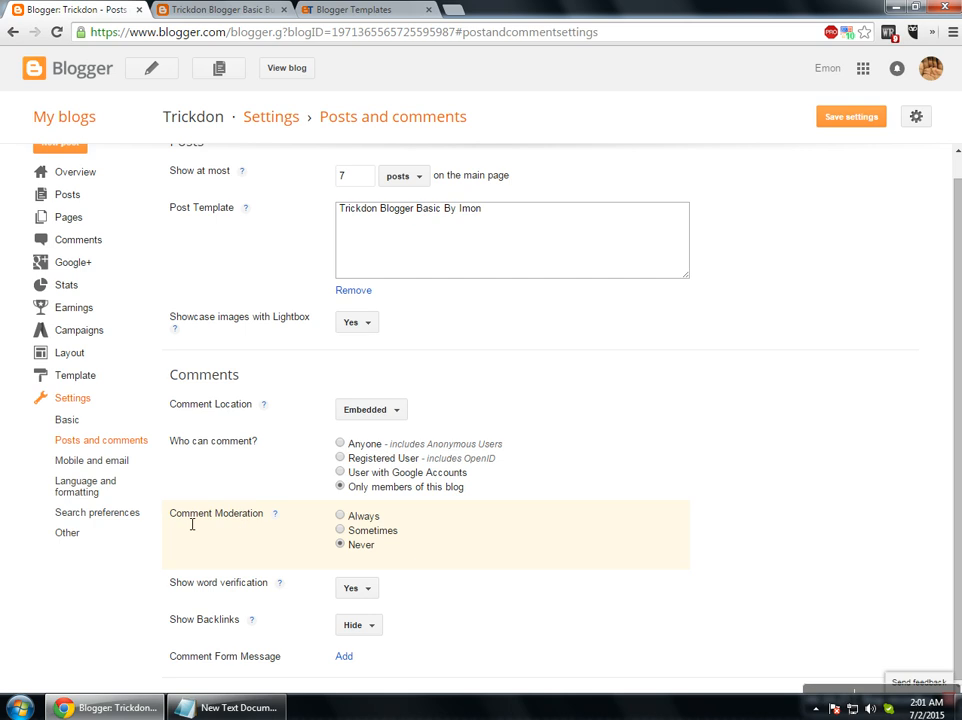
Keep word verification set to Yes and backlinks set to Hide.
{"action": "left_click_drag", "start_coordinate": [182, 514], "coordinate": [234, 514]}
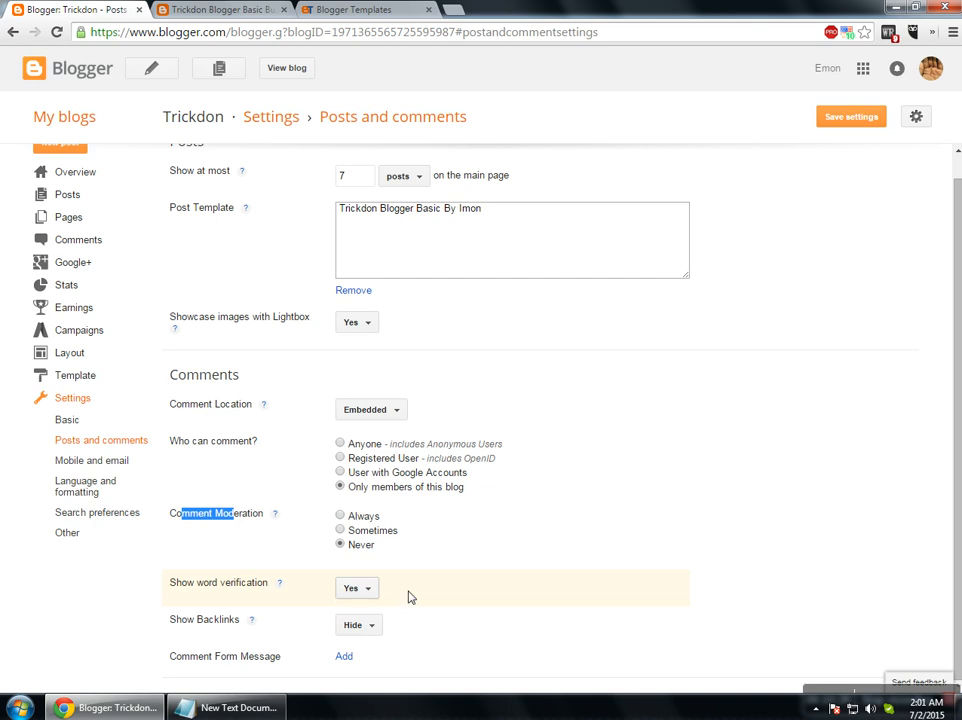
{"action": "left_click_drag", "start_coordinate": [207, 589], "coordinate": [226, 591]}
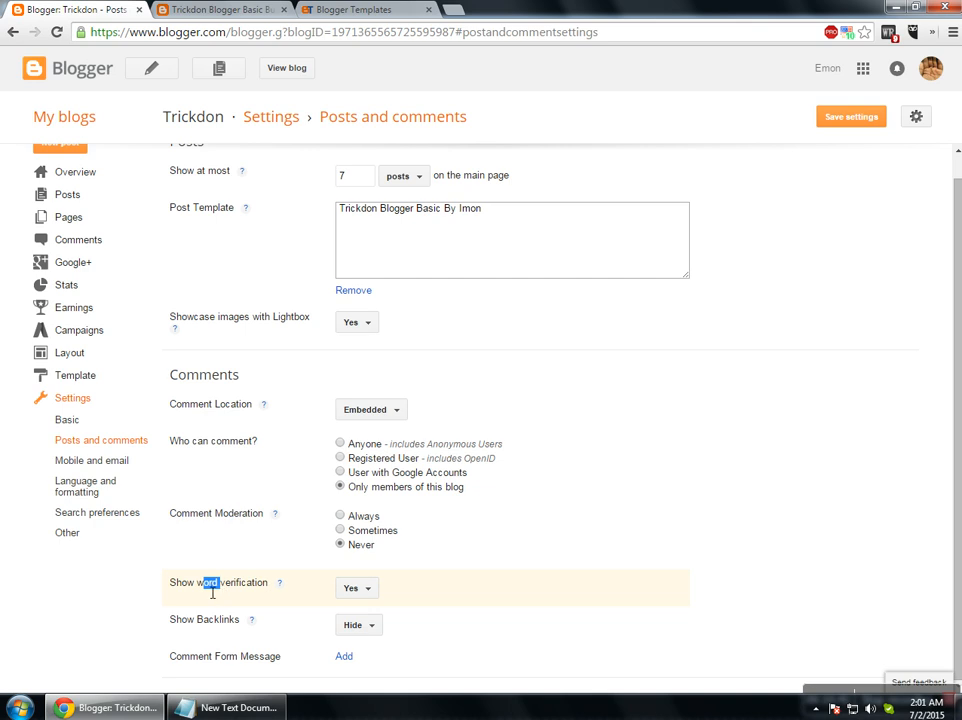
{"action": "double_click", "coordinate": [246, 591]}
{"action": "left_click", "coordinate": [157, 586]}
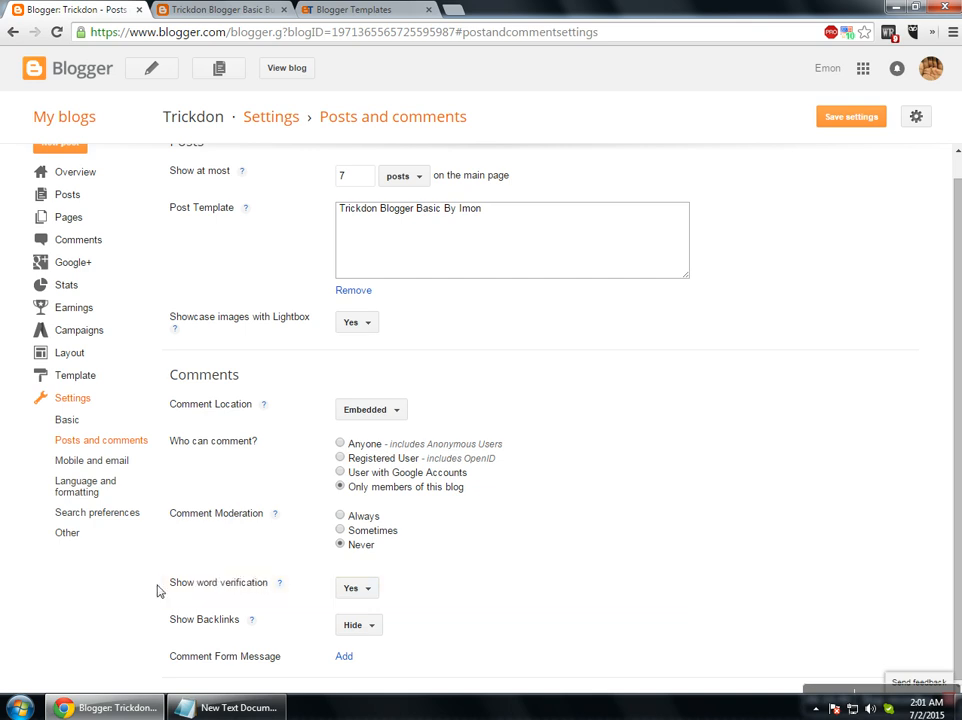
{"action": "left_click", "coordinate": [357, 588]}
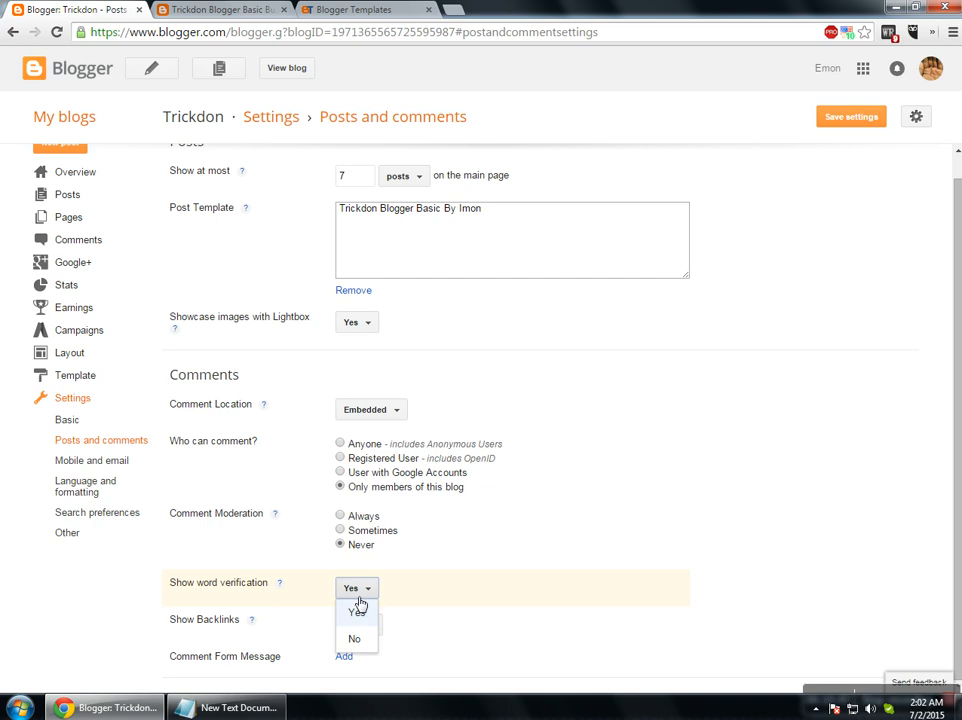
{"action": "left_click", "coordinate": [356, 634]}
{"action": "left_click", "coordinate": [357, 589]}
{"action": "left_click", "coordinate": [355, 612]}
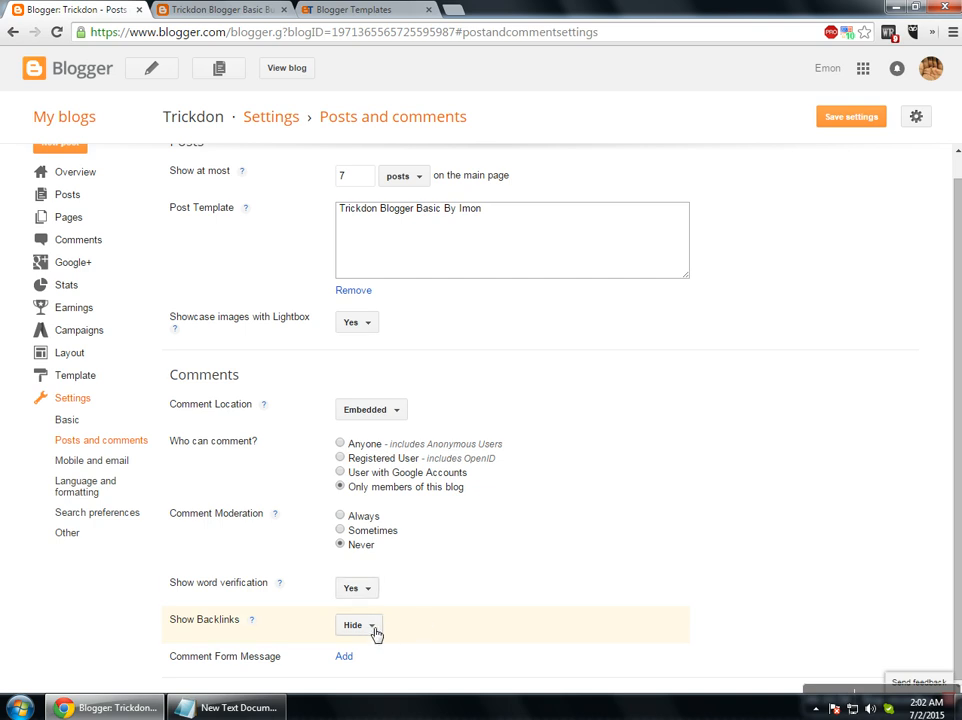
{"action": "left_click", "coordinate": [375, 633]}
{"action": "left_click", "coordinate": [361, 645]}
{"action": "left_click", "coordinate": [369, 632]}
{"action": "left_click", "coordinate": [359, 675]}
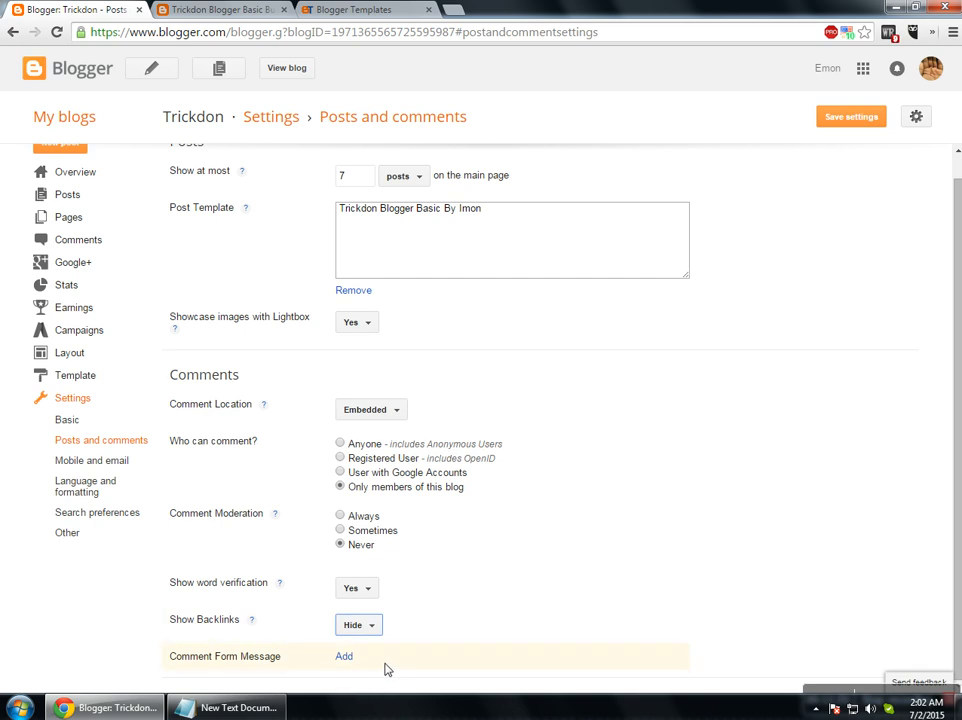
Add the comment form message 'Thanks for you comment' and save the settings.
{"action": "left_click", "coordinate": [347, 658]}
{"action": "scroll", "coordinate": [379, 668], "scroll_direction": "down", "scroll_amount": 1}
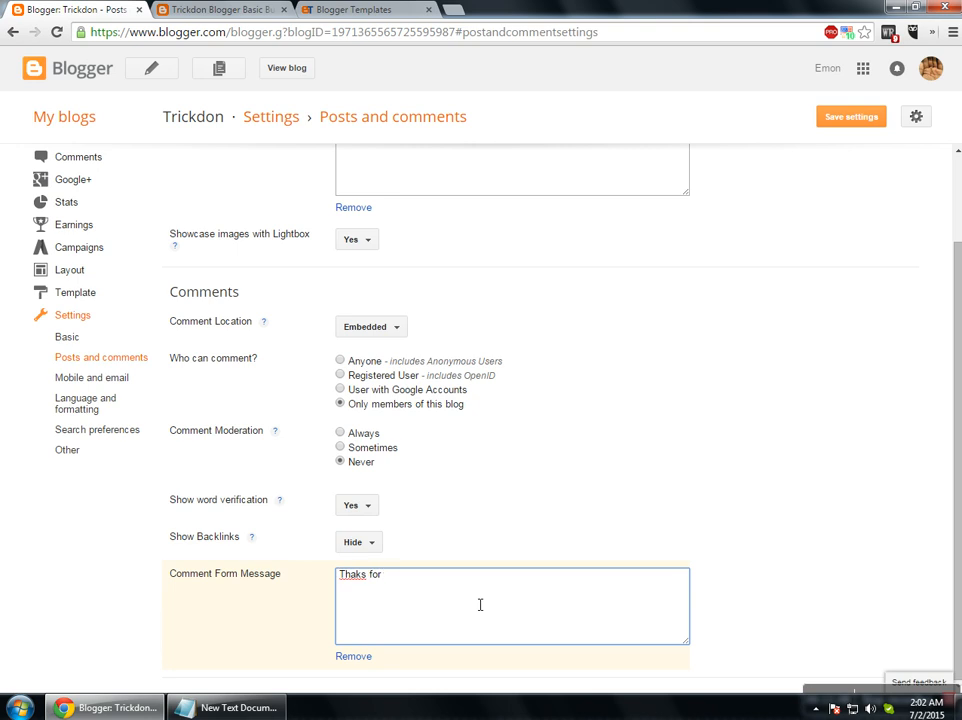
{"action": "type", "text": "Thaks for you commentn"}
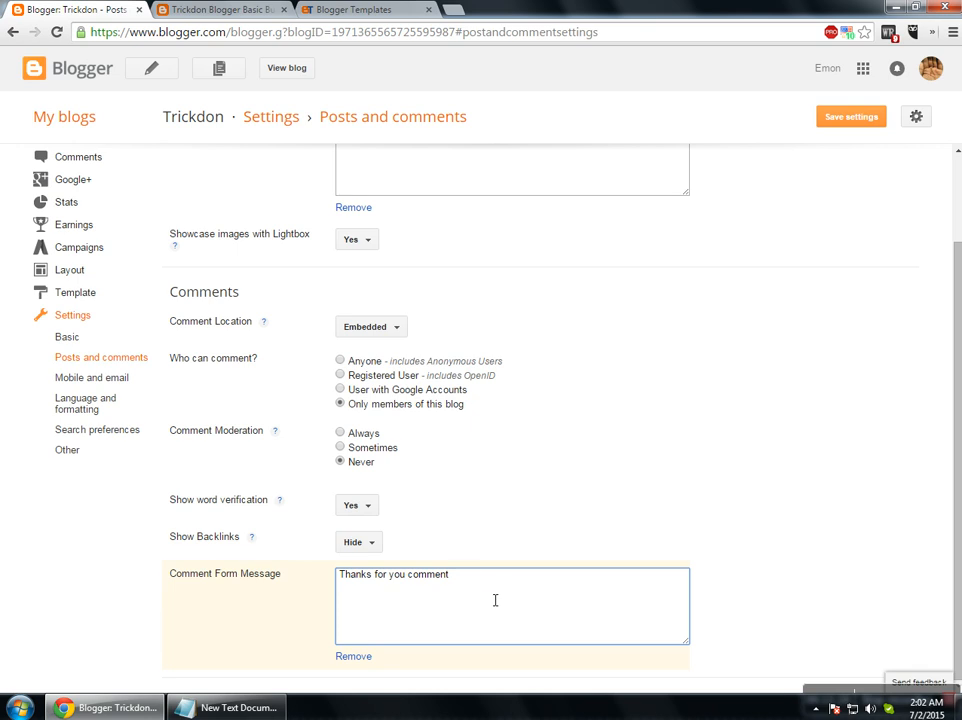
{"action": "left_click", "coordinate": [845, 126]}
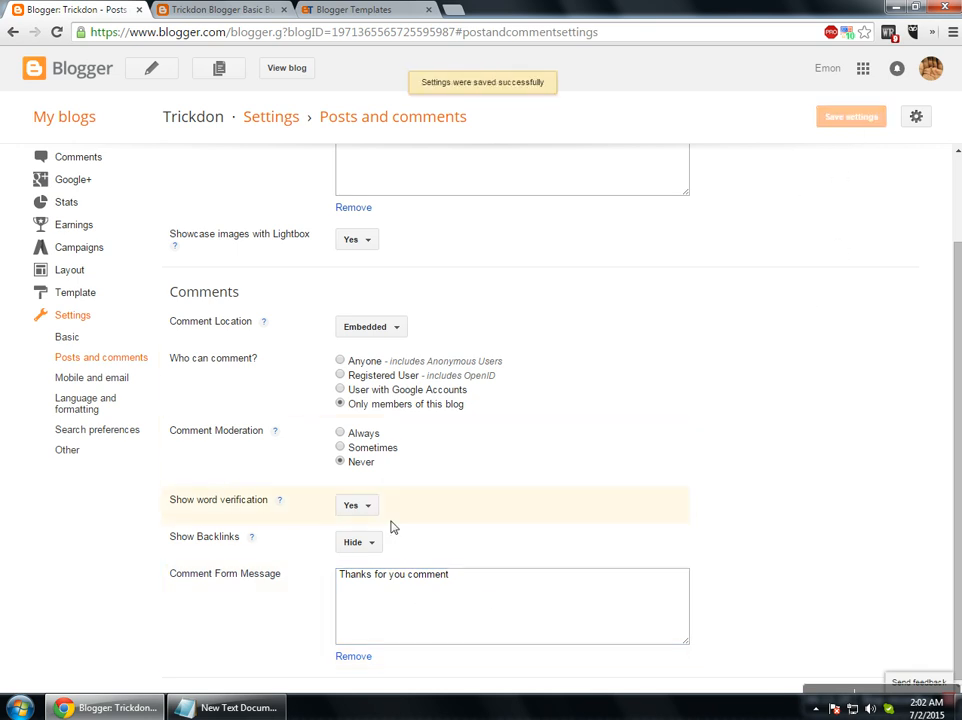
{"action": "left_click", "coordinate": [215, 10]}
{"action": "left_click", "coordinate": [88, 10]}
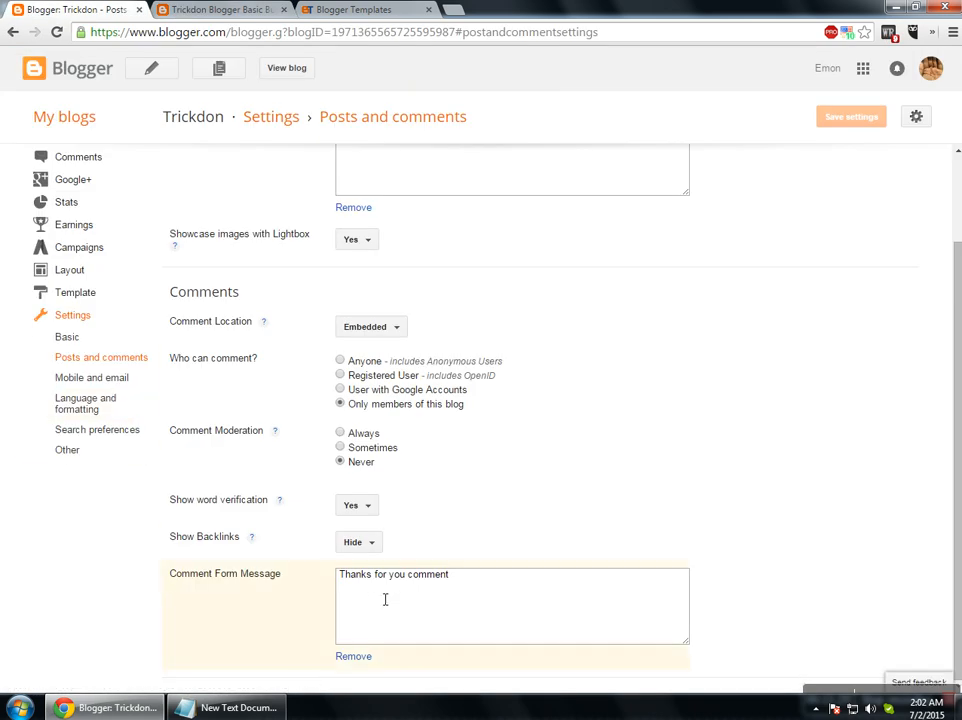
{"action": "left_click", "coordinate": [100, 379]}
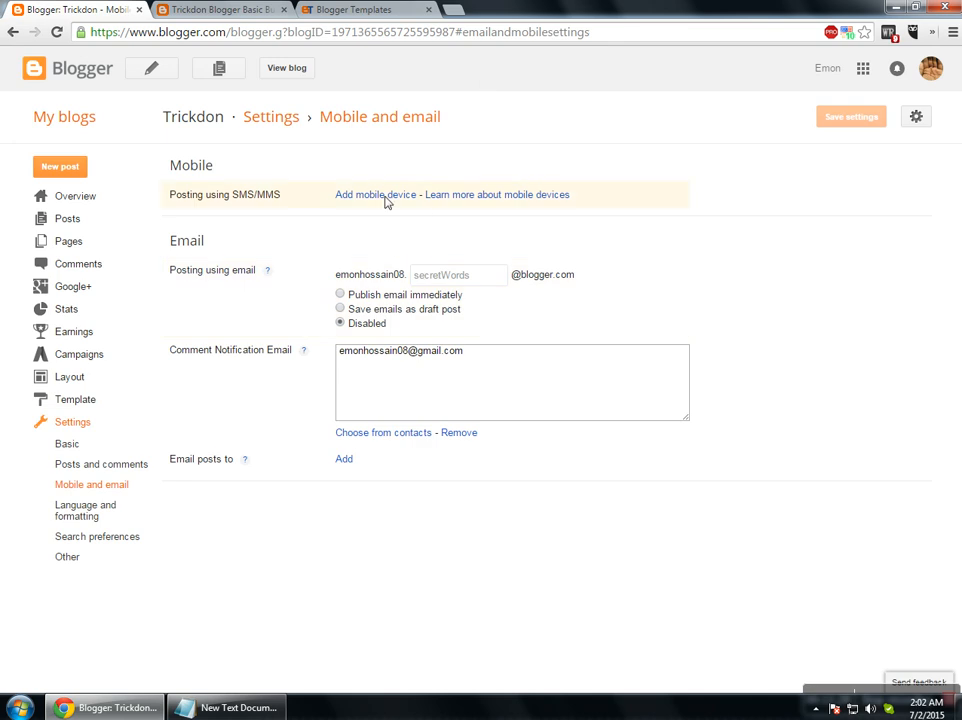
Leave posting by email Disabled and move to Language and formatting, discarding unsaved changes.
{"action": "left_click_drag", "start_coordinate": [269, 203], "coordinate": [283, 201]}
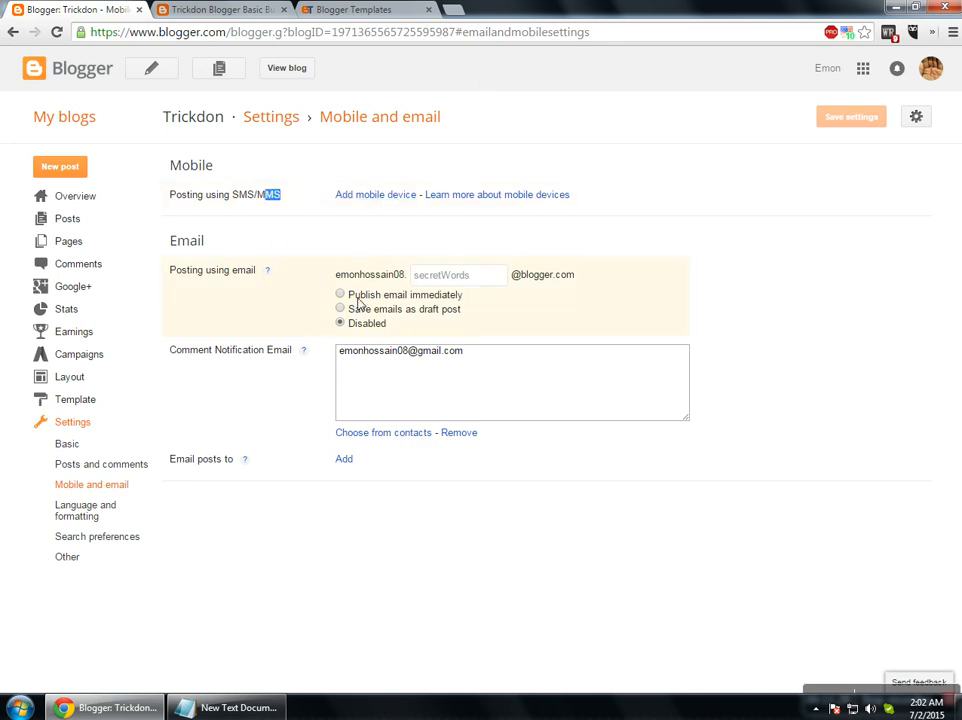
{"action": "left_click", "coordinate": [452, 309]}
{"action": "left_click", "coordinate": [340, 323]}
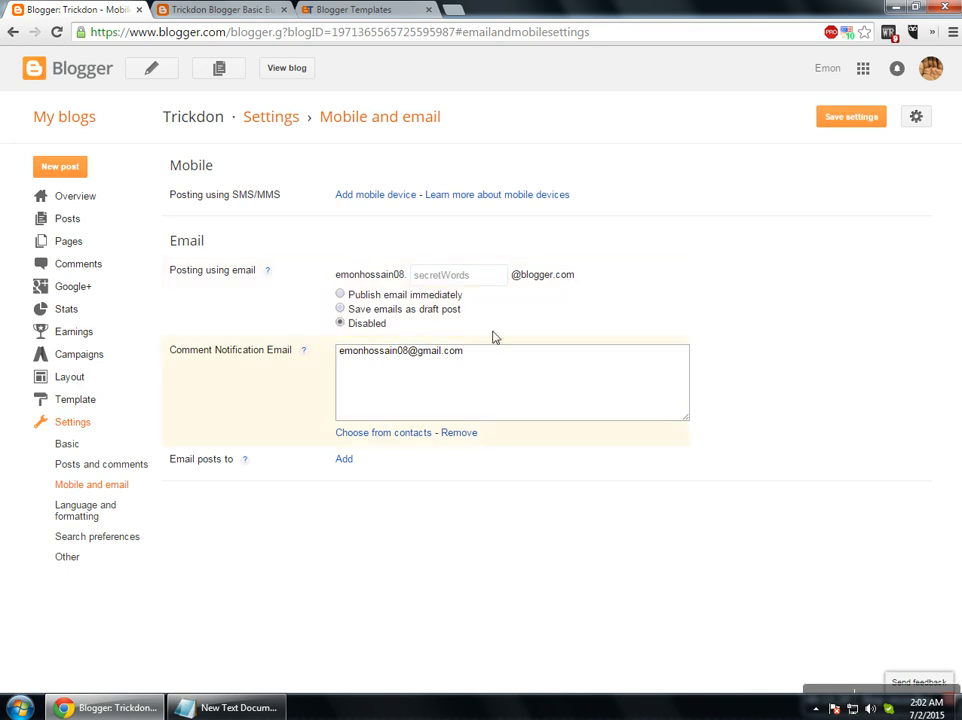
{"action": "left_click", "coordinate": [92, 513]}
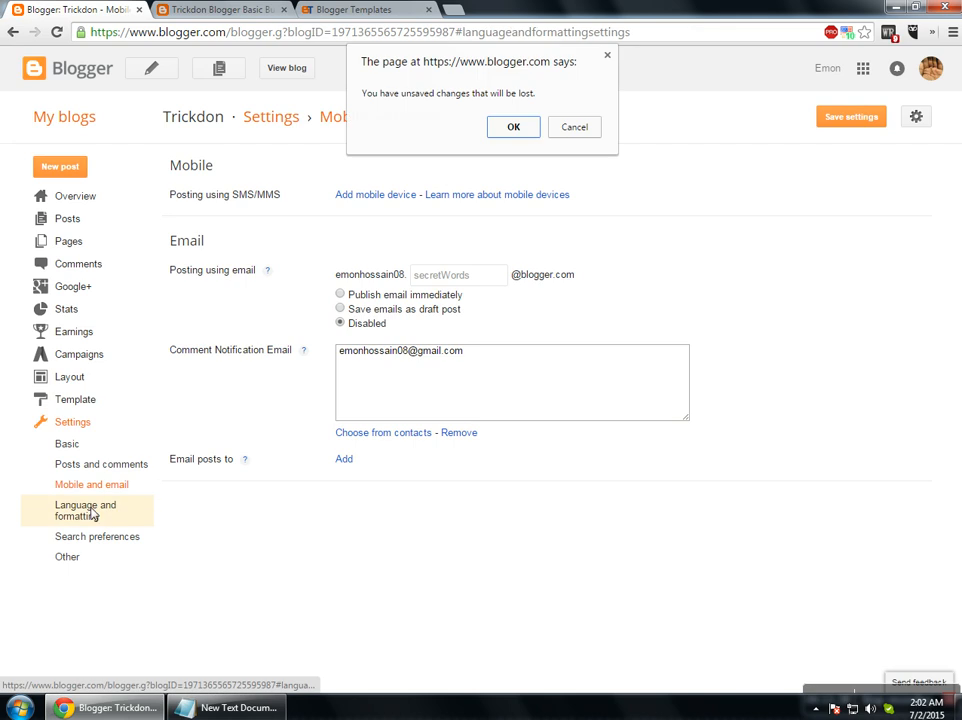
{"action": "left_click", "coordinate": [505, 127]}
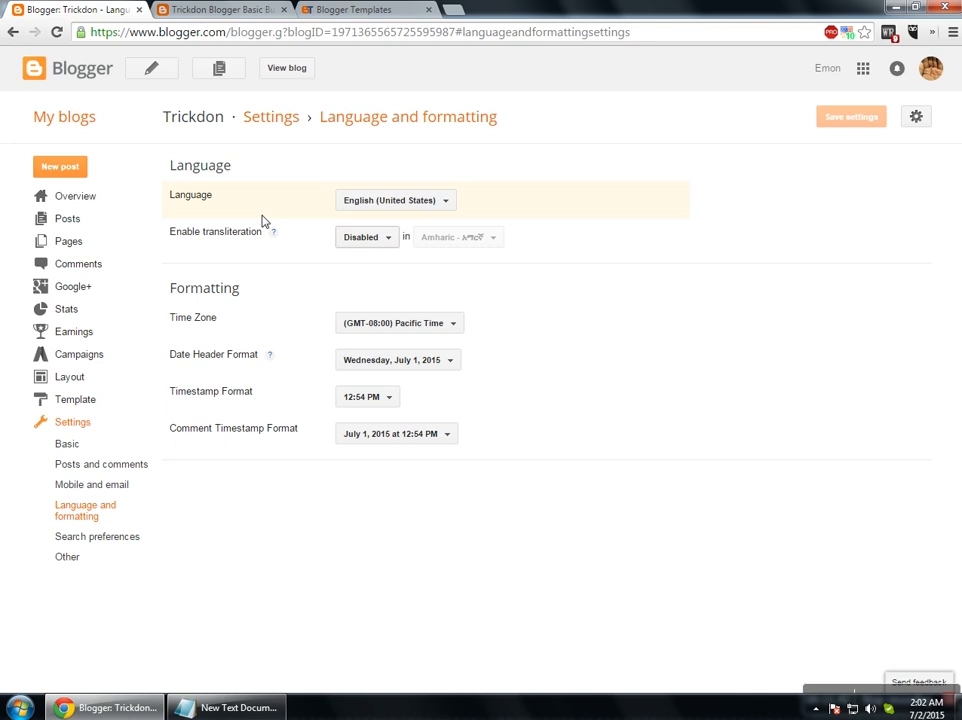
Keep English as the blog language and enable transliteration into Bengali.
{"action": "double_click", "coordinate": [198, 178]}
{"action": "double_click", "coordinate": [200, 195]}
{"action": "left_click", "coordinate": [382, 201]}
{"action": "left_click", "coordinate": [704, 204]}
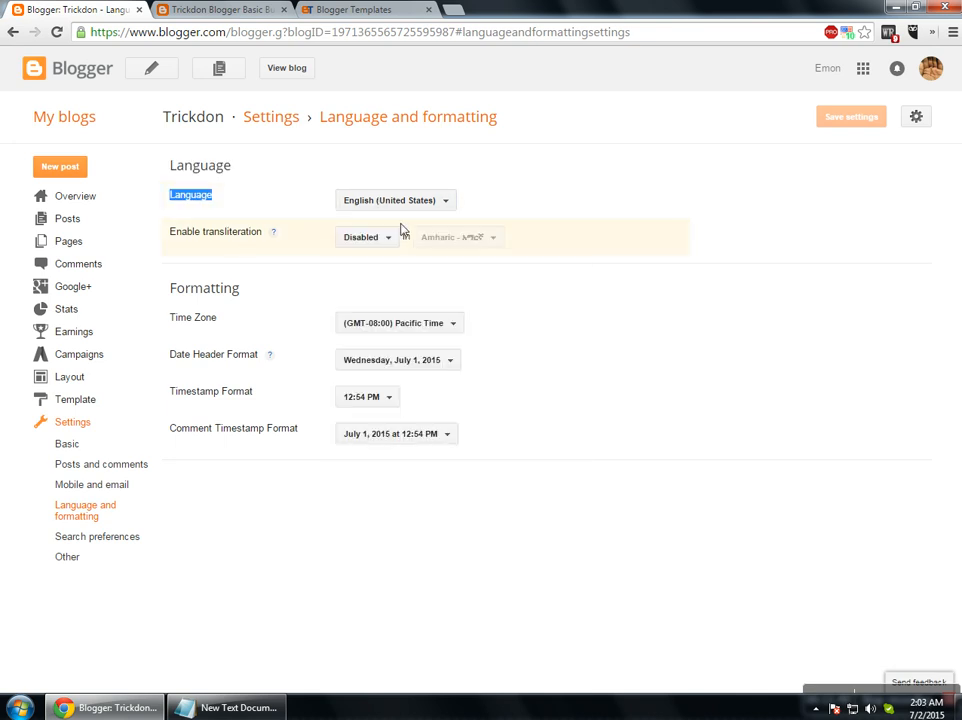
{"action": "double_click", "coordinate": [210, 240]}
{"action": "double_click", "coordinate": [191, 240]}
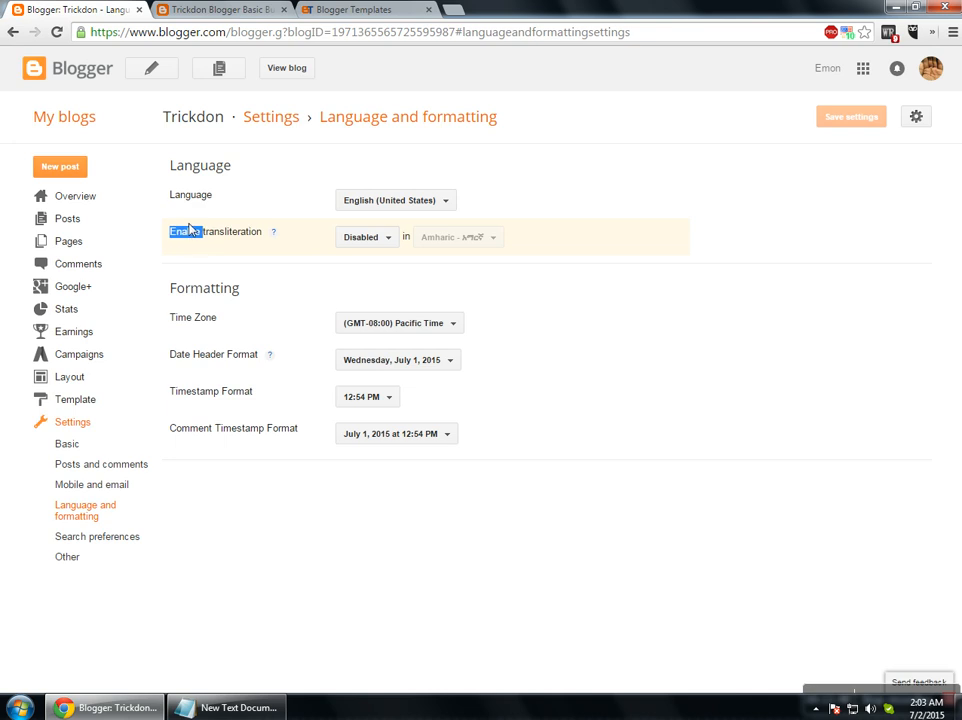
{"action": "left_click", "coordinate": [575, 180]}
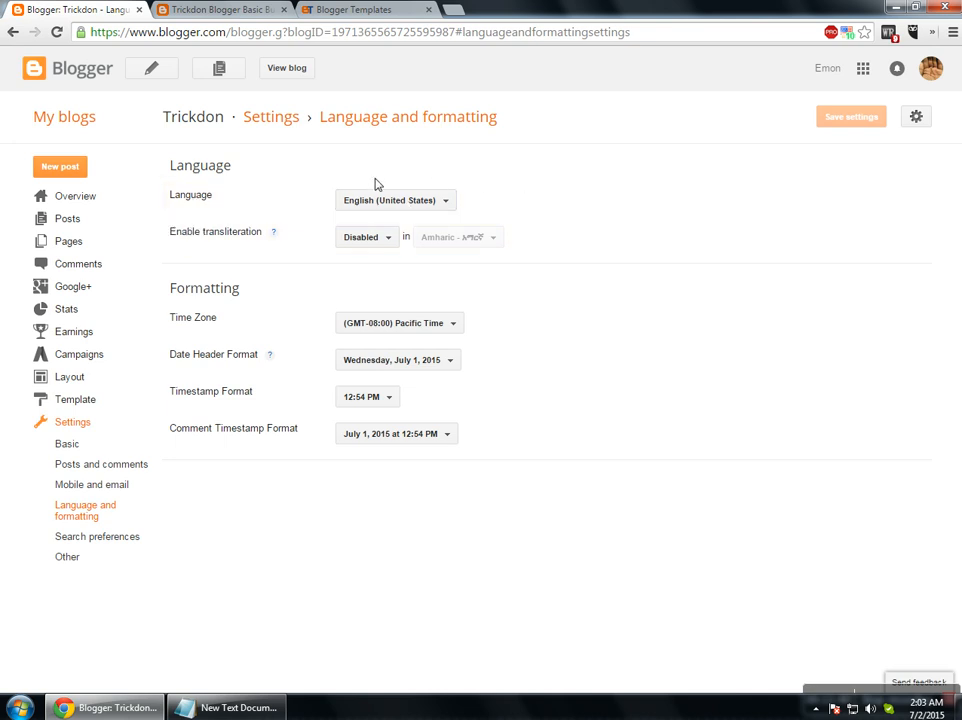
{"action": "double_click", "coordinate": [195, 240]}
{"action": "double_click", "coordinate": [218, 241]}
{"action": "left_click", "coordinate": [384, 240]}
{"action": "left_click", "coordinate": [368, 260]}
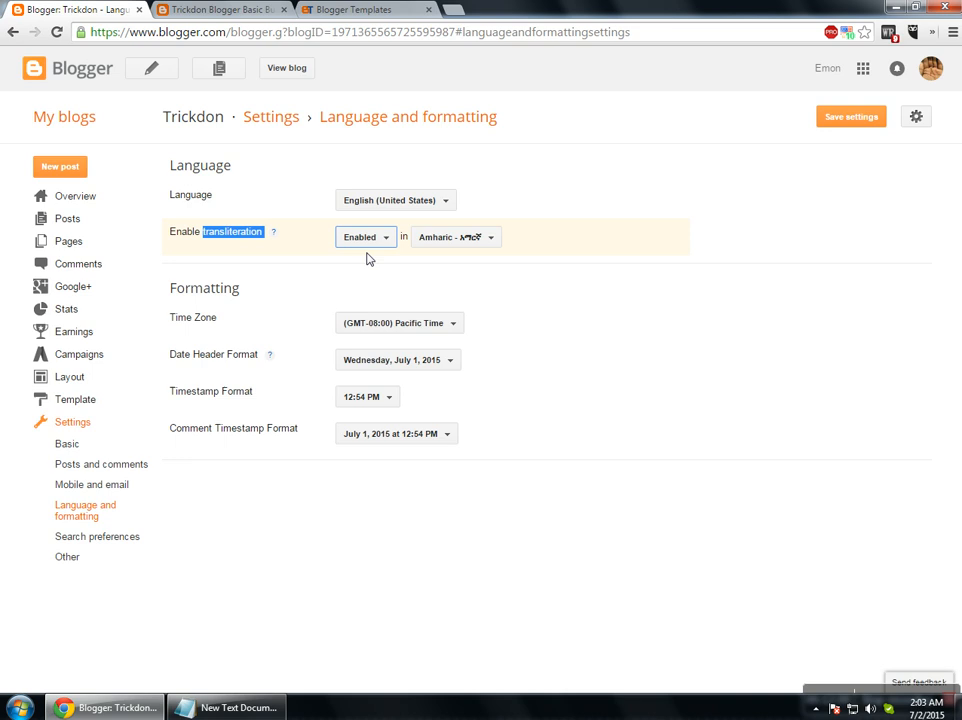
{"action": "left_click", "coordinate": [446, 244]}
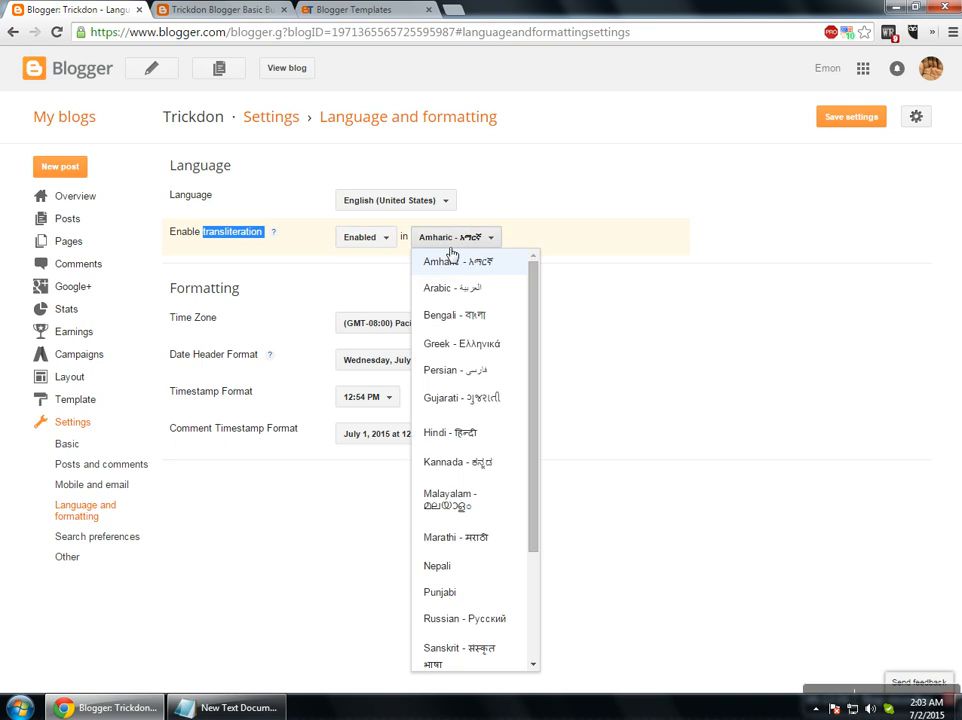
{"action": "left_click", "coordinate": [466, 319]}
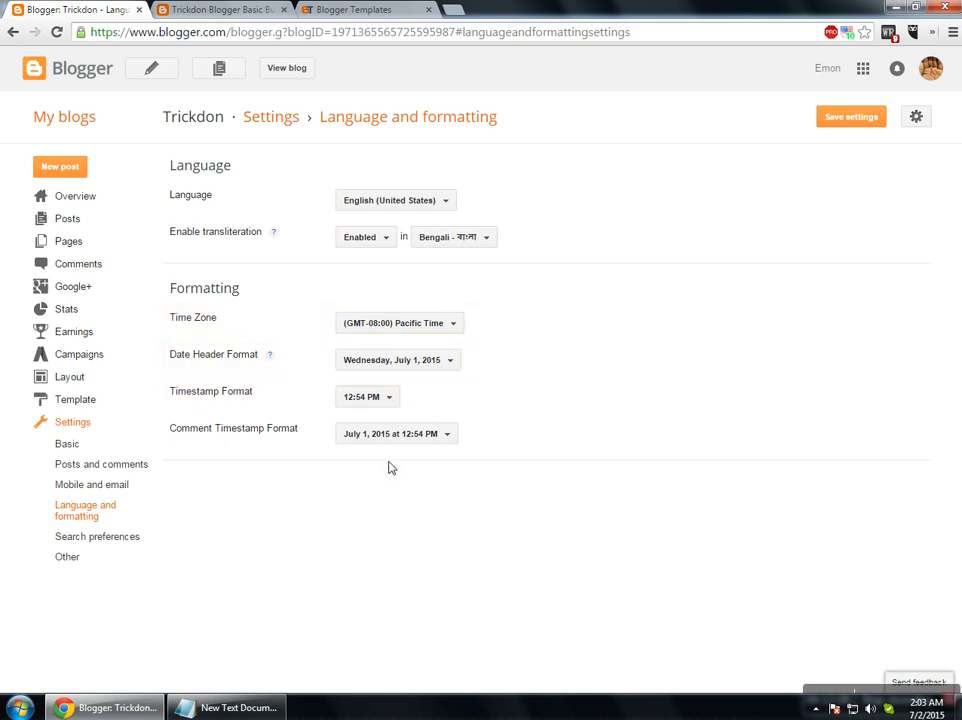
Leave the comment timestamp format unchanged, save the settings, and keep transliteration enabled.
{"action": "left_click", "coordinate": [372, 432]}
{"action": "scroll", "coordinate": [443, 294], "scroll_direction": "down", "scroll_amount": 2}
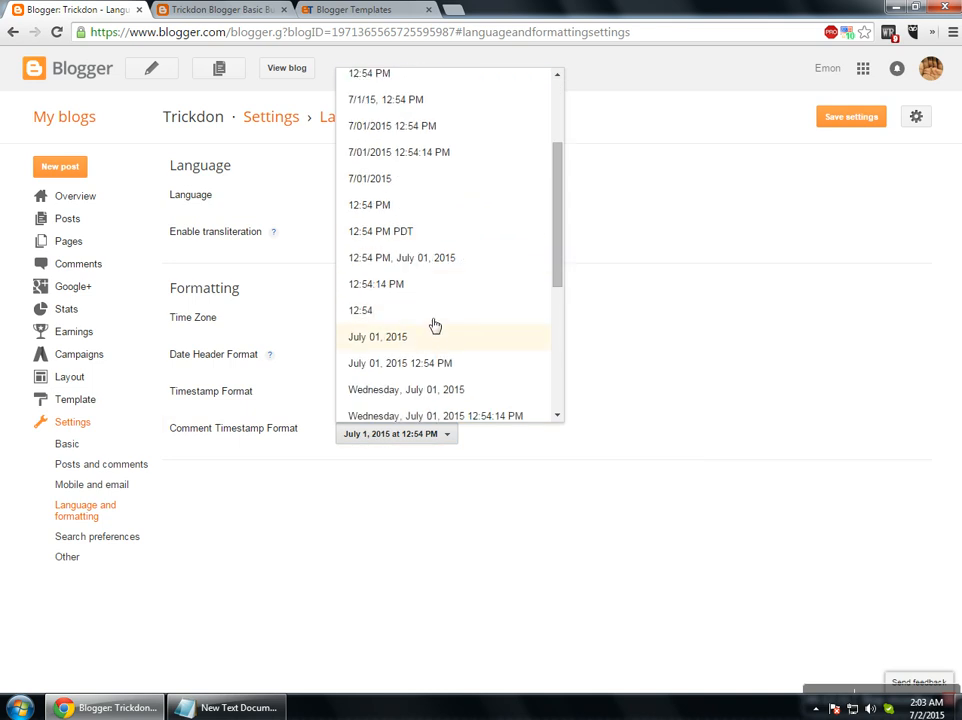
{"action": "left_click", "coordinate": [354, 549]}
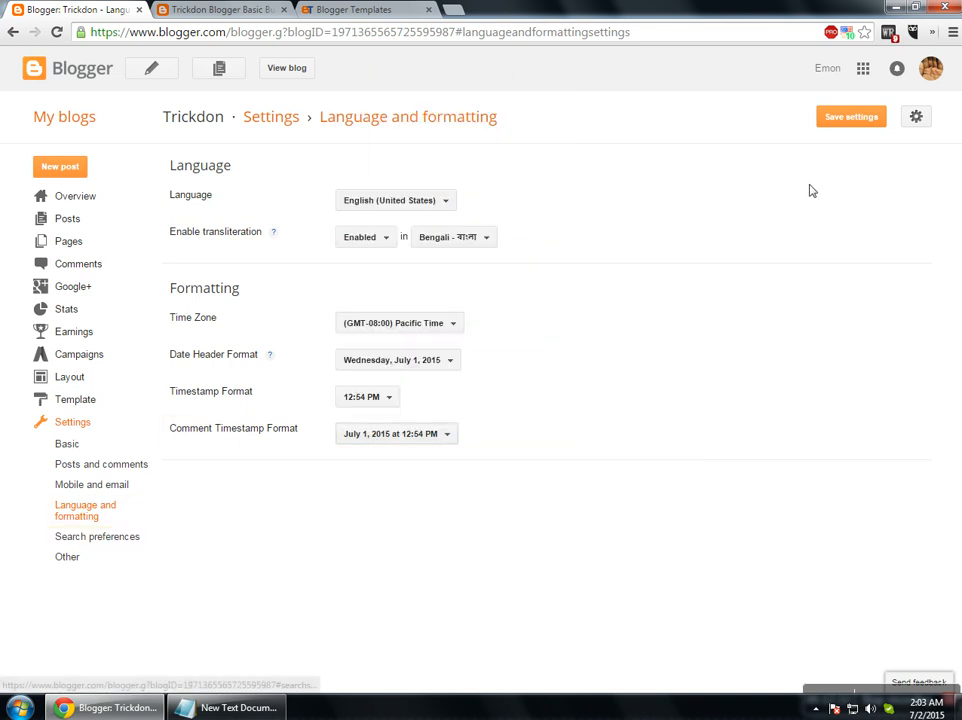
{"action": "left_click", "coordinate": [860, 127]}
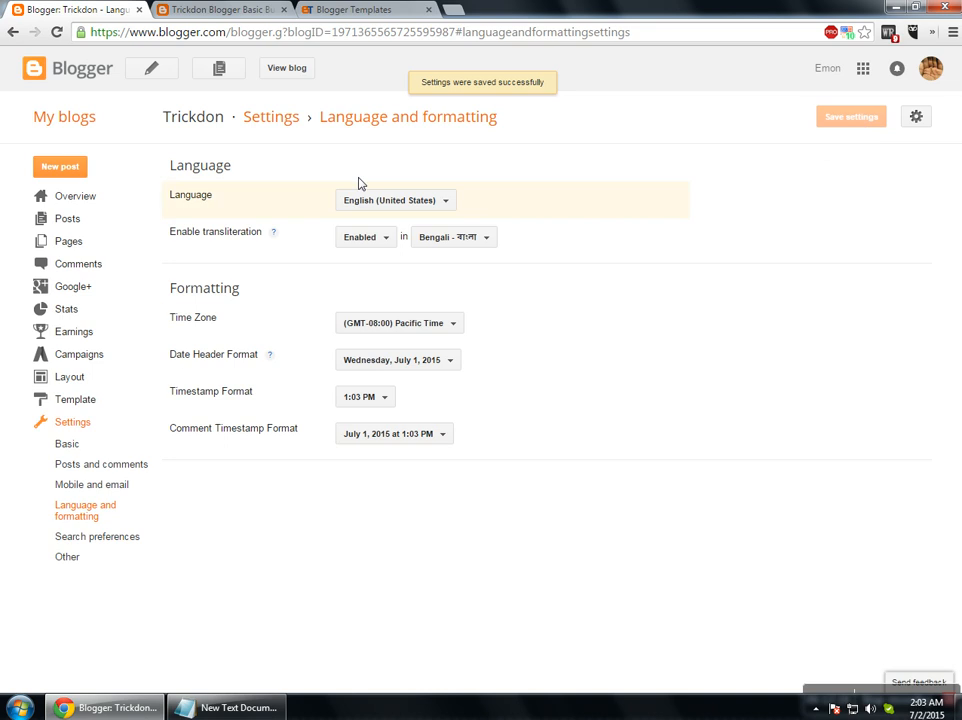
{"action": "left_click", "coordinate": [377, 240]}
{"action": "left_click", "coordinate": [388, 254]}
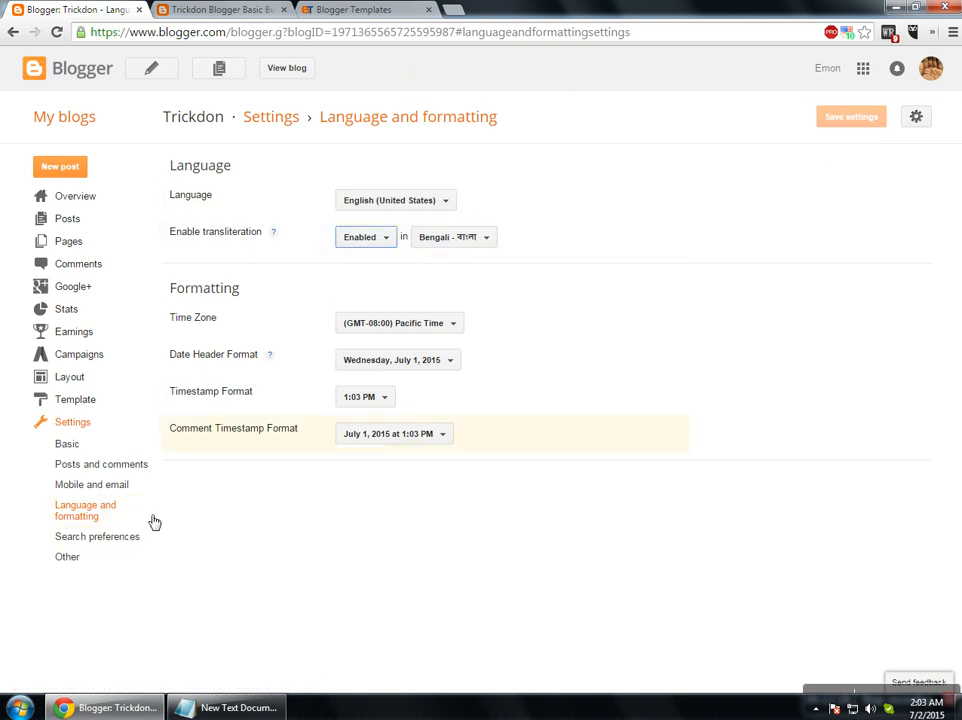
Enable the search description and save it as 'Trickdon Blogger Basic By' plus the author's name.
{"action": "left_click", "coordinate": [98, 537]}
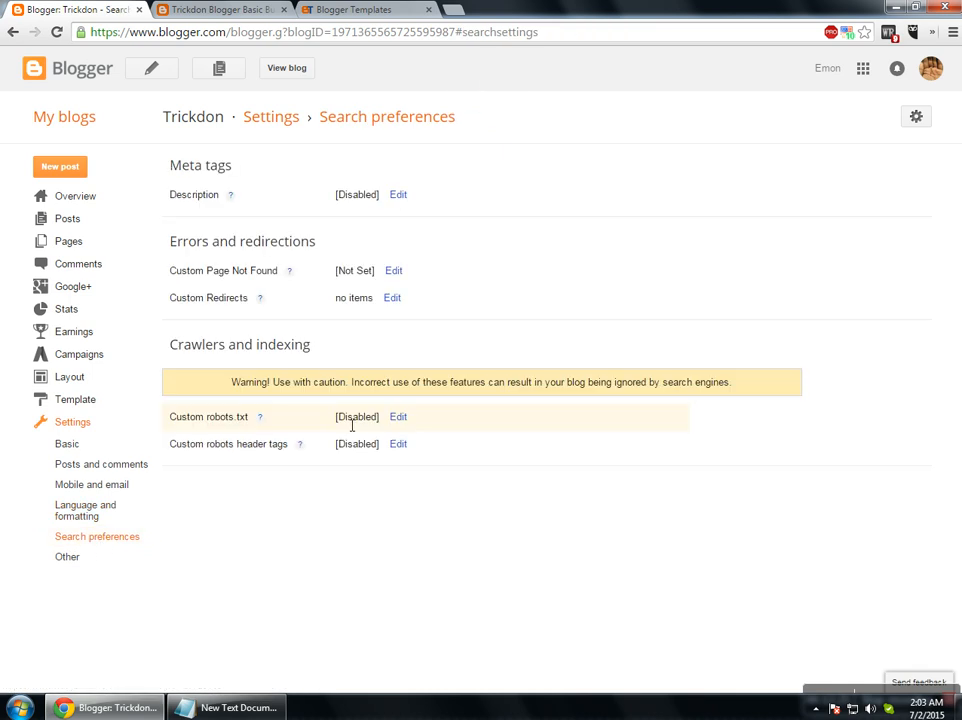
{"action": "left_click", "coordinate": [399, 197]}
{"action": "left_click", "coordinate": [477, 197]}
{"action": "left_click", "coordinate": [371, 265]}
{"action": "key", "text": "ctrl+Tab"}
{"action": "key", "text": "ctrl+shift+Tab"}
{"action": "type", "text": "Trickdon Blogger Basic Bu Imon"}
{"action": "type", "text": "y"}
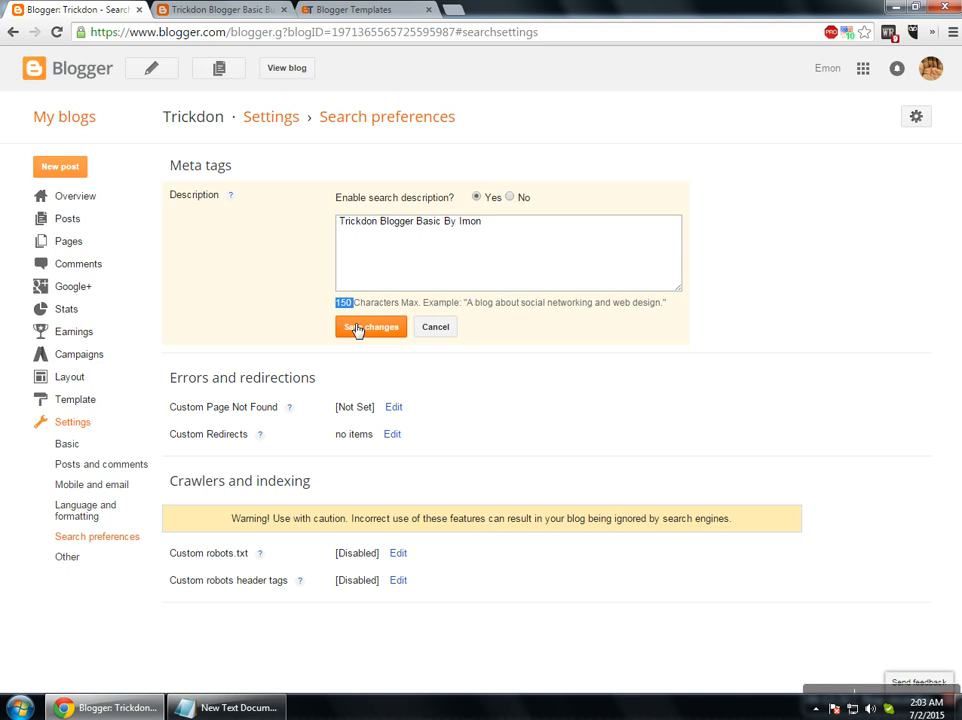
{"action": "left_click", "coordinate": [357, 328]}
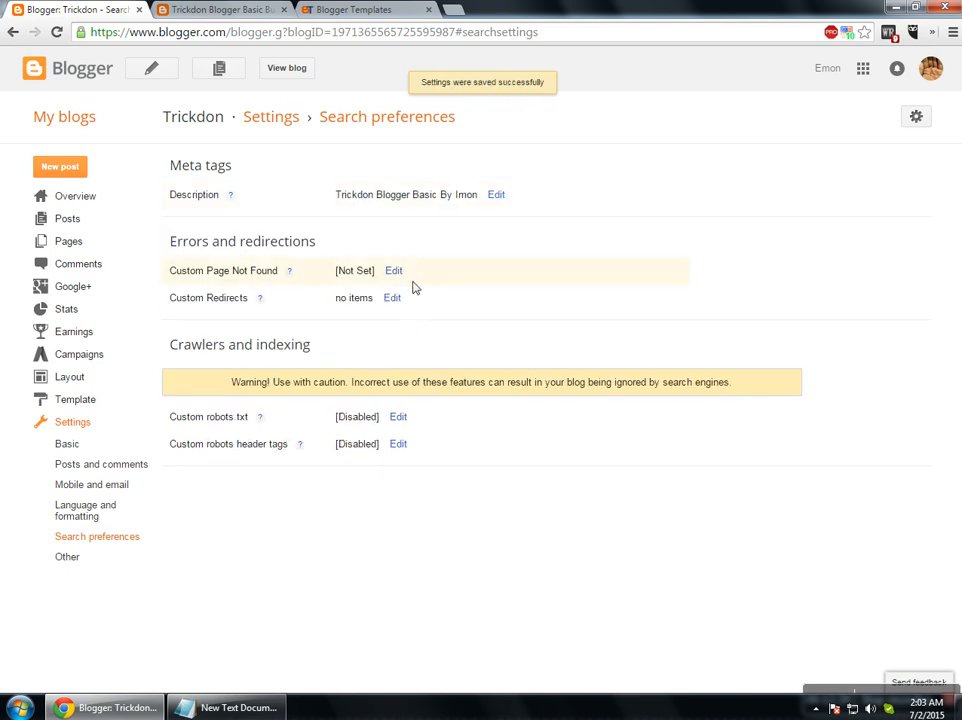
{"action": "left_click", "coordinate": [221, 10]}
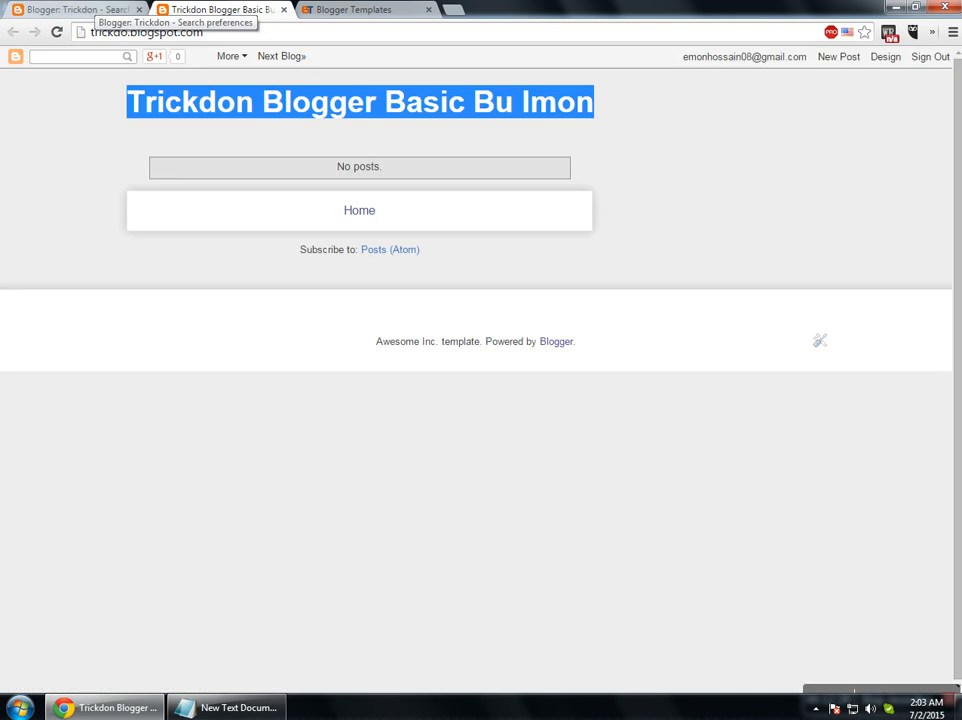
Load trickdo.blogspot.com/p/emon in the blog tab, which shows the page-not-found message.
{"action": "left_click", "coordinate": [251, 36]}
{"action": "type", "text": "/p/"}
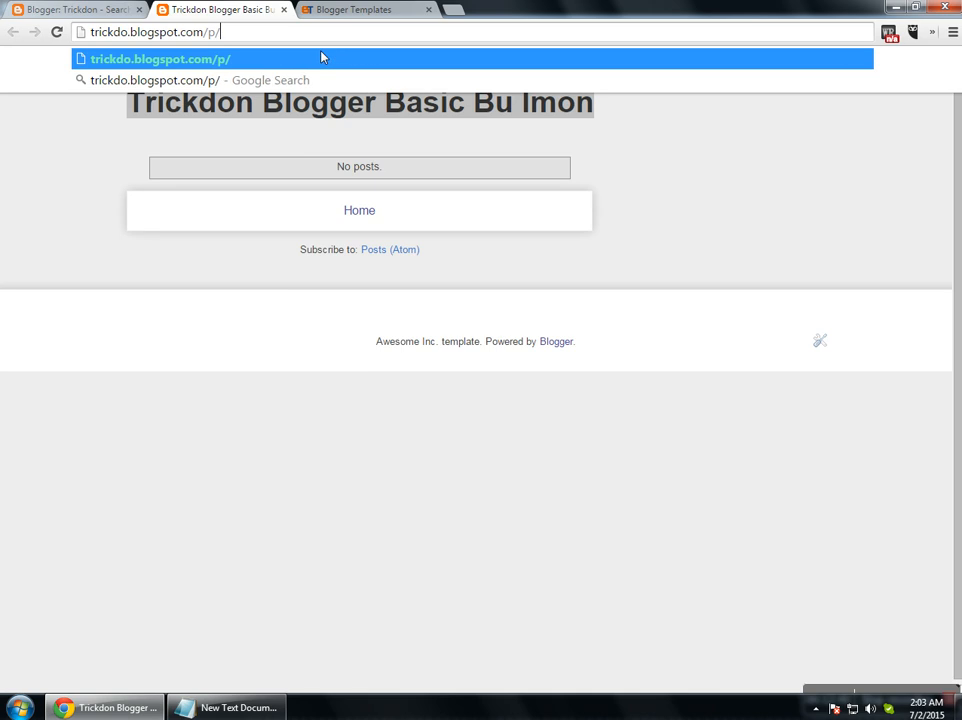
{"action": "type", "text": "emon"}
{"action": "key", "text": "Return"}
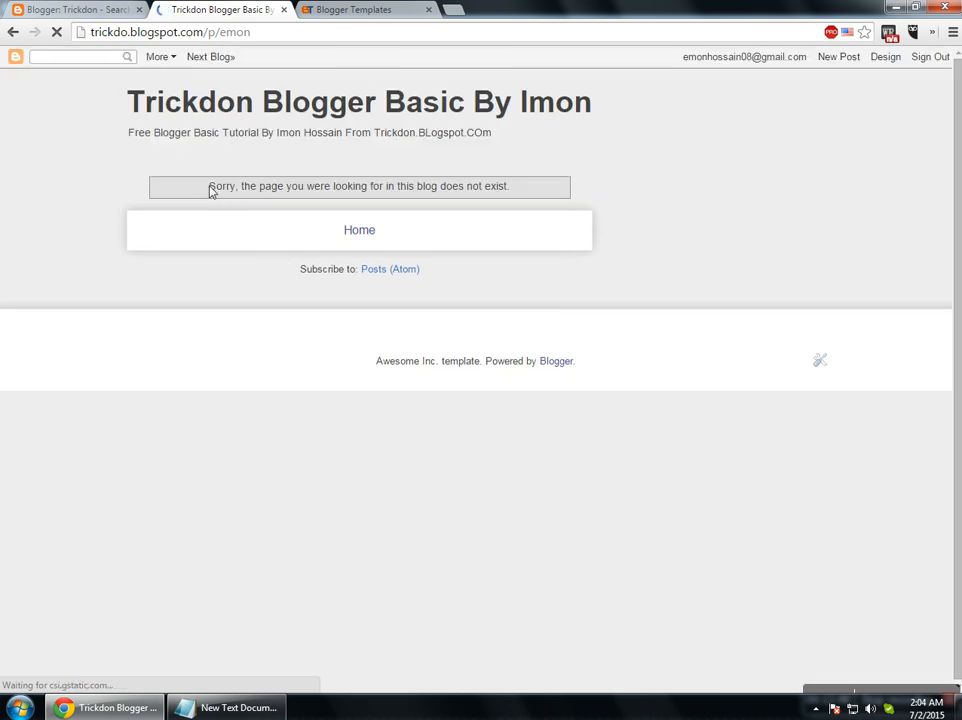
{"action": "left_click_drag", "start_coordinate": [208, 189], "coordinate": [386, 192]}
{"action": "left_click", "coordinate": [510, 197]}
Start a custom redirect with the /p/emon page address pasted as its source.
{"action": "left_click", "coordinate": [75, 9]}
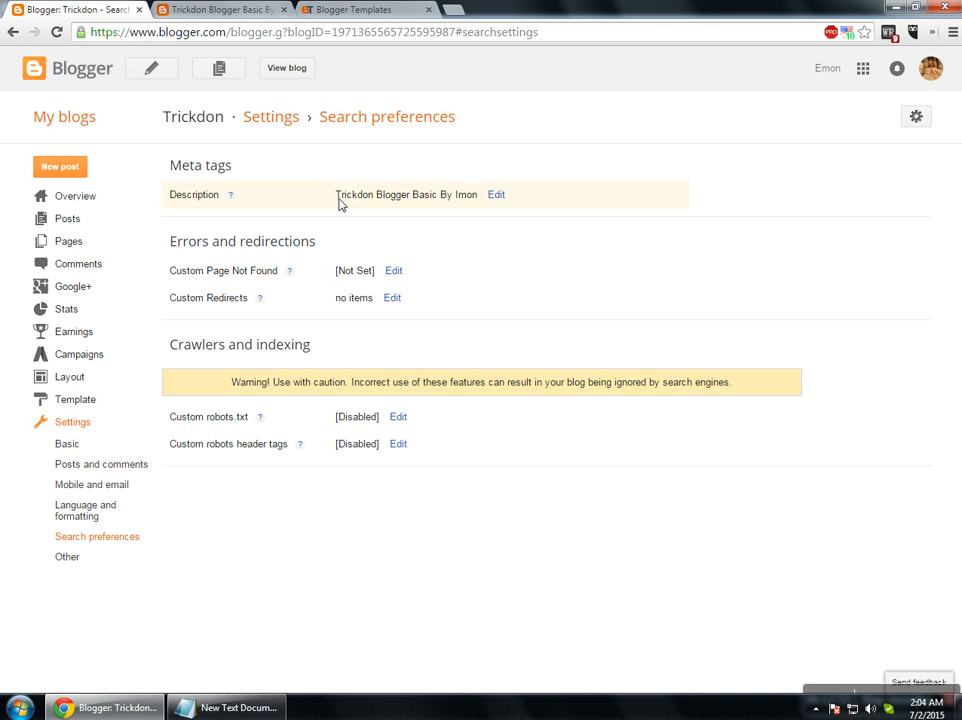
{"action": "left_click", "coordinate": [393, 271]}
{"action": "left_click", "coordinate": [437, 376]}
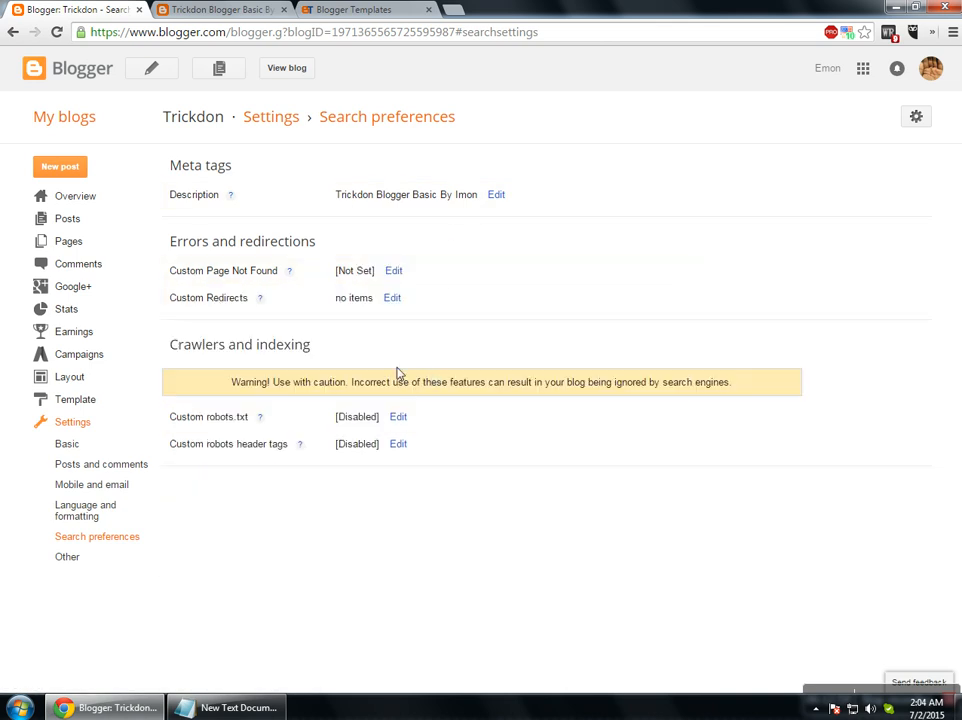
{"action": "left_click", "coordinate": [391, 299]}
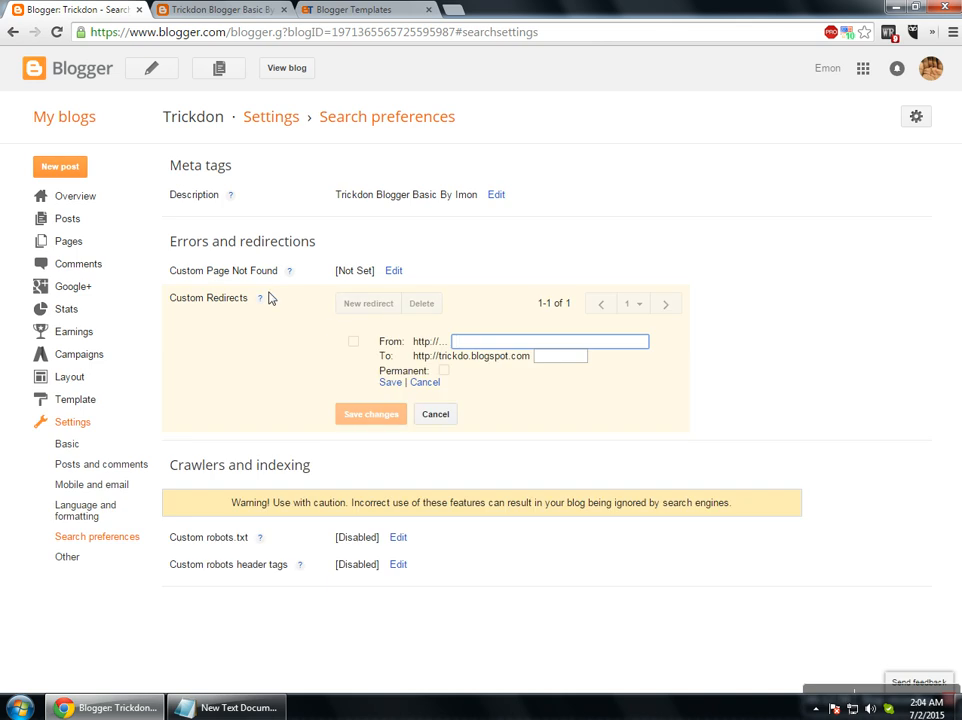
{"action": "double_click", "coordinate": [471, 344]}
{"action": "left_click", "coordinate": [449, 349]}
{"action": "key", "text": "Tab"}
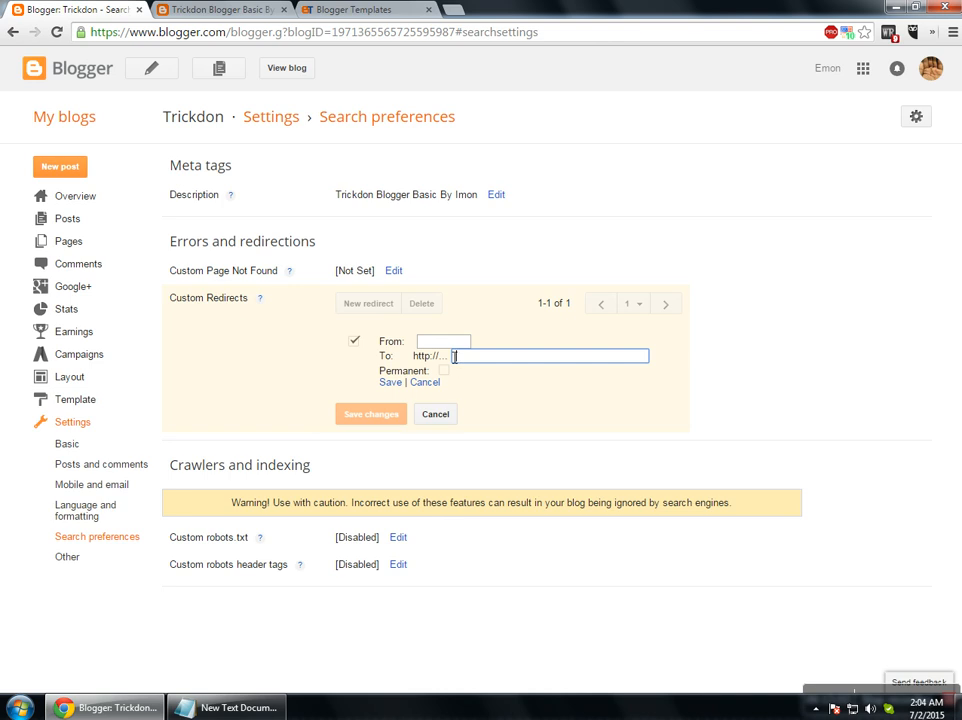
{"action": "left_click", "coordinate": [215, 10]}
{"action": "key", "text": "ctrl+c"}
{"action": "left_click", "coordinate": [75, 10]}
{"action": "left_click", "coordinate": [450, 341]}
{"action": "key", "text": "ctrl+v"}
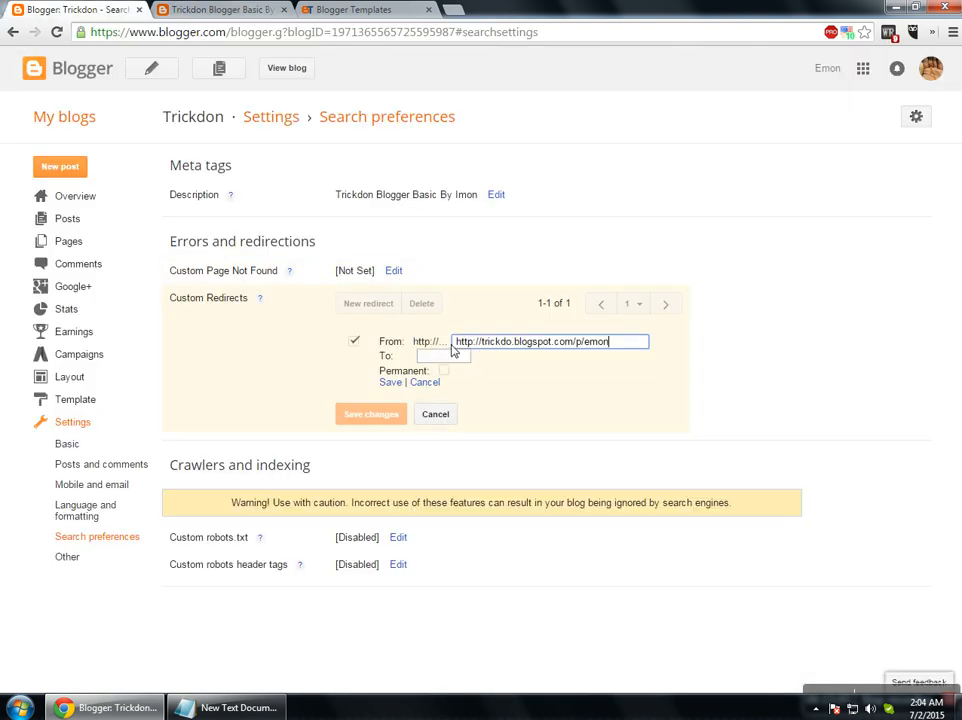
Paste the blog's home address as the redirect destination and store the entry.
{"action": "left_click", "coordinate": [219, 10]}
{"action": "left_click", "coordinate": [206, 37]}
{"action": "left_click_drag", "start_coordinate": [206, 37], "coordinate": [130, 43]}
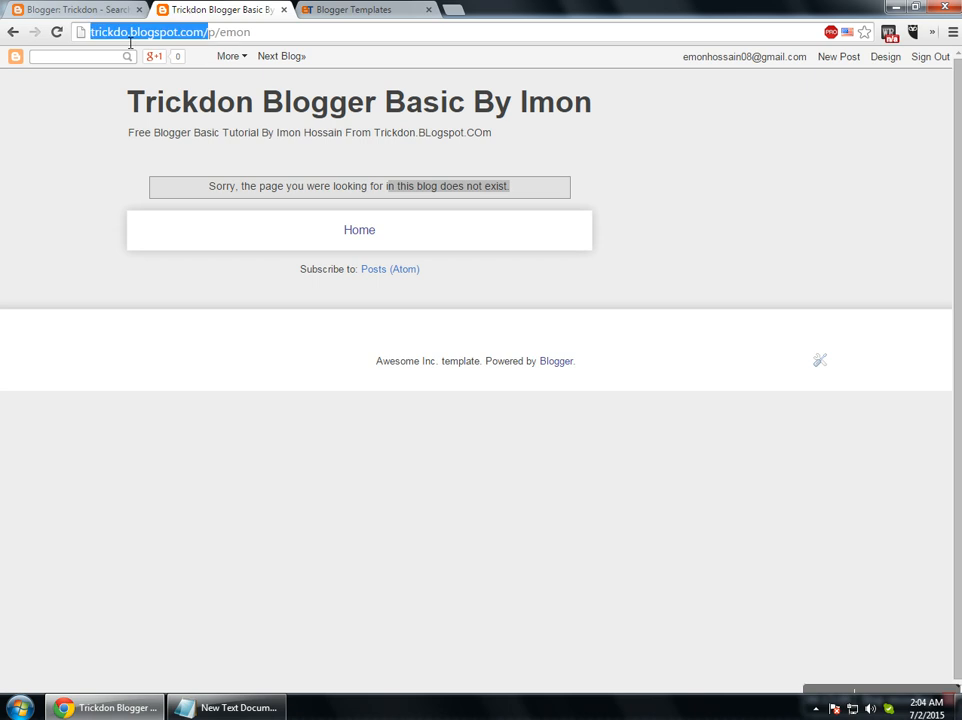
{"action": "key", "text": "ctrl+c"}
{"action": "left_click", "coordinate": [75, 10]}
{"action": "left_click", "coordinate": [440, 356]}
{"action": "key", "text": "ctrl+v"}
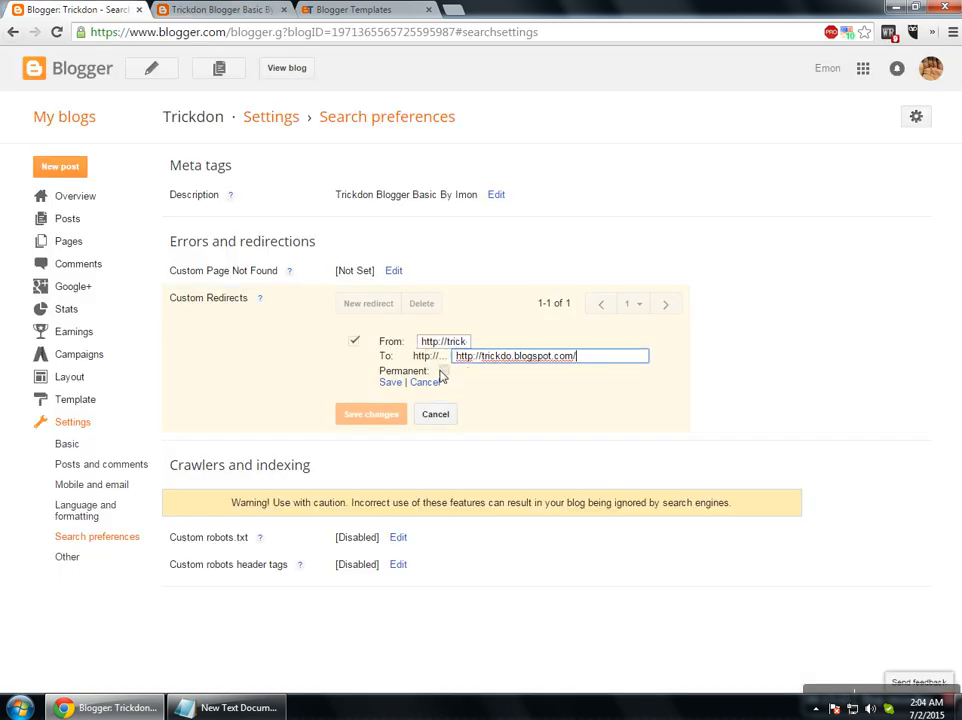
{"action": "left_click", "coordinate": [392, 383]}
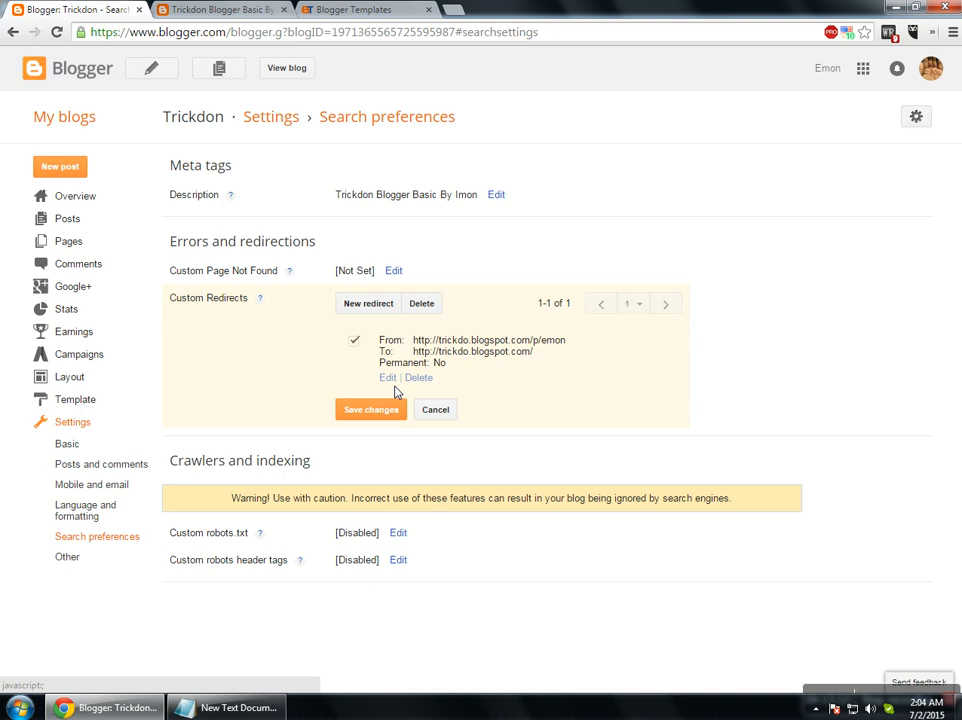
Delete the redirect rejected for not starting with a slash and save with no redirects.
{"action": "left_click", "coordinate": [388, 415]}
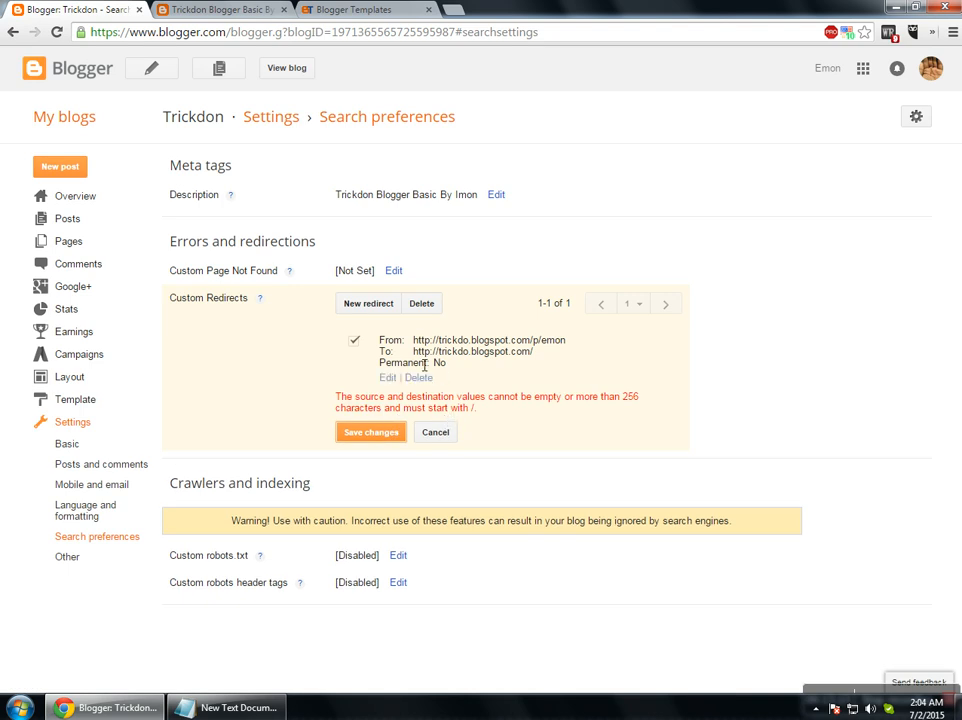
{"action": "left_click_drag", "start_coordinate": [422, 413], "coordinate": [458, 416]}
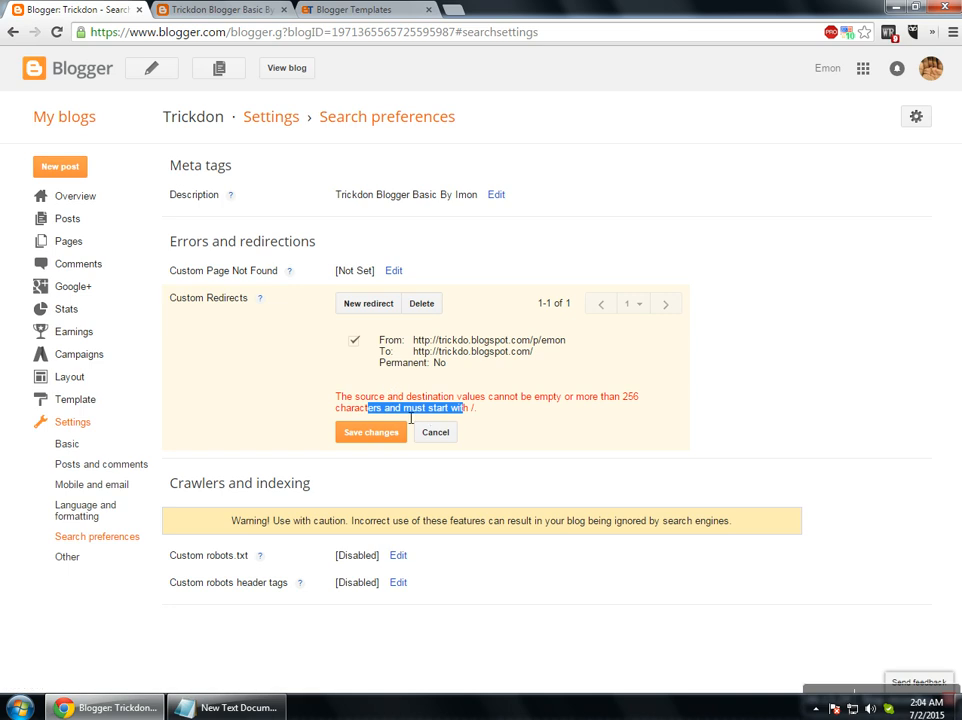
{"action": "left_click", "coordinate": [391, 377]}
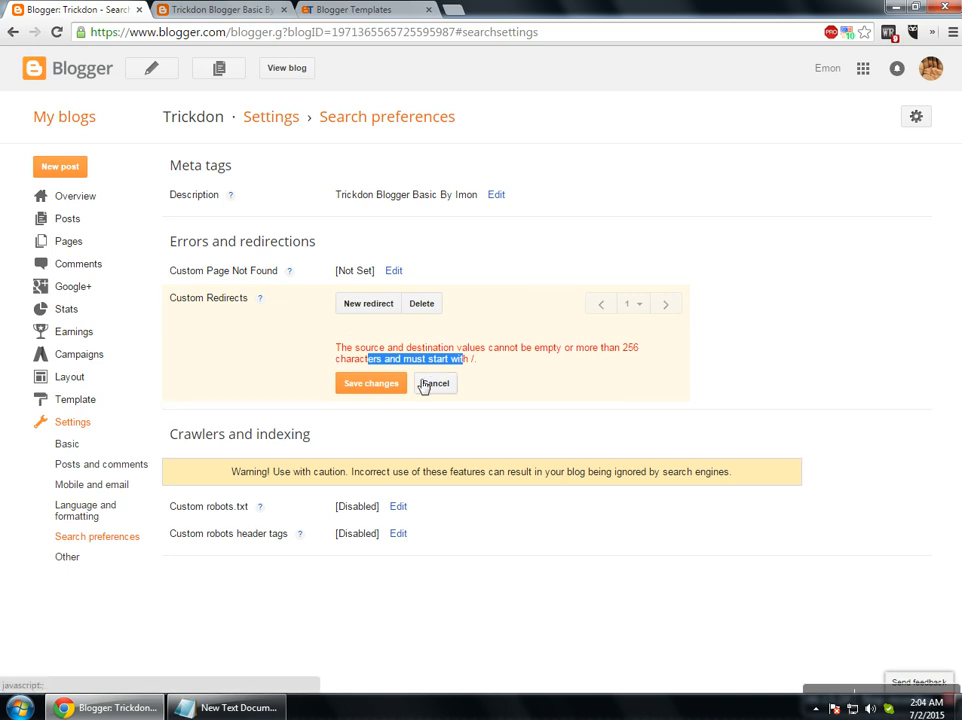
{"action": "left_click", "coordinate": [438, 387]}
{"action": "left_click", "coordinate": [388, 383]}
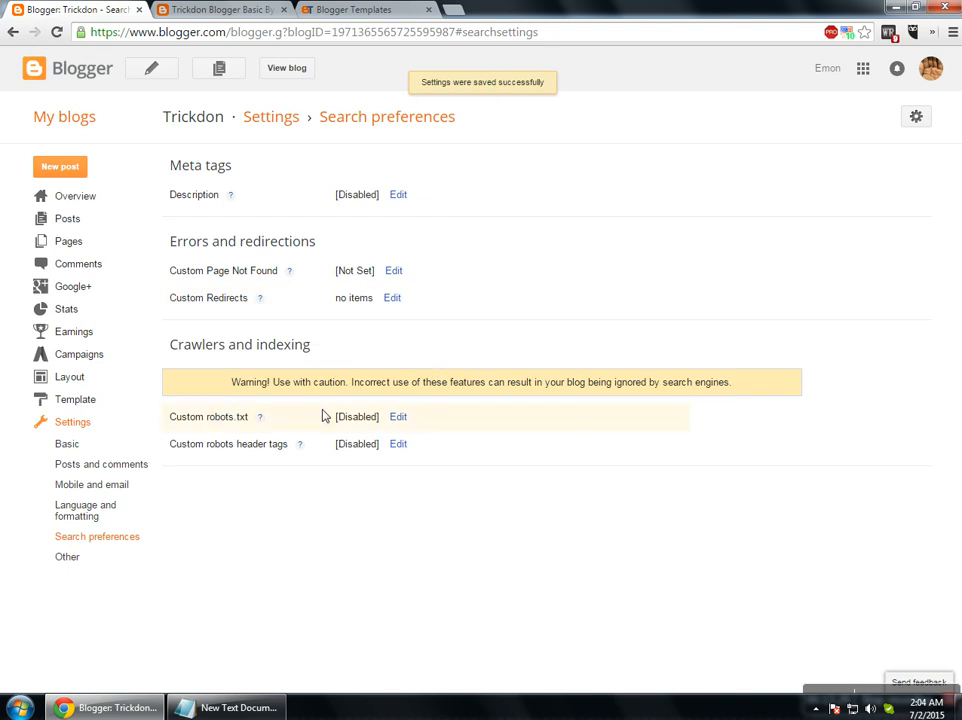
Try enabling custom robots.txt, then cancel so it stays disabled.
{"action": "left_click", "coordinate": [398, 417]}
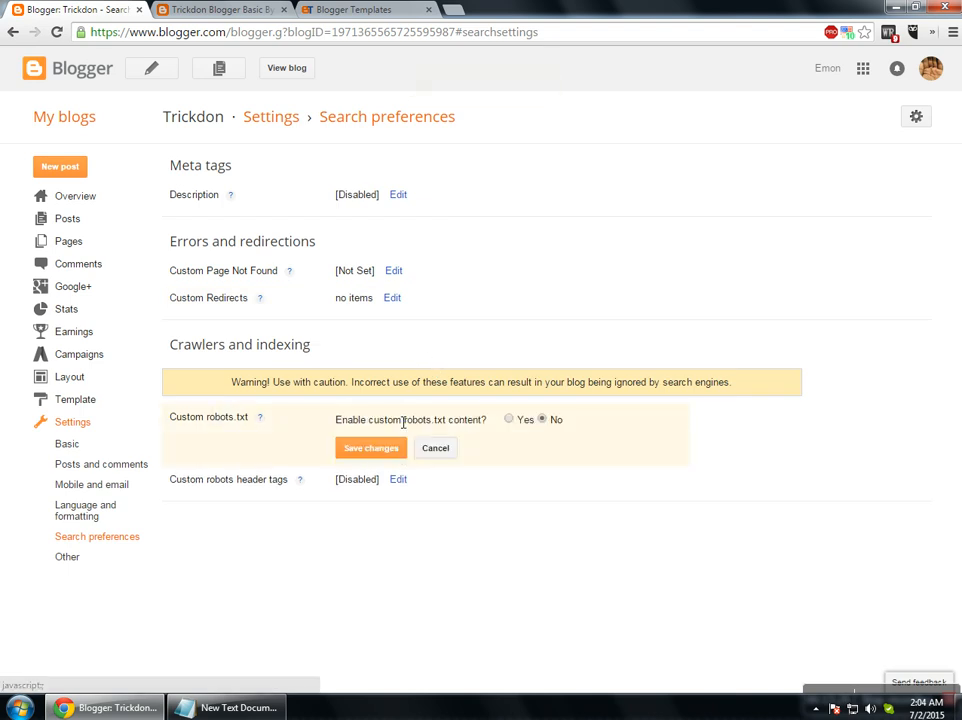
{"action": "left_click", "coordinate": [509, 420]}
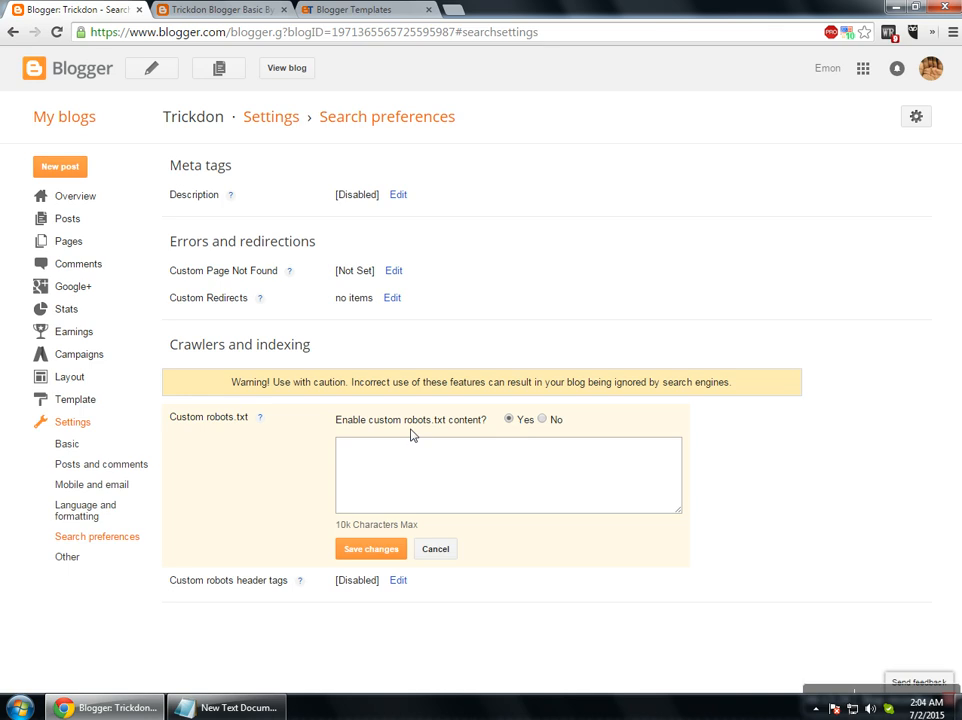
{"action": "left_click", "coordinate": [398, 469]}
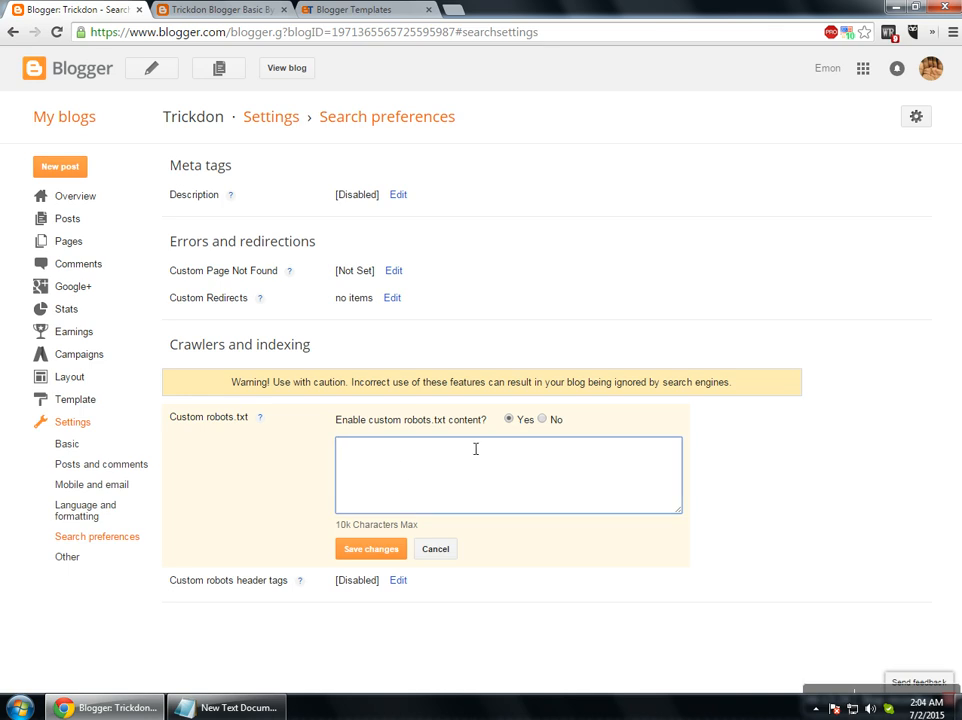
{"action": "left_click", "coordinate": [438, 552]}
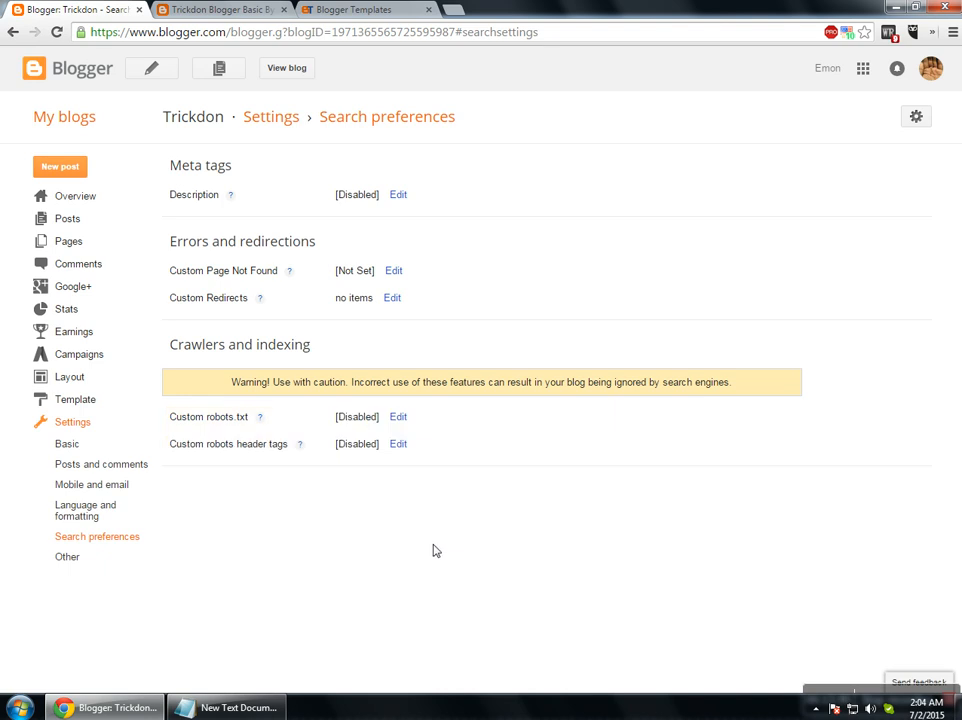
Turn on custom robots header tags and read the caution warning.
{"action": "left_click", "coordinate": [402, 448]}
{"action": "left_click", "coordinate": [513, 447]}
{"action": "scroll", "coordinate": [509, 456], "scroll_direction": "down", "scroll_amount": 1}
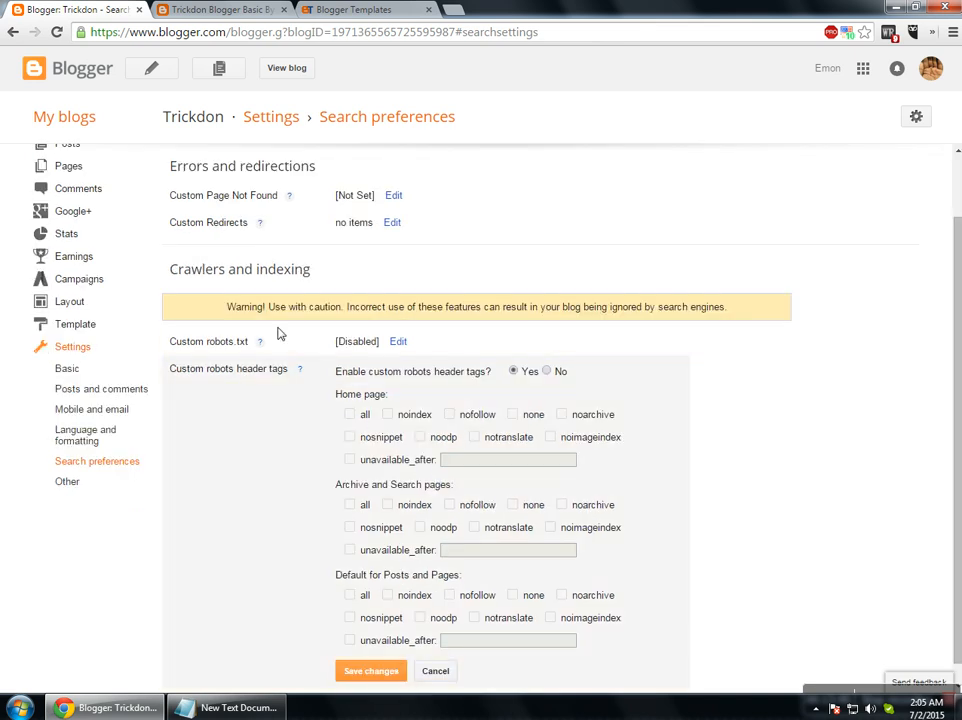
{"action": "left_click_drag", "start_coordinate": [236, 307], "coordinate": [358, 314]}
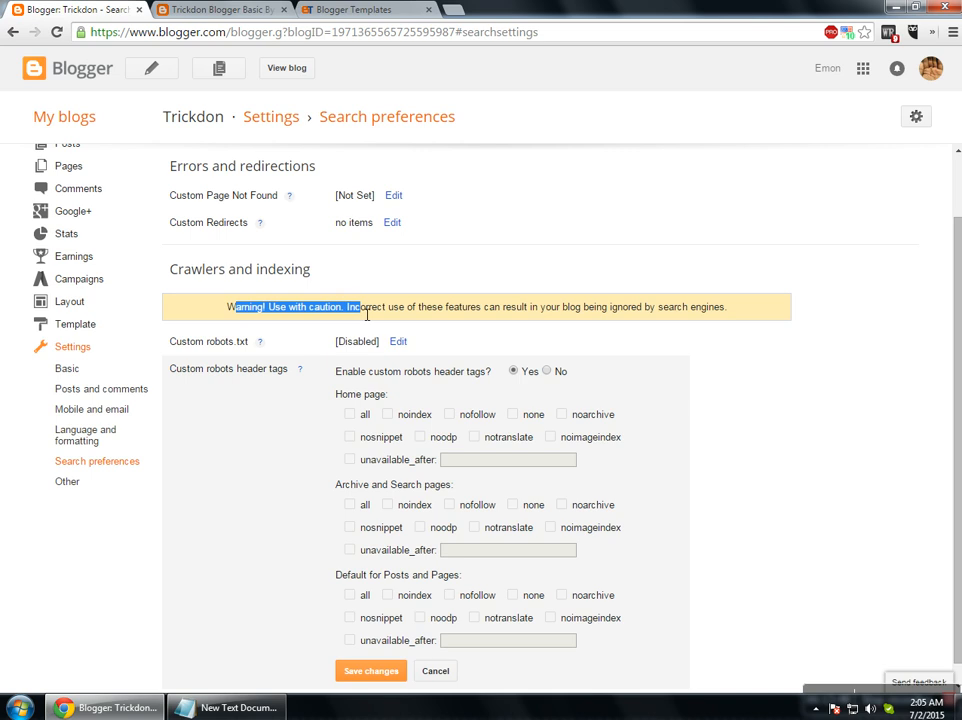
{"action": "left_click", "coordinate": [366, 314]}
{"action": "left_click_drag", "start_coordinate": [270, 312], "coordinate": [729, 318]}
{"action": "left_click", "coordinate": [729, 318]}
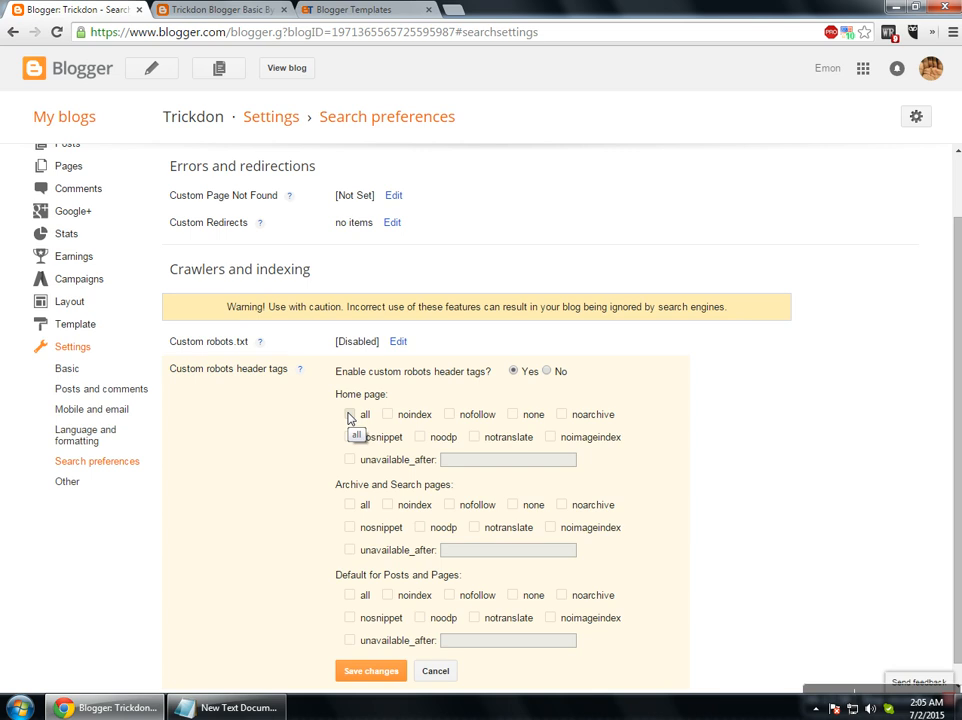
Choose all and noodp tags for home, archive/search and post pages, then save.
{"action": "left_click", "coordinate": [349, 415]}
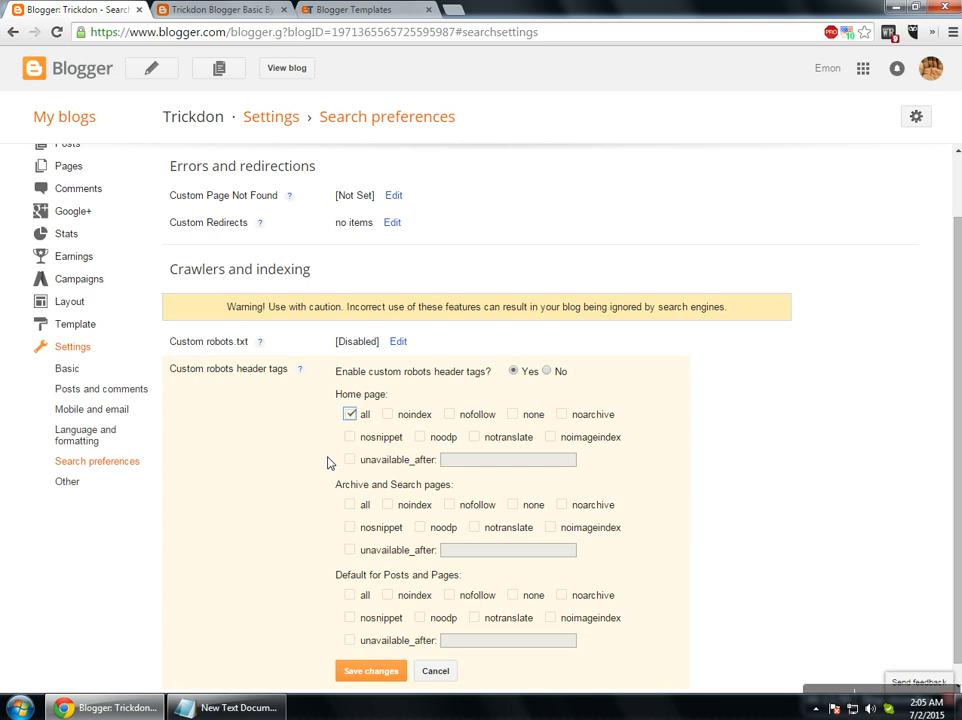
{"action": "left_click", "coordinate": [421, 438]}
{"action": "scroll", "coordinate": [403, 457], "scroll_direction": "down", "scroll_amount": 1}
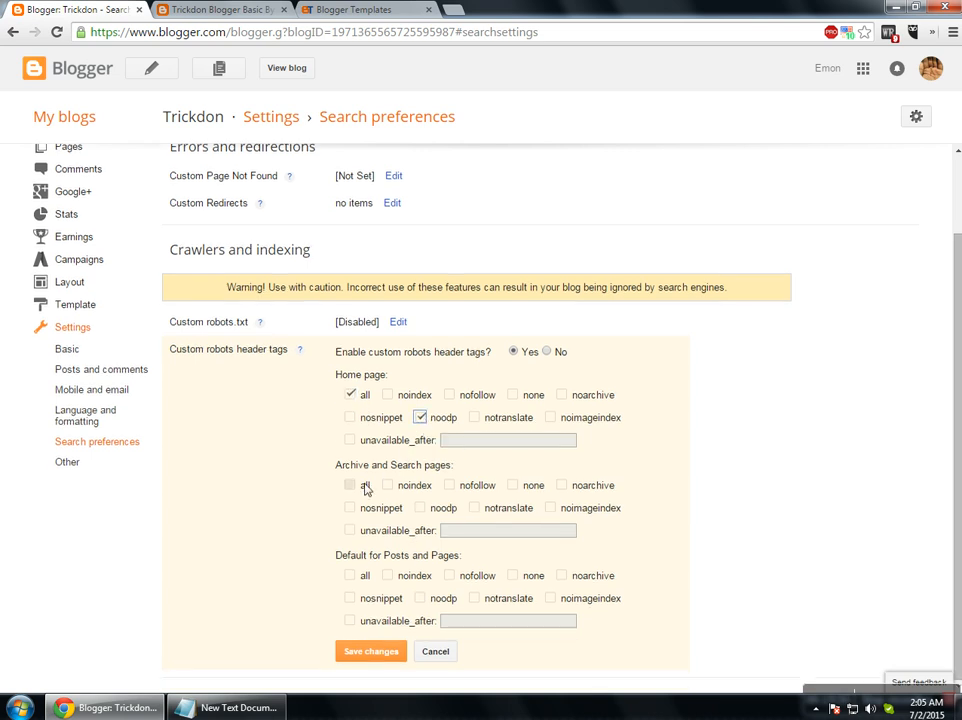
{"action": "left_click", "coordinate": [421, 508]}
{"action": "left_click", "coordinate": [349, 575]}
{"action": "left_click", "coordinate": [421, 508]}
{"action": "left_click", "coordinate": [350, 485]}
{"action": "left_click", "coordinate": [350, 652]}
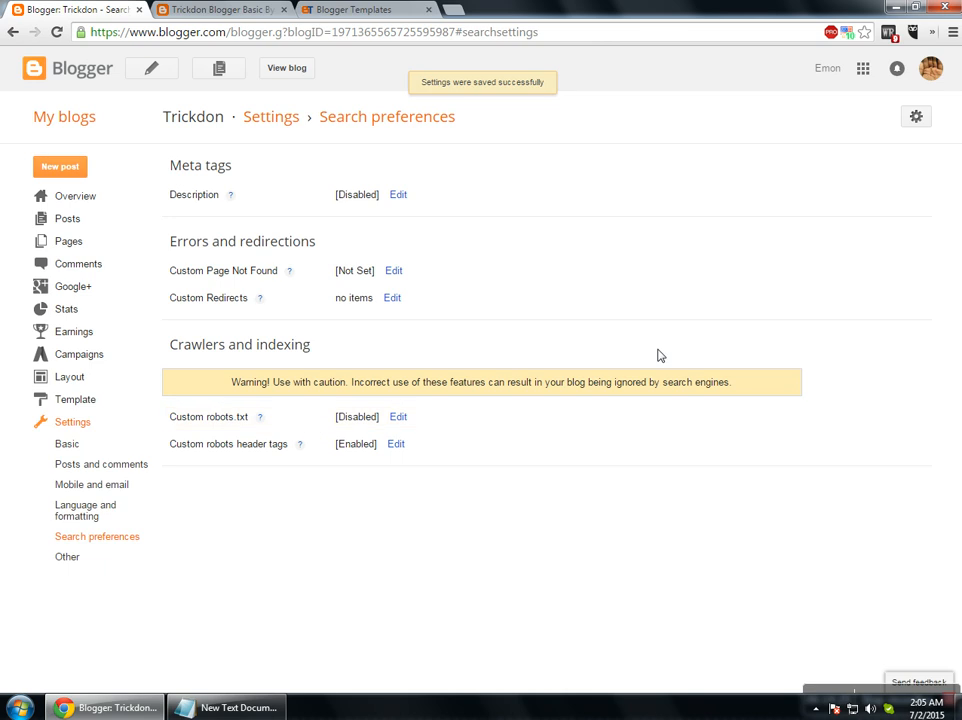
{"action": "left_click", "coordinate": [86, 215]}
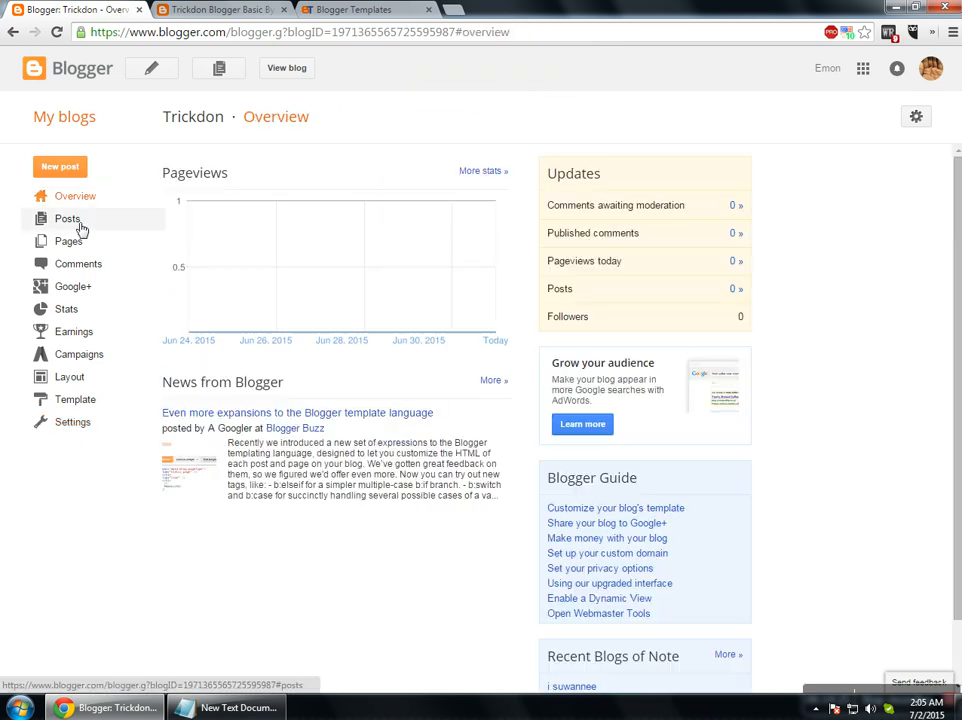
{"action": "left_click", "coordinate": [82, 226]}
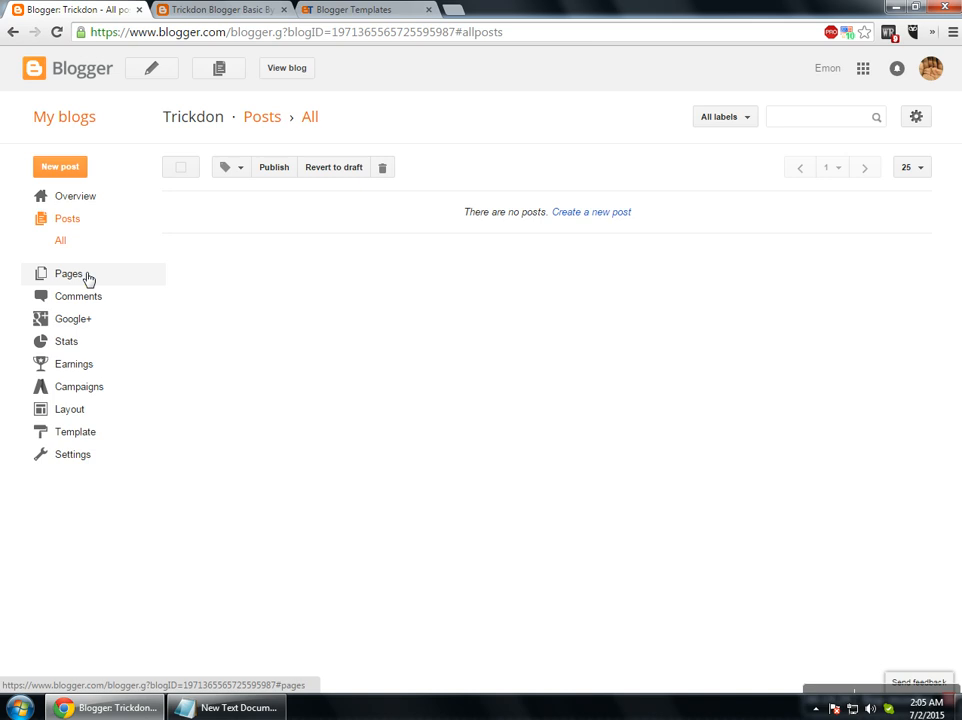
{"action": "left_click", "coordinate": [80, 276]}
{"action": "left_click", "coordinate": [76, 200]}
{"action": "left_click", "coordinate": [66, 168]}
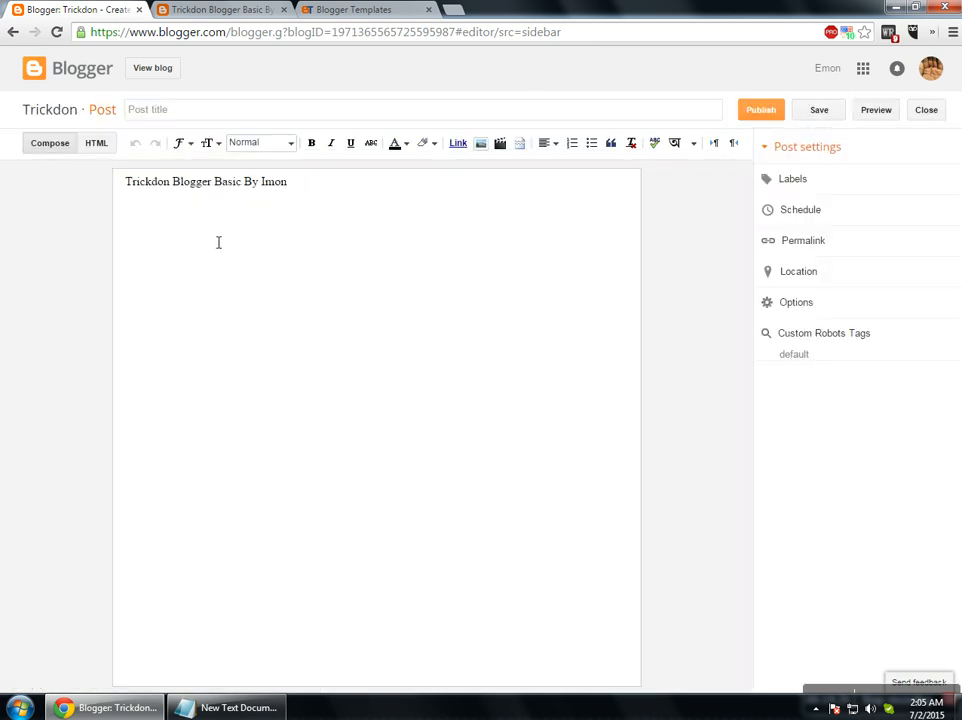
{"action": "left_click_drag", "start_coordinate": [126, 184], "coordinate": [303, 198]}
{"action": "left_click", "coordinate": [934, 113]}
{"action": "left_click", "coordinate": [94, 451]}
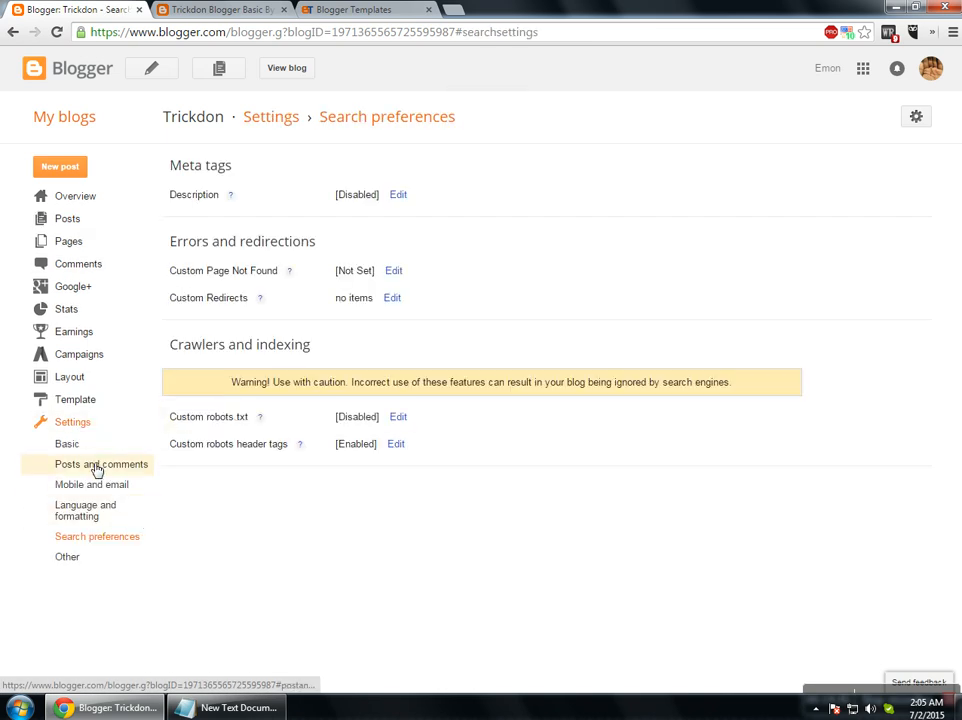
Edit and save the post template in Posts and comments, then check it in a new post.
{"action": "left_click", "coordinate": [70, 446]}
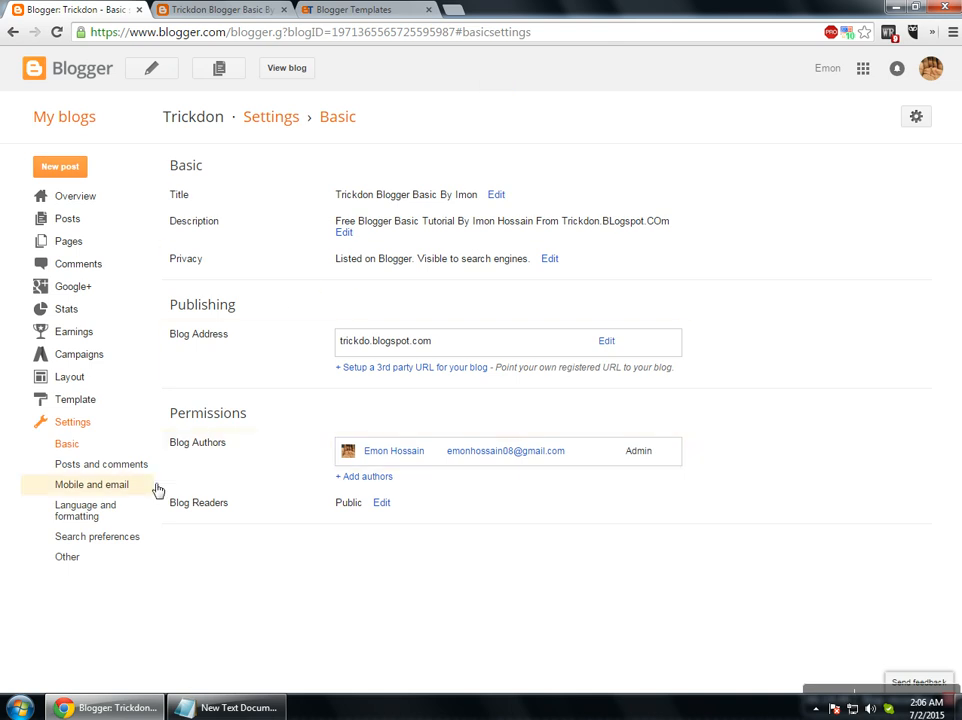
{"action": "left_click", "coordinate": [87, 467]}
{"action": "left_click", "coordinate": [354, 243]}
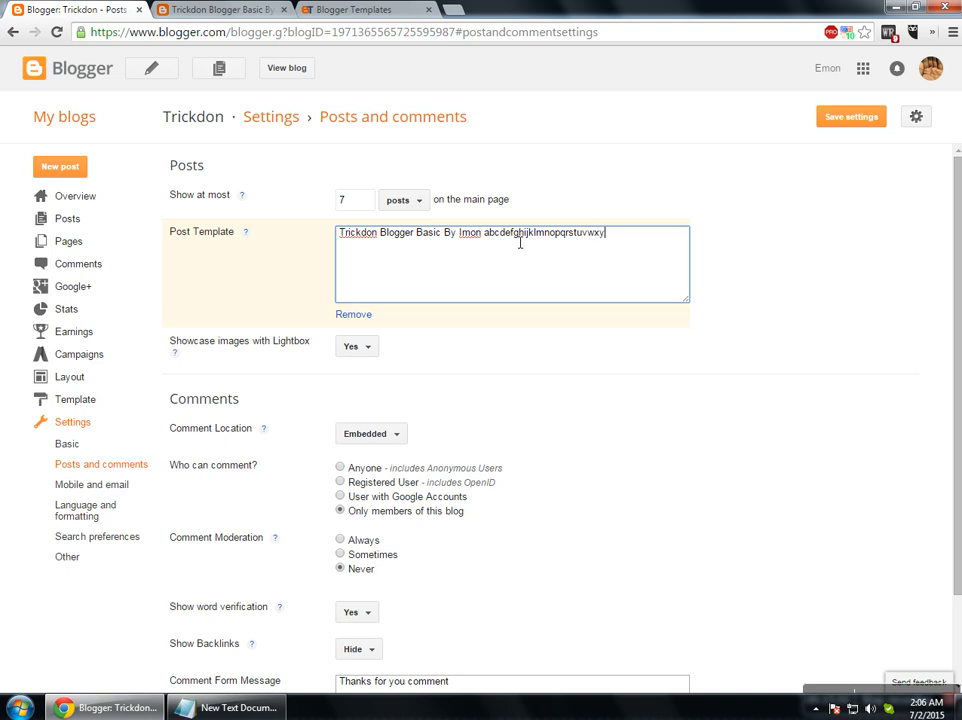
{"action": "left_click", "coordinate": [855, 119]}
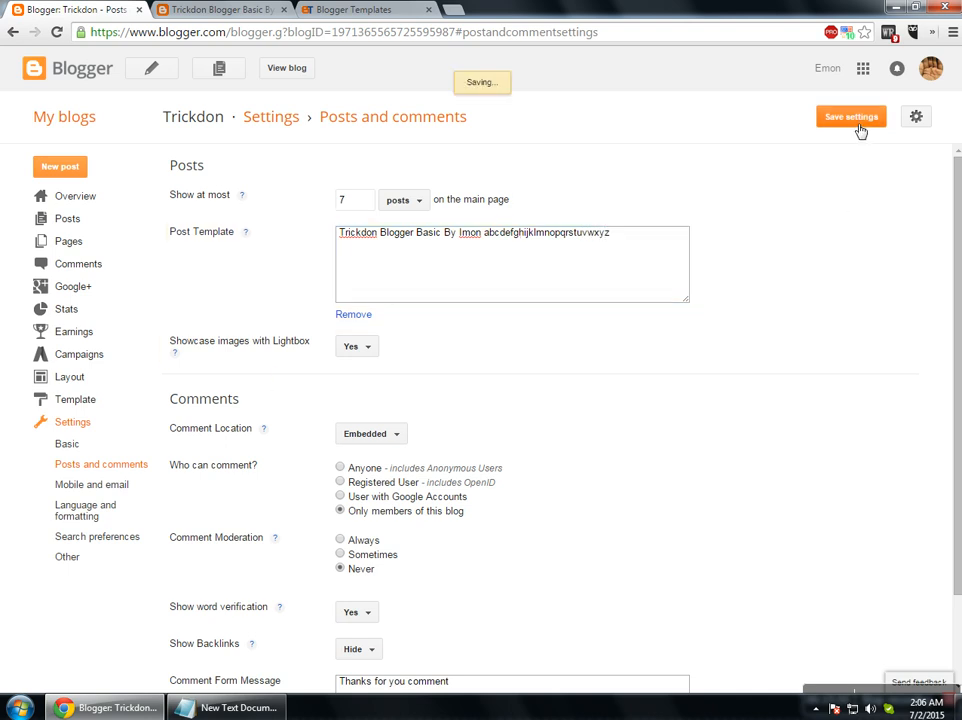
{"action": "left_click", "coordinate": [60, 169]}
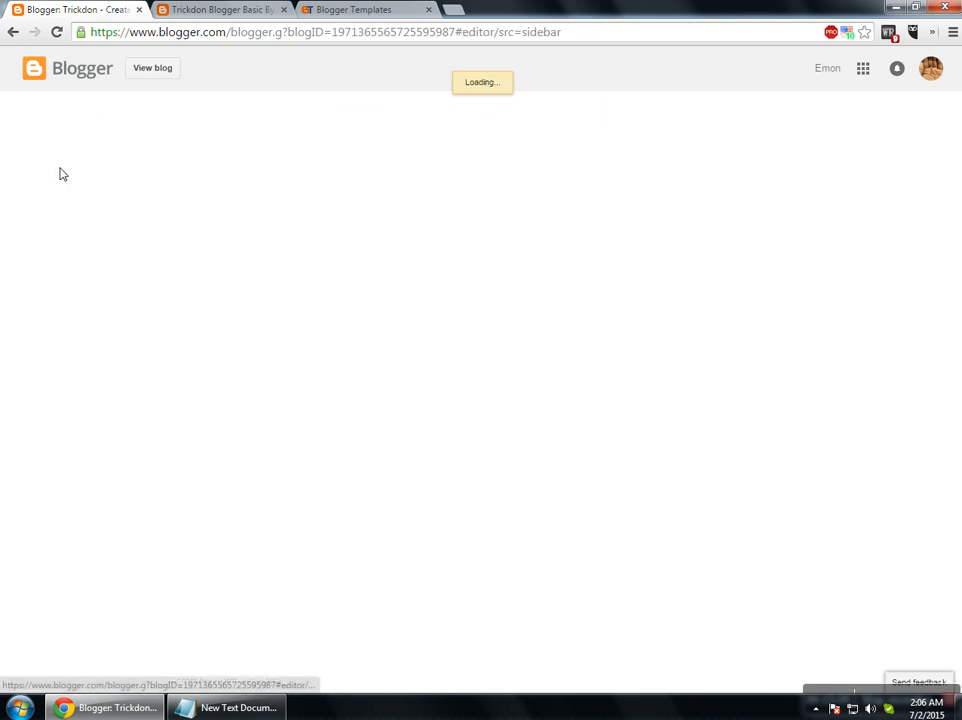
{"action": "left_click_drag", "start_coordinate": [434, 183], "coordinate": [298, 193]}
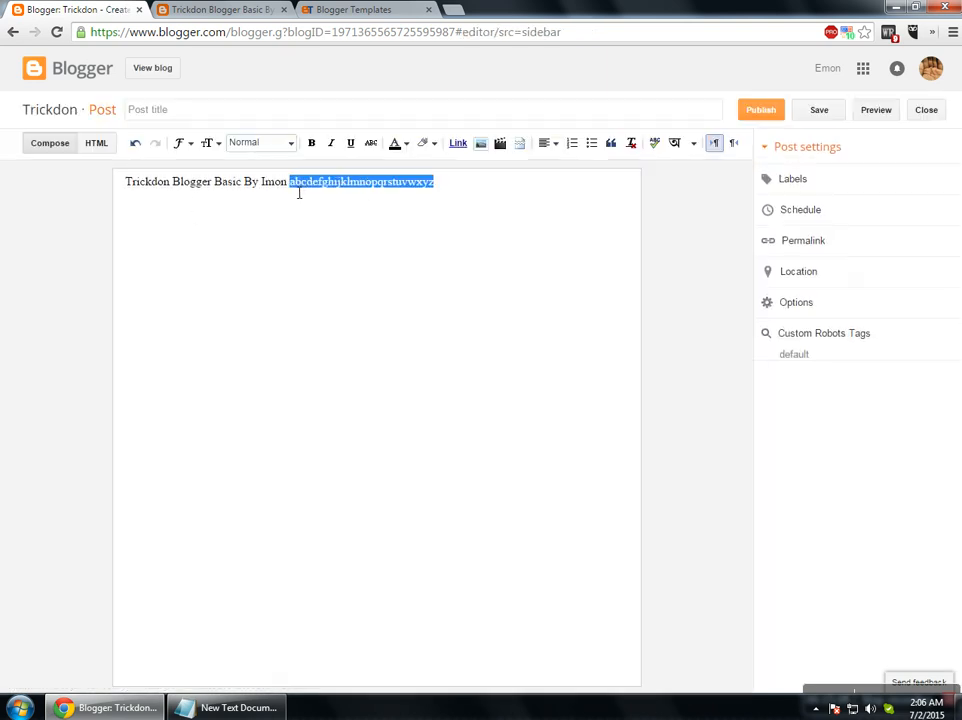
{"action": "left_click", "coordinate": [925, 114]}
Remove the post template, save the settings, and start a new empty post.
{"action": "left_click", "coordinate": [90, 456]}
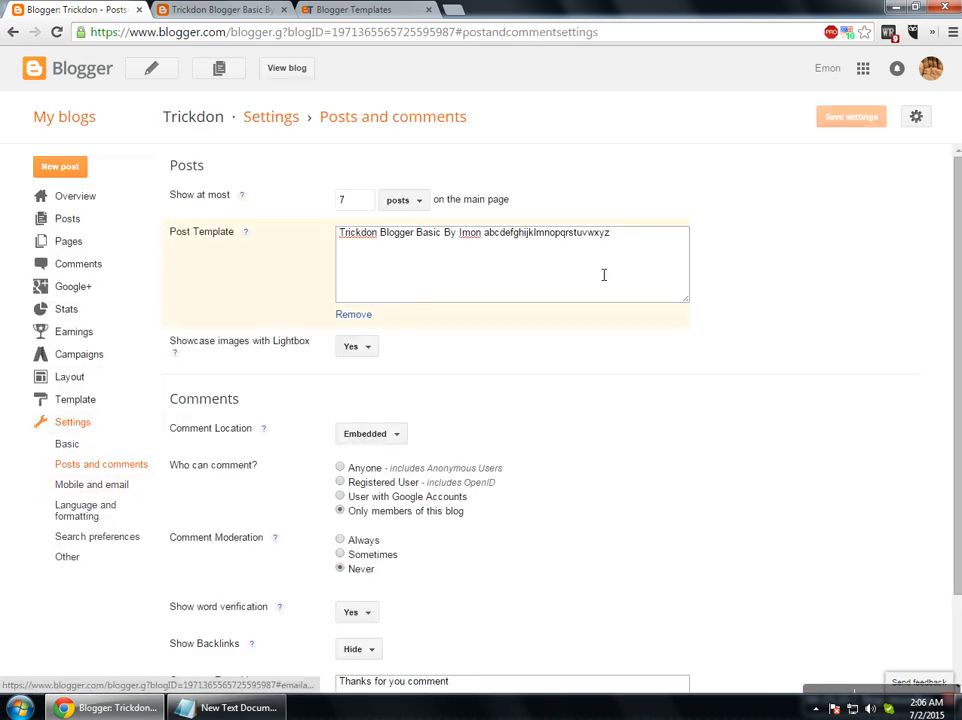
{"action": "left_click", "coordinate": [366, 316]}
{"action": "left_click", "coordinate": [865, 116]}
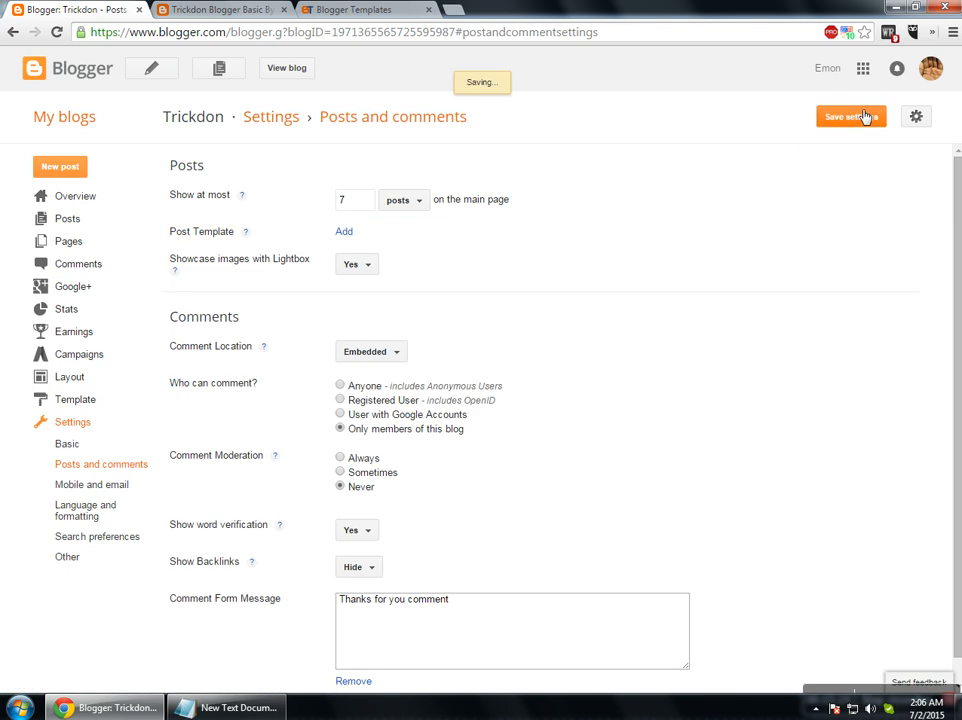
{"action": "left_click", "coordinate": [62, 168]}
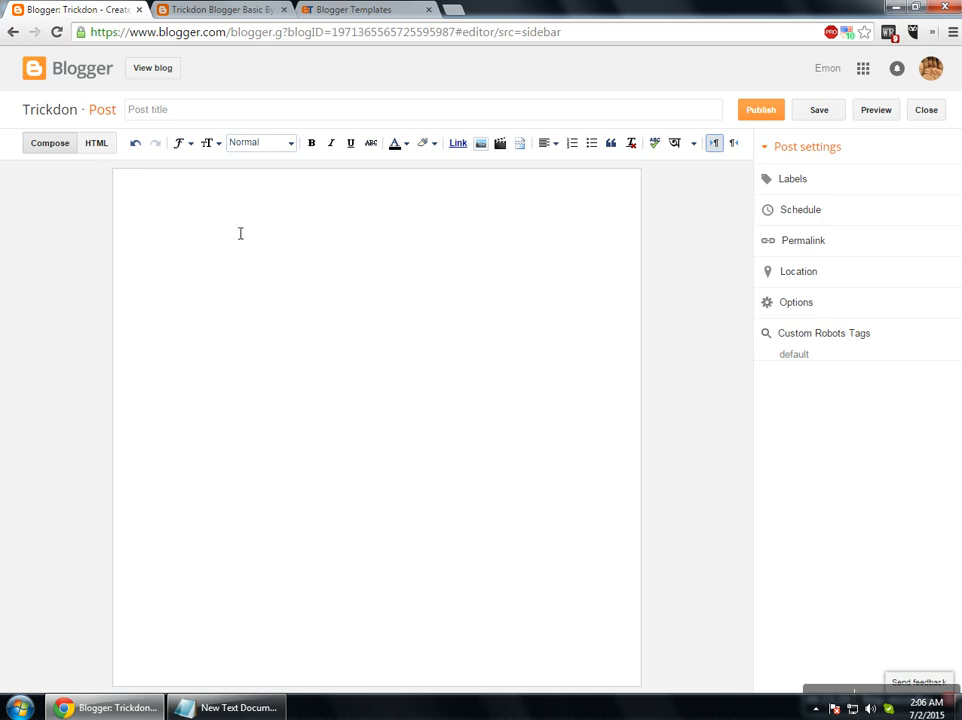
{"action": "left_click", "coordinate": [179, 114]}
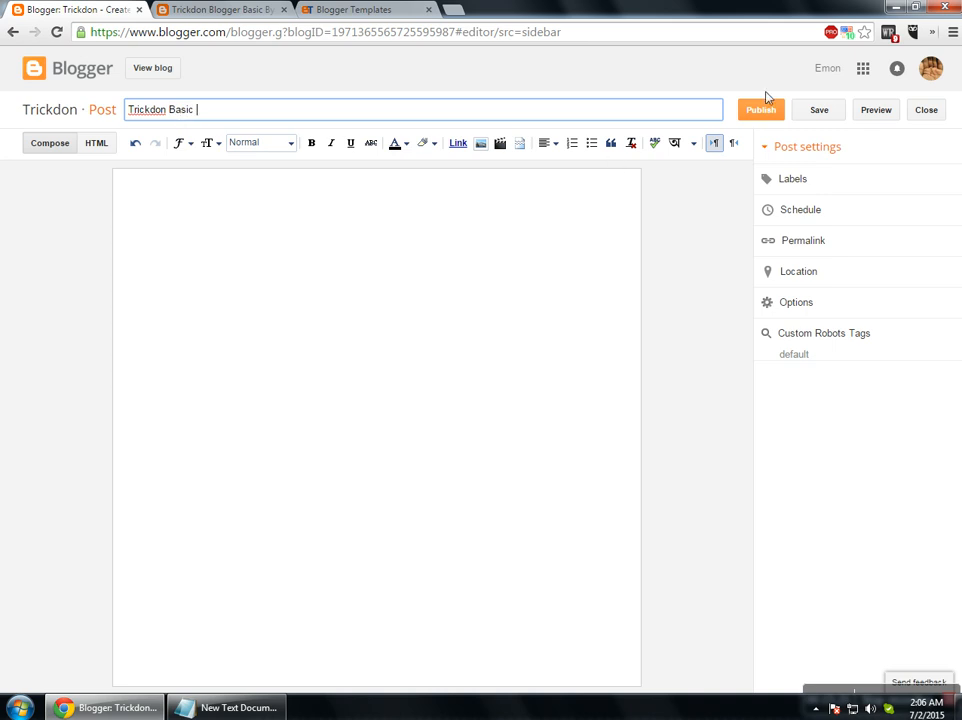
Save the 'Trickdon Basic' draft and enter the labels 'BLogger, Worpress'.
{"action": "left_click", "coordinate": [821, 117]}
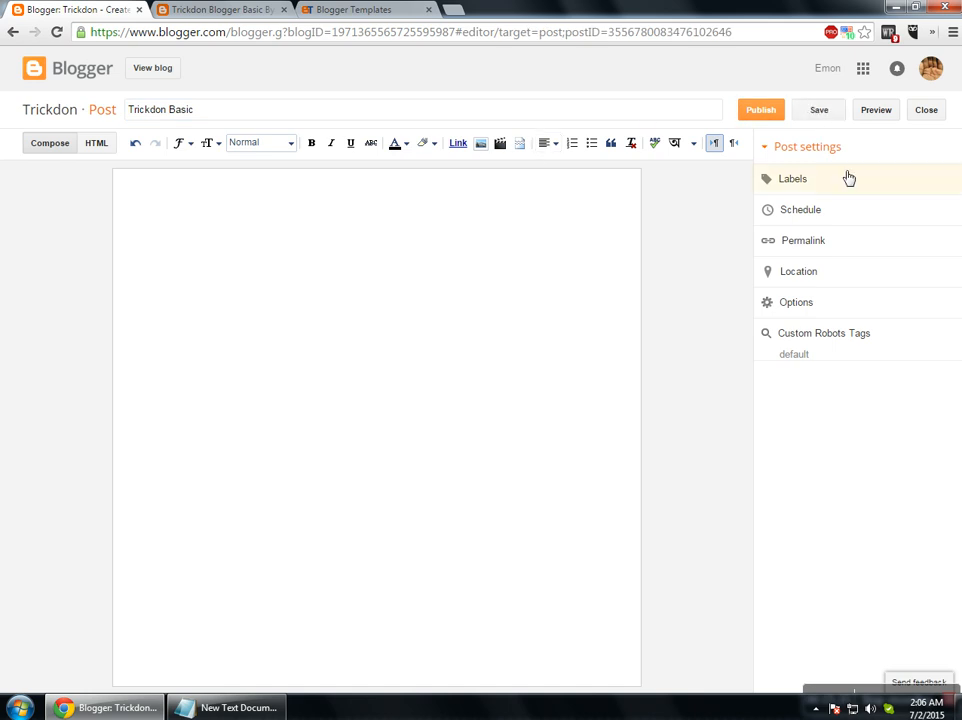
{"action": "left_click", "coordinate": [810, 190]}
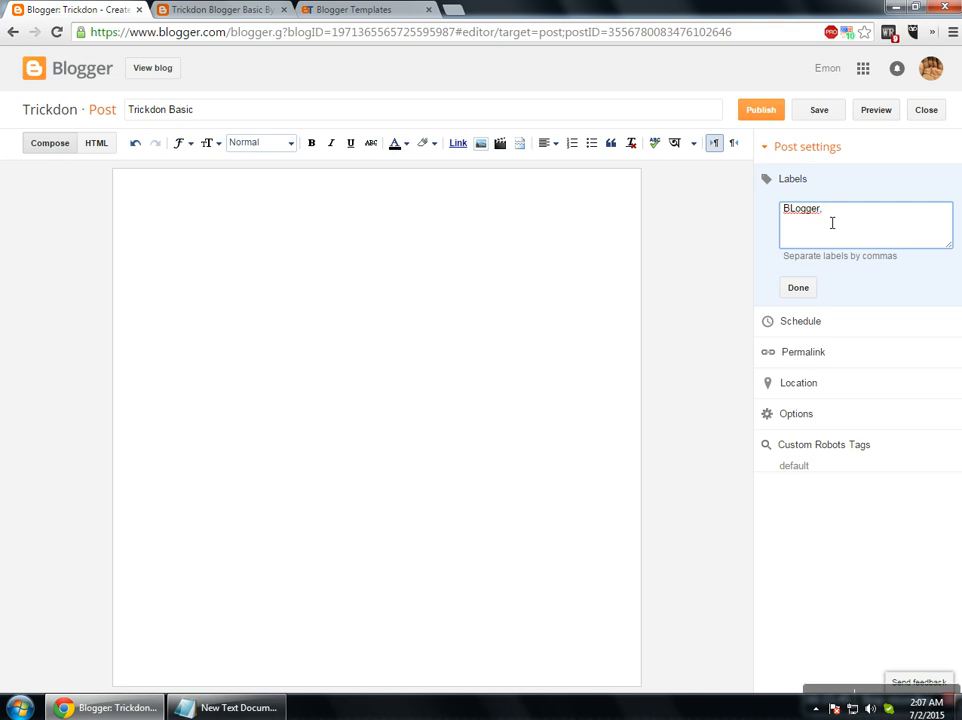
{"action": "type", "text": "BLogger, Worpress,"}
Confirm the labels, schedule the post for Jul 30, 2015 at 4:00 AM, then revert to Automatic.
{"action": "left_click", "coordinate": [797, 289]}
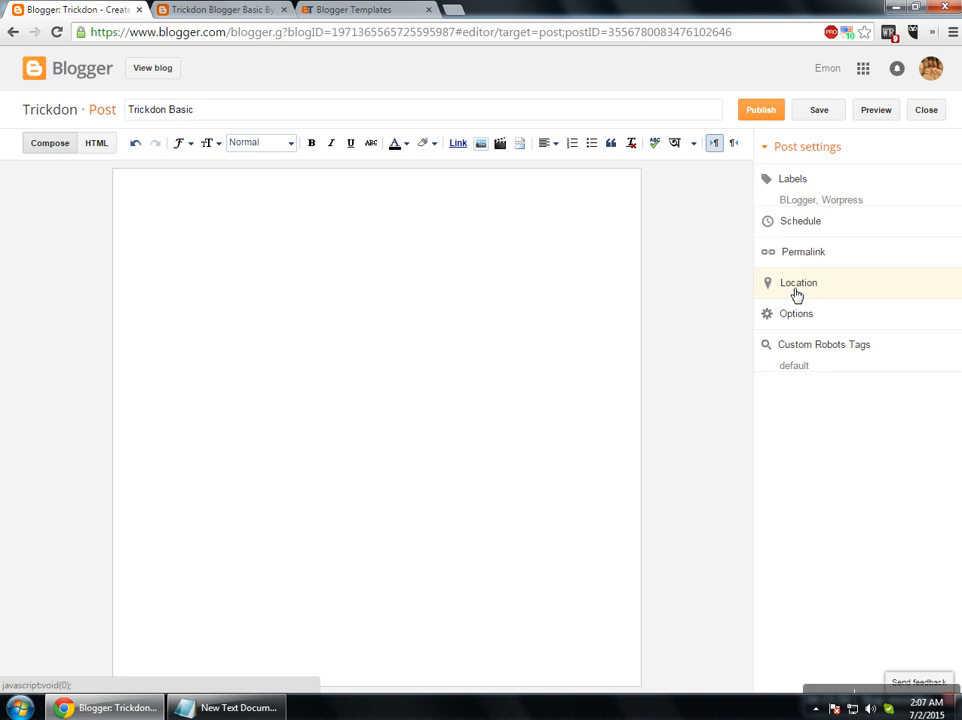
{"action": "left_click", "coordinate": [812, 233]}
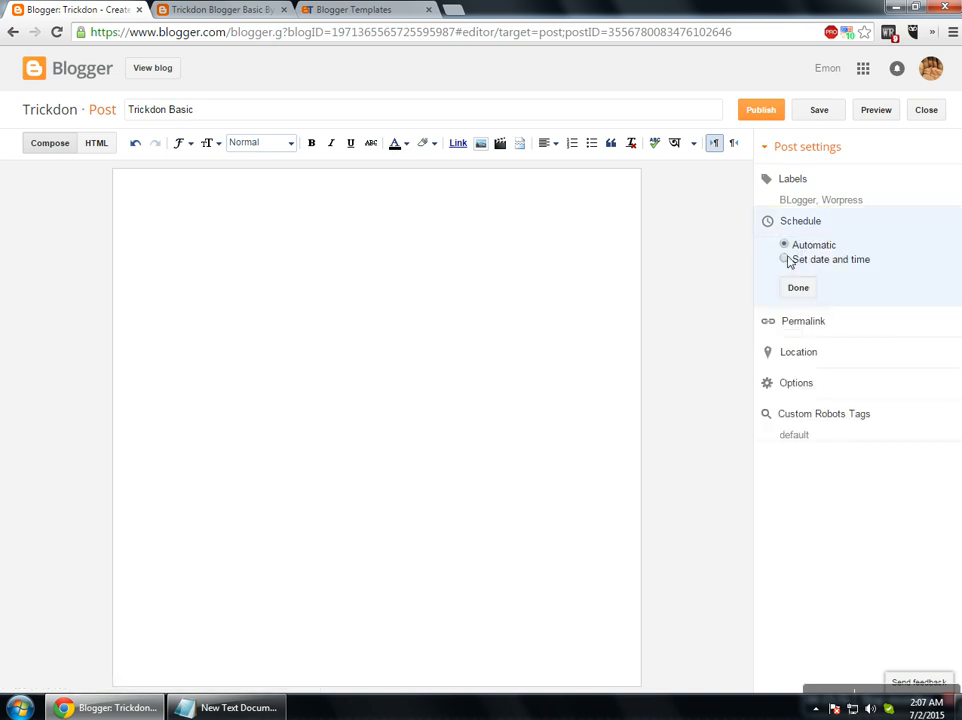
{"action": "double_click", "coordinate": [800, 246]}
{"action": "left_click", "coordinate": [856, 245]}
{"action": "left_click", "coordinate": [810, 260]}
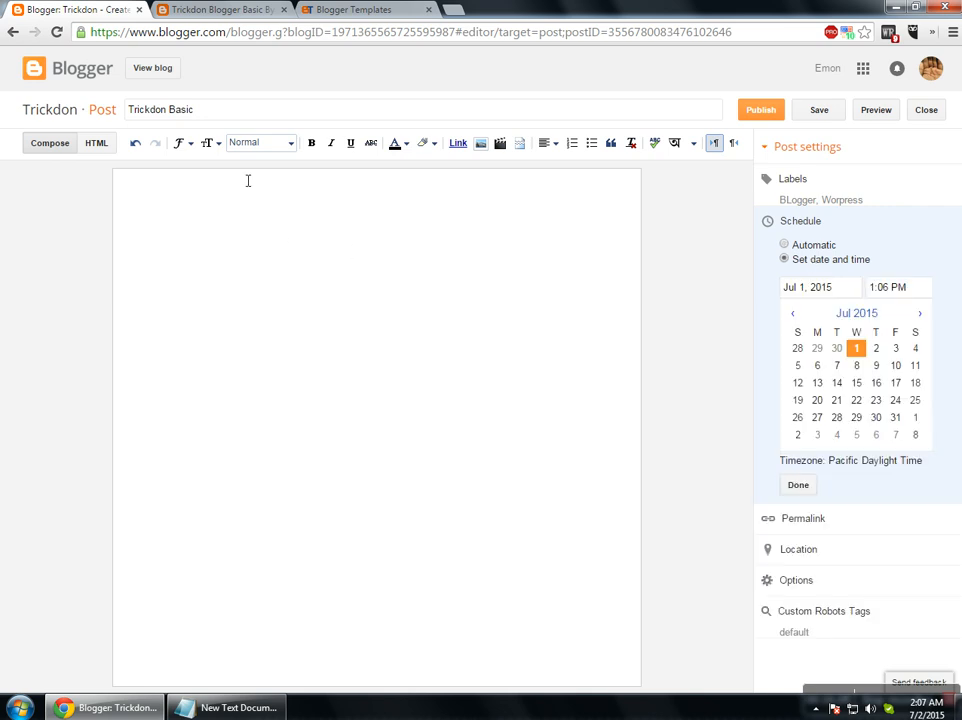
{"action": "left_click", "coordinate": [879, 421]}
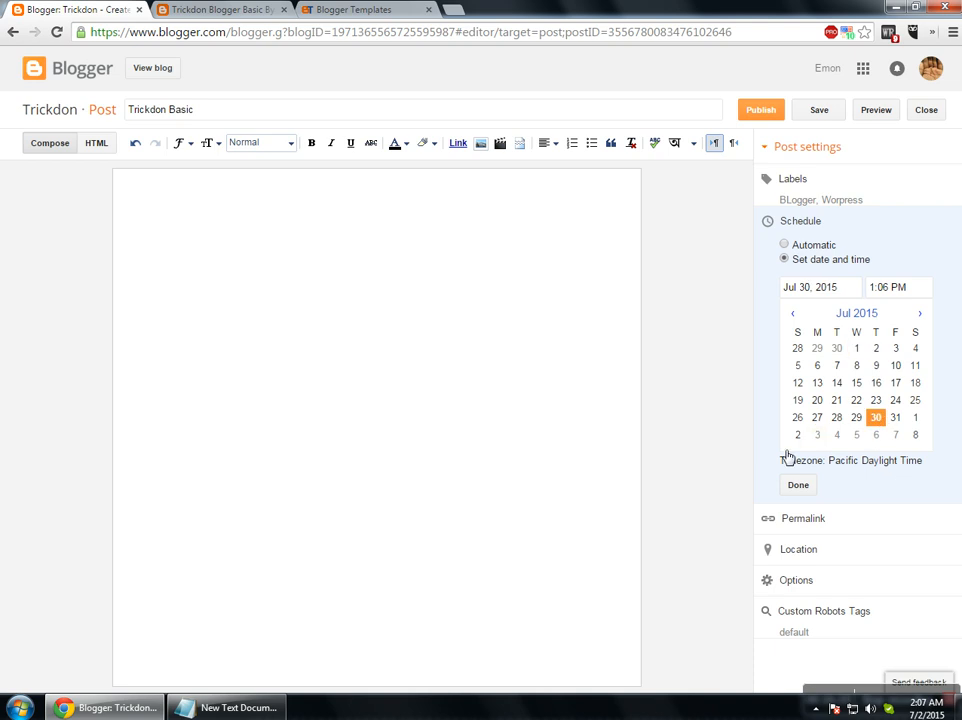
{"action": "left_click", "coordinate": [891, 288]}
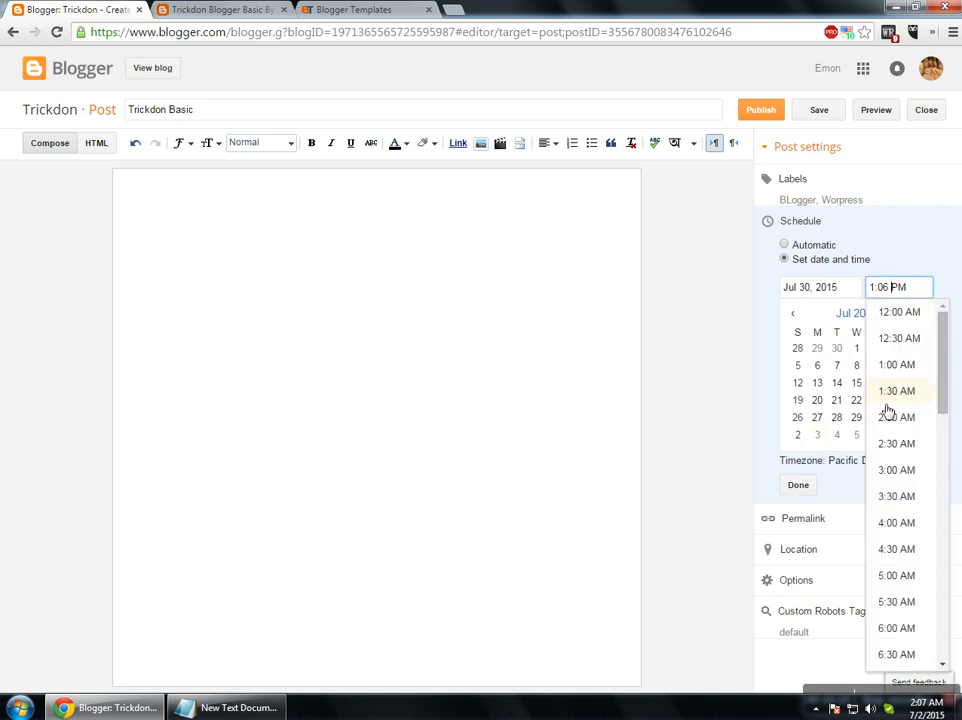
{"action": "left_click", "coordinate": [896, 524]}
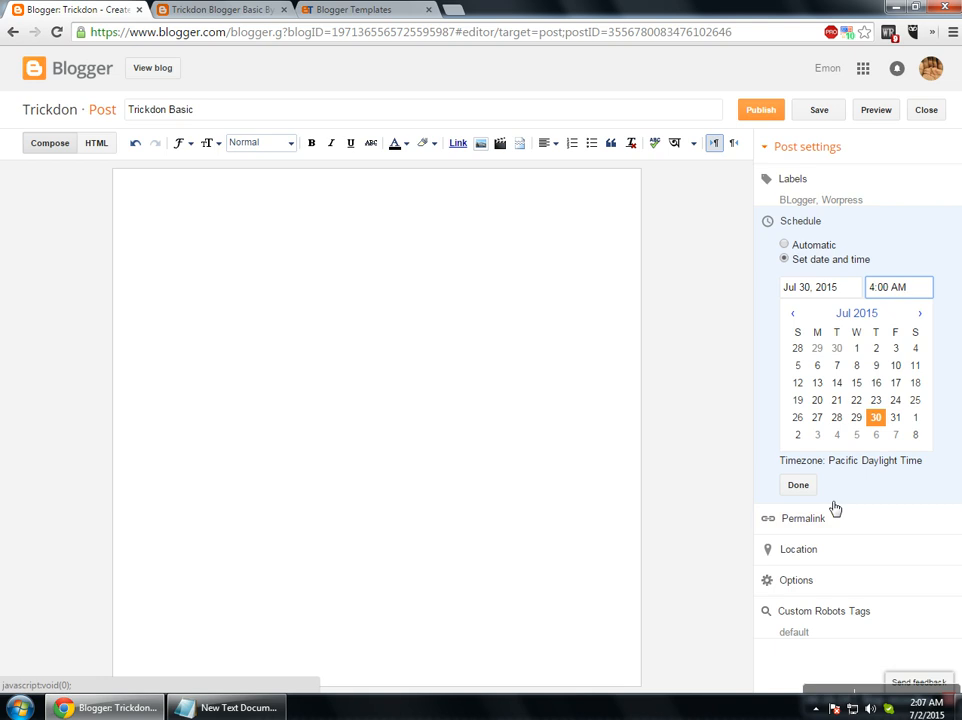
{"action": "left_click", "coordinate": [798, 486]}
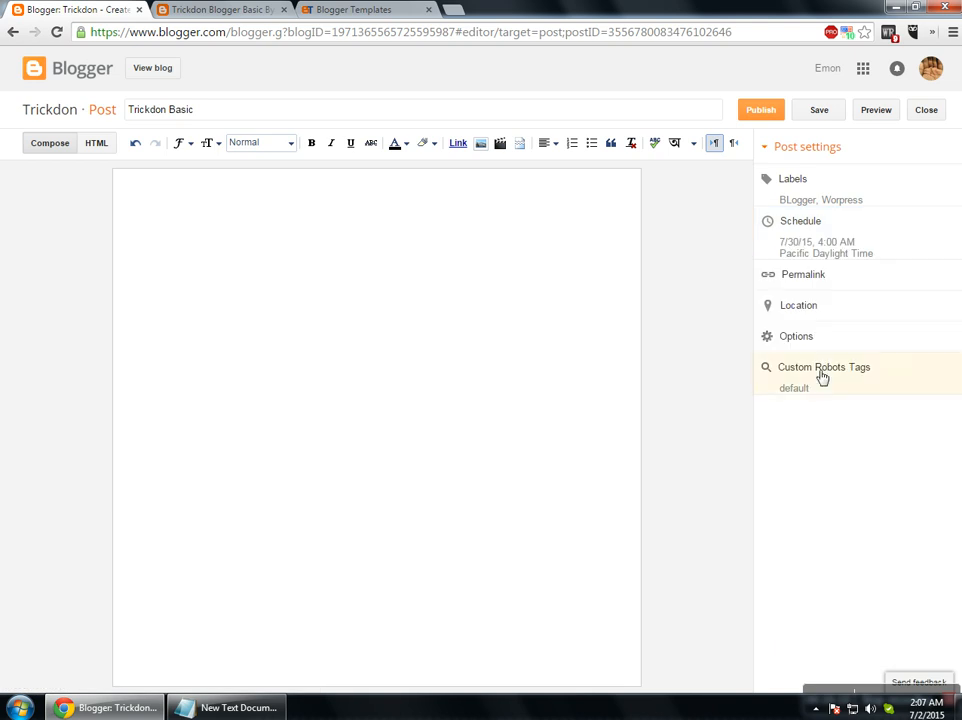
{"action": "left_click", "coordinate": [816, 224]}
{"action": "left_click", "coordinate": [785, 245]}
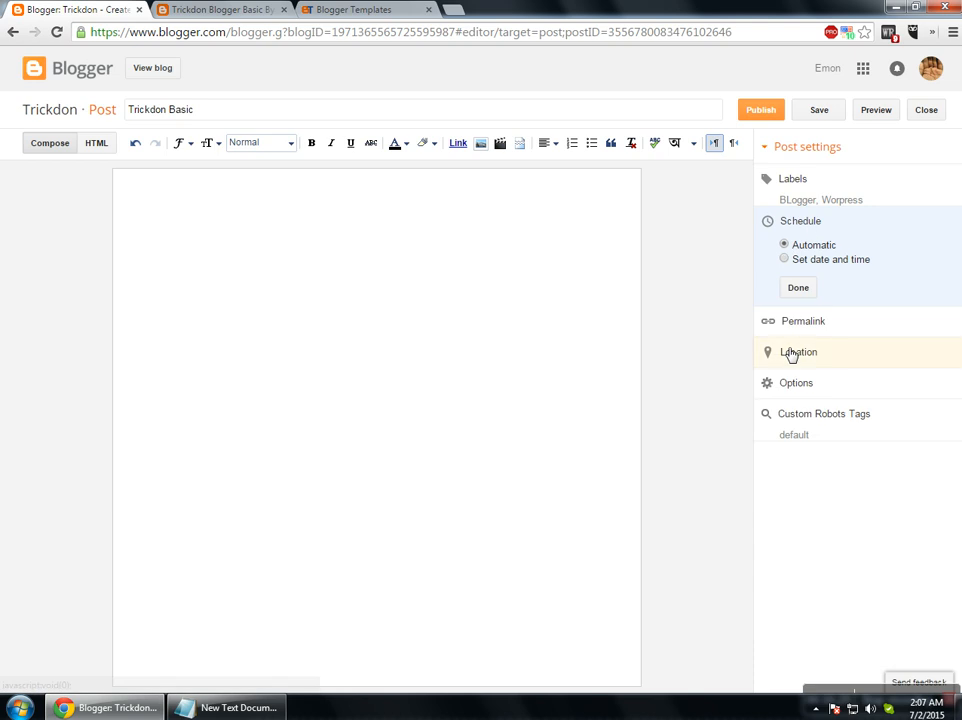
Confirm the Automatic schedule and choose Custom Permalink for the post.
{"action": "left_click", "coordinate": [798, 287]}
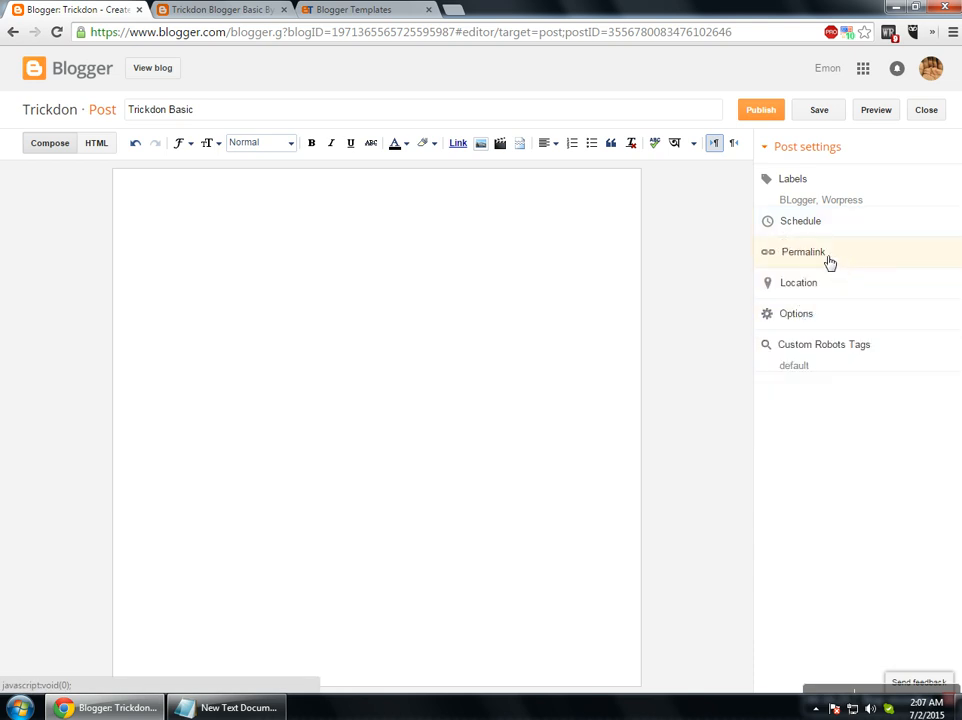
{"action": "left_click", "coordinate": [829, 262]}
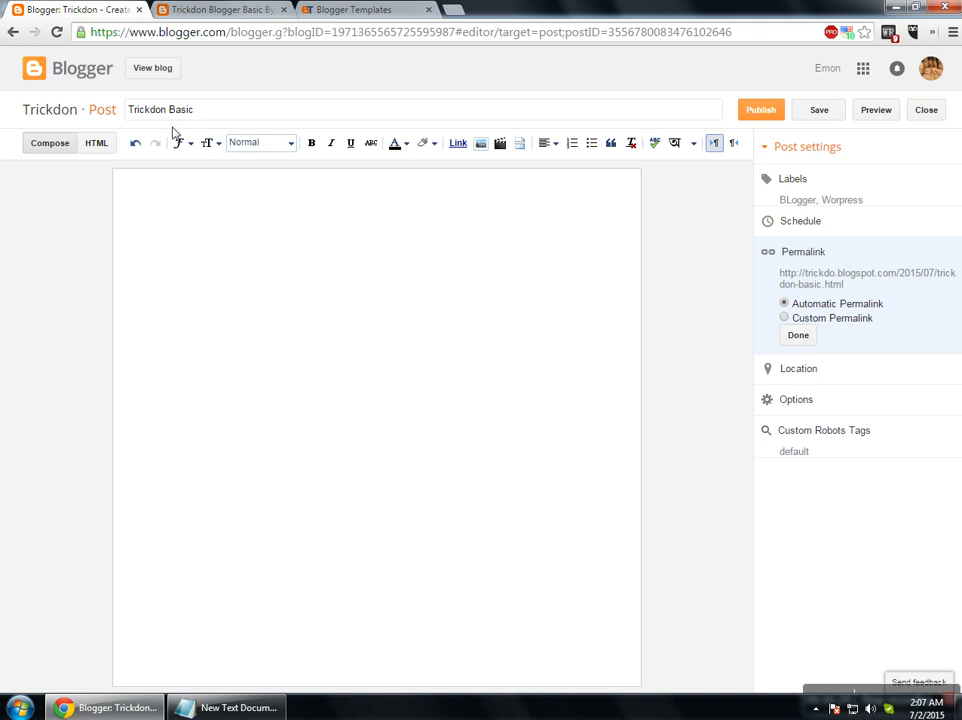
{"action": "left_click", "coordinate": [784, 317]}
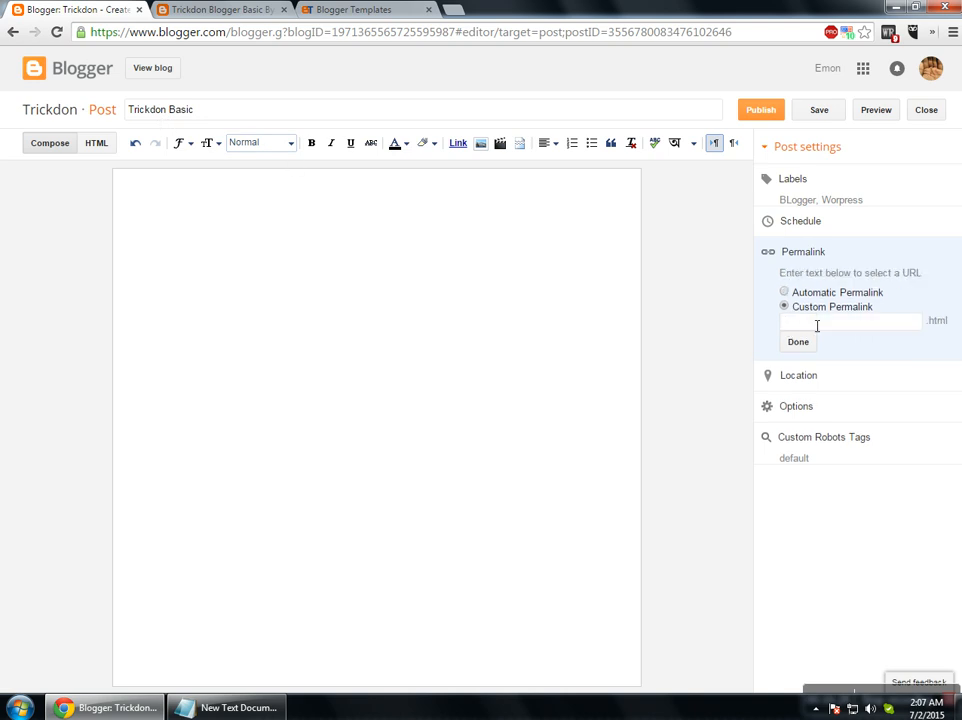
{"action": "left_click", "coordinate": [848, 328]}
{"action": "left_click", "coordinate": [785, 292]}
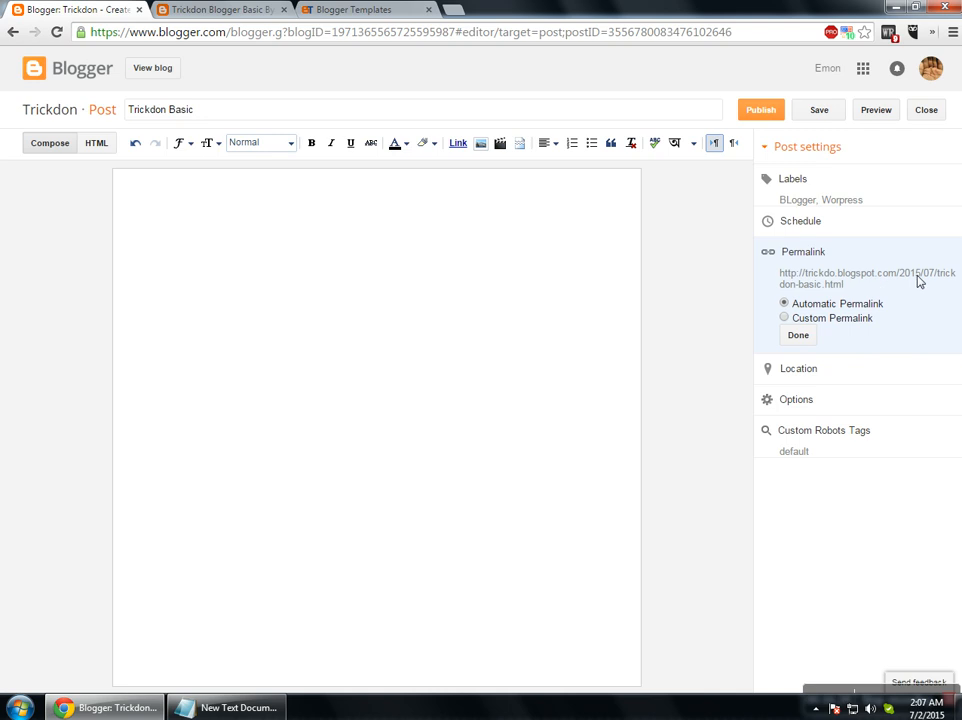
{"action": "left_click", "coordinate": [784, 317]}
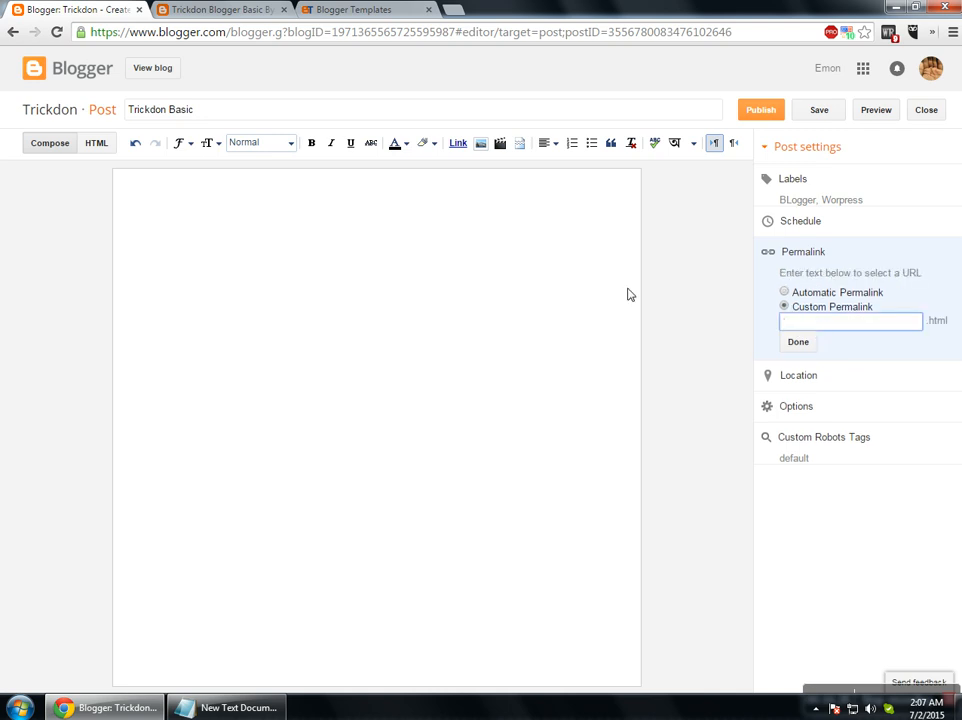
Type the permalink slug beginning 'trickdon-basic-by' and remove the invalid characters.
{"action": "type", "text": "trick"}
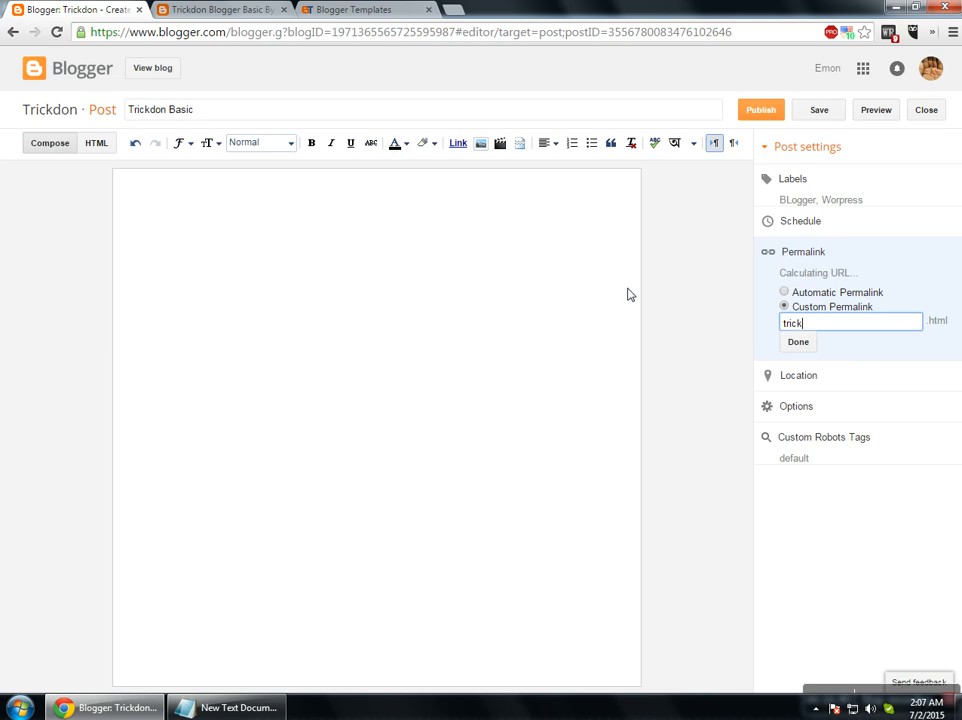
{"action": "type", "text": "don-basic-"}
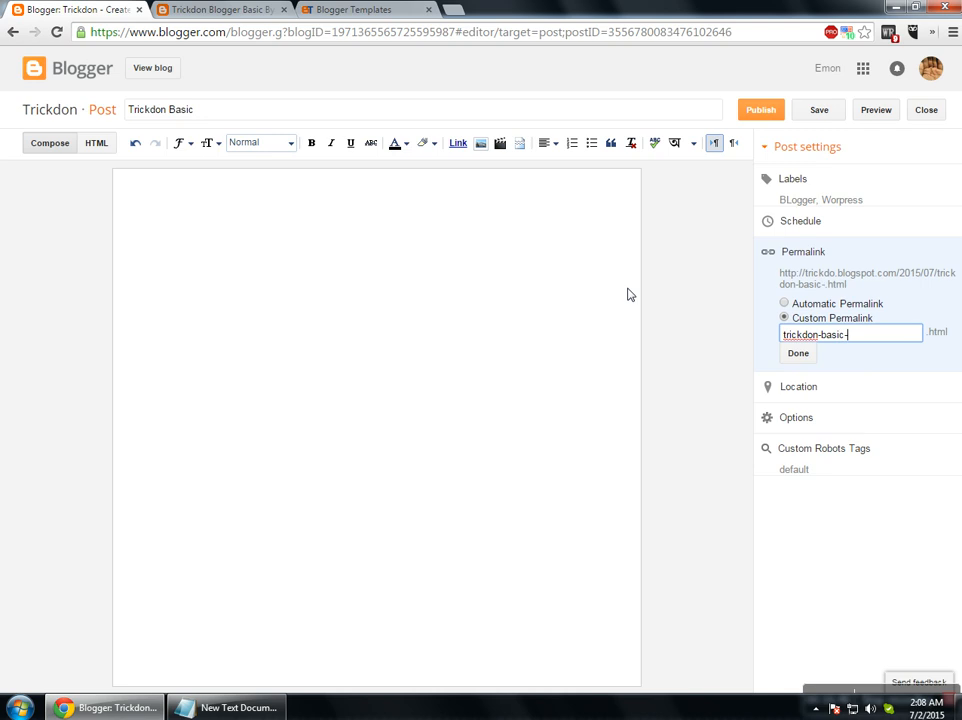
{"action": "type", "text": "by"}
{"action": "type", "text": "-imo"}
{"action": "key", "text": "Left"}
{"action": "key", "text": "Left"}
{"action": "key", "text": "Left"}
{"action": "key", "text": "BackSpace"}
{"action": "key", "text": "BackSpace"}
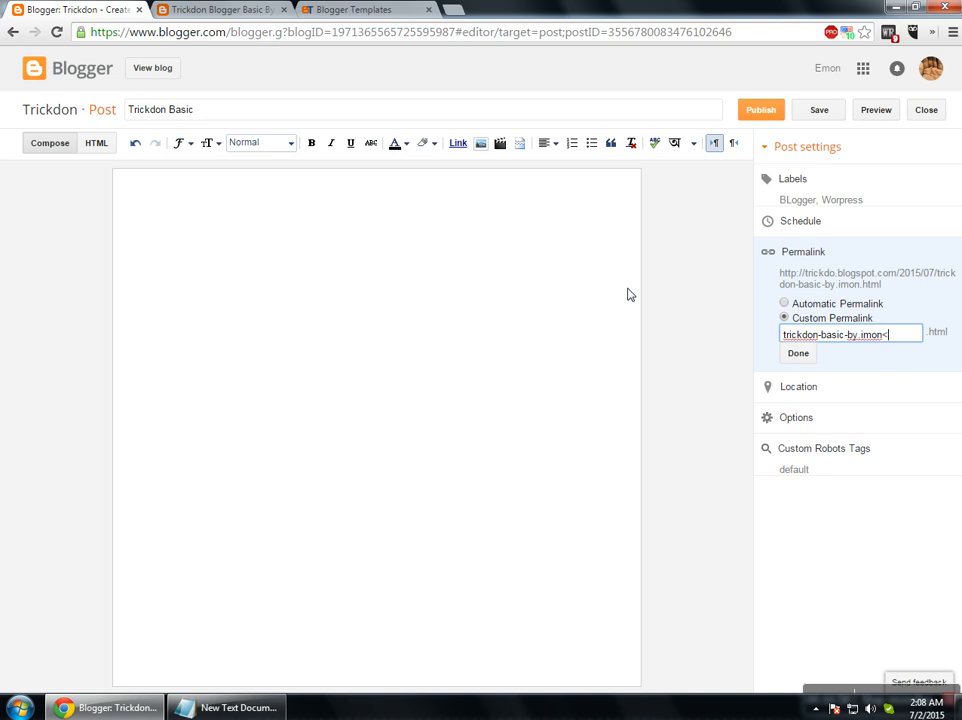
{"action": "type", "text": "<"}
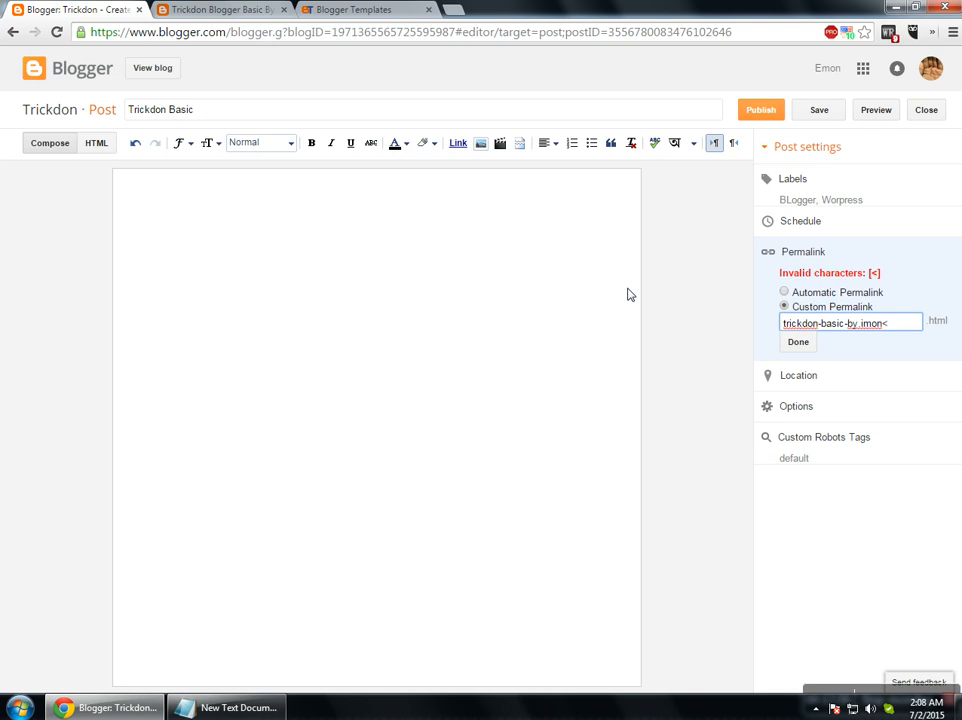
{"action": "key", "text": "BackSpace"}
{"action": "type", "text": "_"}
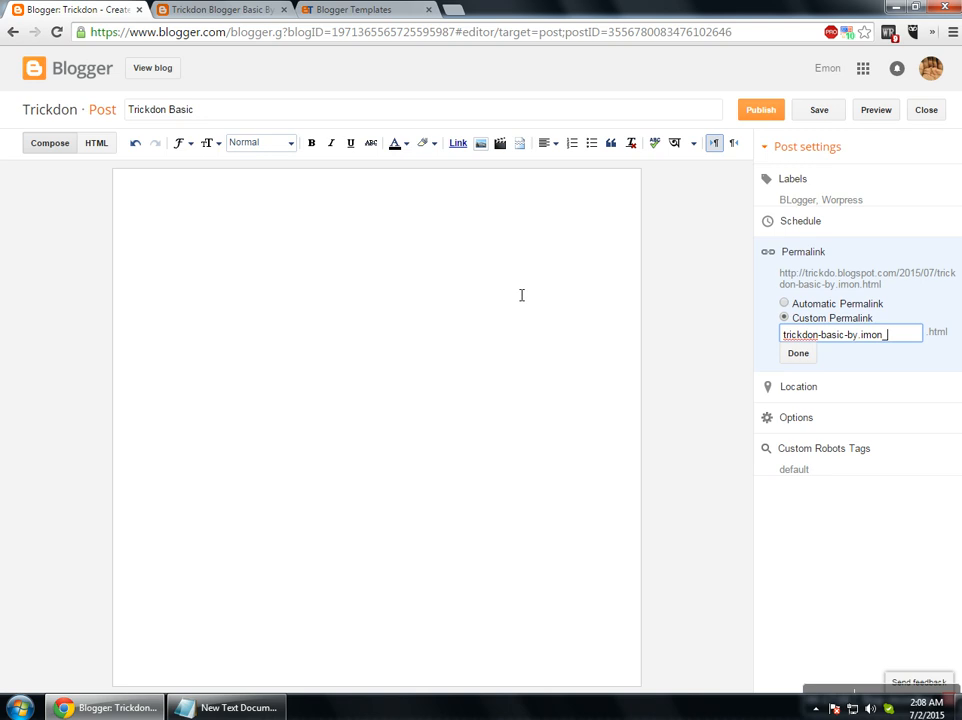
{"action": "key", "text": "Left"}
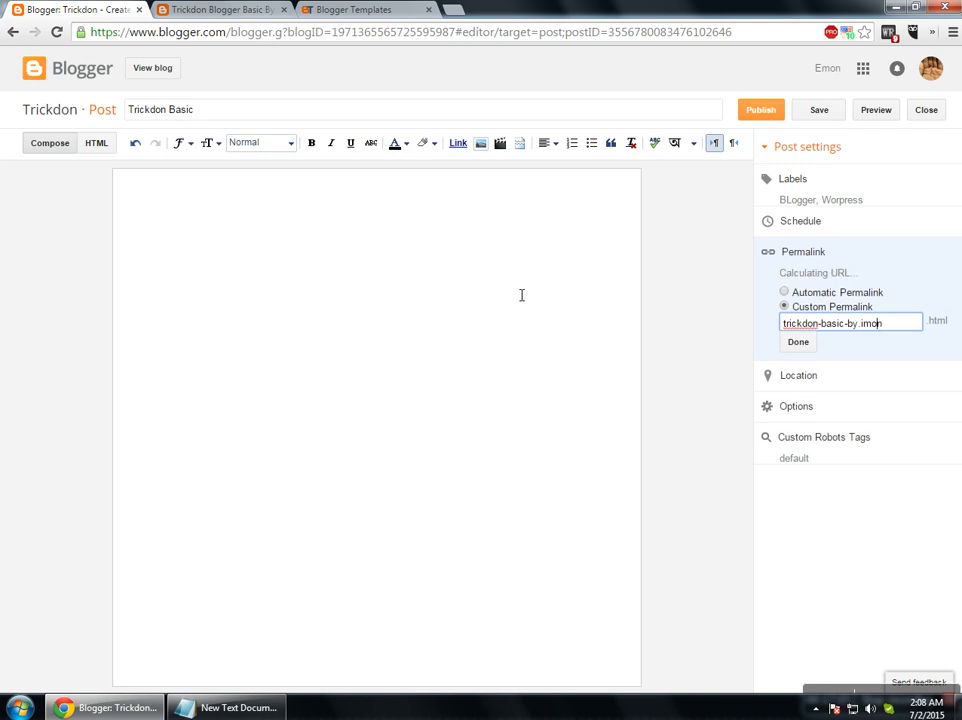
{"action": "type", "text": "\""}
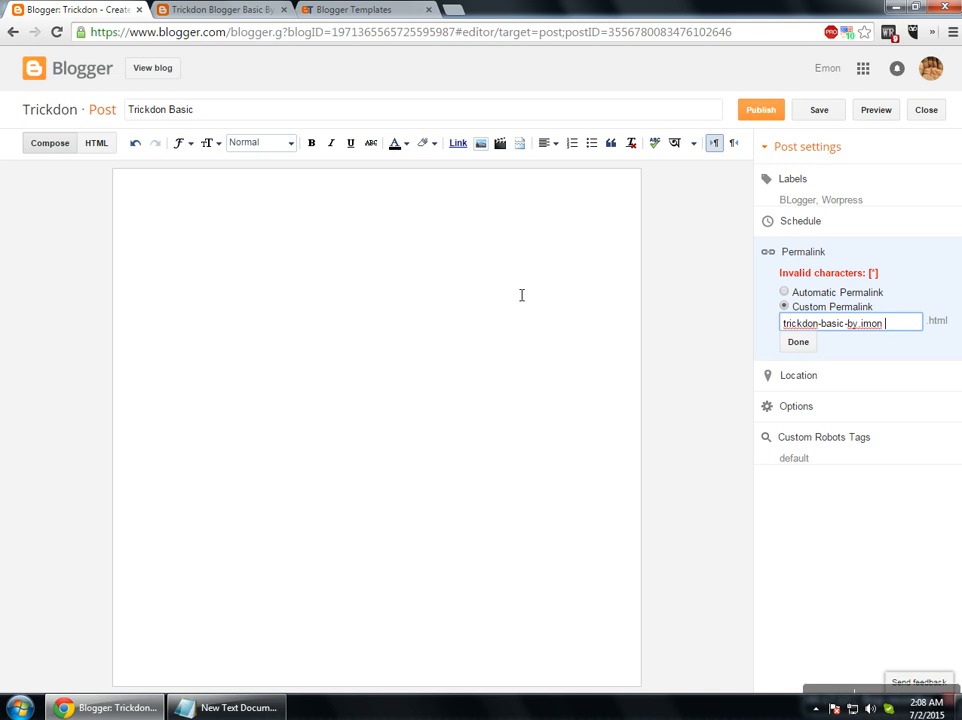
{"action": "key", "text": "BackSpace"}
{"action": "key", "text": "BackSpace"}
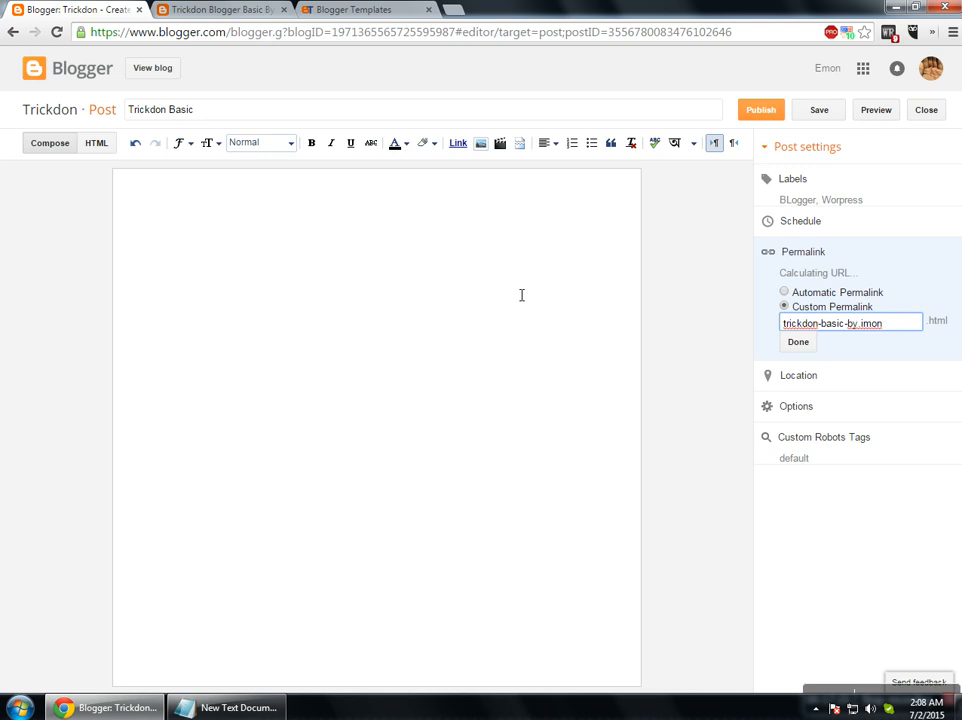
Confirm the custom permalink and block the site's access to your location.
{"action": "left_click", "coordinate": [808, 358]}
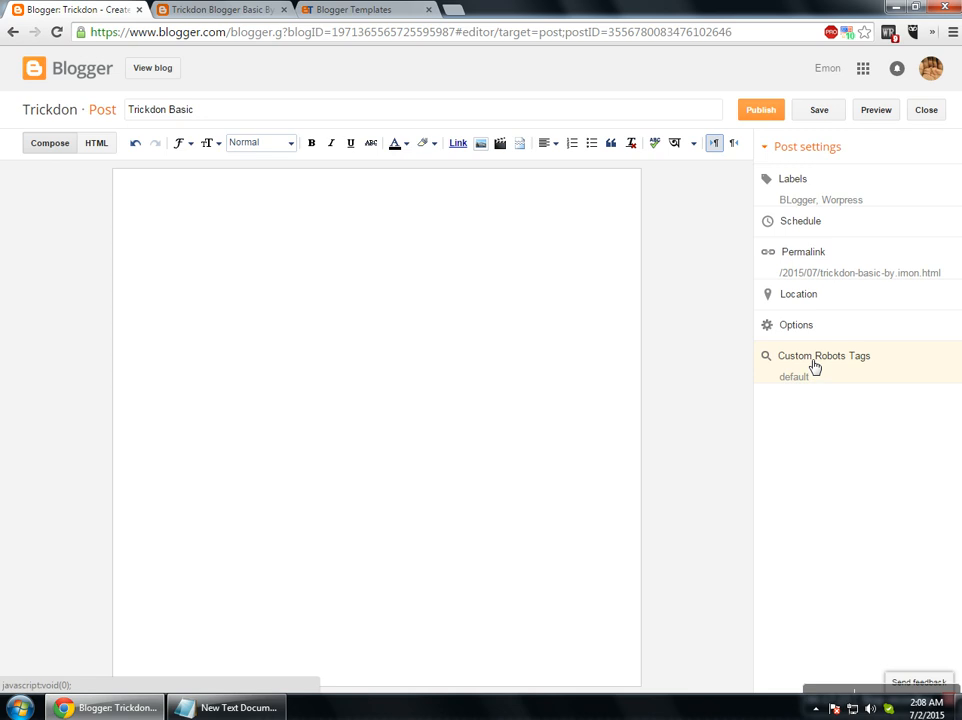
{"action": "left_click", "coordinate": [816, 304]}
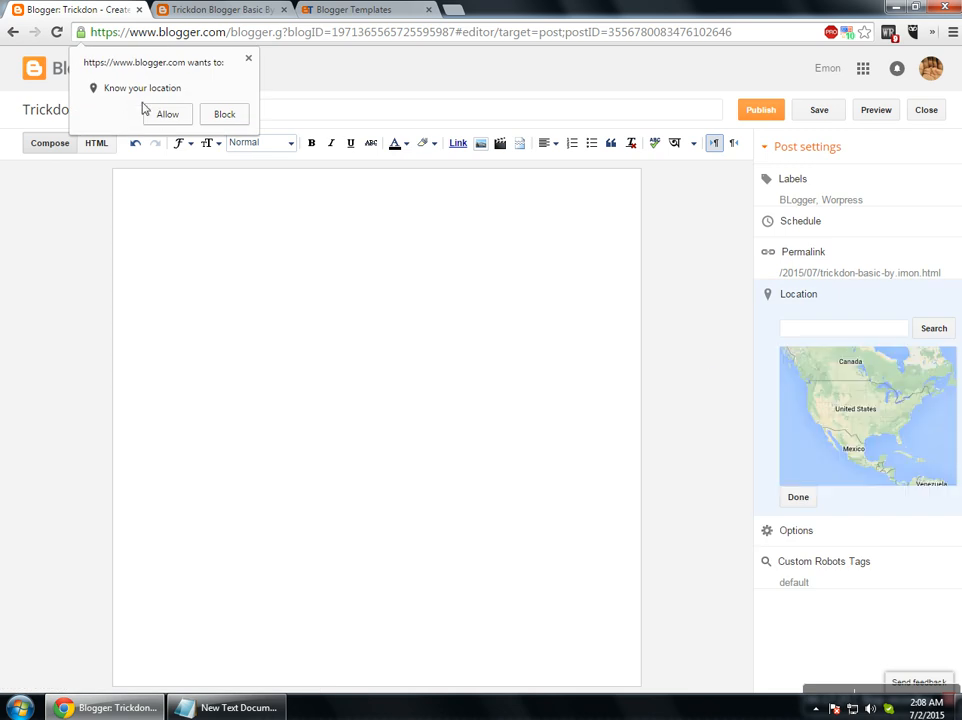
{"action": "left_click", "coordinate": [218, 114]}
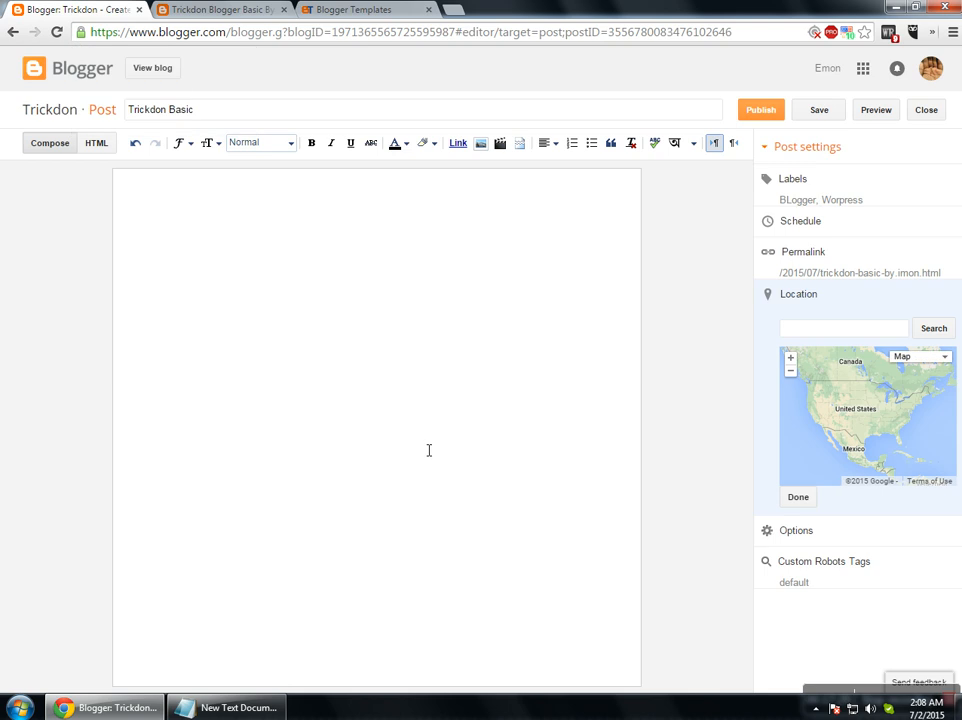
{"action": "left_click", "coordinate": [786, 497]}
{"action": "left_click", "coordinate": [796, 300]}
{"action": "left_click", "coordinate": [803, 498]}
In the post's Options, keep reader comments allowed.
{"action": "left_click", "coordinate": [805, 336]}
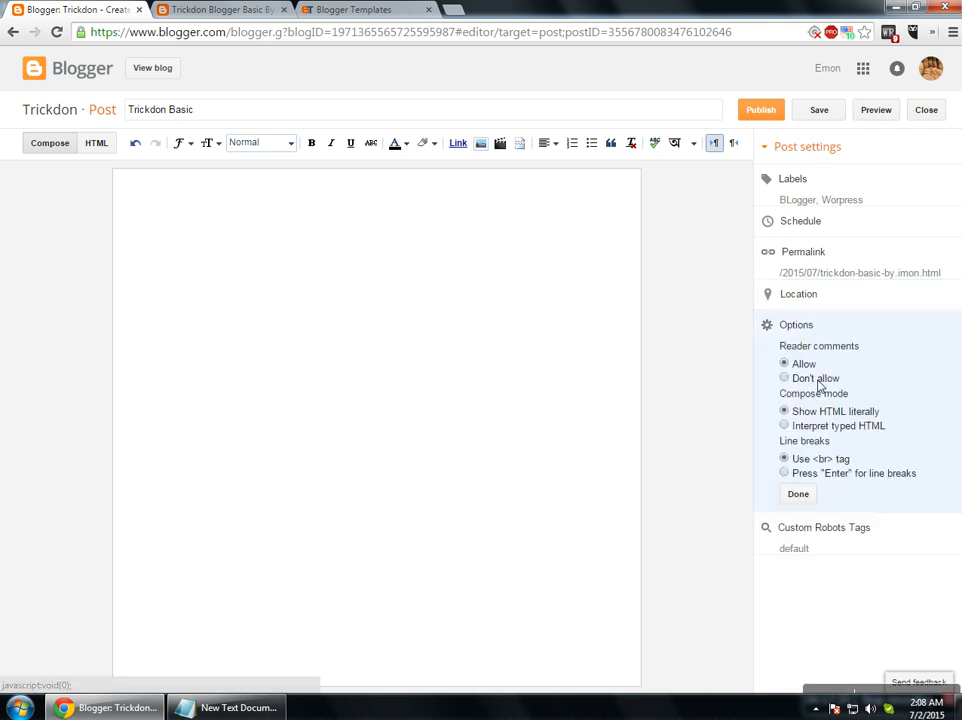
{"action": "left_click_drag", "start_coordinate": [781, 352], "coordinate": [870, 357]}
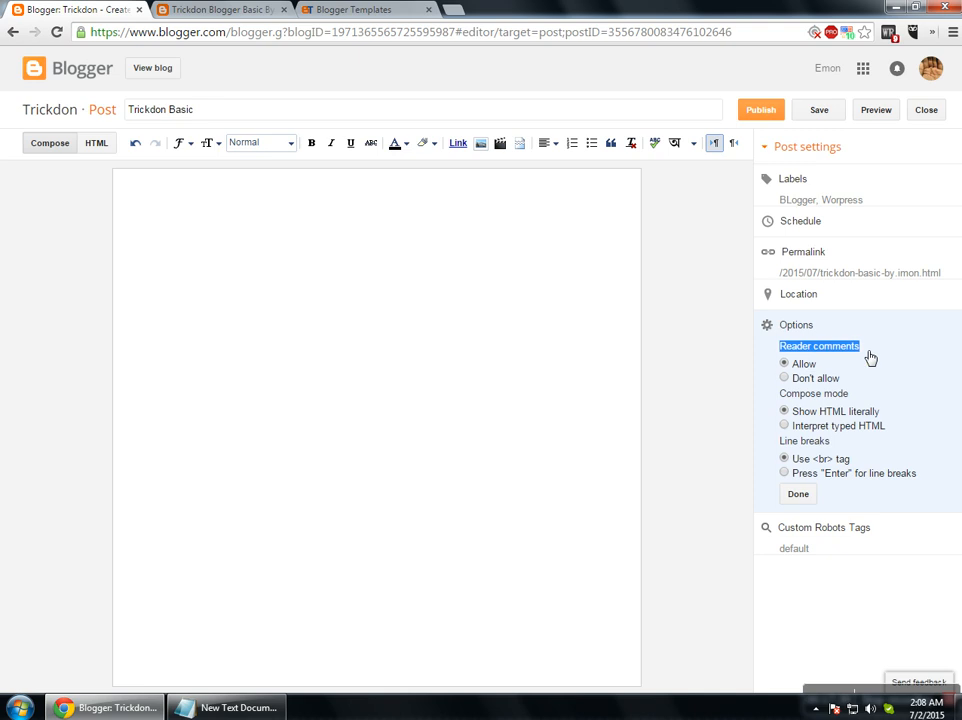
{"action": "left_click", "coordinate": [784, 378]}
{"action": "left_click", "coordinate": [784, 364]}
{"action": "left_click", "coordinate": [232, 363]}
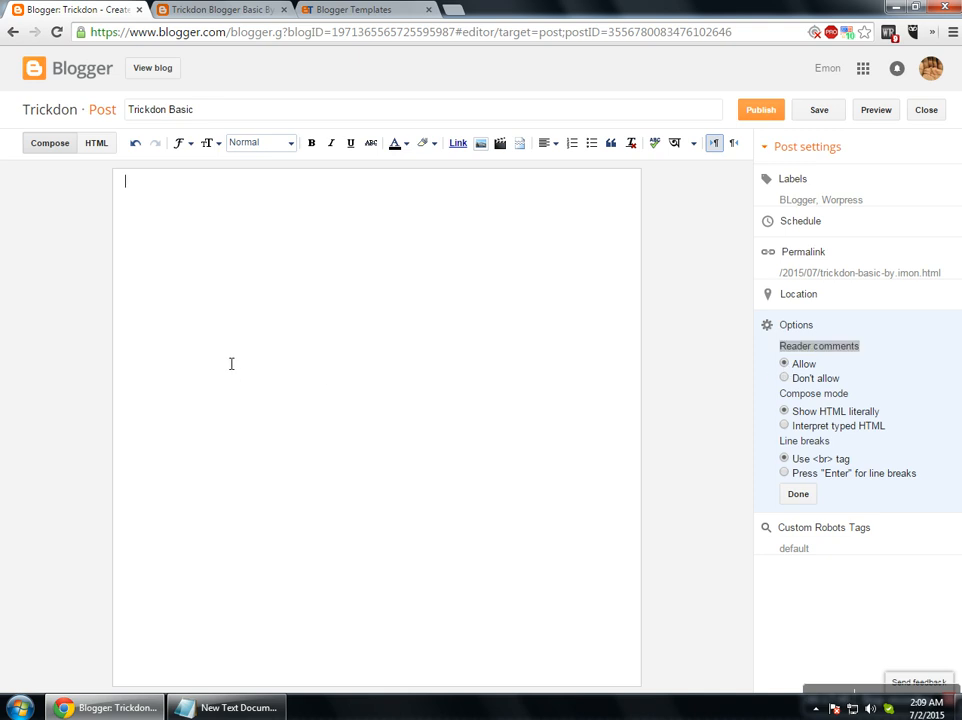
Set compose mode to show typed HTML literally, then view Custom Robots Tags (default, all, noodp).
{"action": "left_click", "coordinate": [785, 424]}
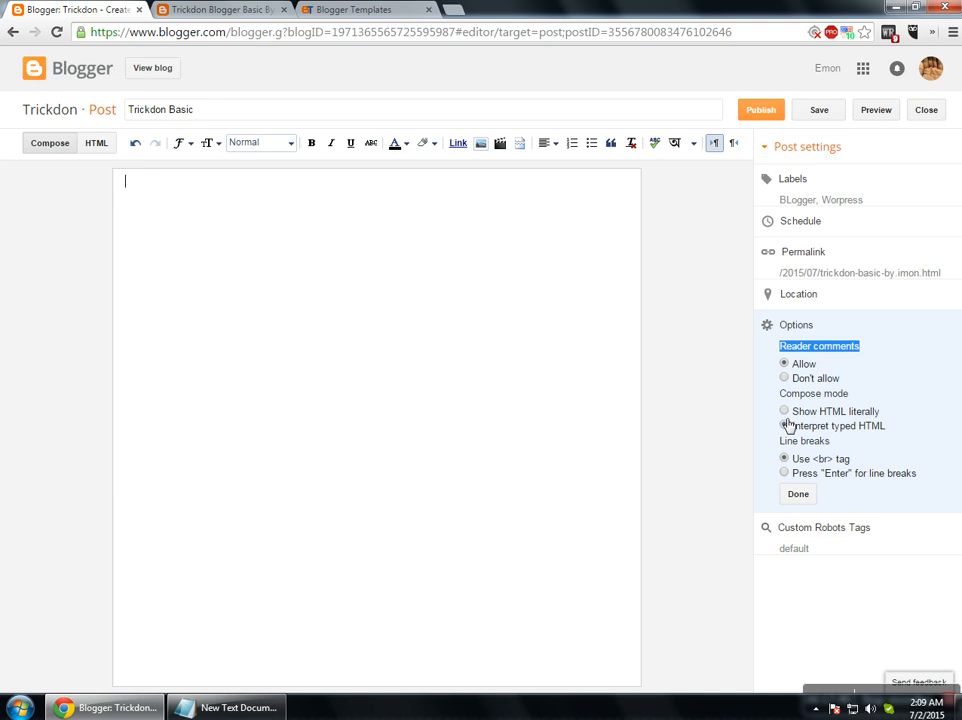
{"action": "left_click", "coordinate": [784, 412]}
{"action": "left_click", "coordinate": [785, 425]}
{"action": "left_click", "coordinate": [784, 417]}
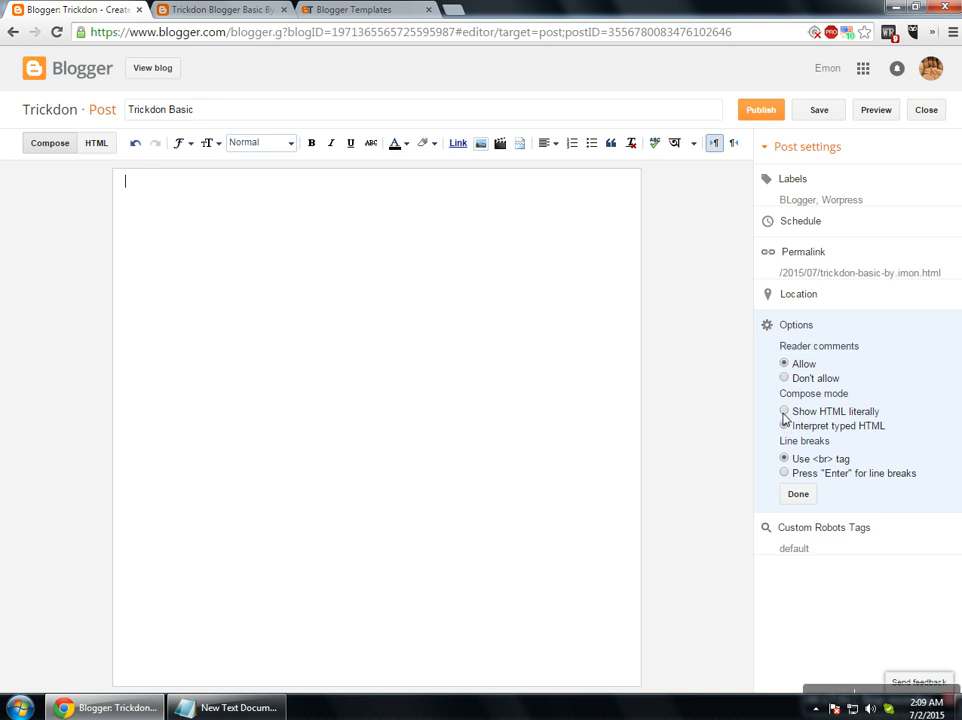
{"action": "left_click", "coordinate": [785, 411]}
{"action": "double_click", "coordinate": [801, 444]}
{"action": "left_click", "coordinate": [799, 494]}
{"action": "left_click", "coordinate": [827, 382]}
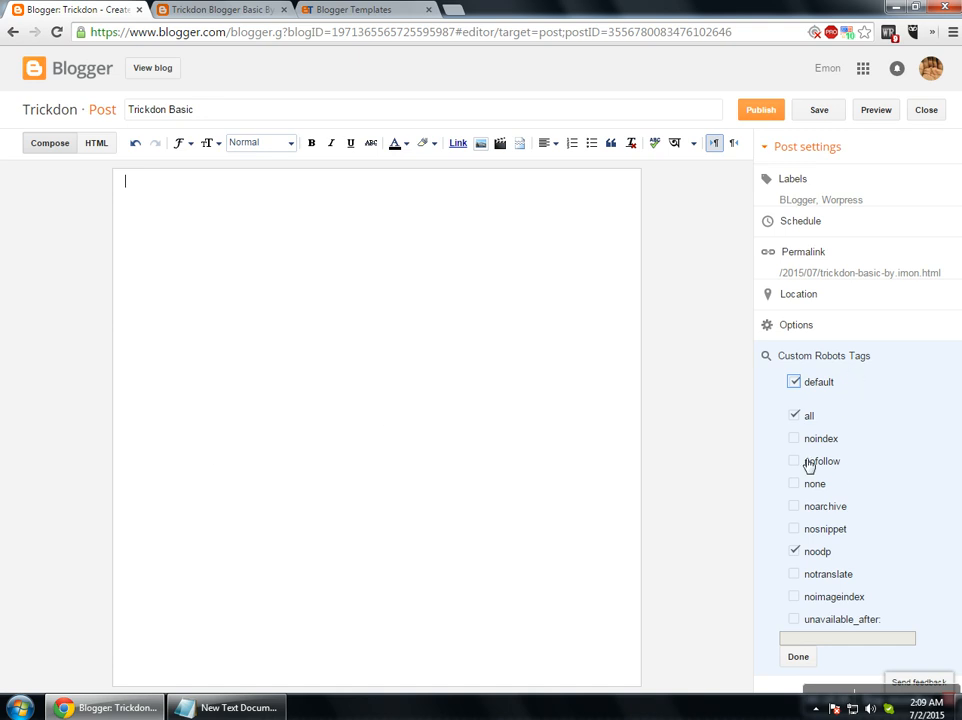
Keep default robots tags, type 'Hello World. I am Fine Thanks For visiting my video...' and select it all.
{"action": "left_click", "coordinate": [798, 657]}
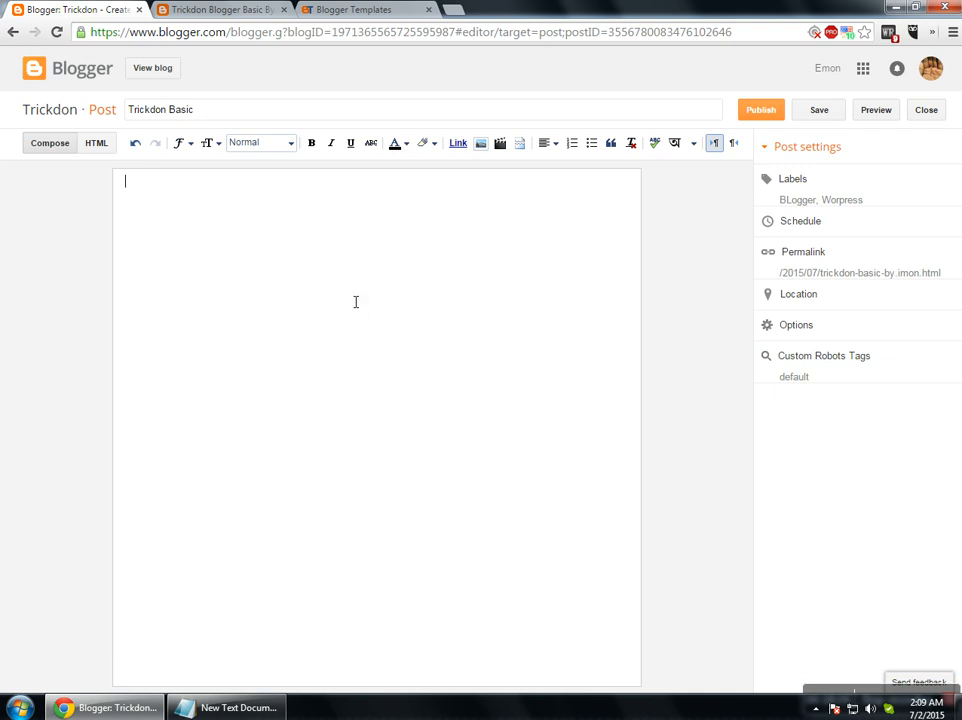
{"action": "type", "text": "Hello World"}
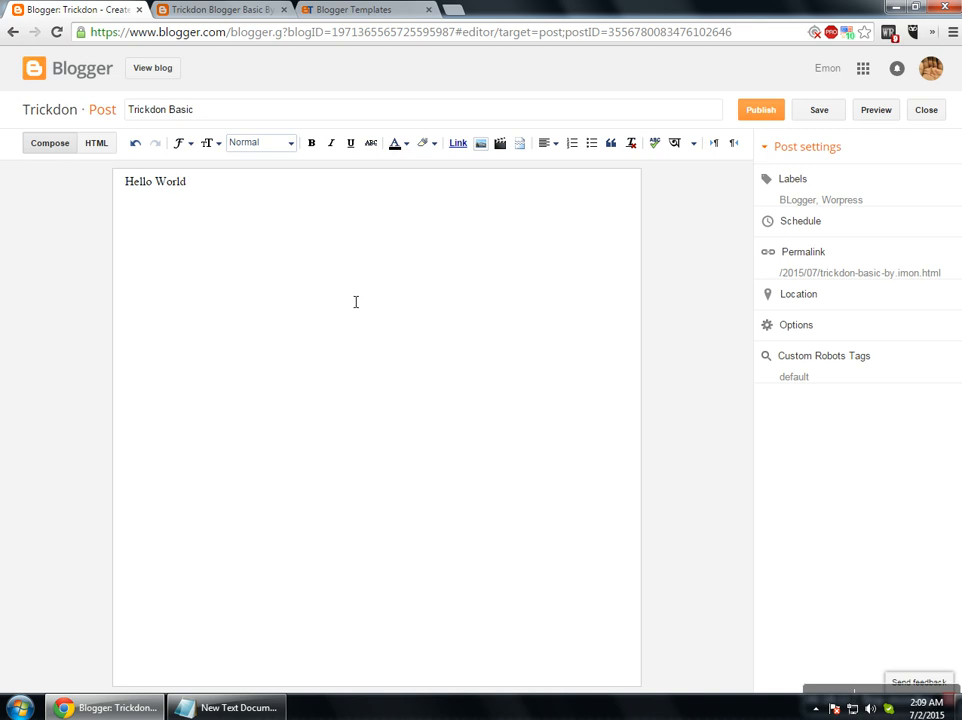
{"action": "type", "text": ". I am Fine. My"}
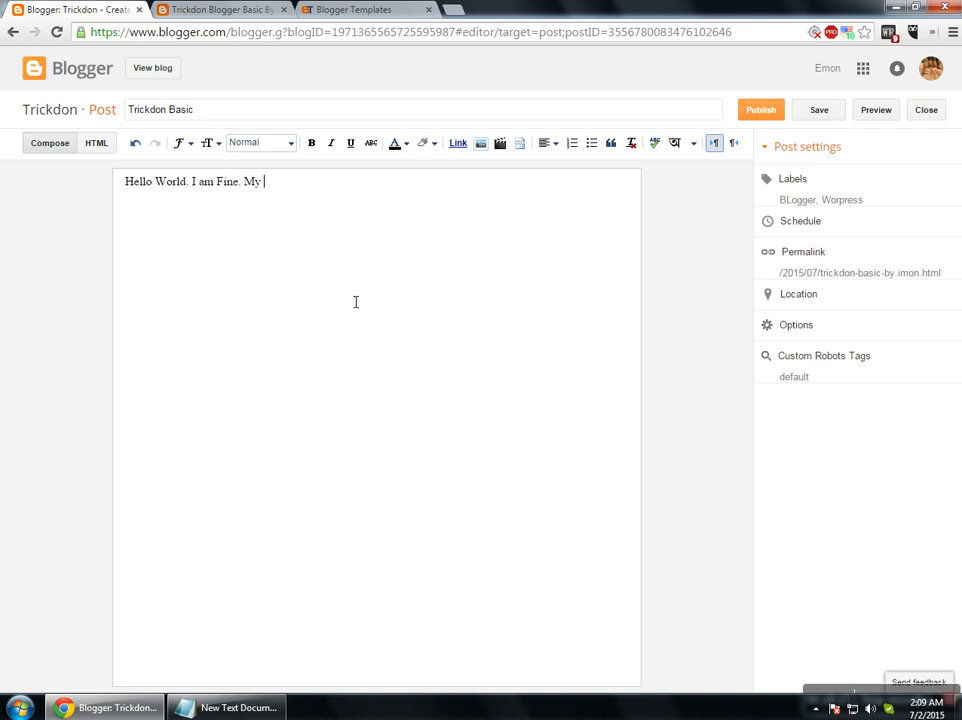
{"action": "key", "text": "BackSpace"}
{"action": "key", "text": "BackSpace"}
{"action": "type", "text": "Thanks For visiting my"}
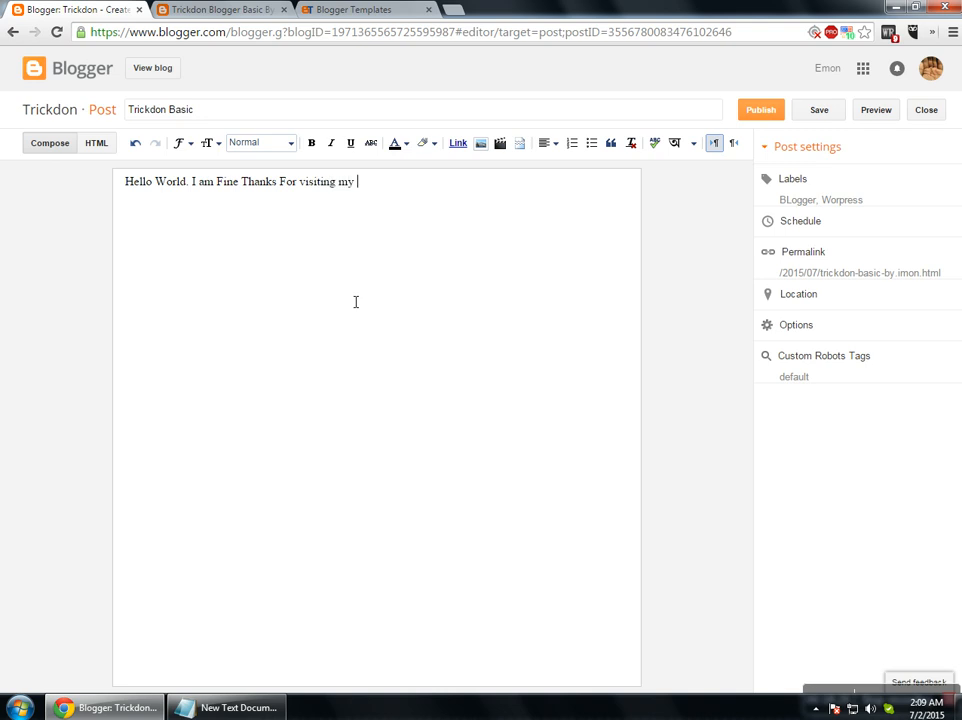
{"action": "type", "text": " video...."}
{"action": "key", "text": "ctrl+a"}
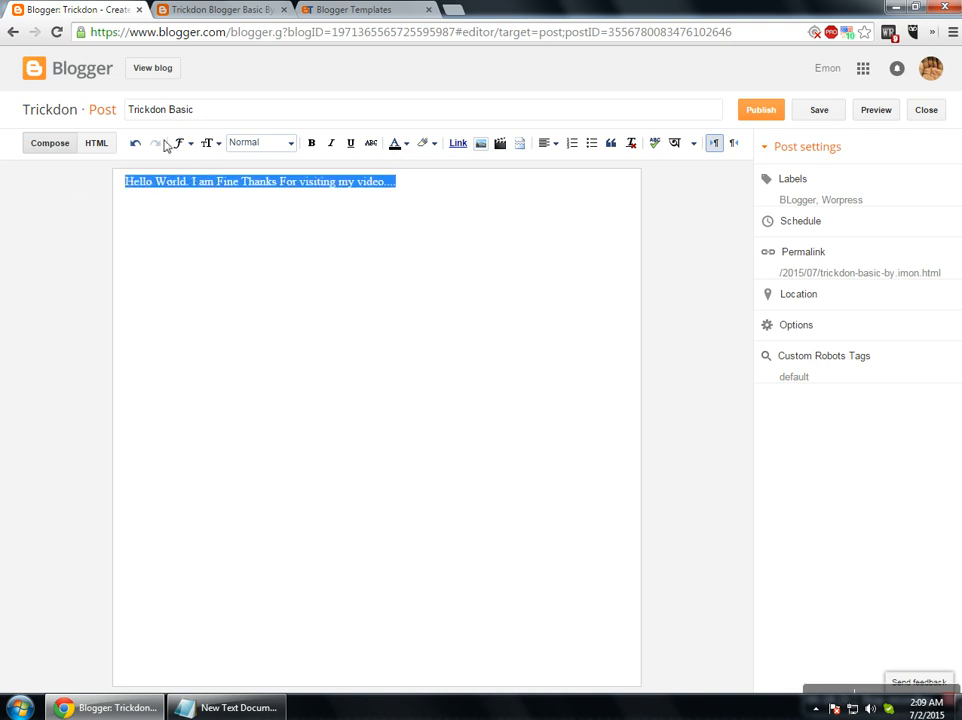
Set the selected body text in Helvetica after trying Georgia.
{"action": "left_click", "coordinate": [180, 145]}
{"action": "left_click", "coordinate": [217, 228]}
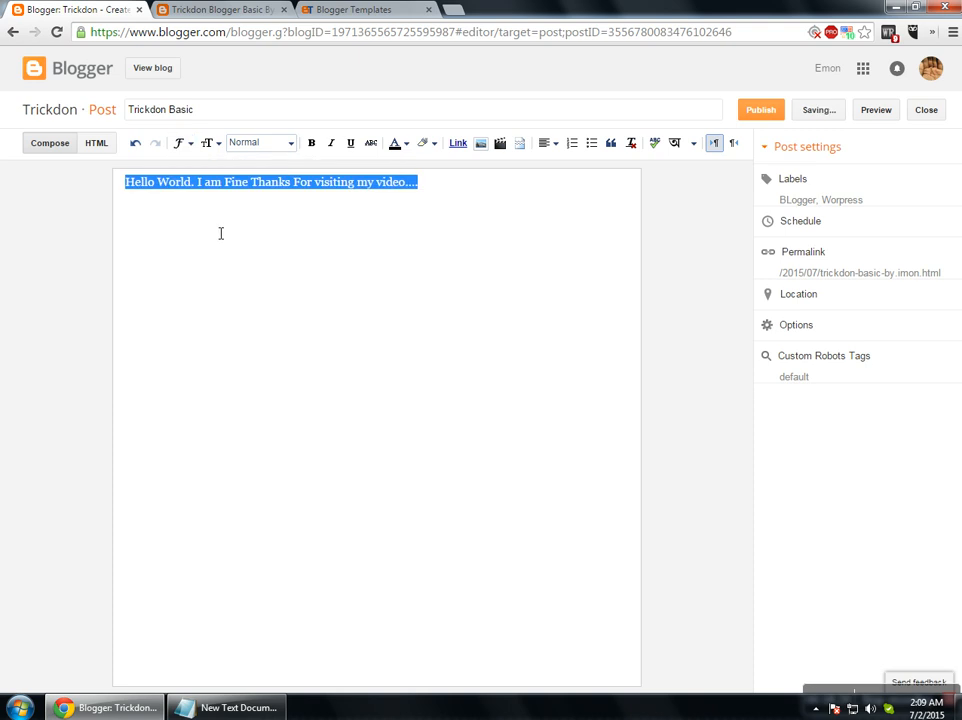
{"action": "left_click", "coordinate": [180, 143]}
{"action": "left_click", "coordinate": [203, 241]}
{"action": "left_click", "coordinate": [180, 143]}
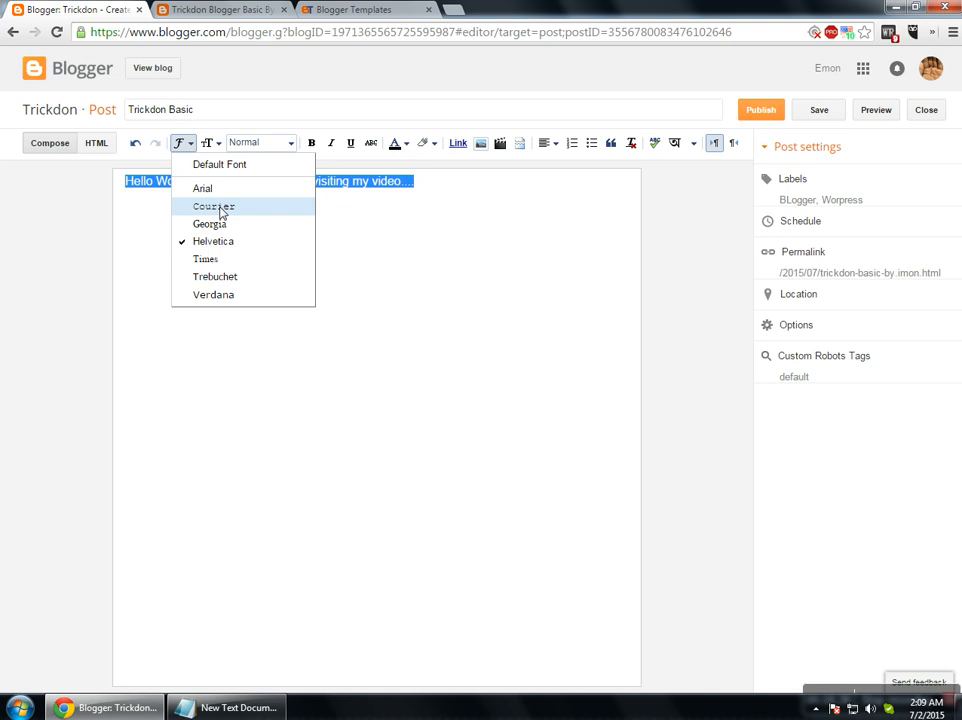
{"action": "left_click", "coordinate": [218, 162]}
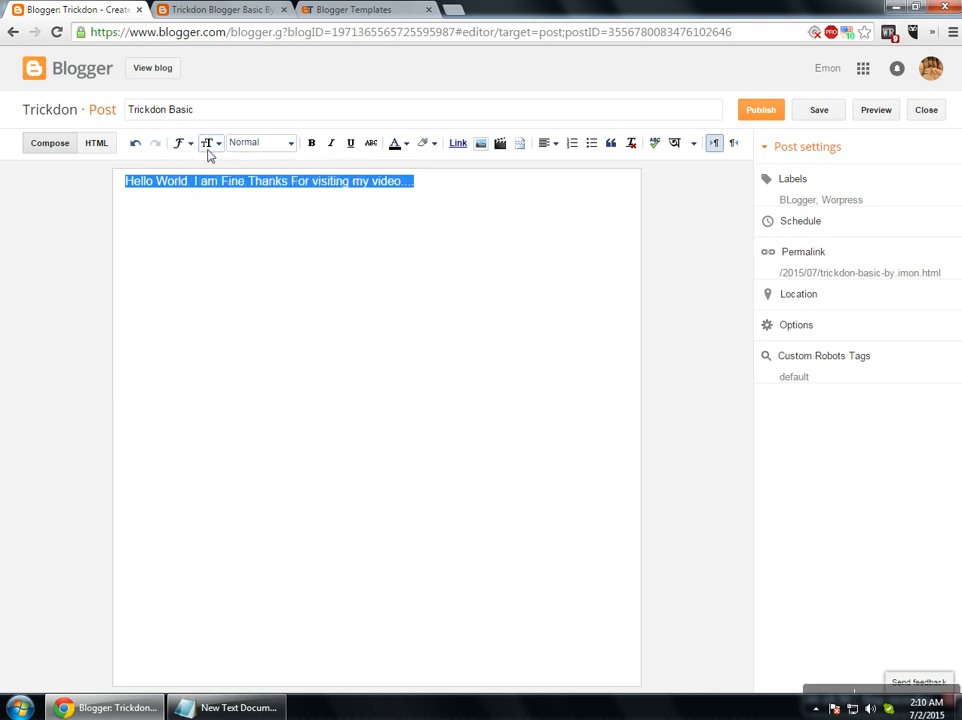
Try Large and Largest sizes, settle on Normal, and view the post's HTML source.
{"action": "left_click", "coordinate": [238, 147]}
{"action": "left_click", "coordinate": [209, 143]}
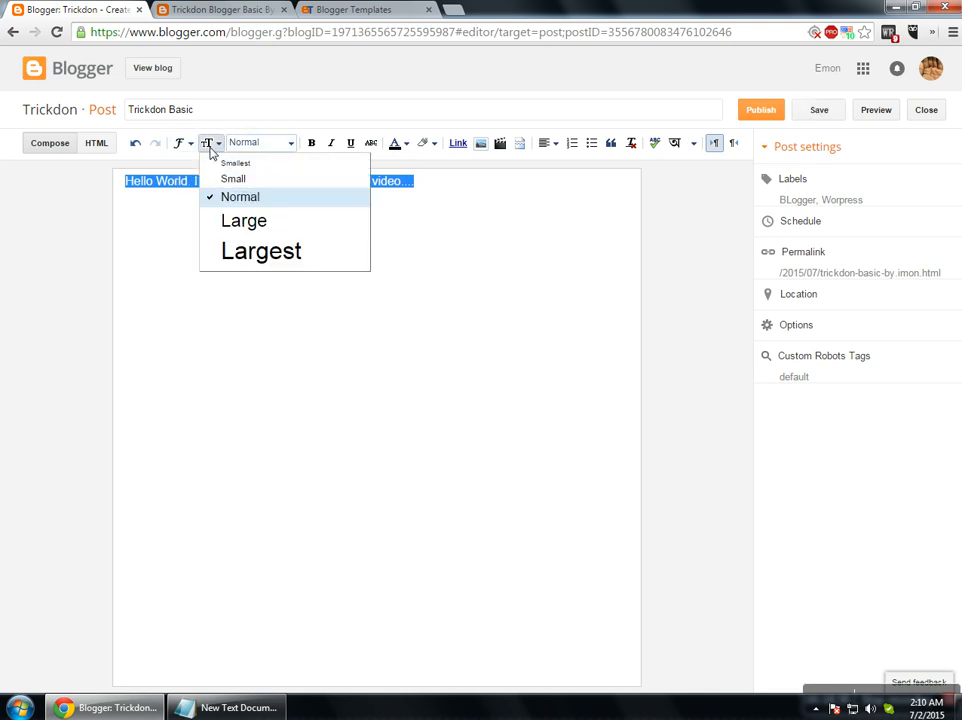
{"action": "left_click", "coordinate": [243, 221]}
{"action": "left_click", "coordinate": [212, 146]}
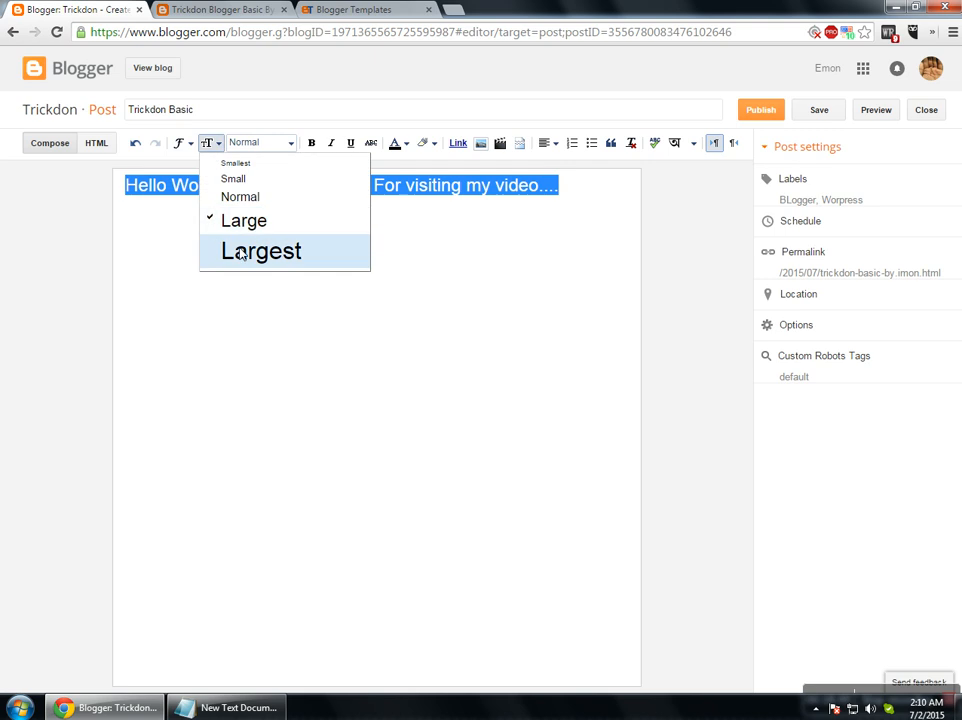
{"action": "left_click", "coordinate": [242, 253]}
{"action": "left_click", "coordinate": [210, 145]}
{"action": "left_click", "coordinate": [228, 220]}
{"action": "left_click", "coordinate": [208, 143]}
{"action": "left_click", "coordinate": [225, 195]}
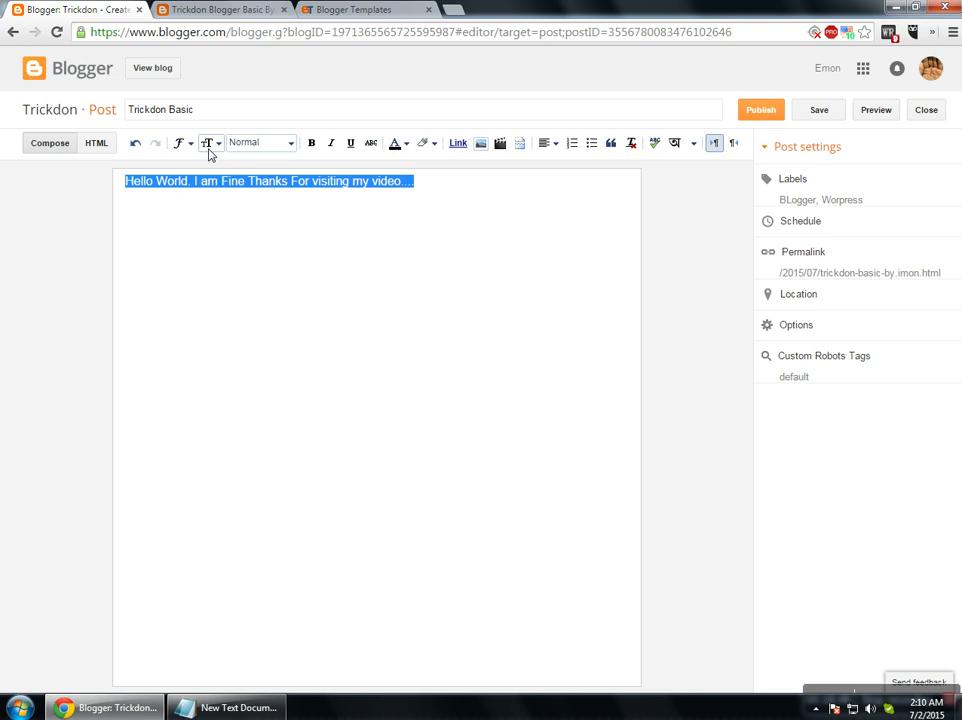
{"action": "left_click", "coordinate": [96, 143]}
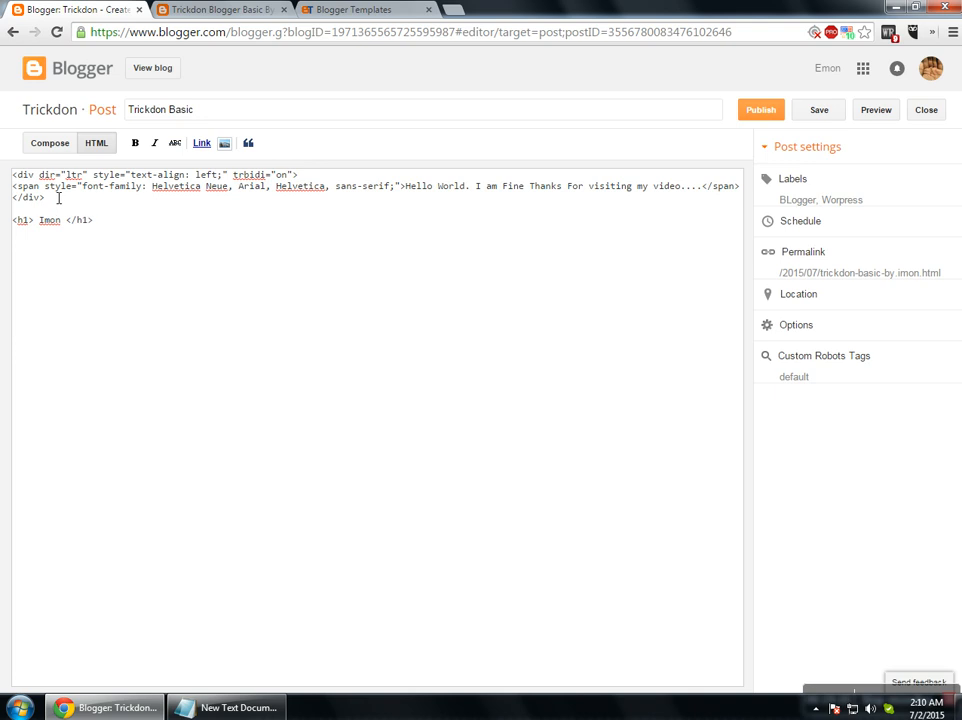
In HTML view, tidy the Imon <h1> heading markup onto a single line.
{"action": "left_click", "coordinate": [56, 146]}
{"action": "double_click", "coordinate": [173, 231]}
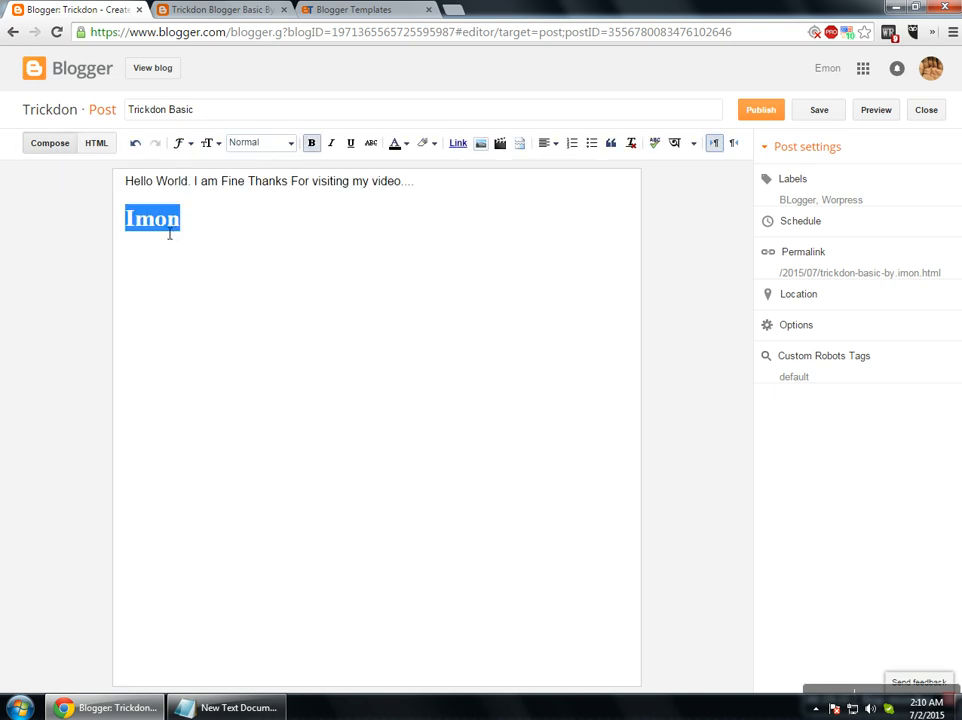
{"action": "left_click", "coordinate": [96, 143]}
{"action": "left_click_drag", "start_coordinate": [79, 236], "coordinate": [21, 238]}
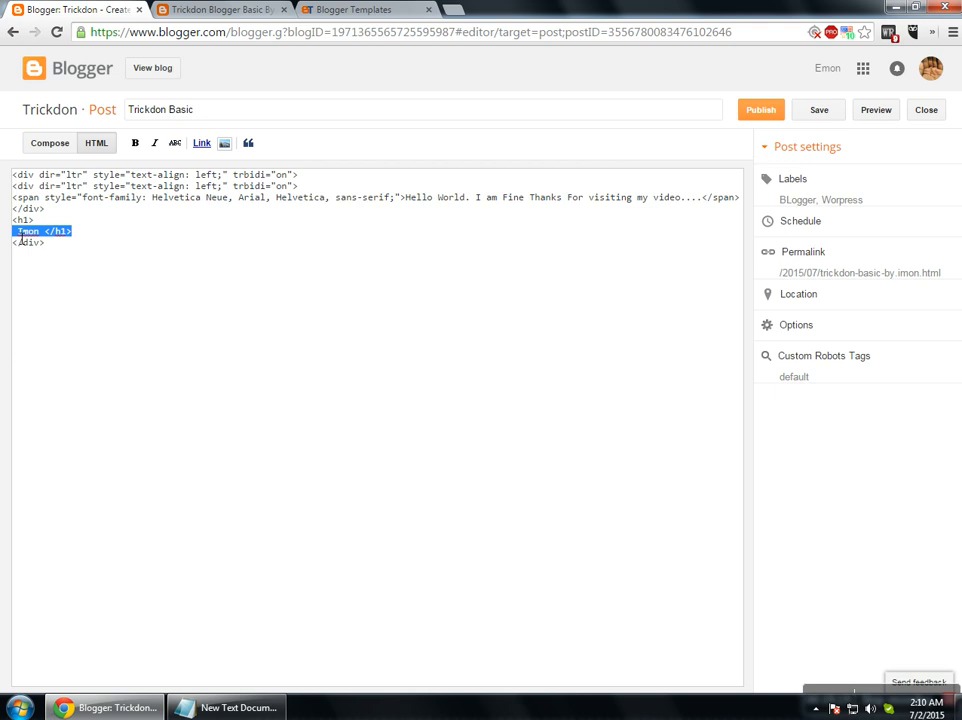
{"action": "left_click", "coordinate": [91, 237]}
{"action": "key", "text": "Return"}
{"action": "key", "text": "Return"}
{"action": "key", "text": "Return"}
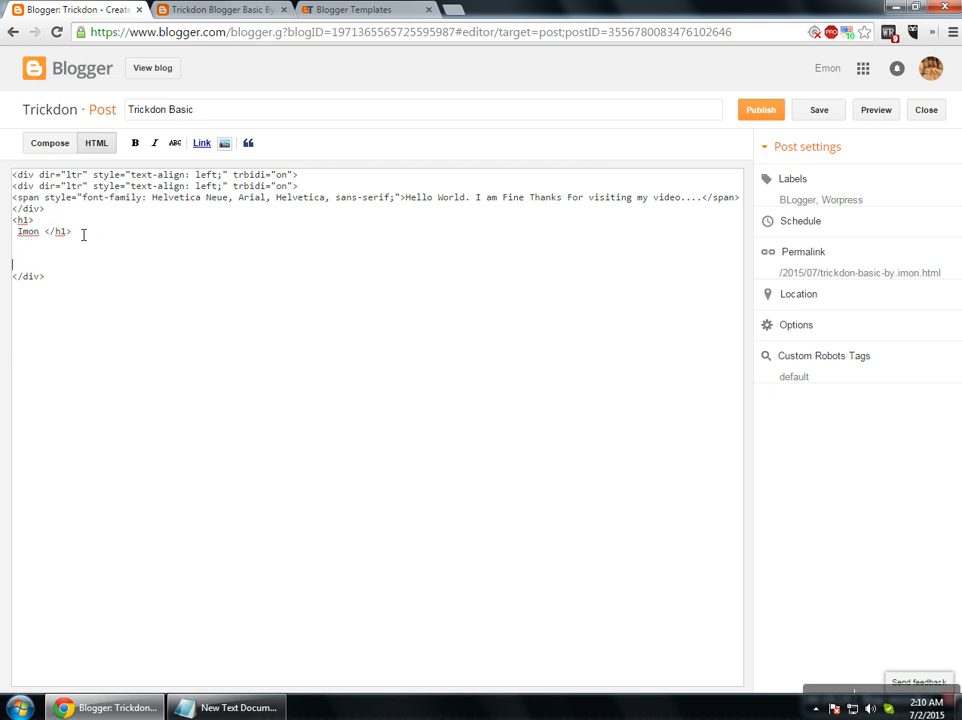
{"action": "left_click", "coordinate": [40, 220]}
{"action": "key", "text": "Delete"}
{"action": "key", "text": "Delete"}
{"action": "left_click_drag", "start_coordinate": [97, 224], "coordinate": [13, 225]}
{"action": "key", "text": "ctrl+c"}
{"action": "left_click", "coordinate": [113, 218]}
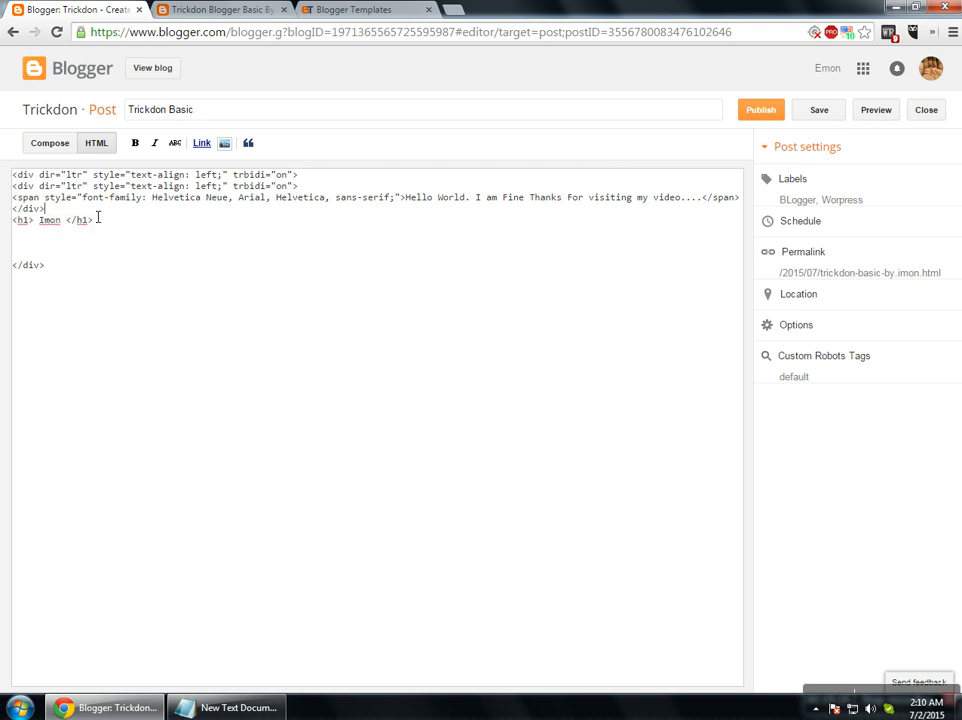
Paste two copies of the Imon heading line and change them to <h2> and <h3>.
{"action": "key", "text": "Down"}
{"action": "key", "text": "ctrl+v"}
{"action": "key", "text": "Down"}
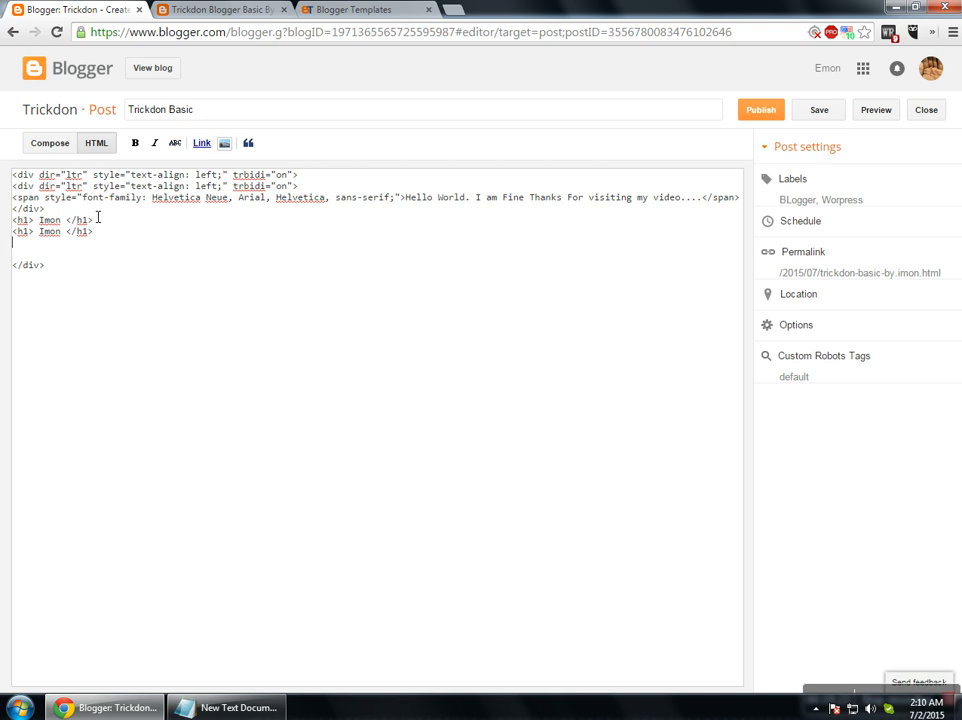
{"action": "key", "text": "ctrl+v"}
{"action": "left_click", "coordinate": [32, 234]}
{"action": "key", "text": "BackSpace"}
{"action": "type", "text": "2"}
{"action": "left_click", "coordinate": [91, 235]}
{"action": "key", "text": "BackSpace"}
{"action": "type", "text": "2"}
{"action": "type", "text": "3"}
{"action": "left_click", "coordinate": [49, 148]}
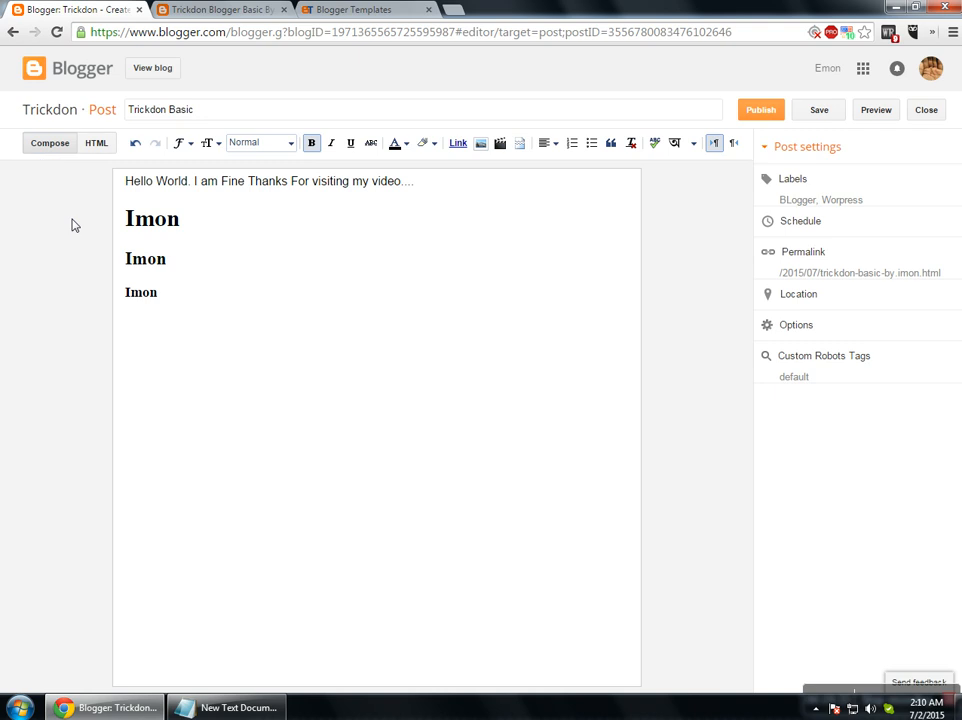
{"action": "left_click_drag", "start_coordinate": [165, 296], "coordinate": [136, 228]}
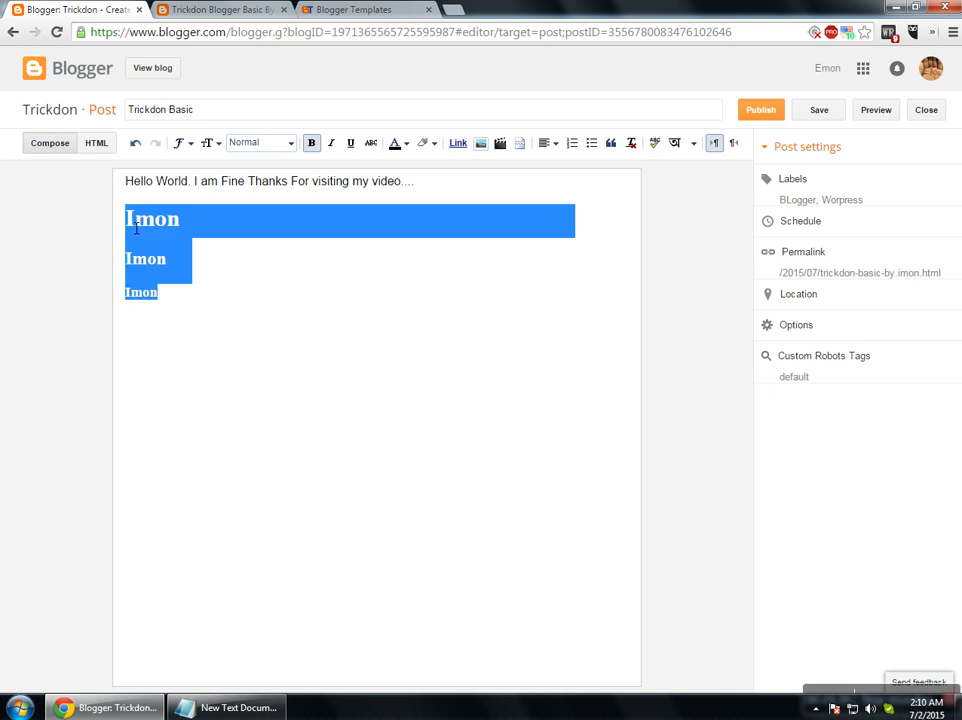
{"action": "left_click", "coordinate": [198, 259]}
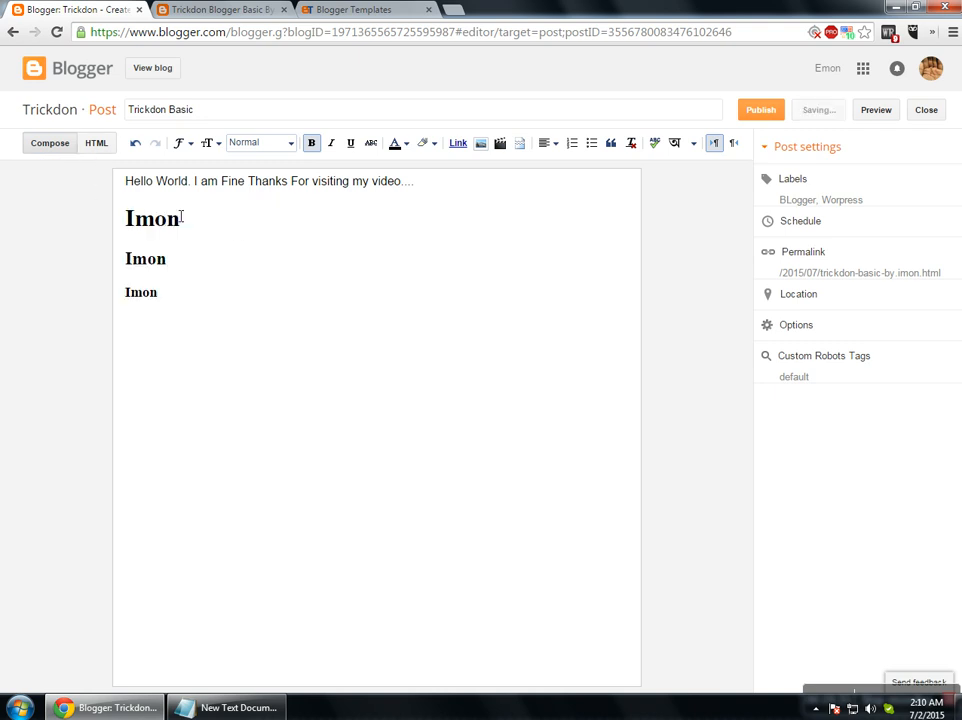
{"action": "left_click_drag", "start_coordinate": [127, 184], "coordinate": [212, 298]}
{"action": "left_click", "coordinate": [212, 316]}
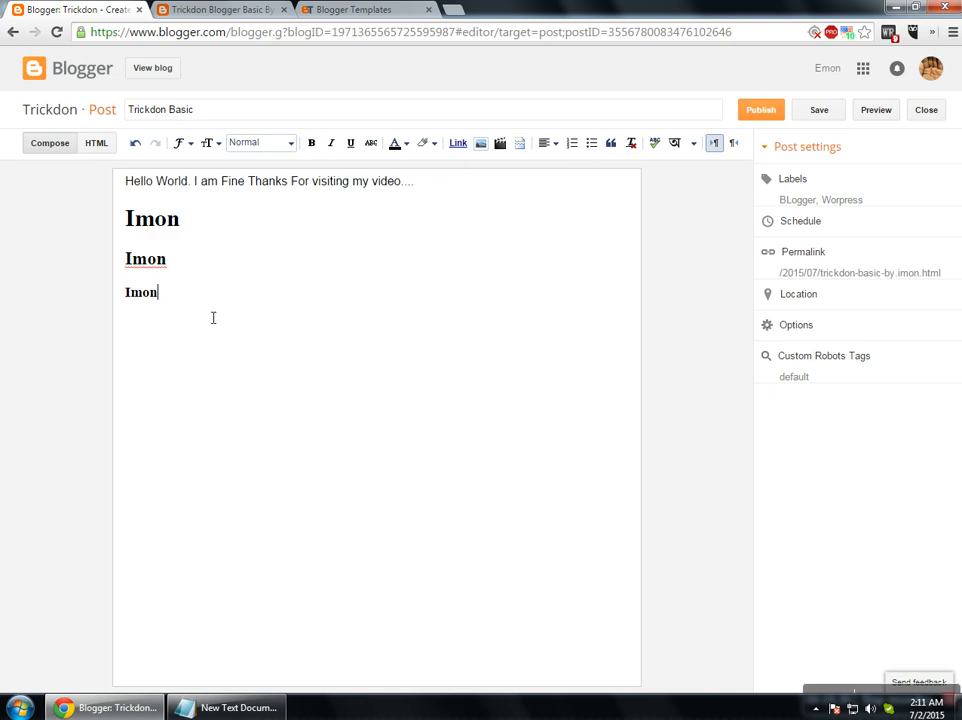
{"action": "left_click", "coordinate": [188, 310]}
{"action": "key", "text": "Return"}
{"action": "key", "text": "Return"}
{"action": "left_click_drag", "start_coordinate": [150, 295], "coordinate": [130, 218]}
{"action": "left_click", "coordinate": [264, 143]}
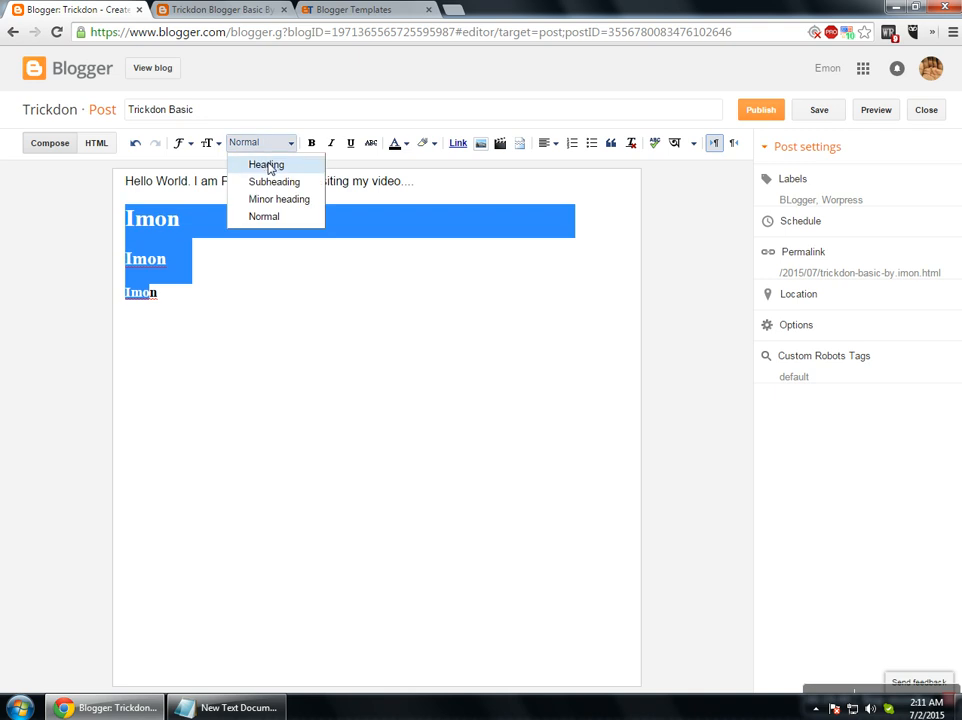
{"action": "left_click", "coordinate": [268, 163]}
{"action": "left_click", "coordinate": [260, 143]}
{"action": "left_click", "coordinate": [272, 184]}
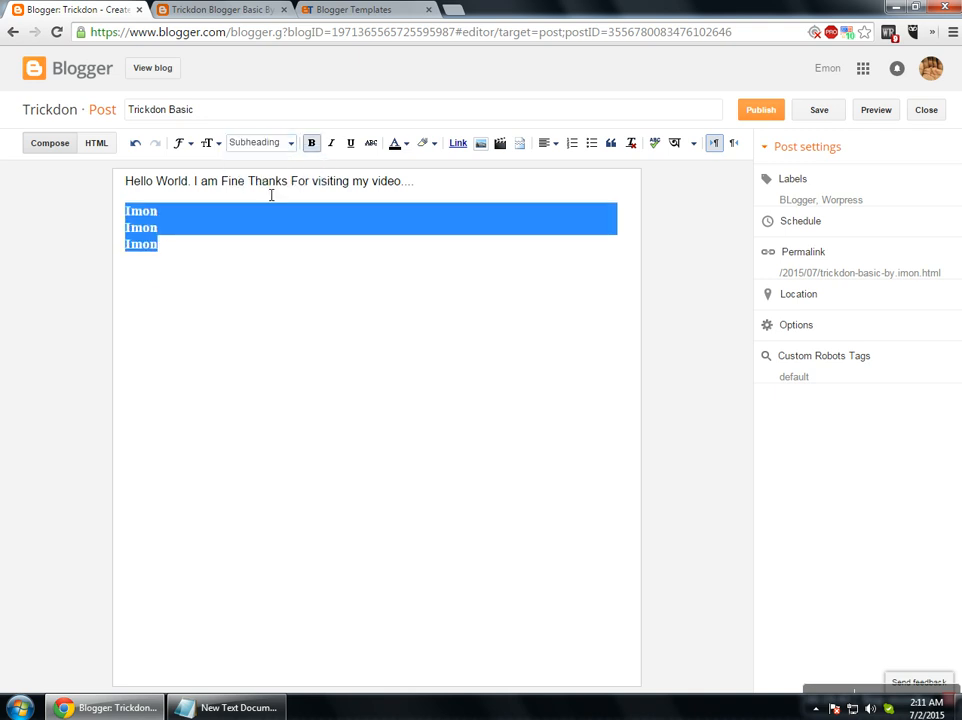
{"action": "left_click", "coordinate": [200, 270]}
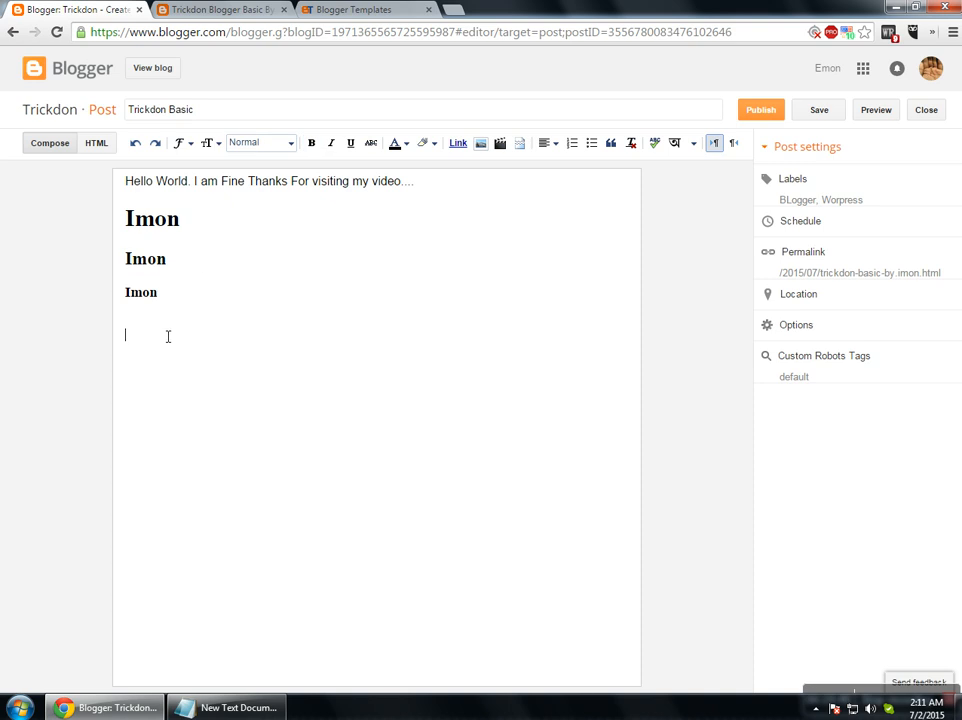
{"action": "left_click", "coordinate": [206, 285]}
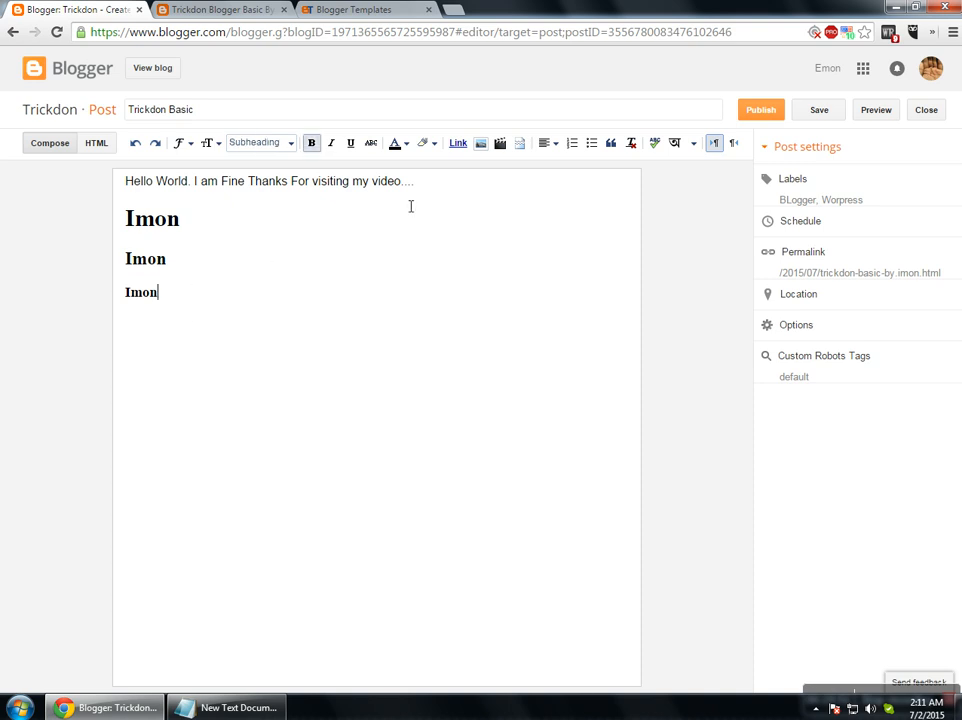
{"action": "left_click_drag", "start_coordinate": [436, 191], "coordinate": [204, 191]}
Try bold, italic, underline and strikethrough on the selected Hello World line.
{"action": "left_click", "coordinate": [315, 147]}
{"action": "left_click", "coordinate": [315, 147]}
{"action": "left_click", "coordinate": [340, 149]}
{"action": "left_click", "coordinate": [340, 149]}
{"action": "left_click", "coordinate": [352, 150]}
{"action": "left_click", "coordinate": [353, 150]}
{"action": "left_click", "coordinate": [368, 147]}
{"action": "left_click", "coordinate": [368, 147]}
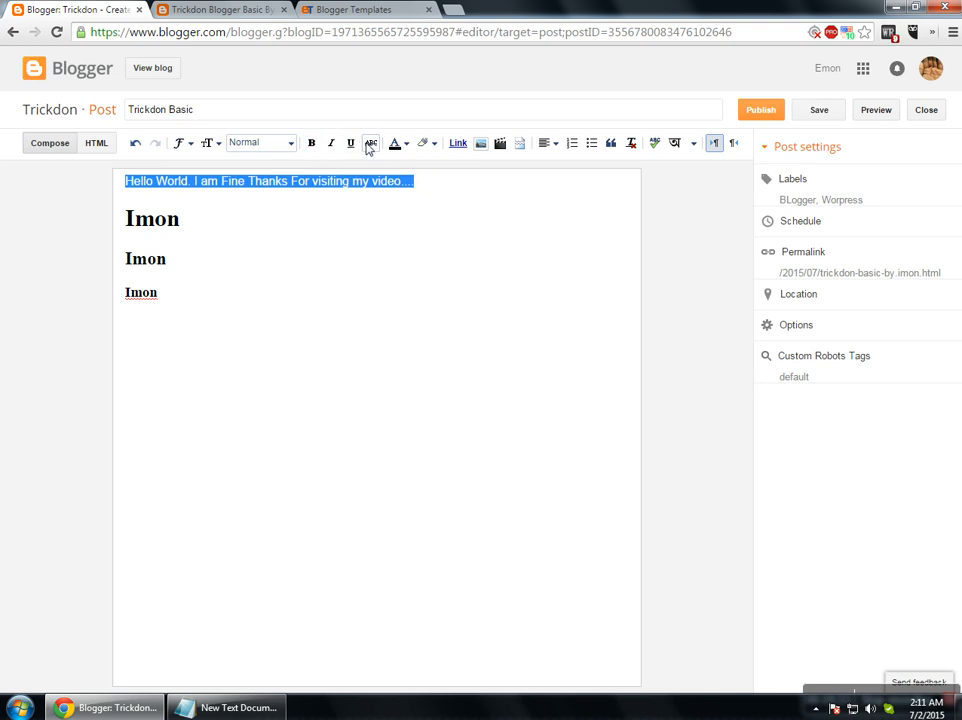
Colour the line's text orange after trying pink, give it a red highlight, and open Link.
{"action": "left_click", "coordinate": [397, 144]}
{"action": "left_click", "coordinate": [408, 210]}
{"action": "left_click", "coordinate": [397, 144]}
{"action": "left_click", "coordinate": [414, 187]}
{"action": "left_click", "coordinate": [425, 147]}
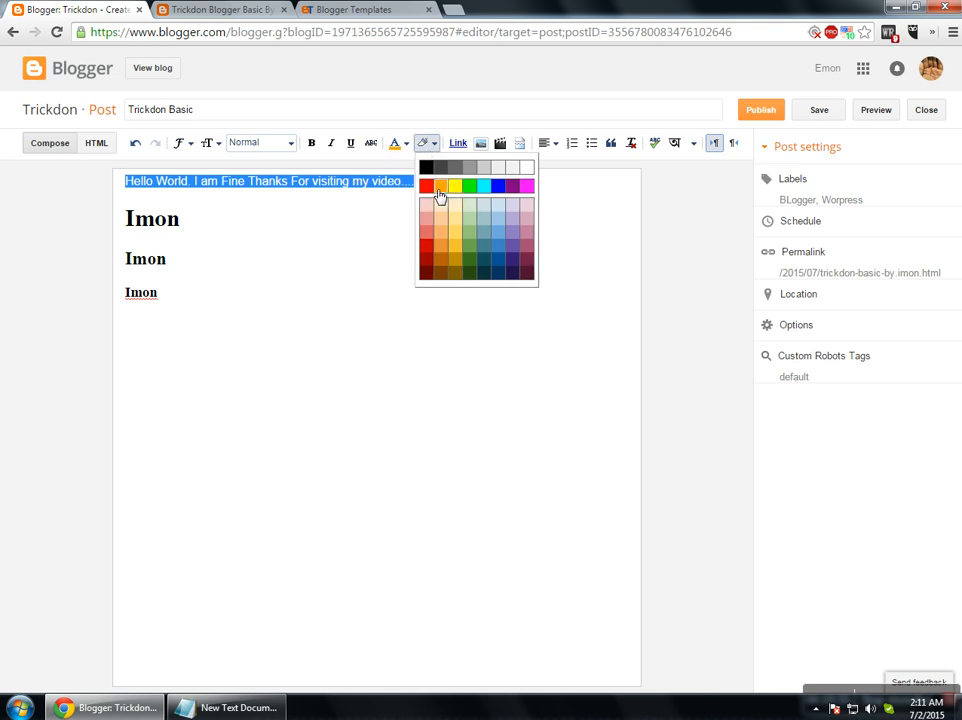
{"action": "left_click", "coordinate": [430, 188]}
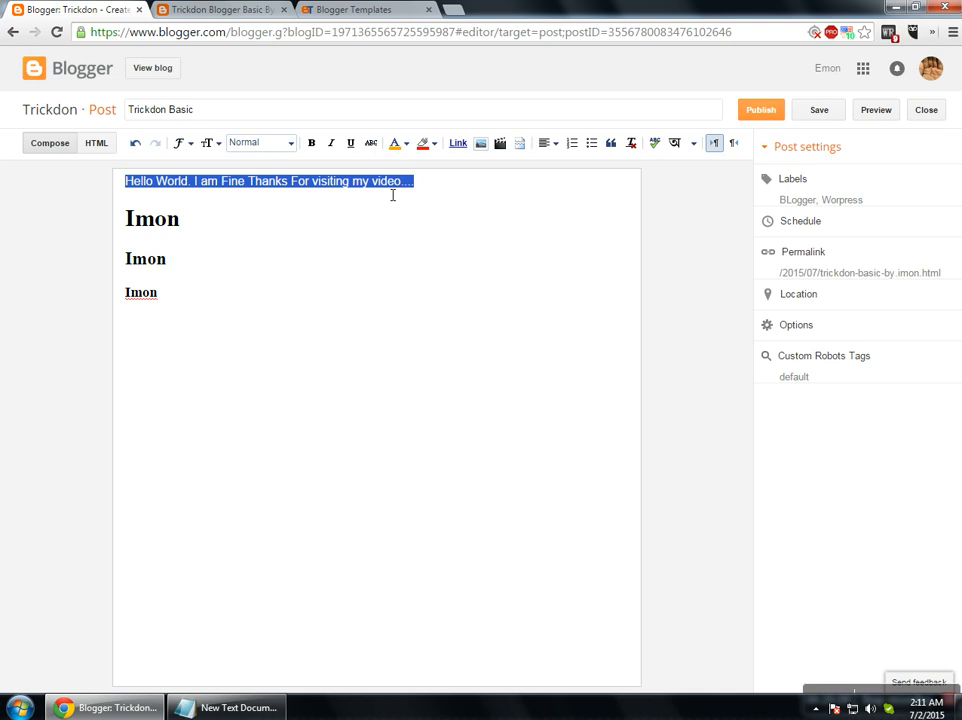
{"action": "left_click", "coordinate": [456, 145]}
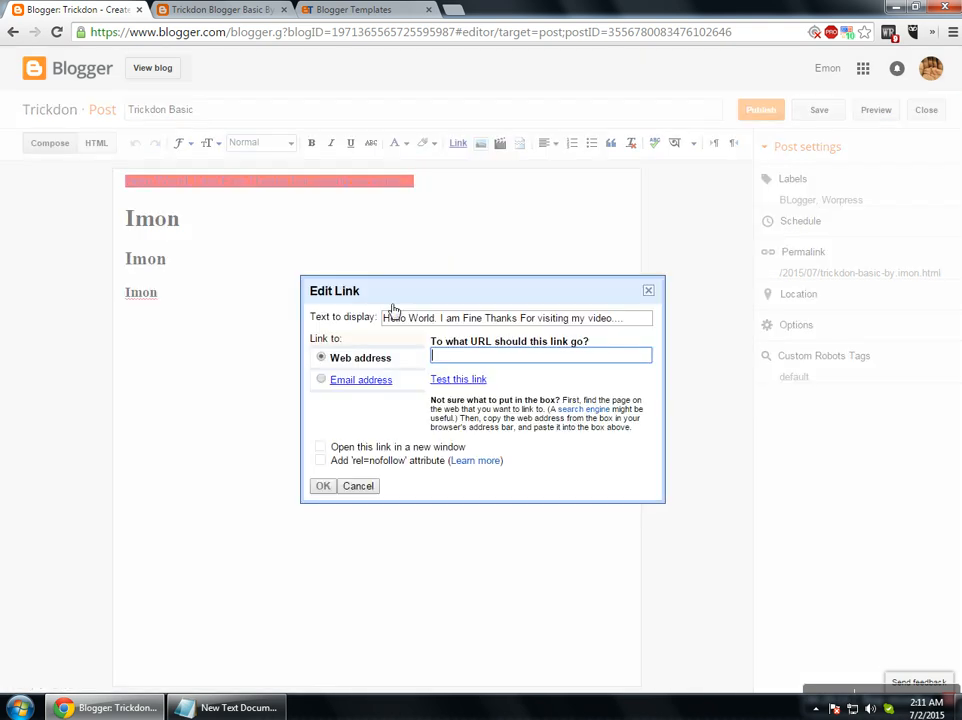
Set the web-address link to open in a new window with nofollow.
{"action": "left_click", "coordinate": [321, 381]}
{"action": "left_click", "coordinate": [321, 357]}
{"action": "left_click", "coordinate": [320, 447]}
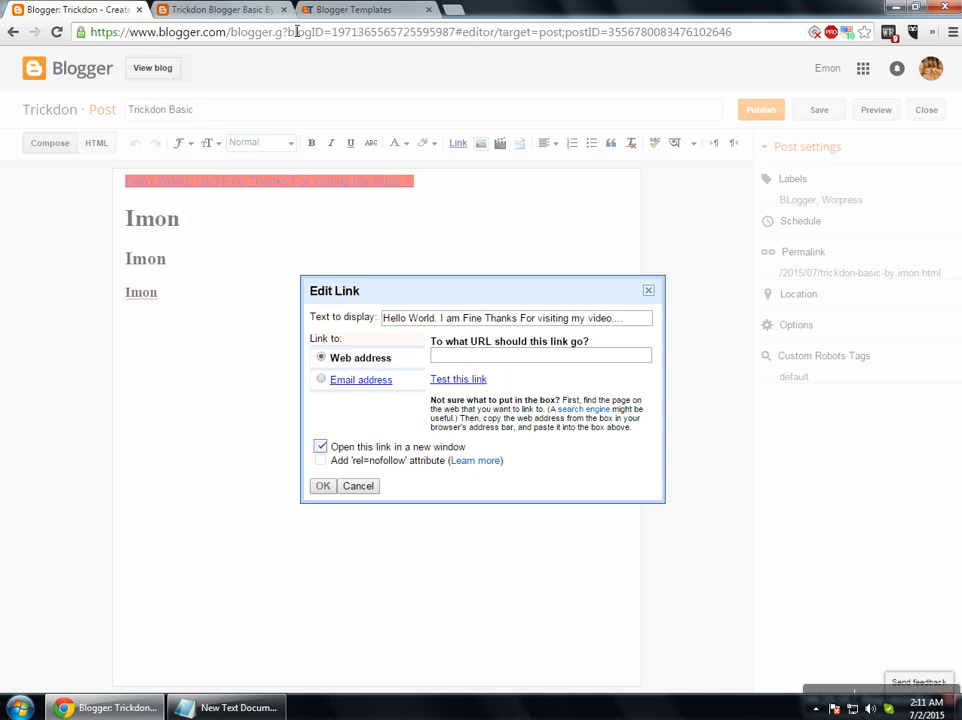
{"action": "left_click", "coordinate": [320, 461]}
{"action": "left_click", "coordinate": [472, 358]}
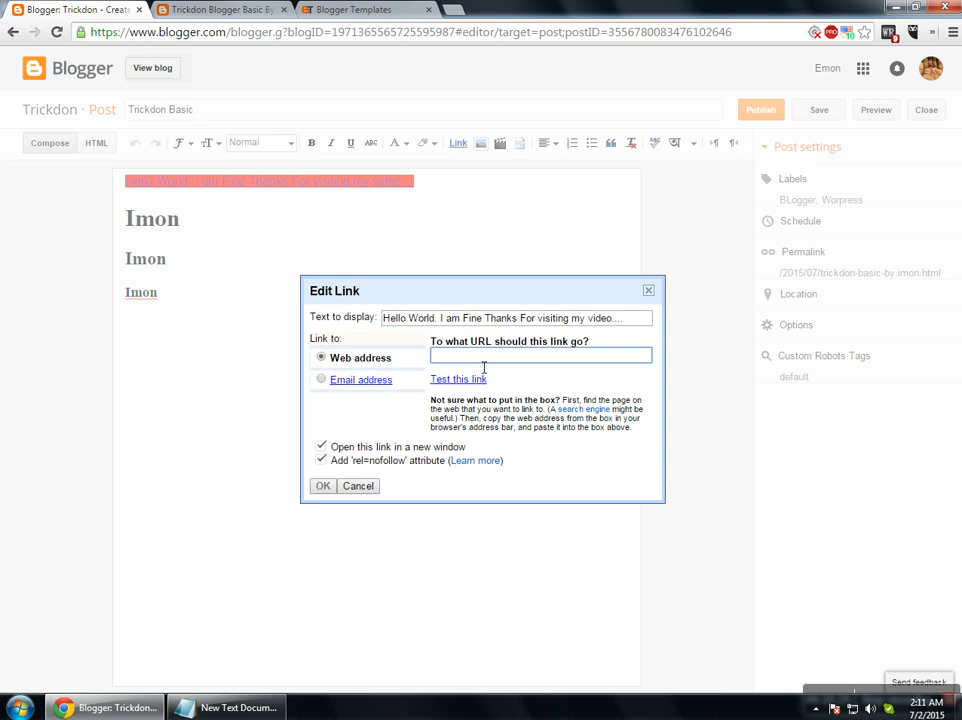
{"action": "left_click", "coordinate": [233, 7]}
{"action": "triple_click", "coordinate": [205, 37]}
{"action": "double_click", "coordinate": [205, 37]}
{"action": "left_click_drag", "start_coordinate": [90, 33], "coordinate": [69, 27]}
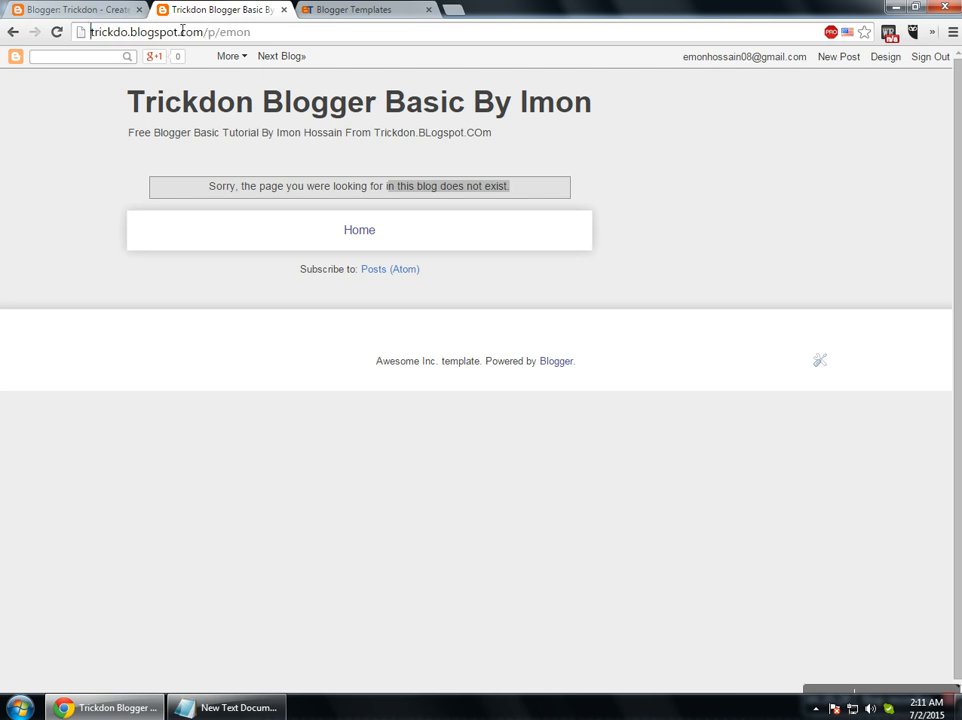
{"action": "left_click_drag", "start_coordinate": [207, 35], "coordinate": [70, 32]}
{"action": "key", "text": "ctrl+c"}
{"action": "left_click", "coordinate": [37, 9]}
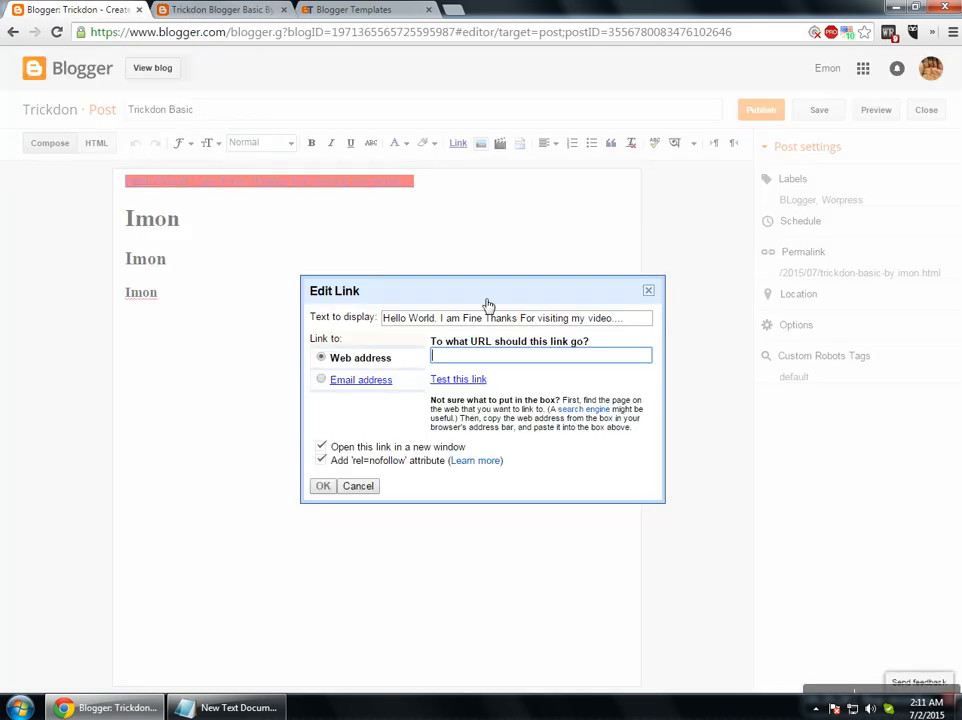
{"action": "key", "text": "ctrl+v"}
{"action": "left_click", "coordinate": [328, 486]}
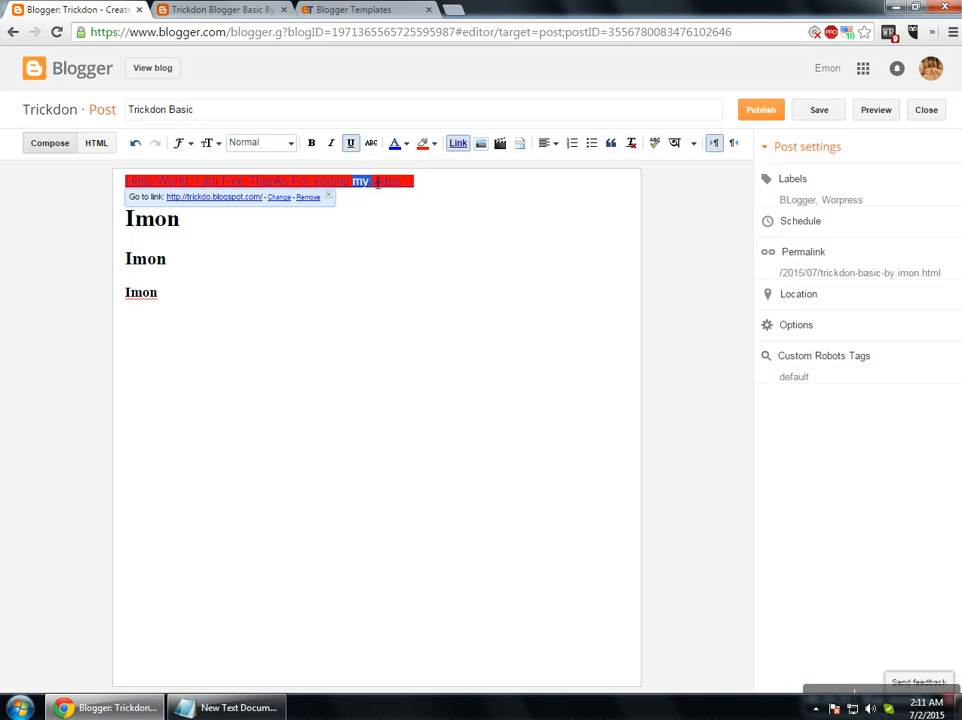
Give the linked Hello World line an orange background and make it bold.
{"action": "left_click_drag", "start_coordinate": [432, 183], "coordinate": [138, 190]}
{"action": "left_click", "coordinate": [423, 145]}
{"action": "left_click", "coordinate": [449, 187]}
{"action": "left_click", "coordinate": [429, 189]}
{"action": "left_click_drag", "start_coordinate": [429, 189], "coordinate": [117, 190]}
{"action": "left_click", "coordinate": [442, 230]}
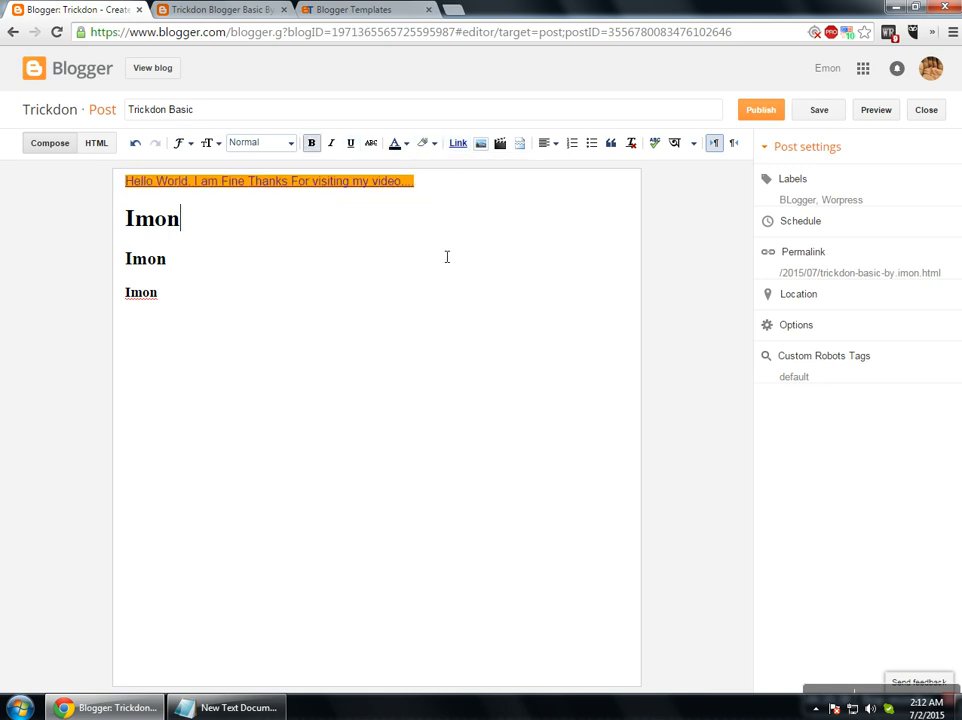
{"action": "left_click_drag", "start_coordinate": [437, 190], "coordinate": [62, 189]}
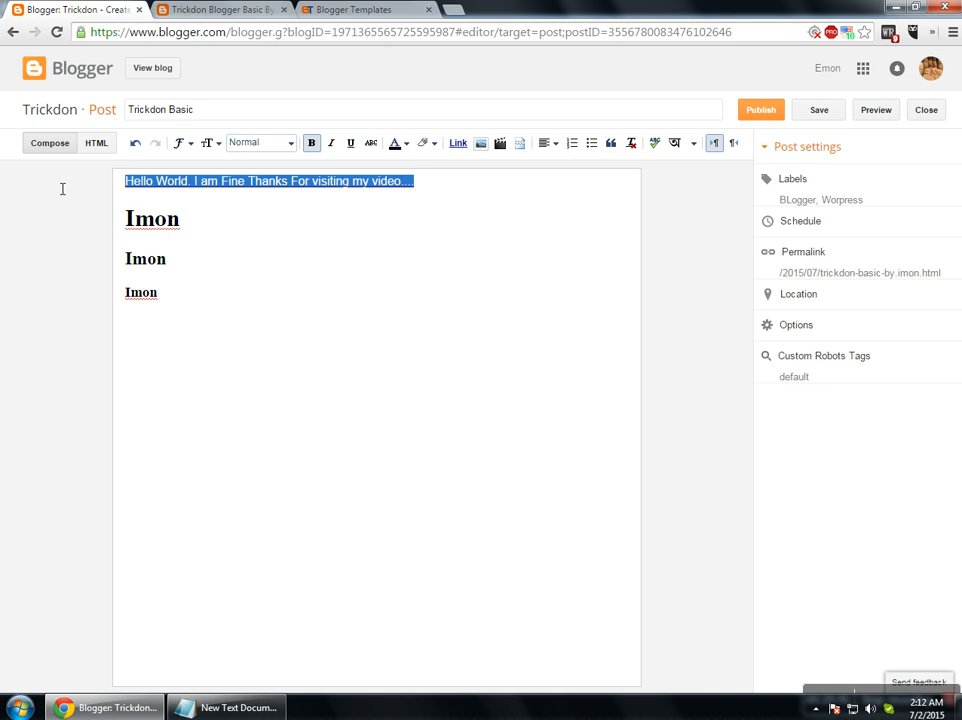
{"action": "left_click", "coordinate": [311, 145]}
{"action": "left_click", "coordinate": [542, 217]}
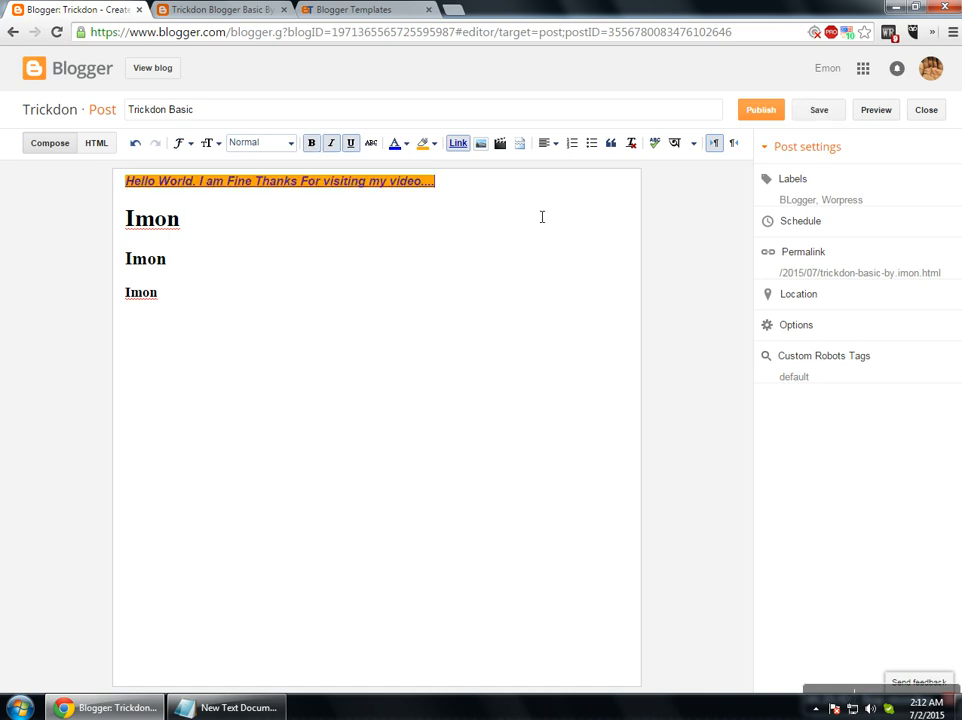
{"action": "left_click", "coordinate": [240, 323]}
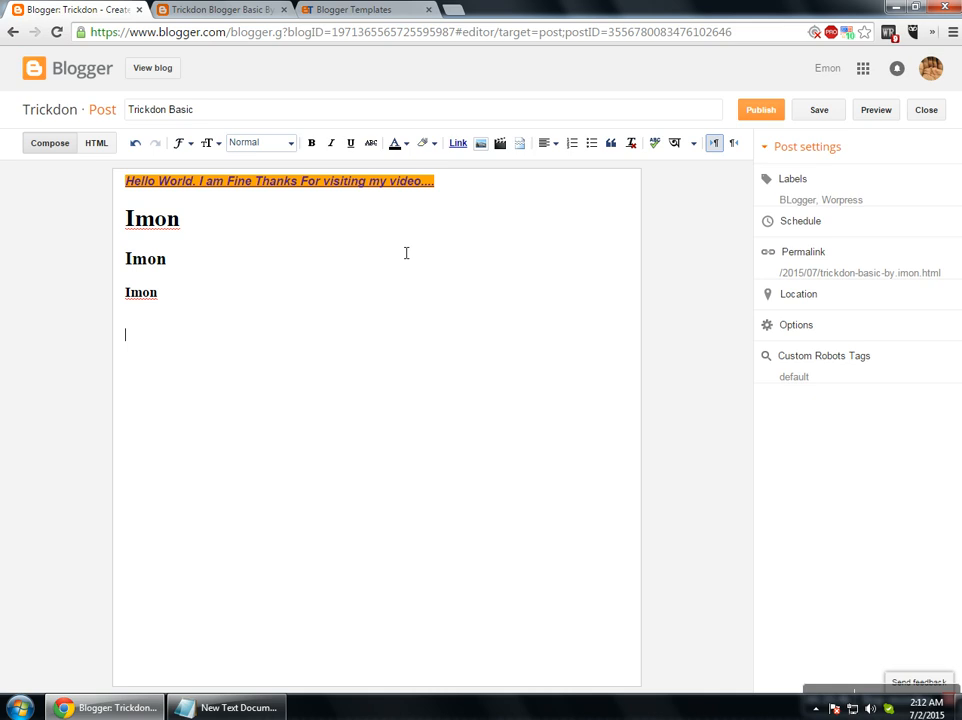
Copy the SkyBlue thumbnail's address, then browse the blog's photos and Profile photos album.
{"action": "left_click", "coordinate": [481, 148]}
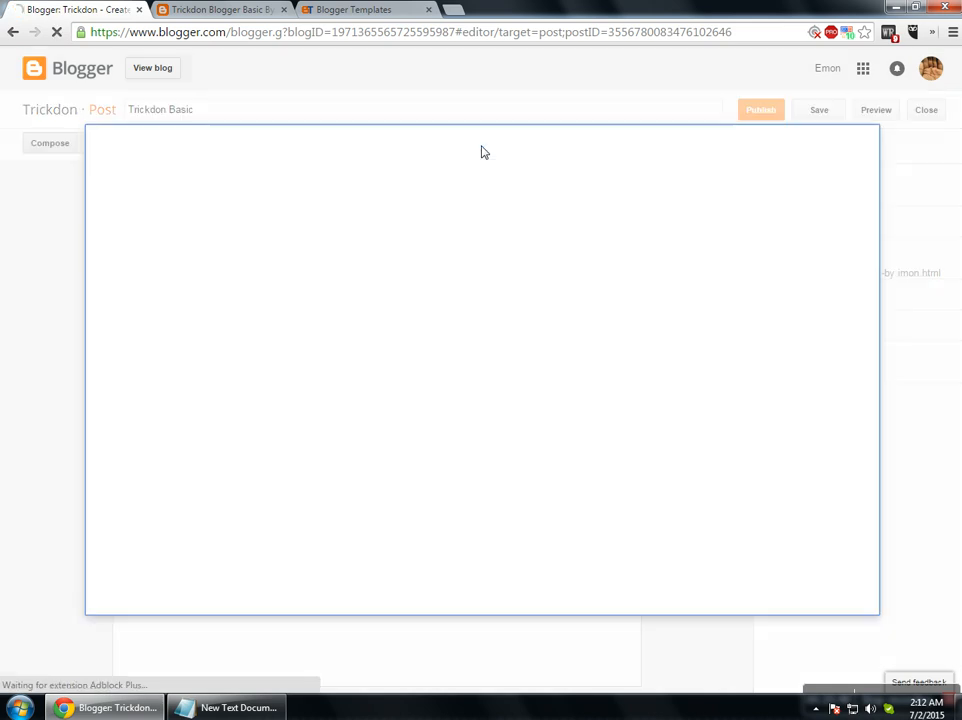
{"action": "left_click", "coordinate": [355, 10]}
{"action": "right_click", "coordinate": [223, 281]}
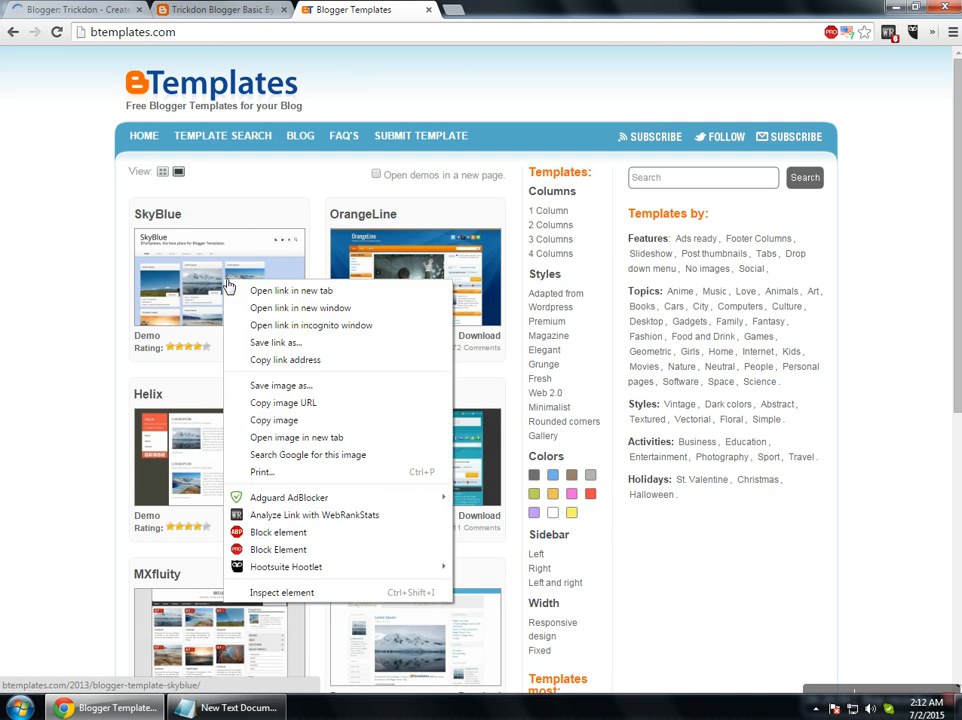
{"action": "left_click", "coordinate": [290, 400]}
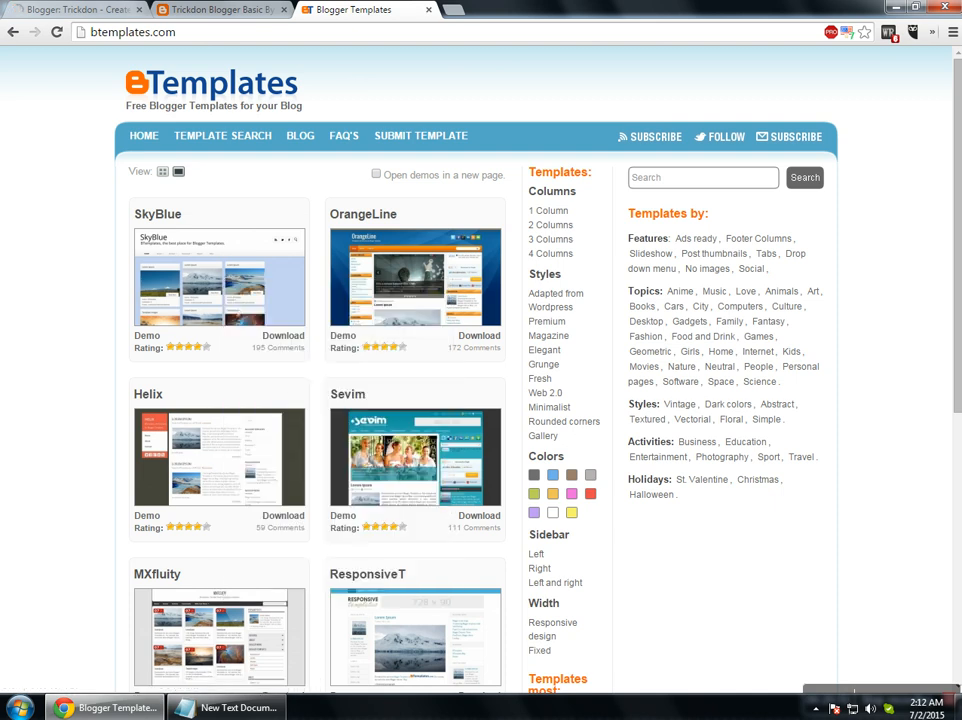
{"action": "left_click", "coordinate": [80, 10]}
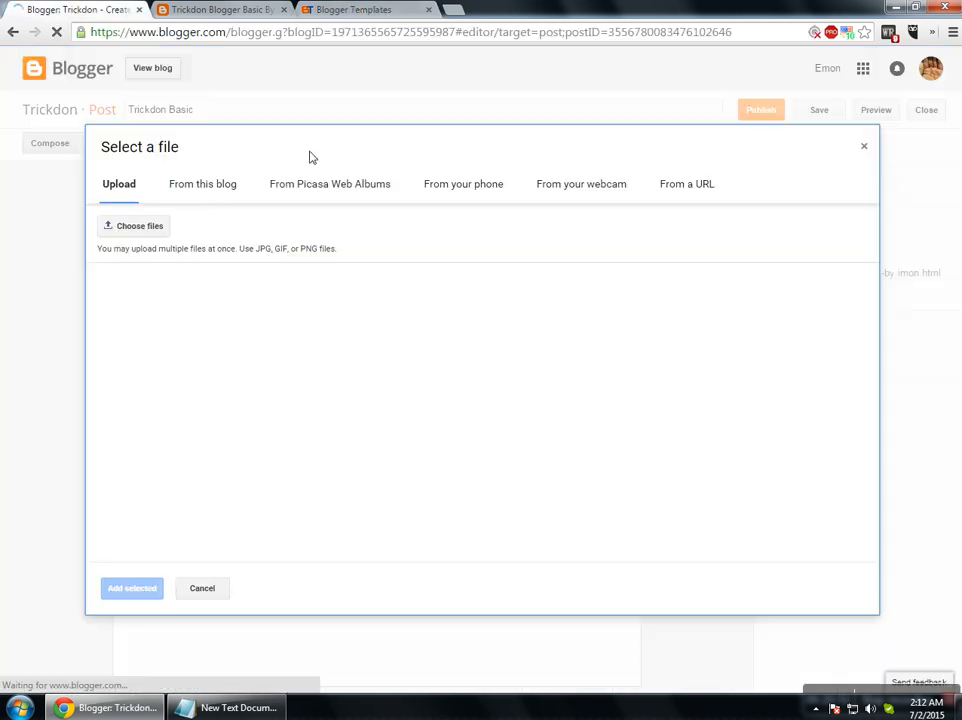
{"action": "left_click", "coordinate": [213, 195]}
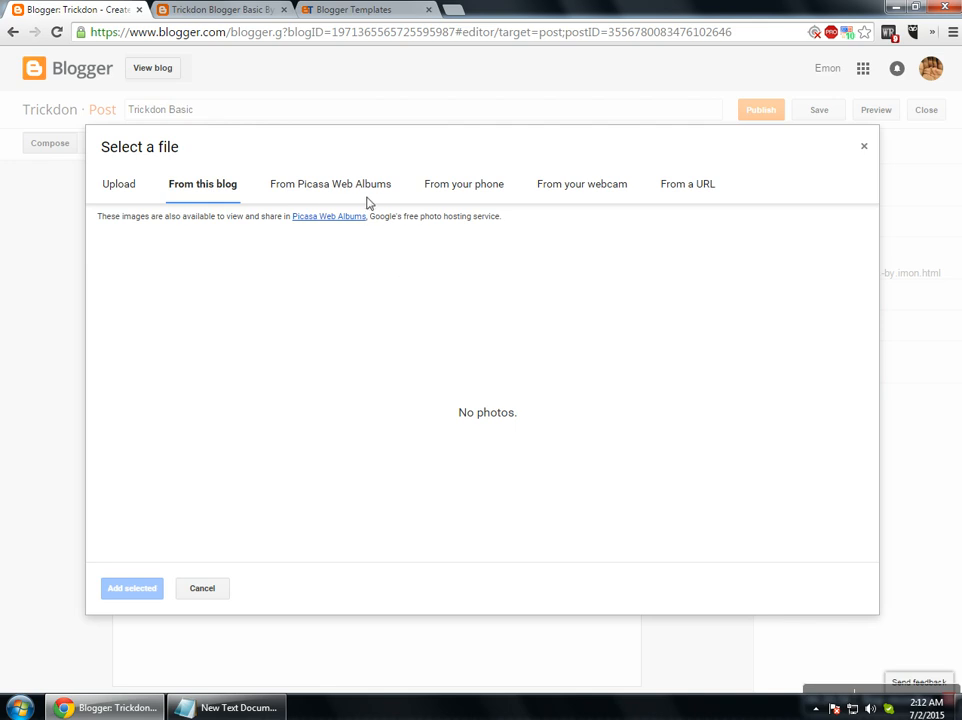
{"action": "left_click", "coordinate": [332, 186]}
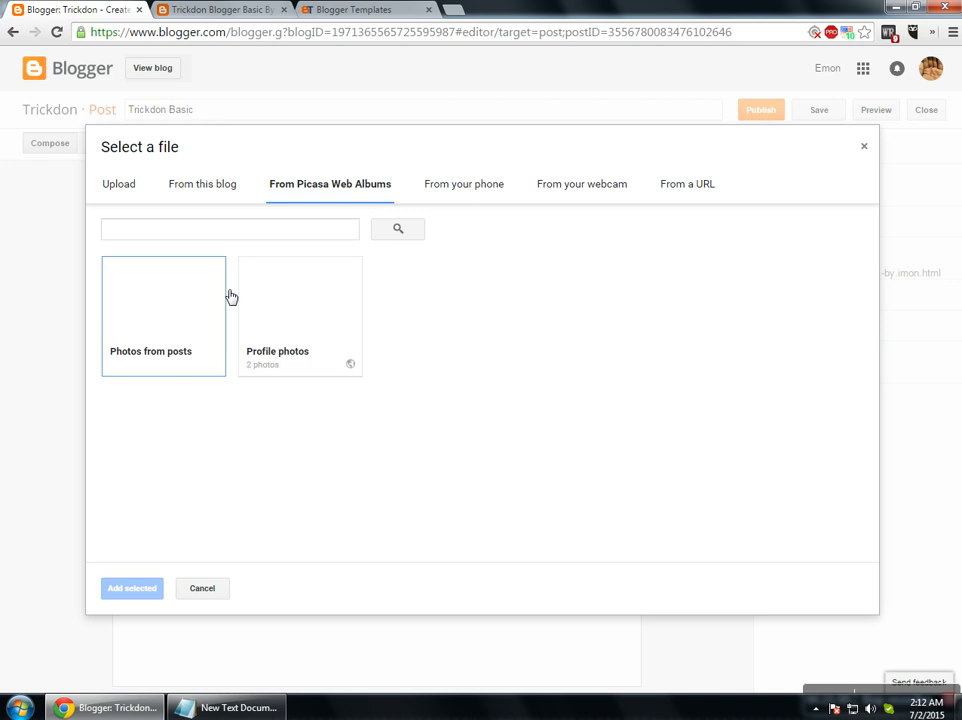
{"action": "left_click", "coordinate": [339, 320]}
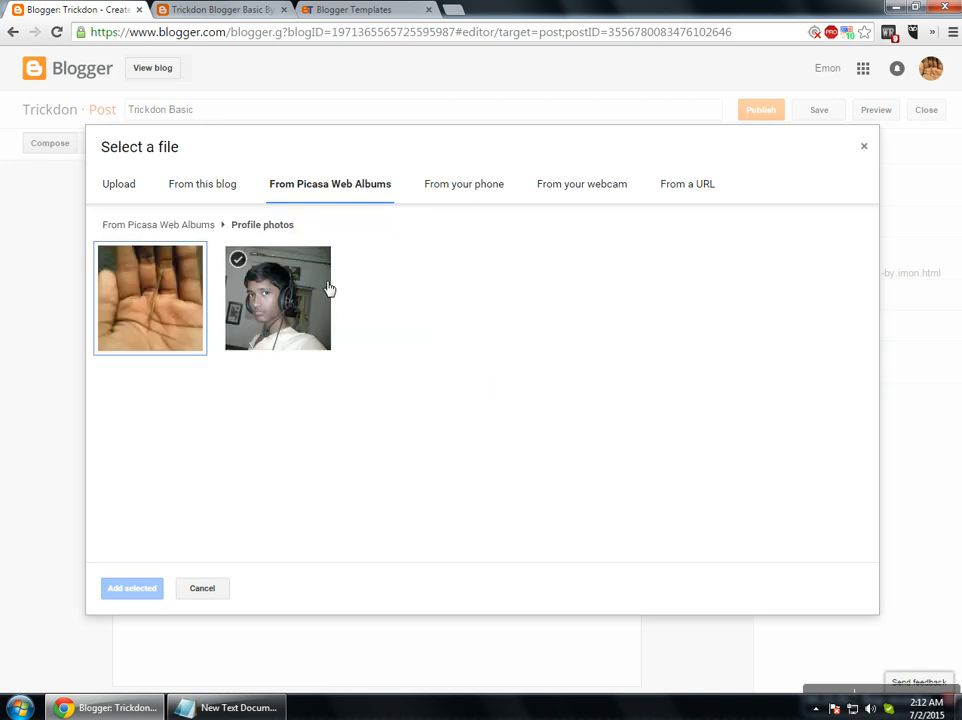
{"action": "left_click", "coordinate": [278, 270]}
{"action": "left_click", "coordinate": [165, 277]}
{"action": "left_click", "coordinate": [237, 304]}
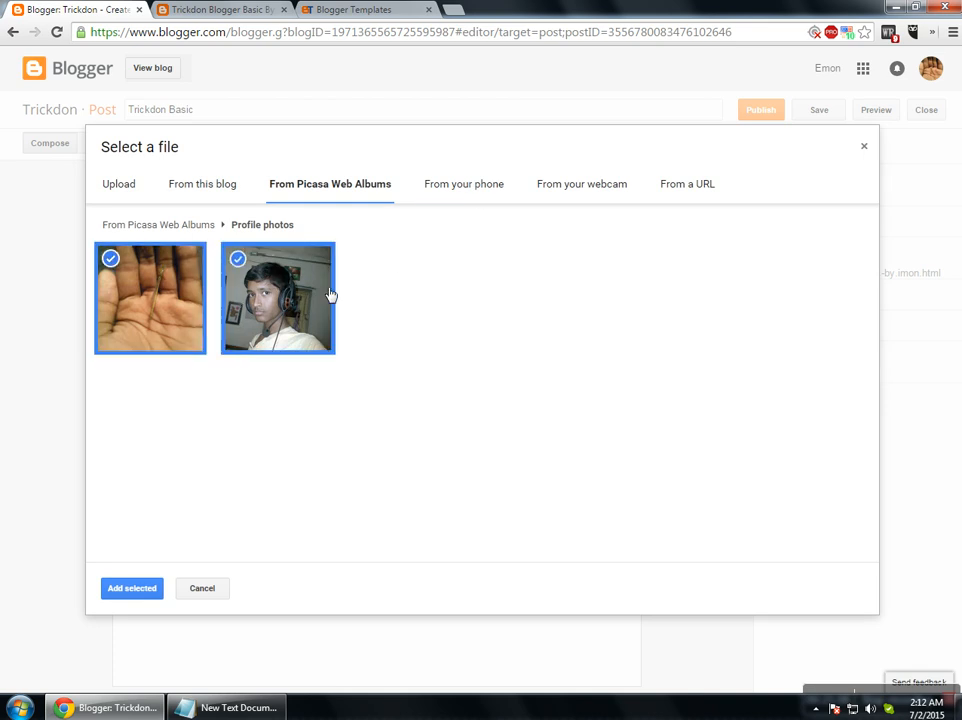
{"action": "left_click", "coordinate": [489, 195]}
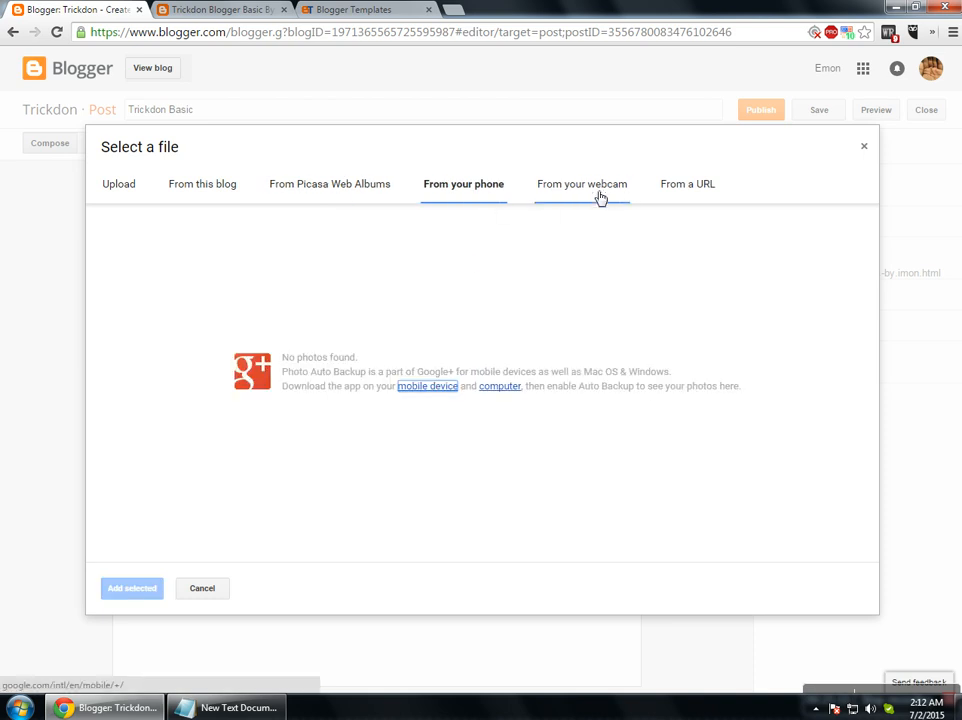
Add the SkyBlue thumbnail image to the post from its btemplates.com URL.
{"action": "left_click", "coordinate": [697, 196]}
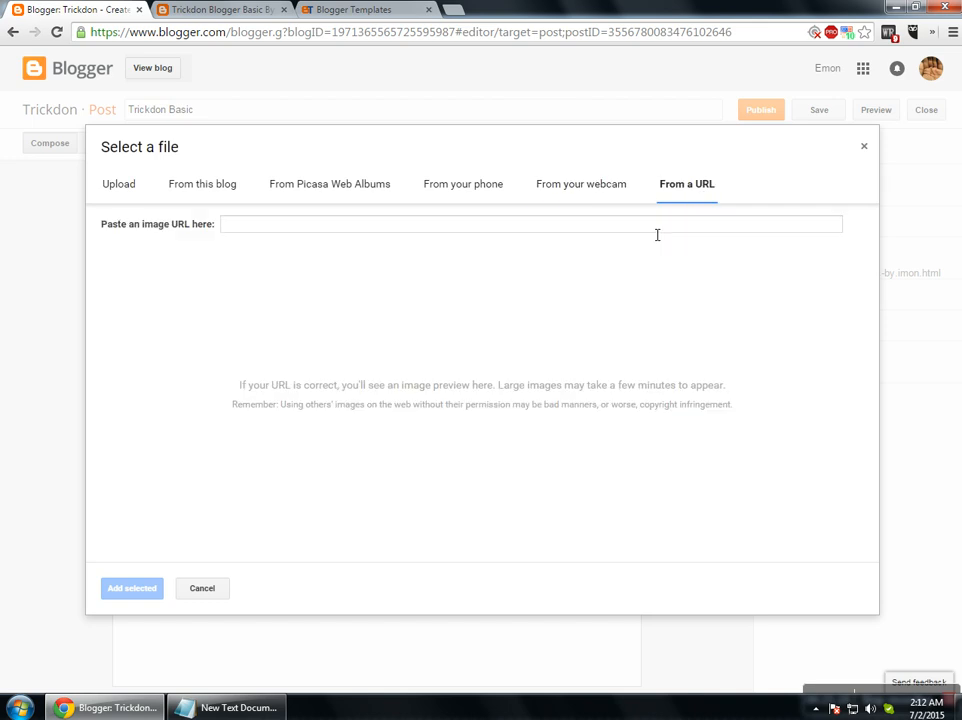
{"action": "left_click", "coordinate": [331, 225]}
{"action": "left_click", "coordinate": [350, 10]}
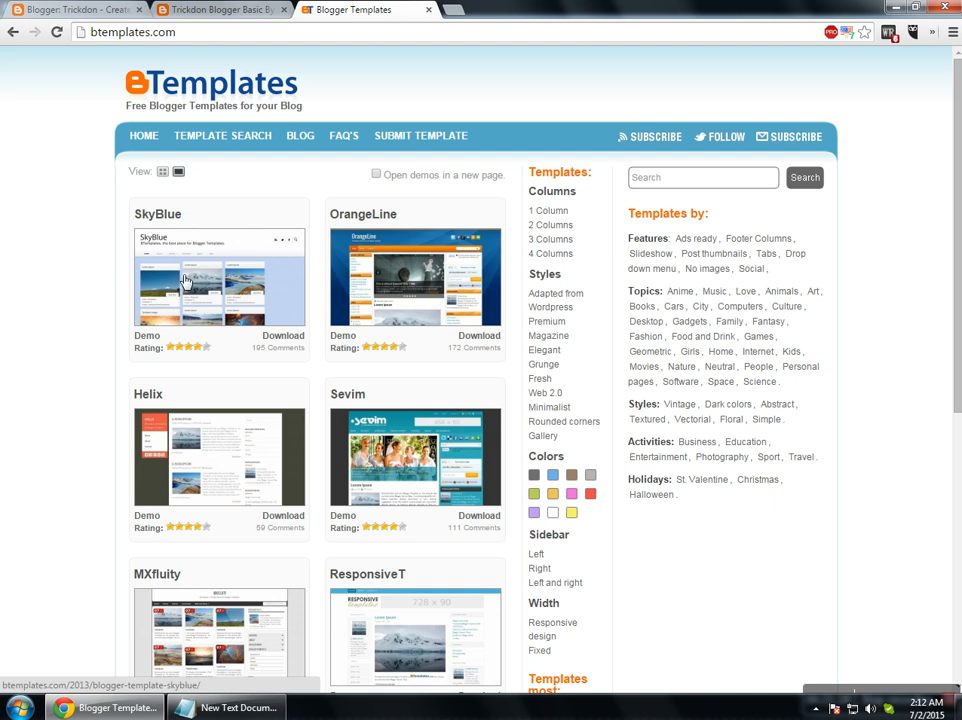
{"action": "right_click", "coordinate": [214, 277]}
{"action": "left_click", "coordinate": [311, 395]}
{"action": "left_click", "coordinate": [75, 10]}
{"action": "key", "text": "ctrl+v"}
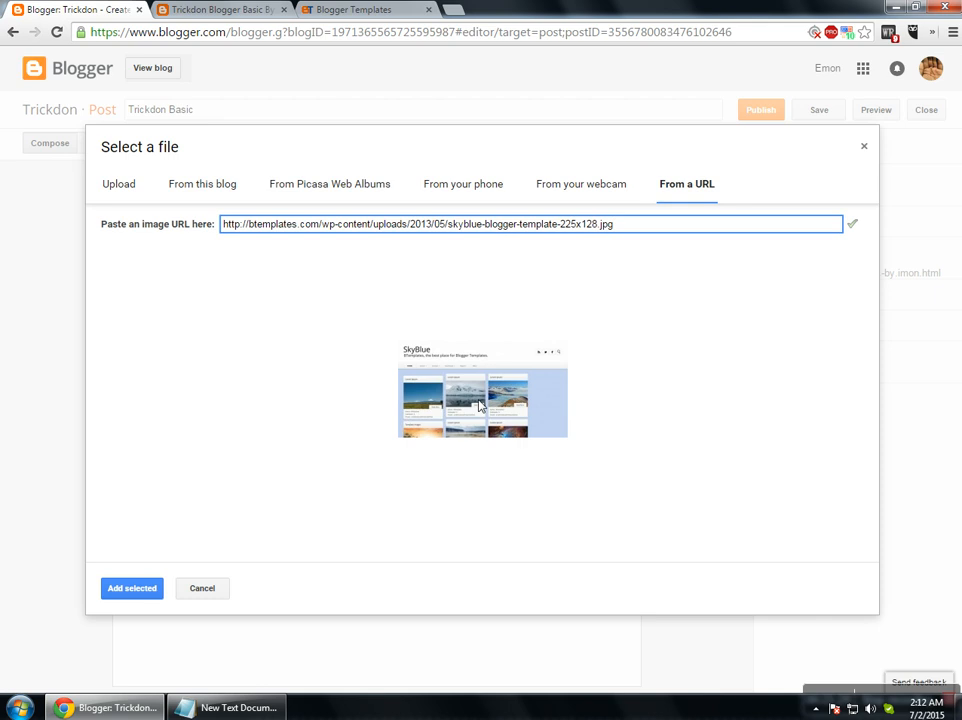
{"action": "left_click", "coordinate": [127, 592]}
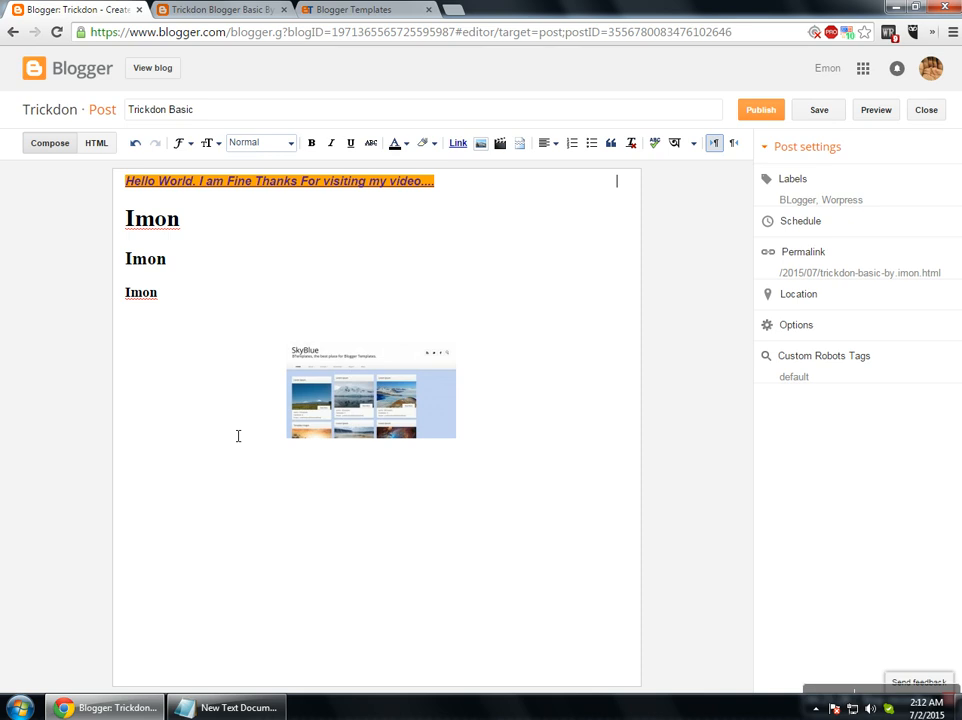
Search YouTube for 'Fidee Can't Go' and pick the Chibi-Robo! Photo Finder result.
{"action": "left_click", "coordinate": [410, 385]}
{"action": "left_click", "coordinate": [479, 365]}
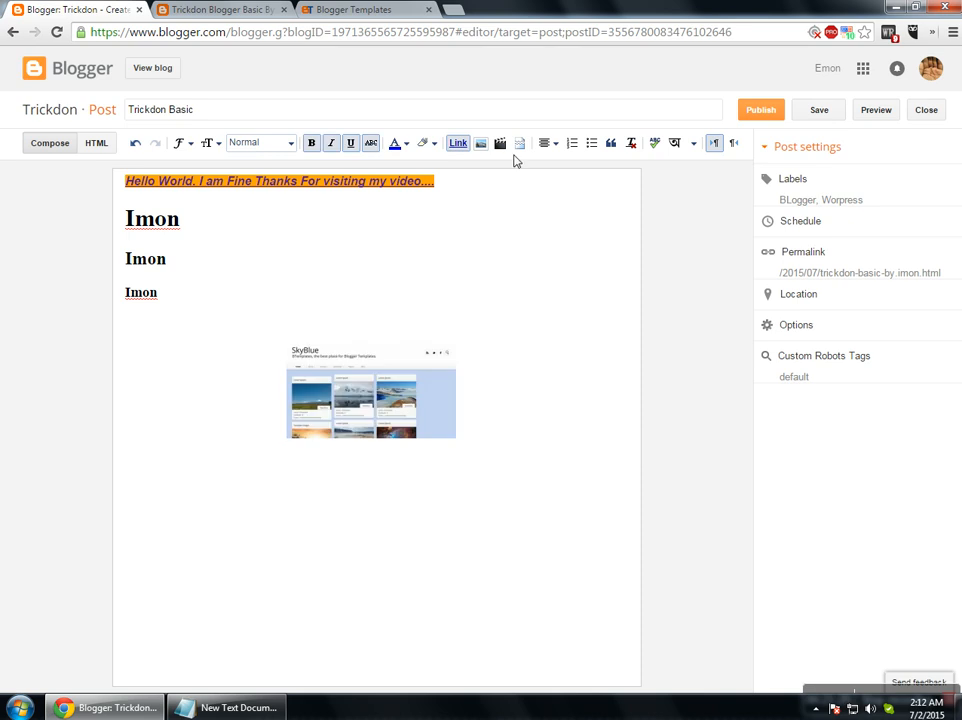
{"action": "left_click", "coordinate": [501, 145]}
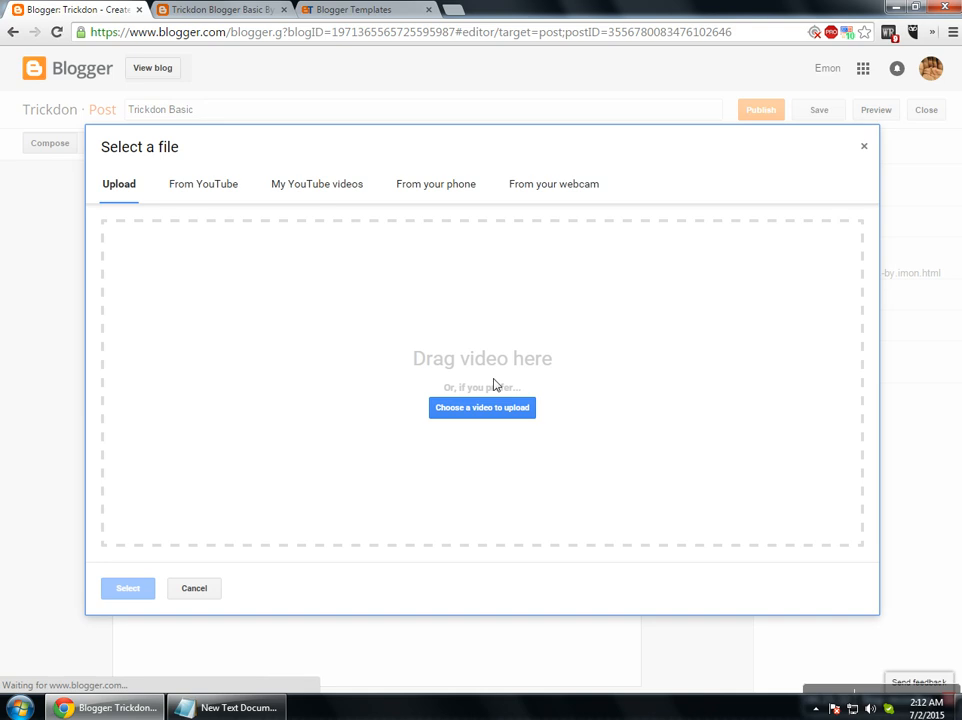
{"action": "left_click", "coordinate": [195, 188]}
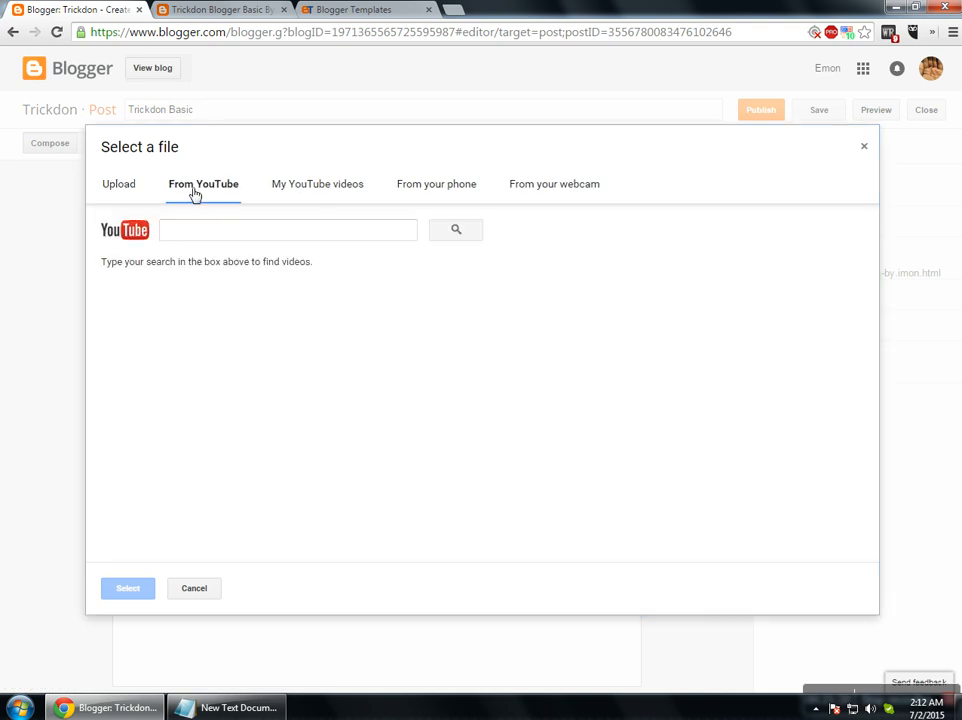
{"action": "left_click", "coordinate": [284, 231]}
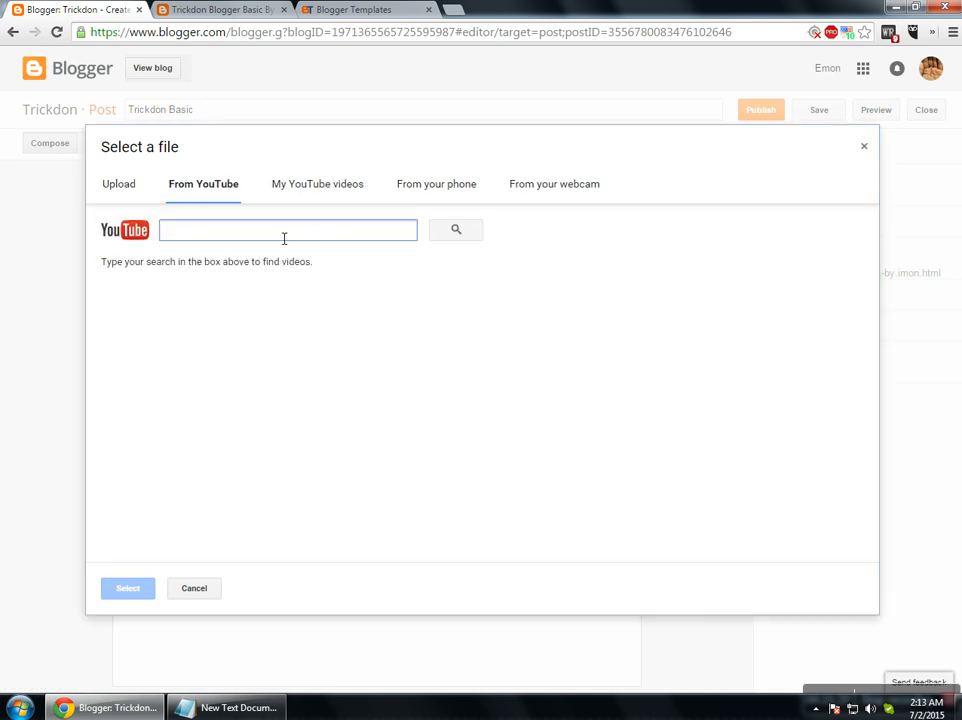
{"action": "type", "text": "Fidee Can't Go"}
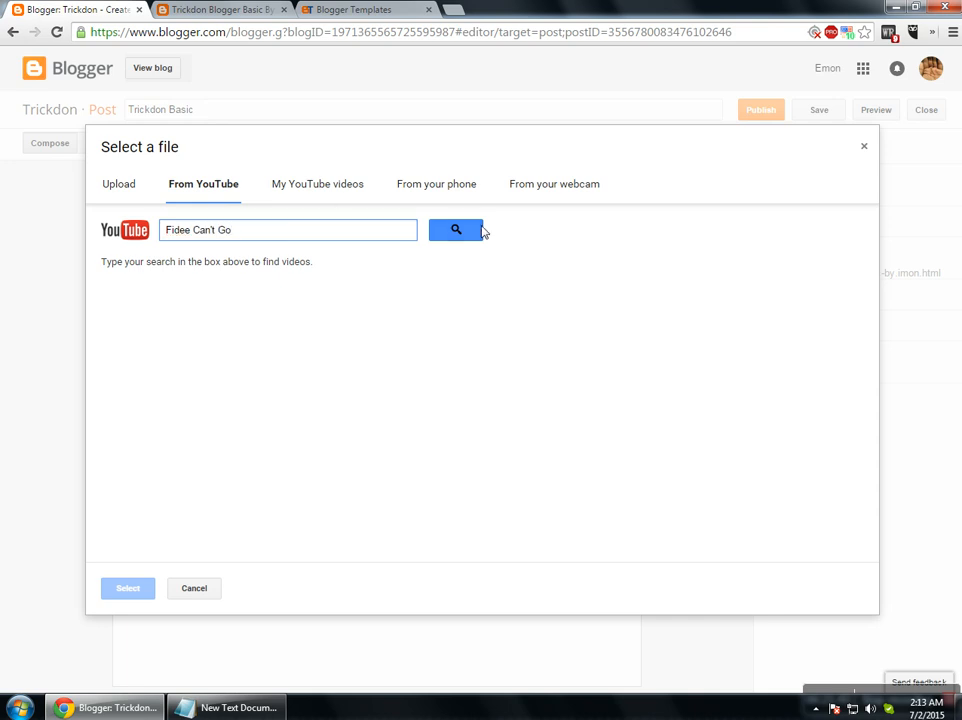
{"action": "left_click", "coordinate": [462, 235]}
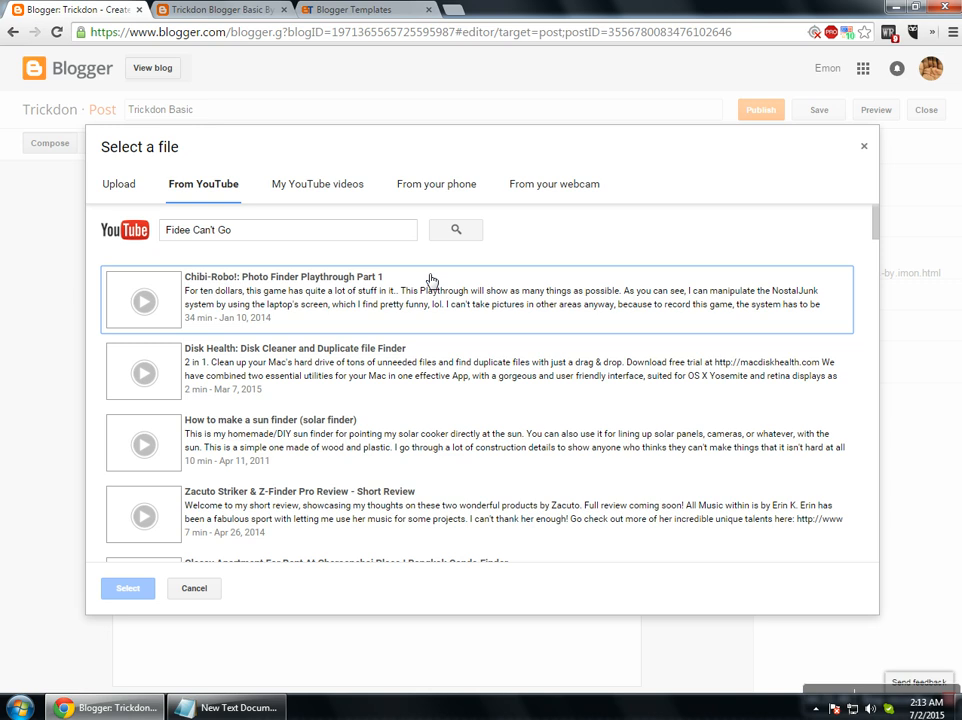
{"action": "left_click", "coordinate": [322, 300]}
{"action": "left_click", "coordinate": [200, 395]}
{"action": "left_click", "coordinate": [225, 421]}
{"action": "left_click", "coordinate": [258, 313]}
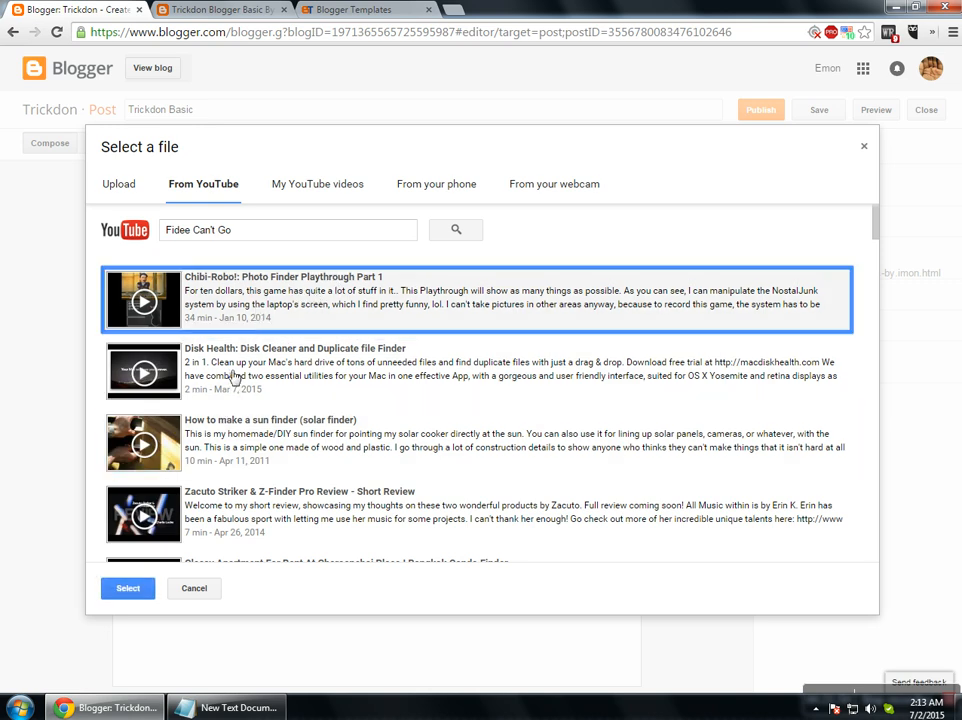
After checking uploads, phone and webcam sources, re-run the search and insert the Chibi-Robo! video.
{"action": "left_click", "coordinate": [325, 187]}
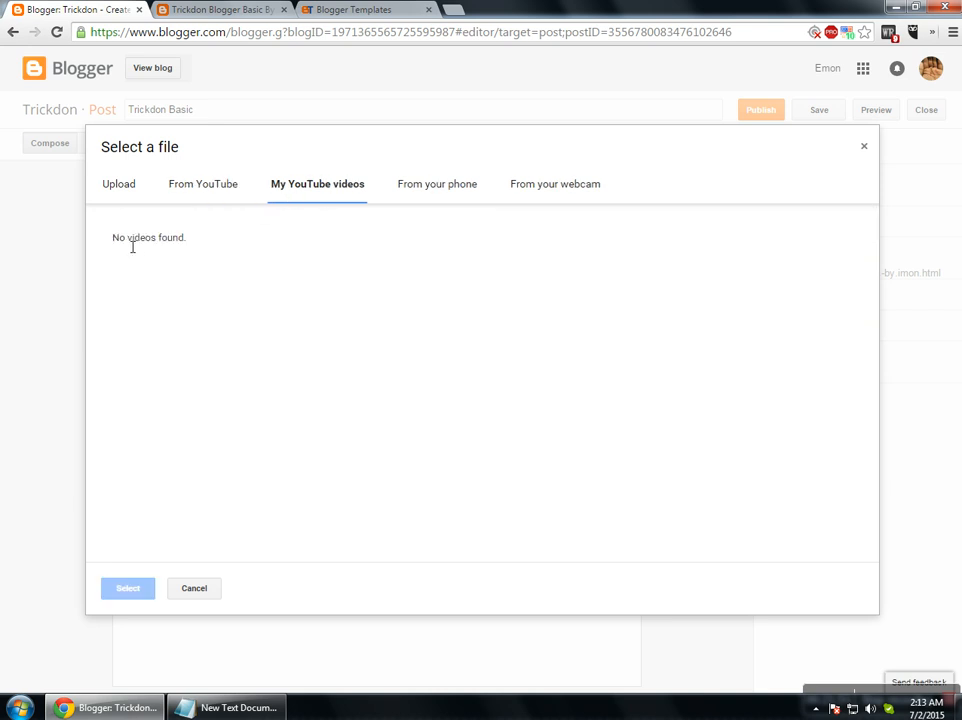
{"action": "left_click", "coordinate": [432, 191]}
{"action": "left_click", "coordinate": [547, 192]}
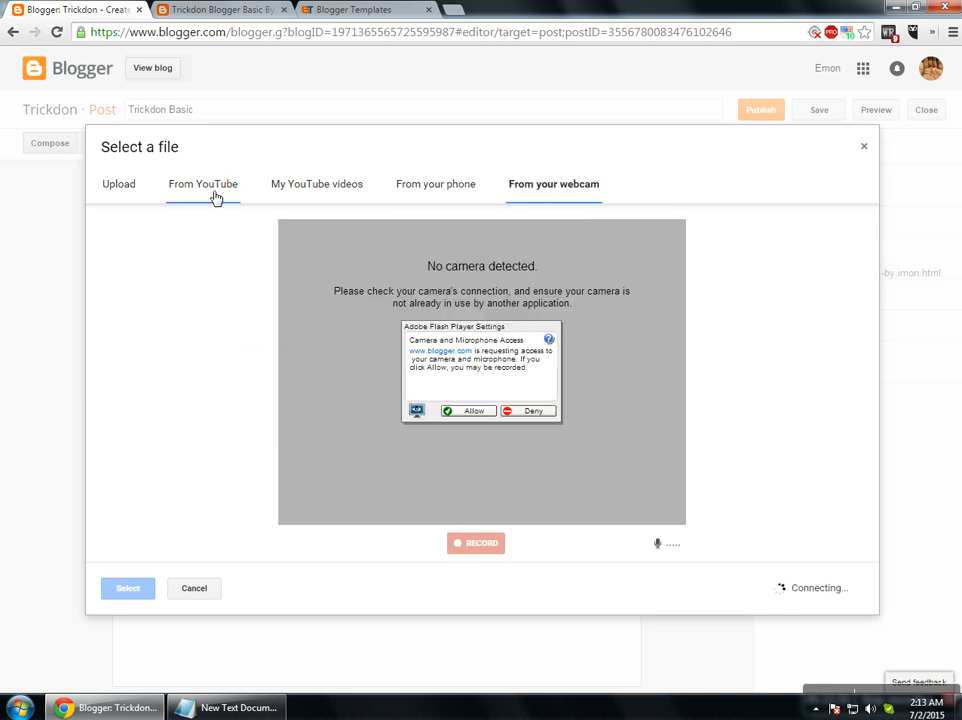
{"action": "left_click", "coordinate": [182, 193]}
{"action": "left_click", "coordinate": [294, 190]}
{"action": "left_click", "coordinate": [231, 190]}
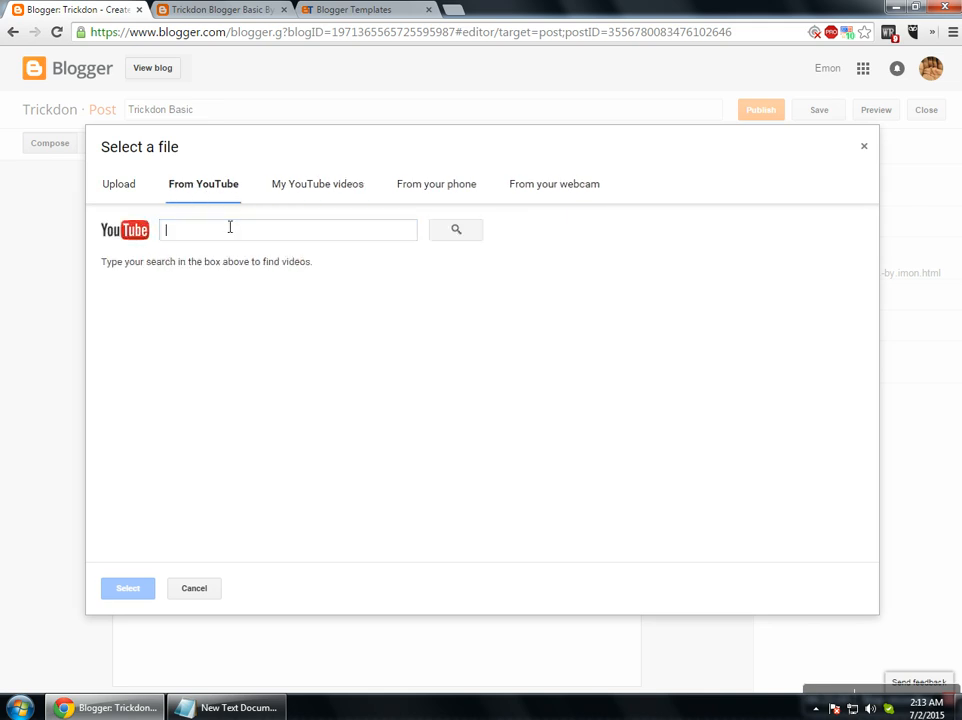
{"action": "type", "text": "Fidee Can't Go"}
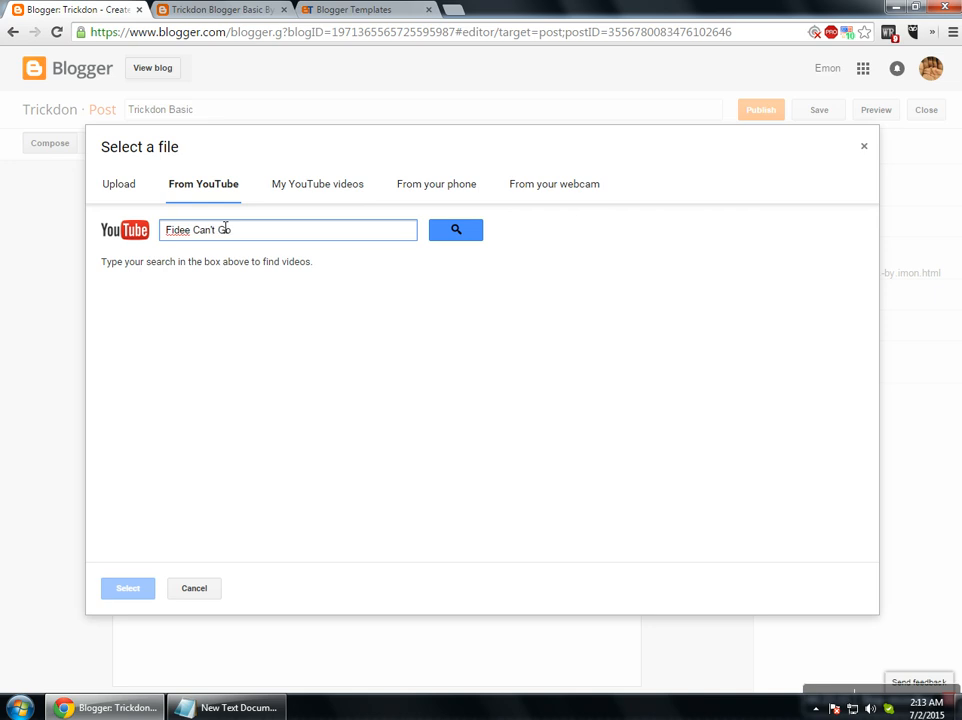
{"action": "left_click", "coordinate": [453, 237]}
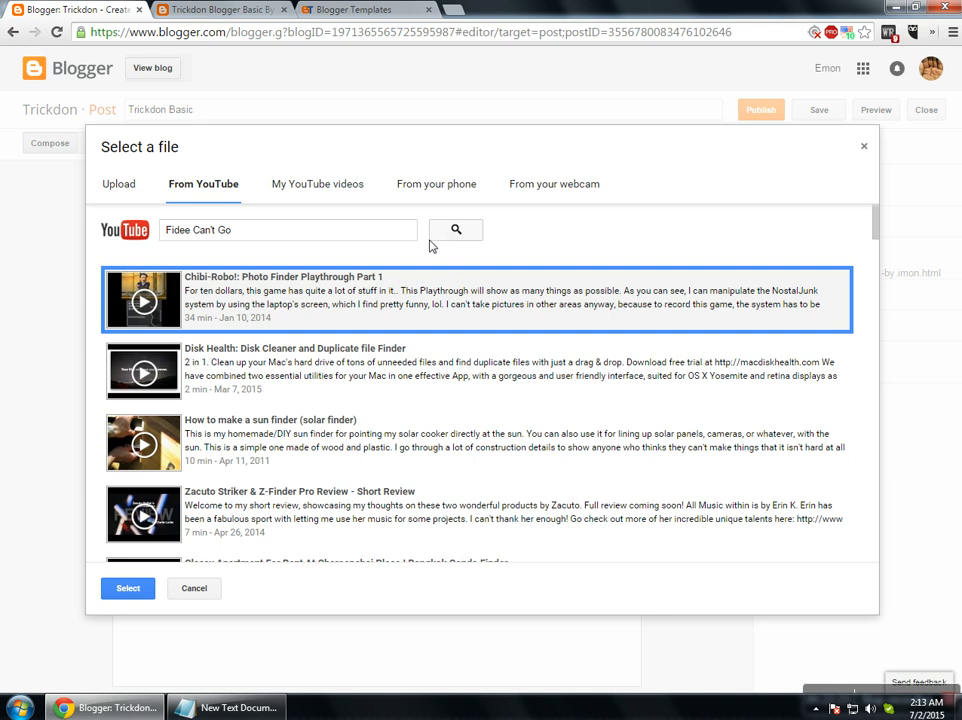
{"action": "left_click", "coordinate": [130, 592]}
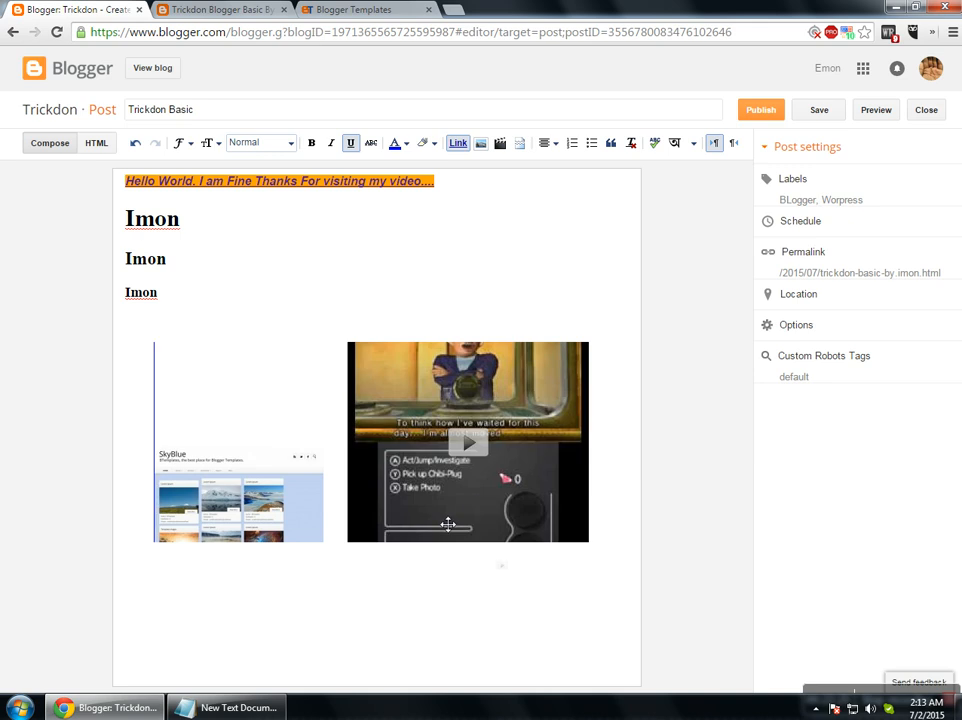
Try the SkyBlue image's sizes and alignments, keeping original size and right alignment.
{"action": "left_click", "coordinate": [447, 491]}
{"action": "left_click", "coordinate": [180, 522]}
{"action": "left_click", "coordinate": [178, 552]}
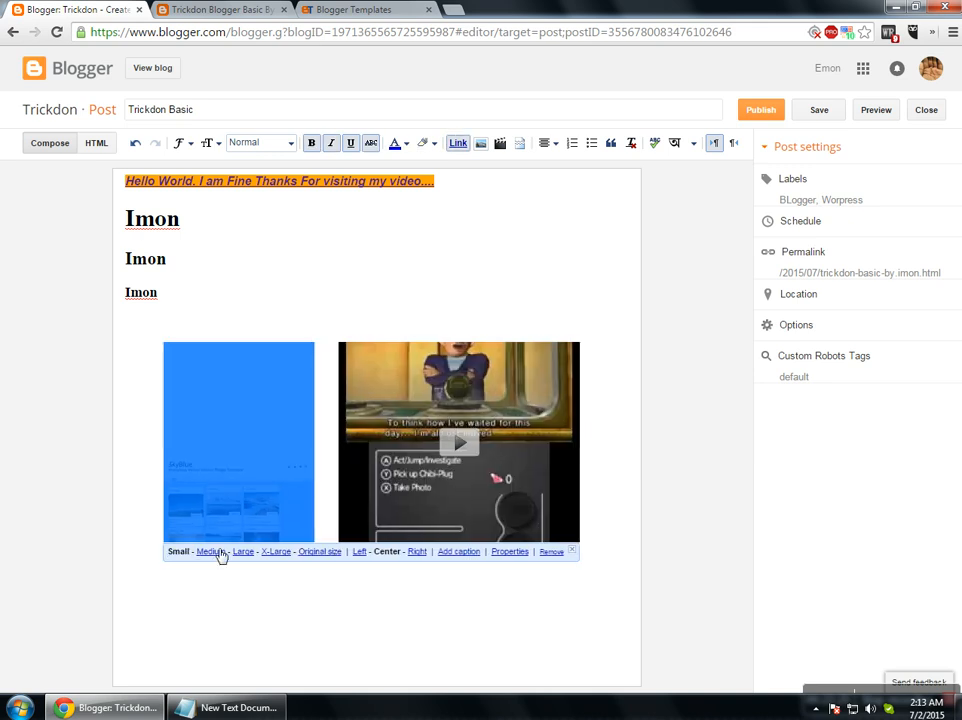
{"action": "left_click", "coordinate": [213, 552]}
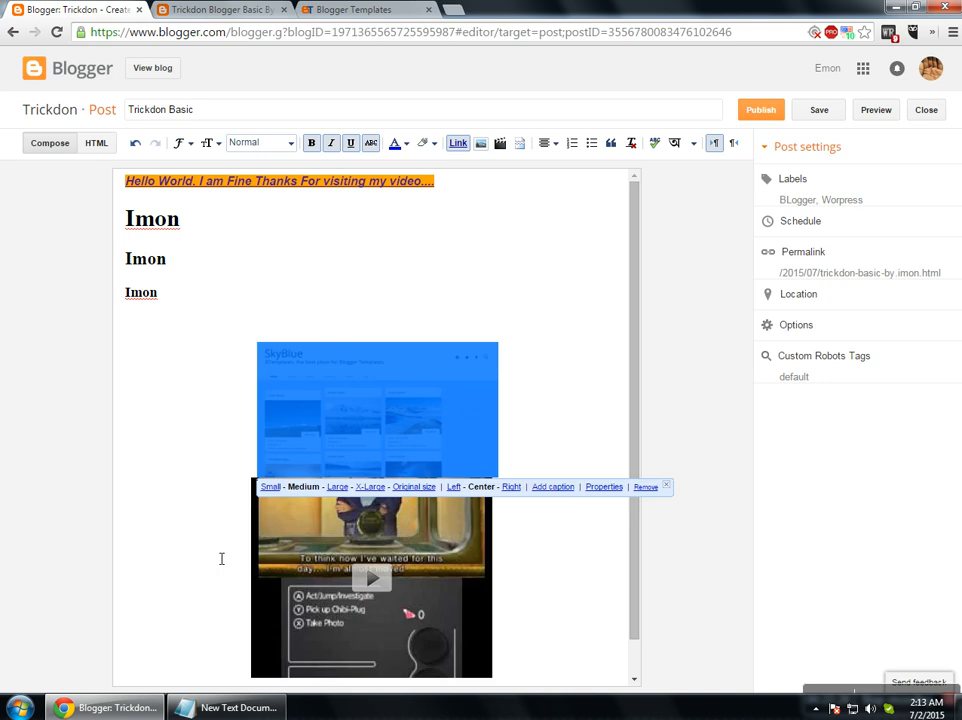
{"action": "left_click", "coordinate": [340, 488]}
{"action": "left_click", "coordinate": [338, 521]}
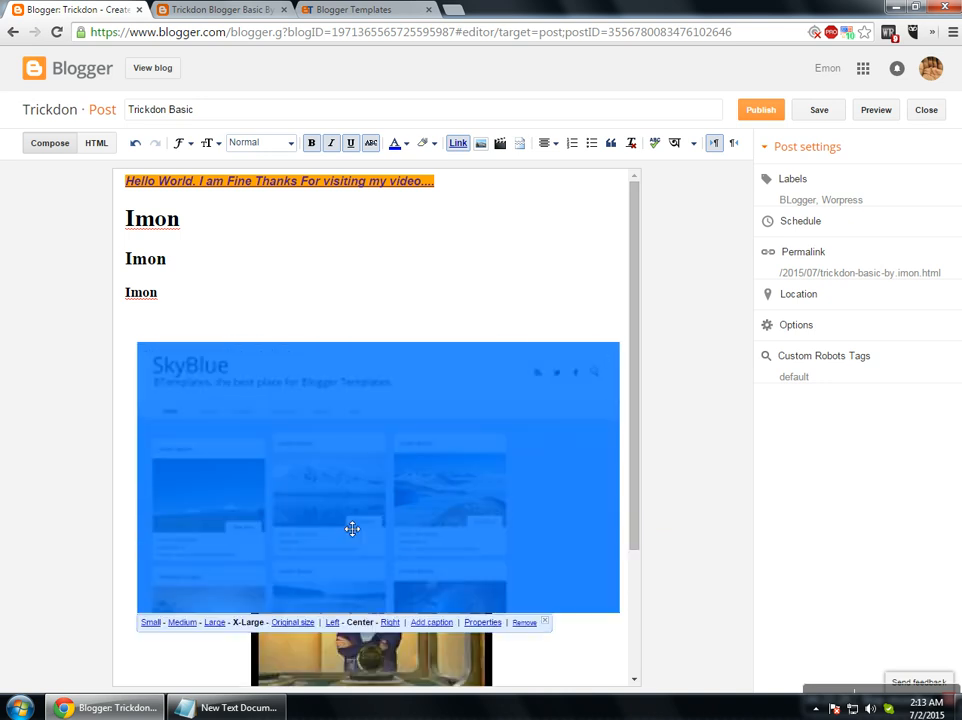
{"action": "left_click", "coordinate": [290, 623]}
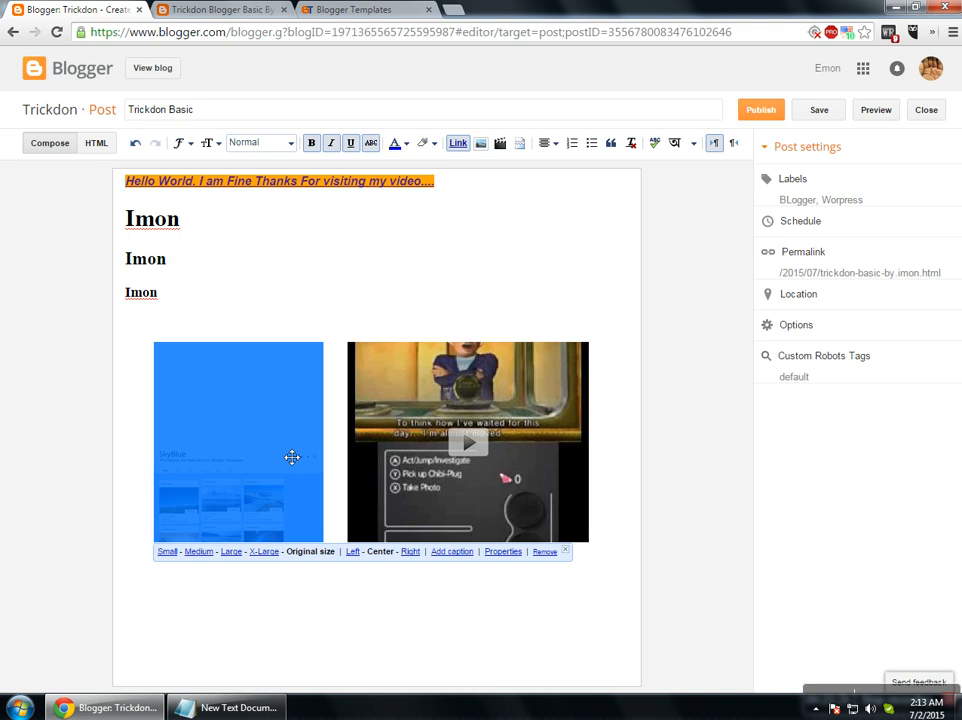
{"action": "left_click", "coordinate": [356, 553]}
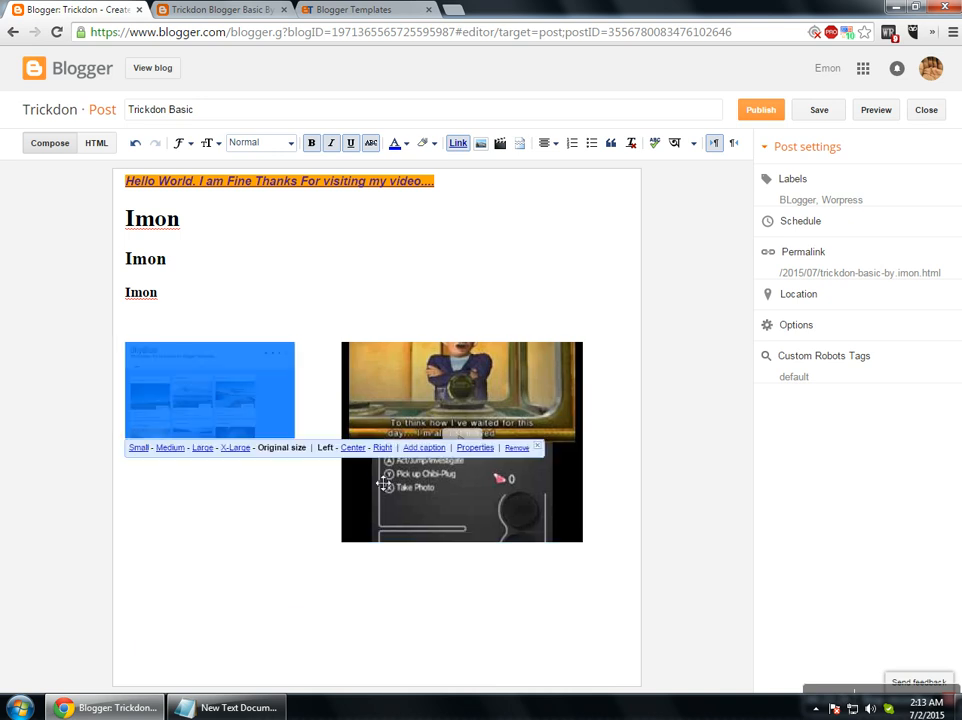
{"action": "left_click", "coordinate": [363, 453]}
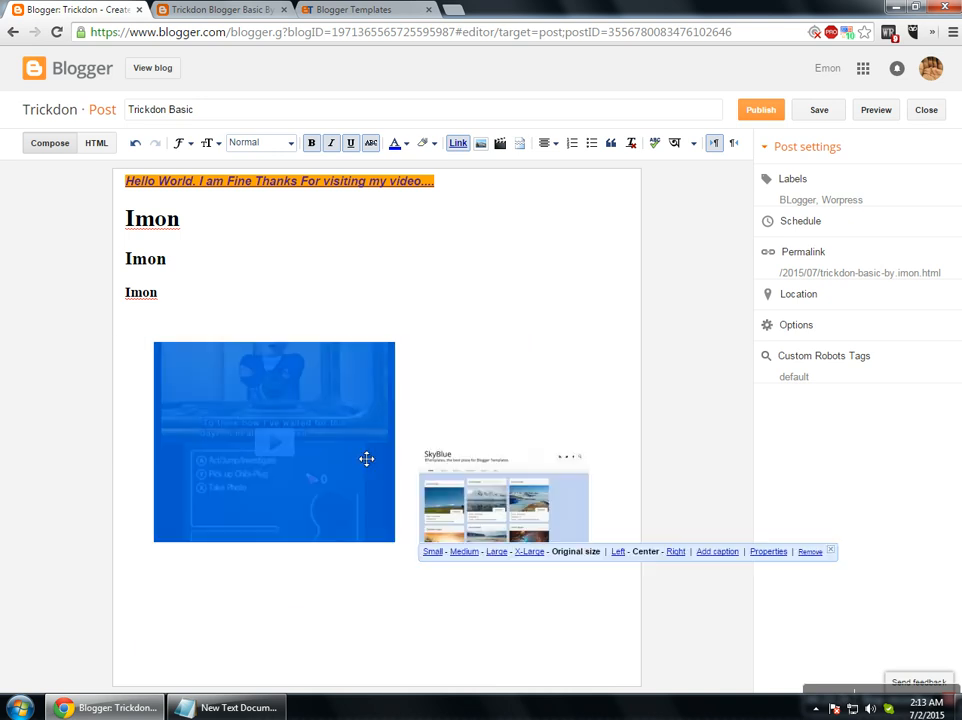
{"action": "left_click", "coordinate": [684, 553]}
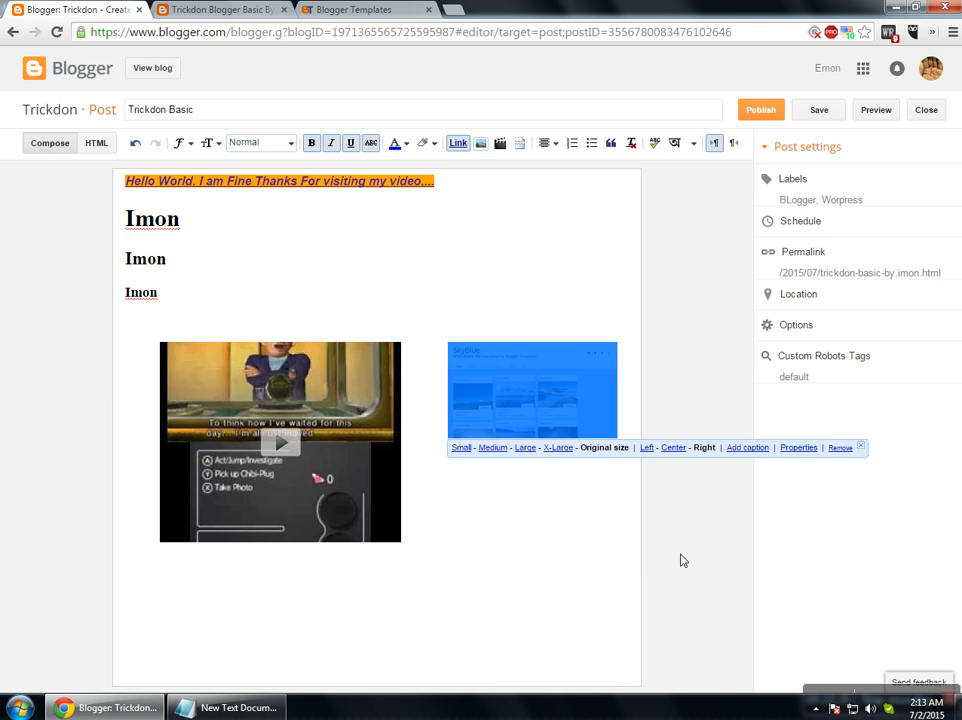
Caption the SkyBlue image 'Hello World'.
{"action": "left_click", "coordinate": [747, 449]}
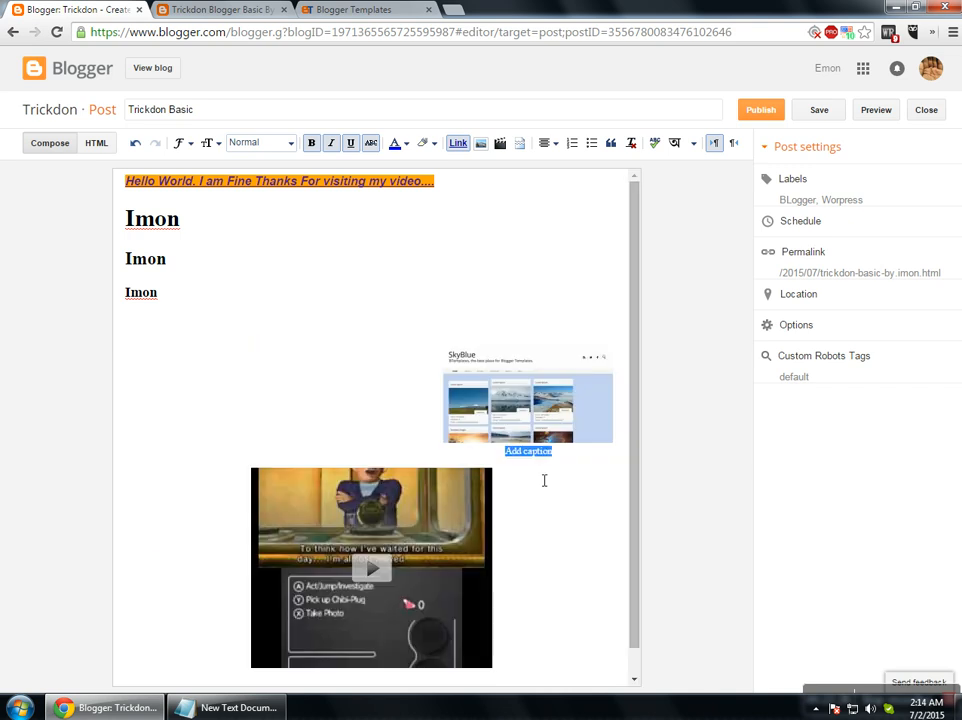
{"action": "type", "text": "Hello Worls"}
{"action": "key", "text": "BackSpace"}
{"action": "type", "text": "d"}
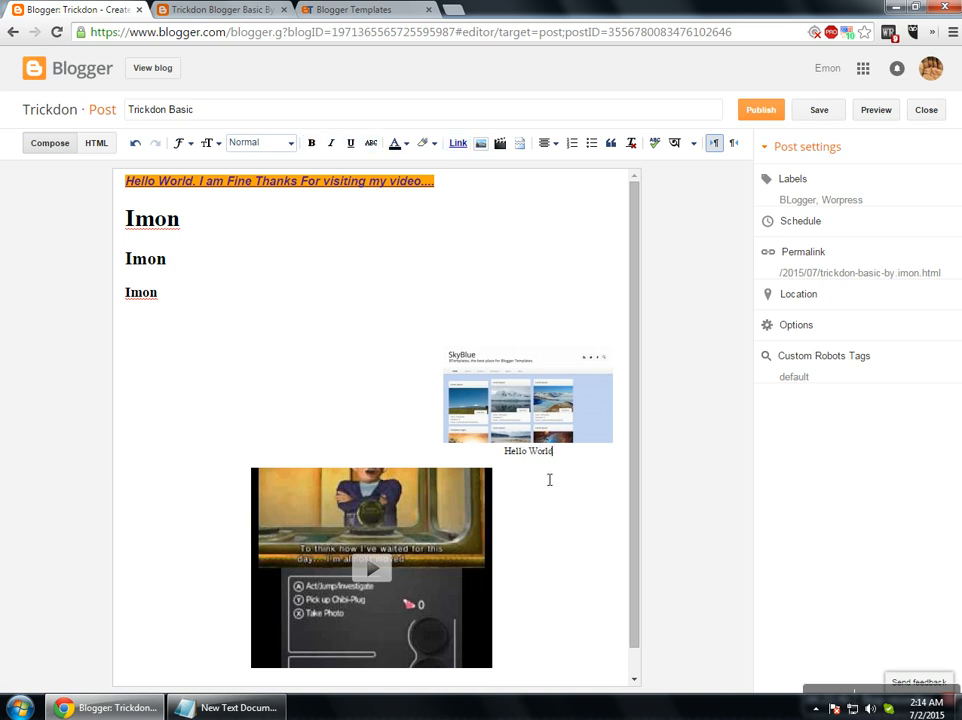
Left-align the SkyBlue image and replace its caption with 'hello'.
{"action": "left_click", "coordinate": [575, 423]}
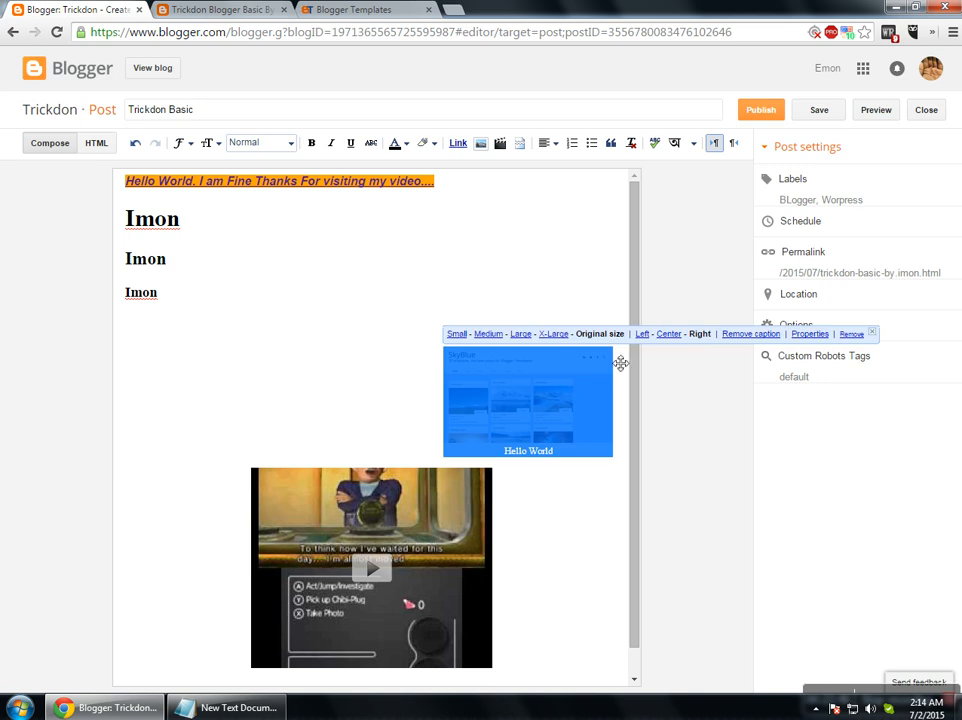
{"action": "left_click", "coordinate": [642, 334]}
{"action": "left_click", "coordinate": [405, 425]}
{"action": "left_click", "coordinate": [206, 436]}
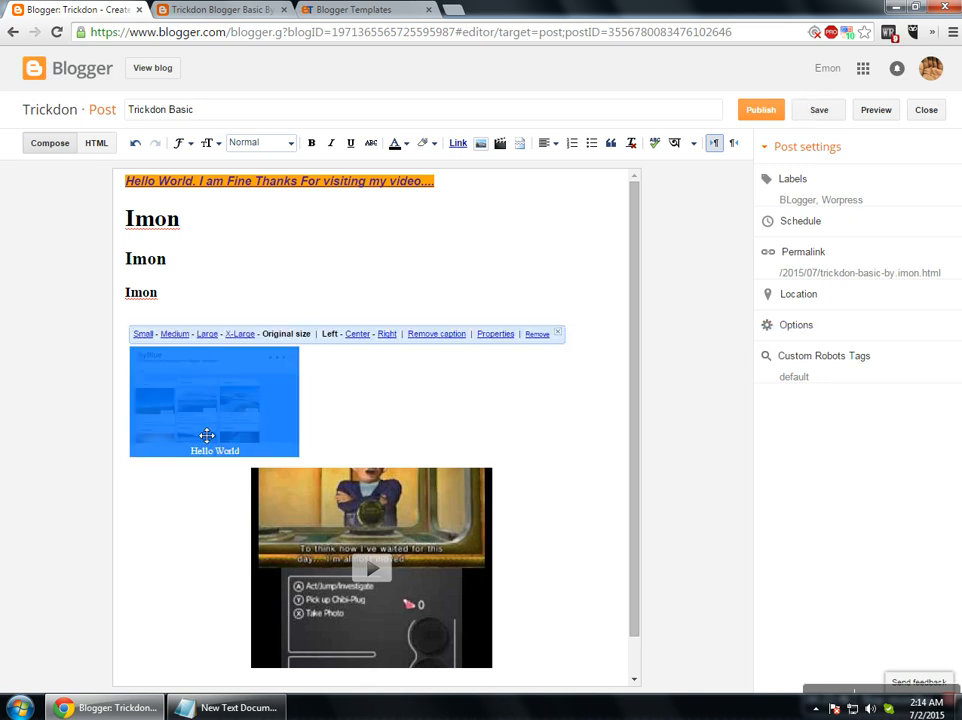
{"action": "left_click", "coordinate": [445, 335]}
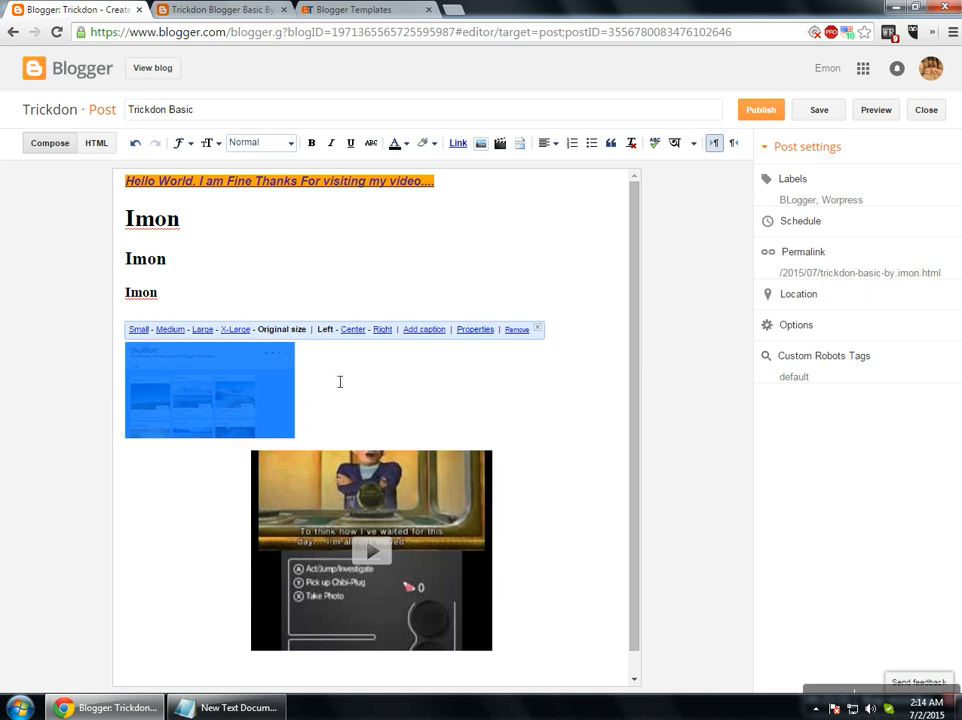
{"action": "left_click", "coordinate": [411, 334]}
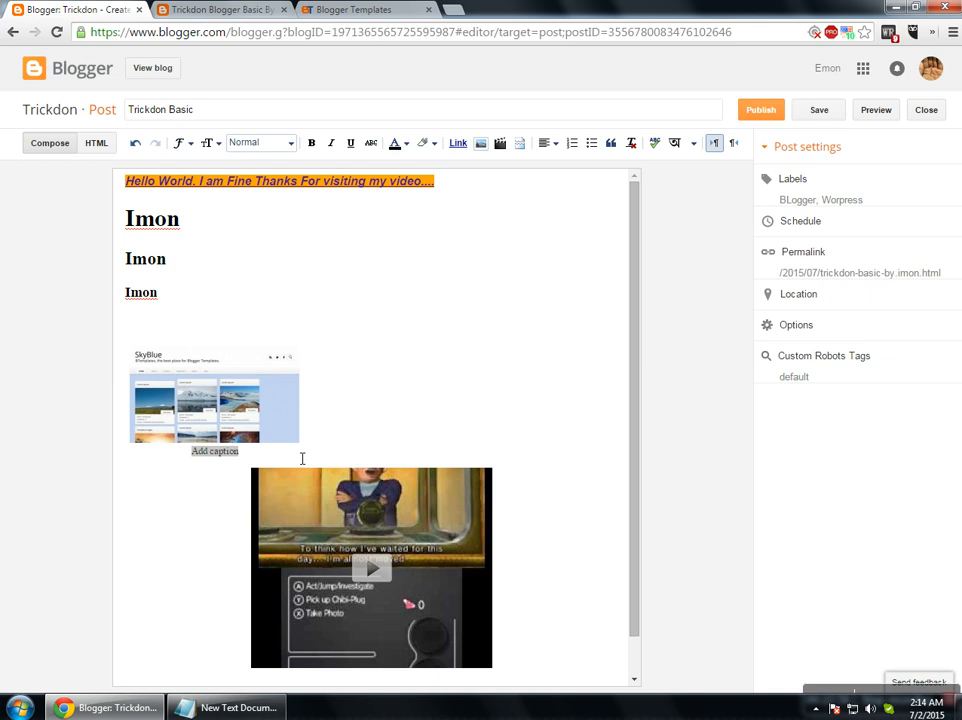
{"action": "left_click", "coordinate": [246, 456]}
{"action": "left_click_drag", "start_coordinate": [232, 456], "coordinate": [190, 452]}
{"action": "key", "text": "BackSpace"}
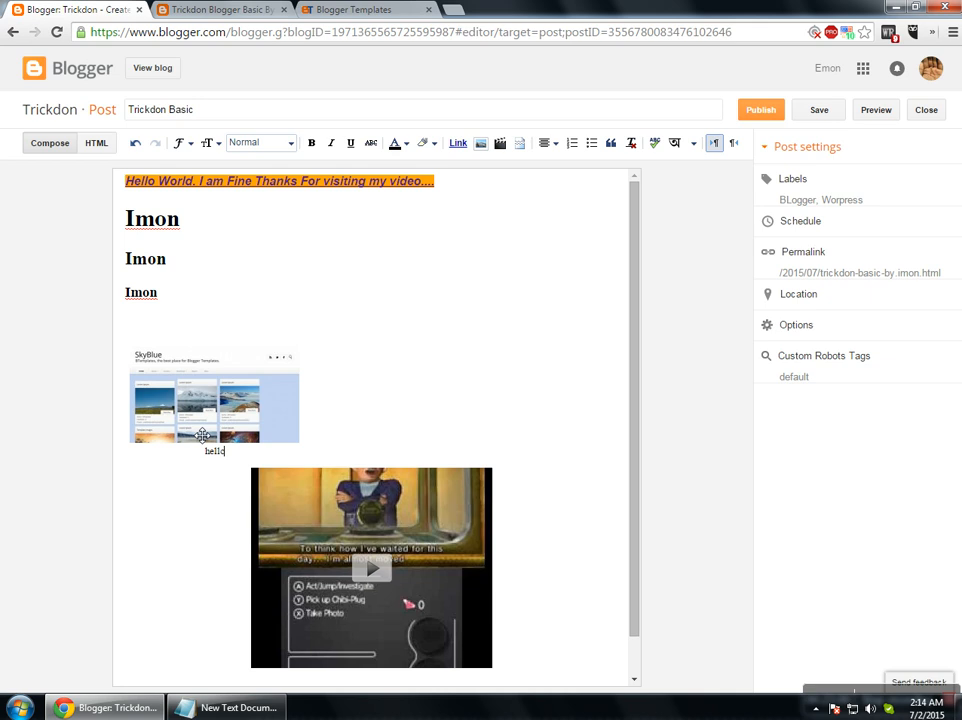
{"action": "left_click", "coordinate": [243, 423]}
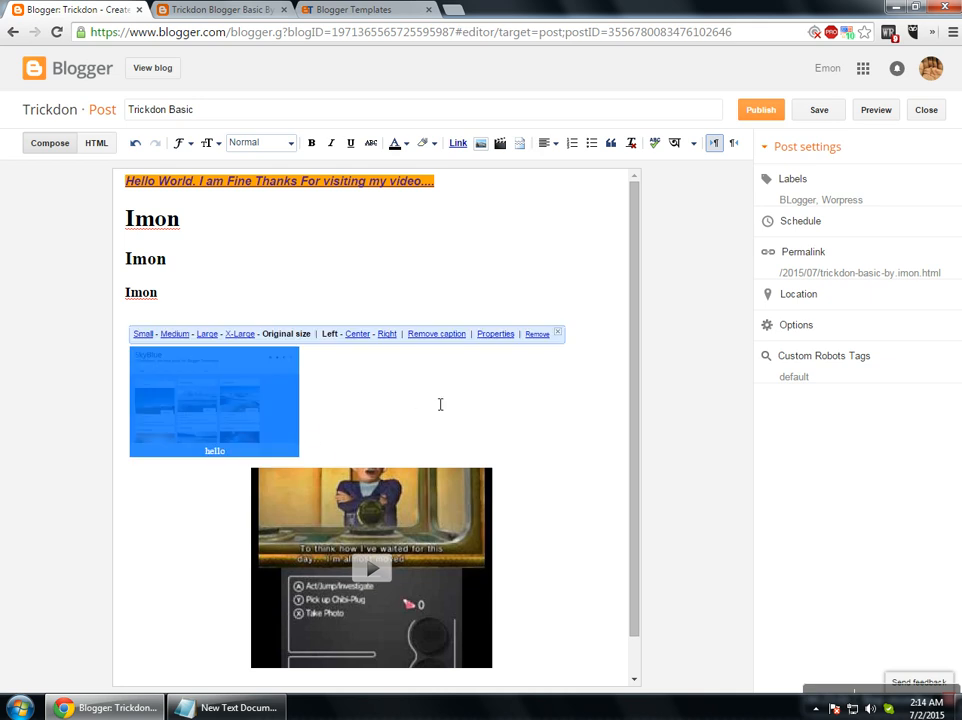
{"action": "left_click", "coordinate": [500, 335]}
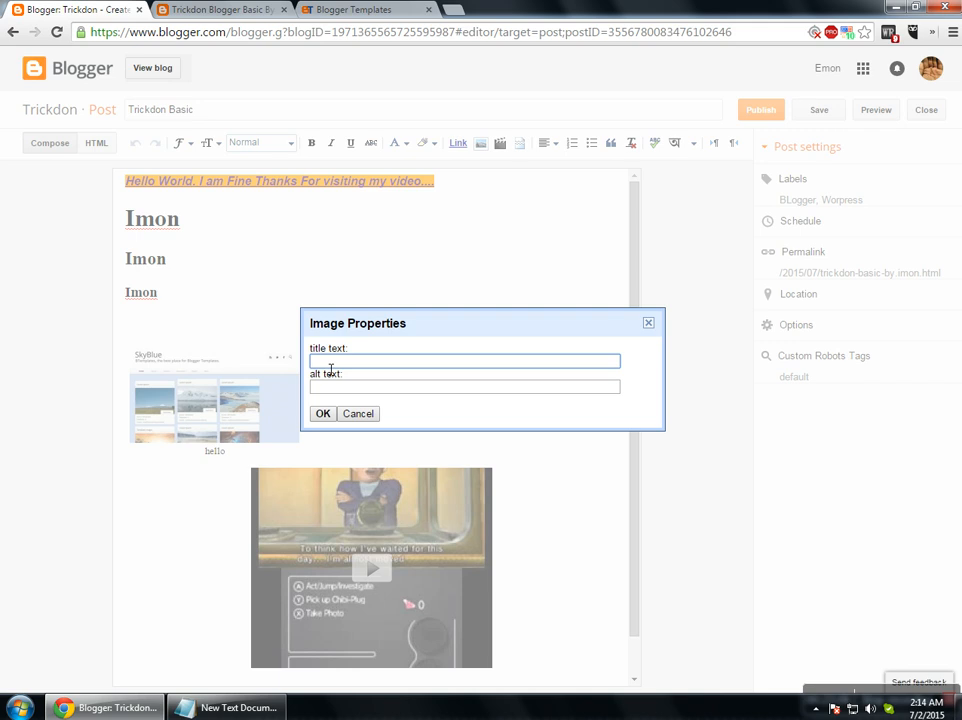
Set the SkyBlue image's title and alt text to the blog title 'Trickdon Blogger Basic By Imon'.
{"action": "left_click", "coordinate": [220, 9]}
{"action": "left_click_drag", "start_coordinate": [131, 101], "coordinate": [85, 103]}
{"action": "left_click_drag", "start_coordinate": [214, 104], "coordinate": [622, 105]}
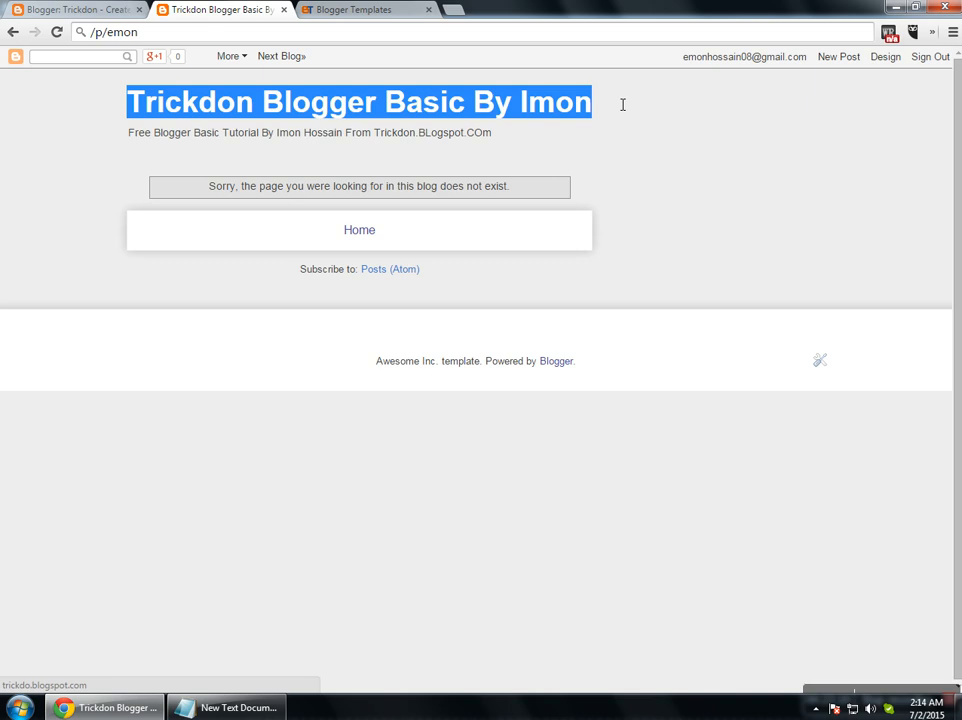
{"action": "key", "text": "ctrl+c"}
{"action": "key", "text": "ctrl+shift+Tab"}
{"action": "key", "text": "ctrl+v"}
{"action": "left_click", "coordinate": [333, 387]}
{"action": "key", "text": "ctrl+v"}
{"action": "left_click", "coordinate": [322, 415]}
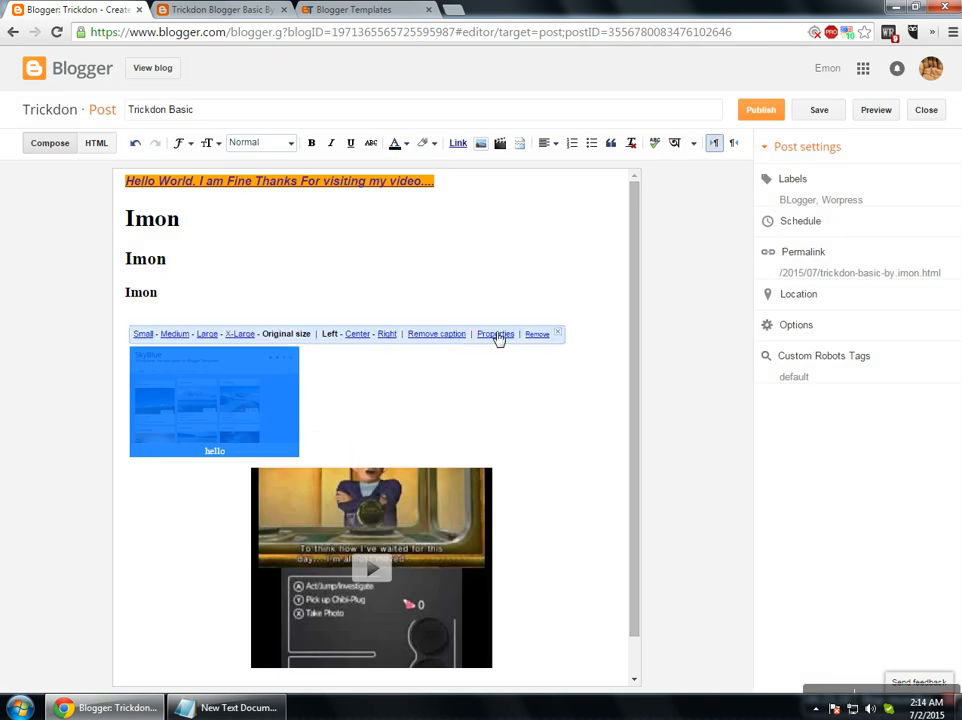
Insert a blank line above the Chibi-Robo video and drag the video around the post.
{"action": "left_click", "coordinate": [437, 494]}
{"action": "scroll", "coordinate": [420, 500], "scroll_direction": "down", "scroll_amount": 1}
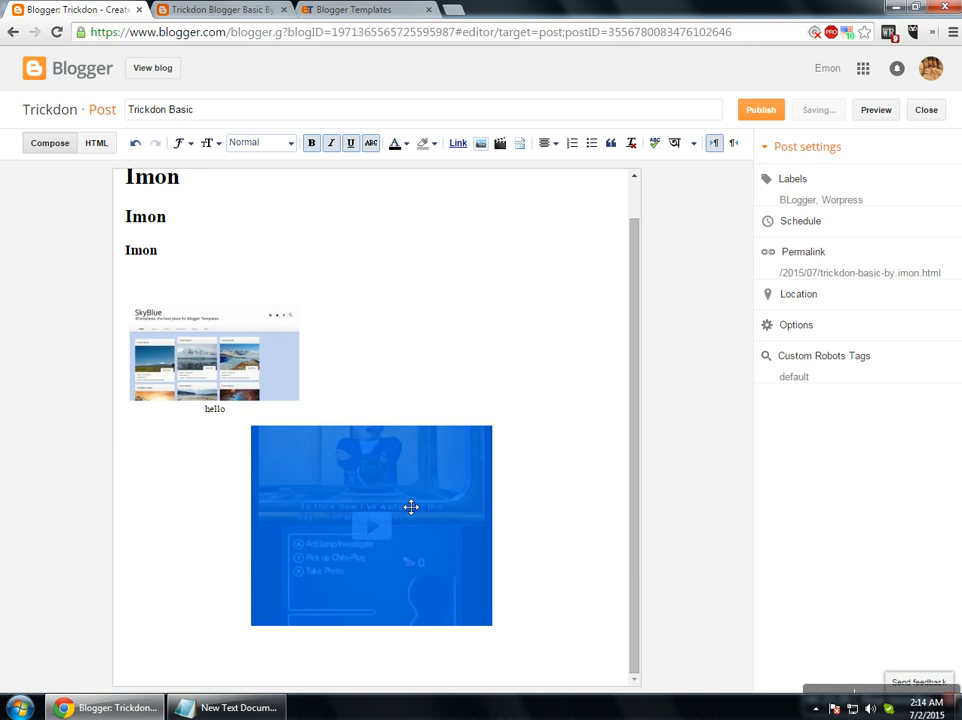
{"action": "left_click", "coordinate": [368, 420]}
{"action": "key", "text": "Return"}
{"action": "left_click", "coordinate": [427, 610]}
{"action": "left_click_drag", "start_coordinate": [487, 594], "coordinate": [193, 580]}
{"action": "left_click_drag", "start_coordinate": [180, 509], "coordinate": [392, 522]}
{"action": "left_click", "coordinate": [503, 527]}
{"action": "left_click", "coordinate": [503, 342]}
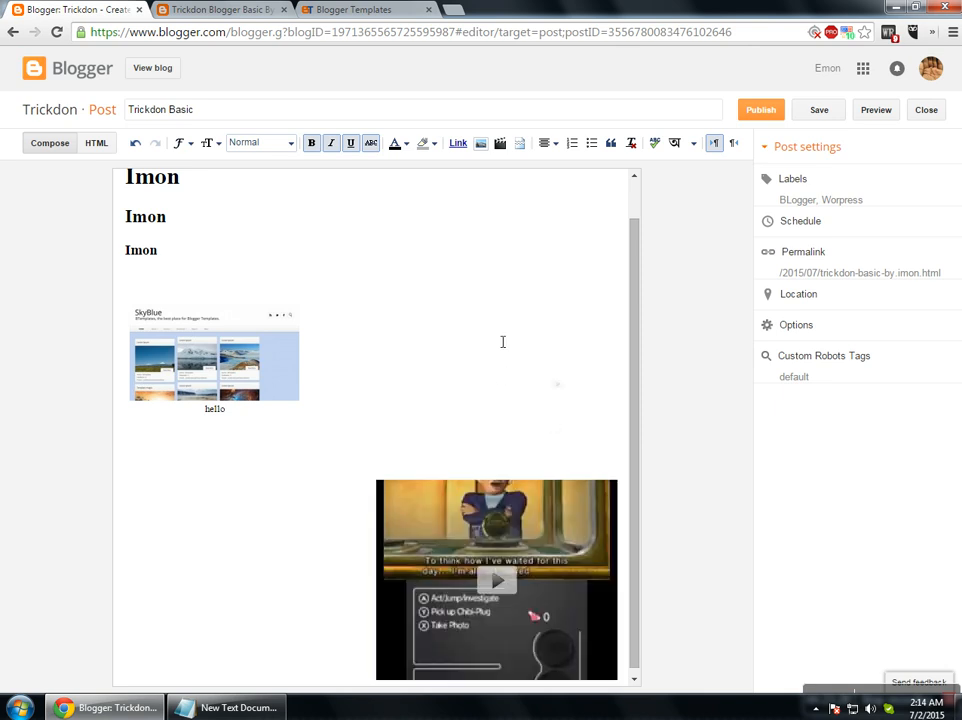
Move the SkyBlue image back under the Imon headings and the video to the left.
{"action": "left_click", "coordinate": [210, 382]}
{"action": "left_click_drag", "start_coordinate": [210, 382], "coordinate": [361, 532]}
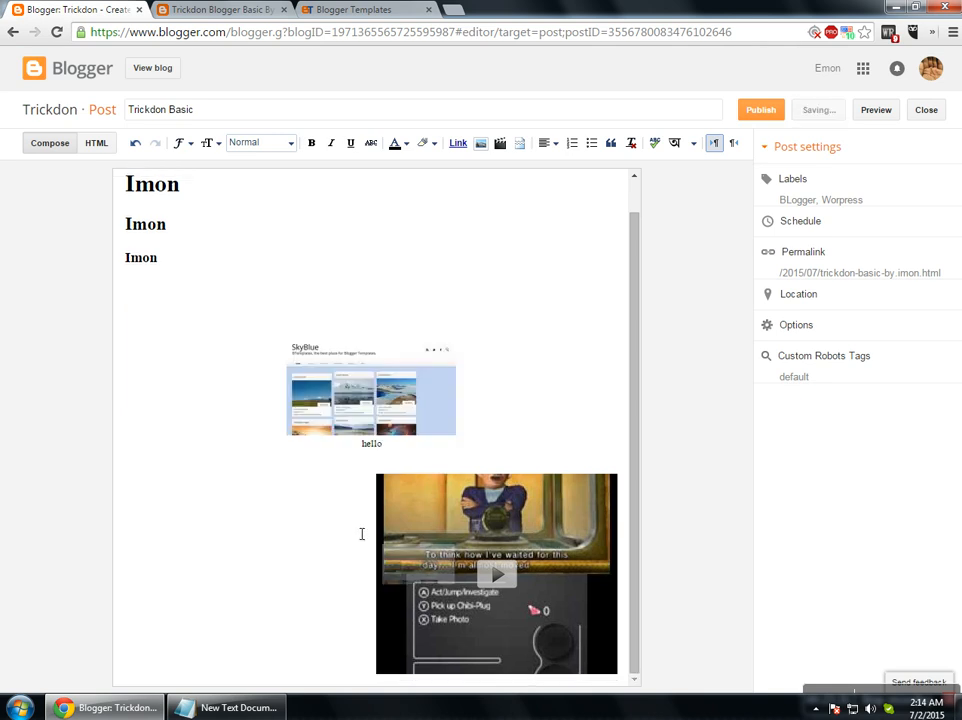
{"action": "left_click", "coordinate": [252, 617]}
{"action": "left_click_drag", "start_coordinate": [252, 617], "coordinate": [270, 320]}
{"action": "left_click_drag", "start_coordinate": [455, 535], "coordinate": [260, 543]}
{"action": "left_click", "coordinate": [501, 511]}
{"action": "scroll", "coordinate": [494, 575], "scroll_direction": "down", "scroll_amount": 1}
{"action": "key", "text": "Return"}
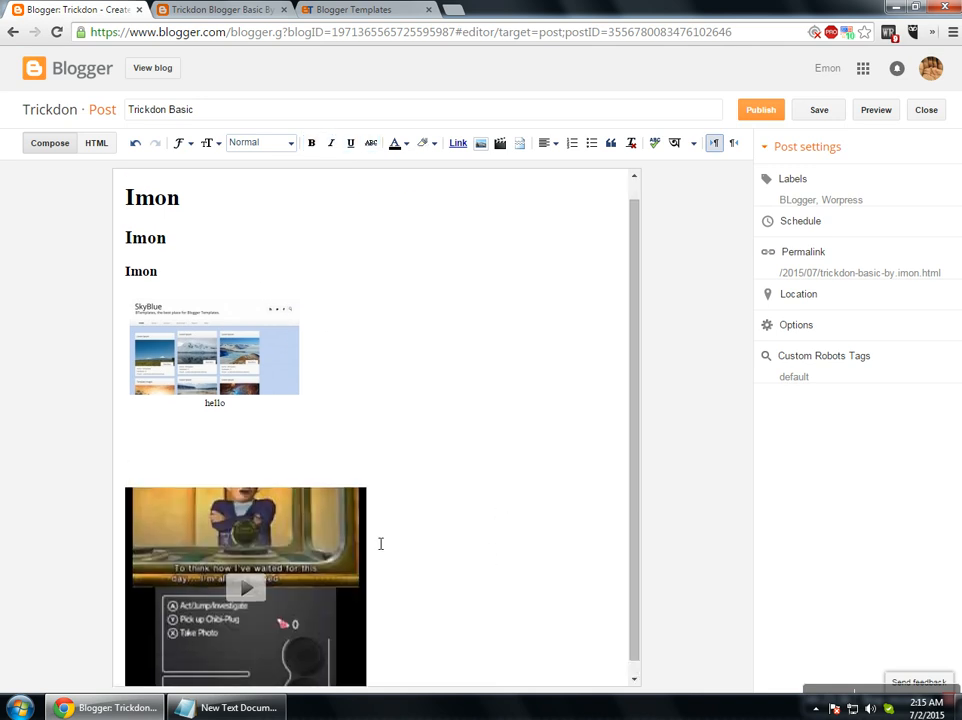
Add an empty line after a <br /></div> line in the HTML source, then return to Compose.
{"action": "left_click", "coordinate": [96, 143]}
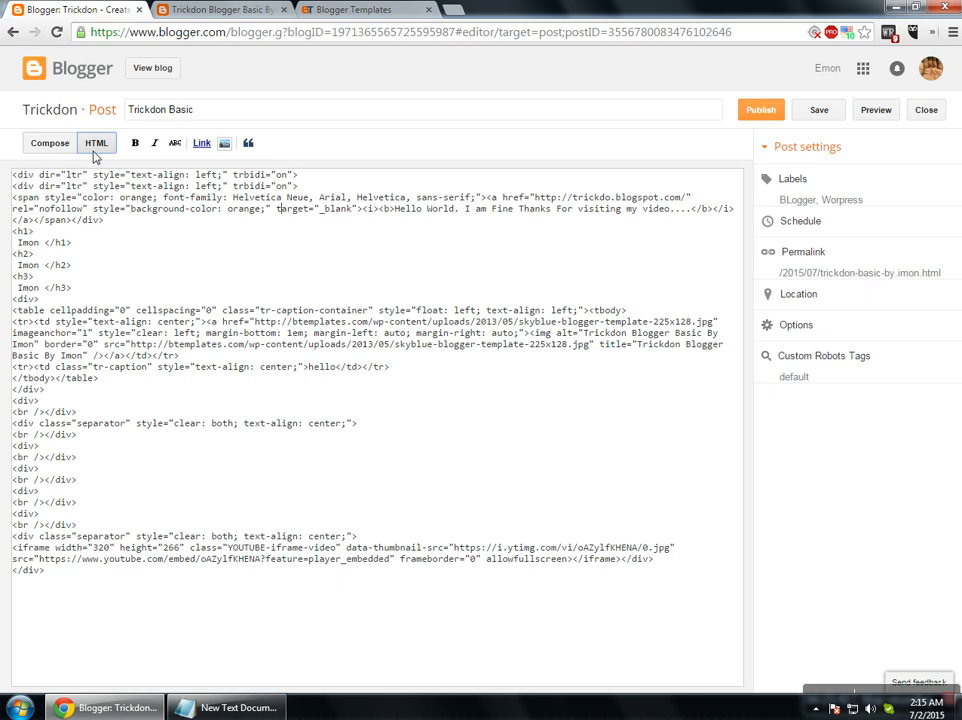
{"action": "left_click", "coordinate": [87, 527]}
{"action": "key", "text": "Return"}
{"action": "left_click", "coordinate": [48, 143]}
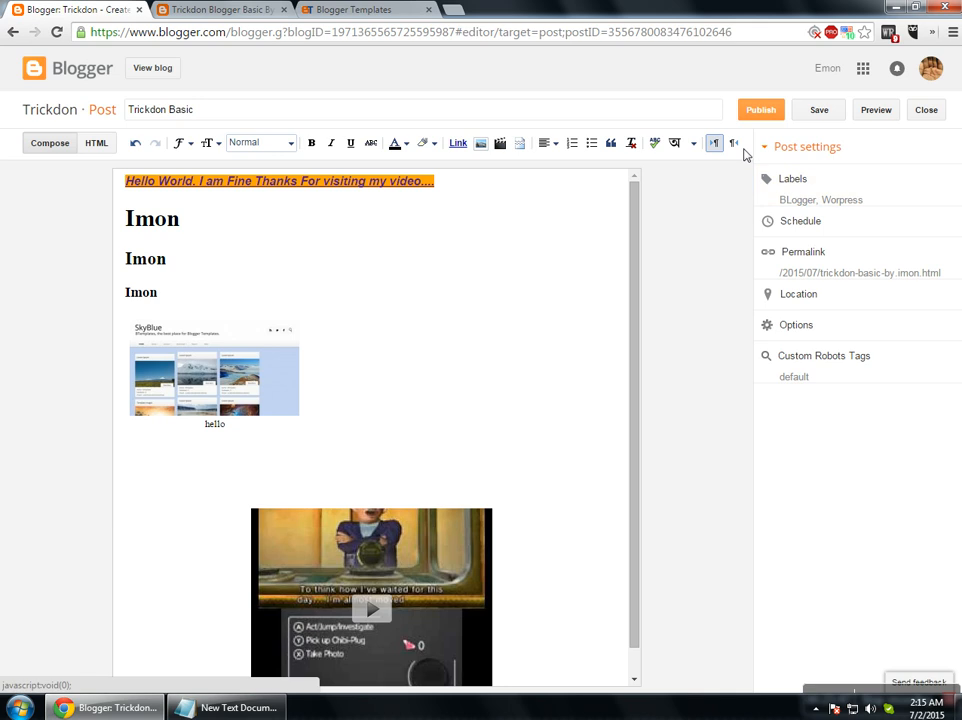
{"action": "left_click", "coordinate": [453, 282]}
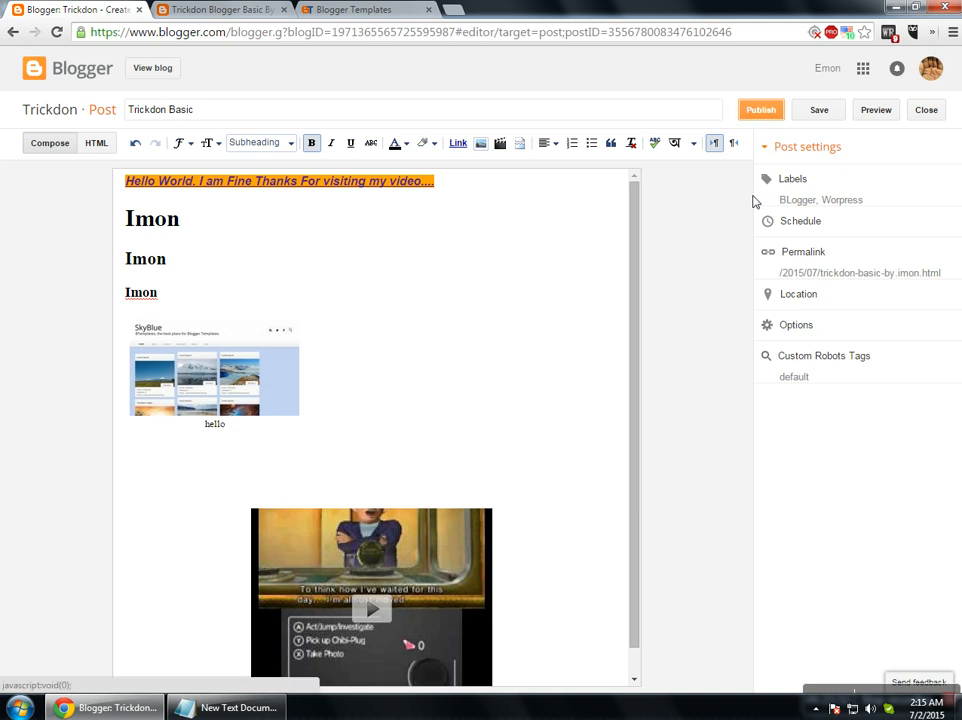
Publish the Trickdon Basic post and open the dashboard's Posts list.
{"action": "left_click", "coordinate": [758, 113]}
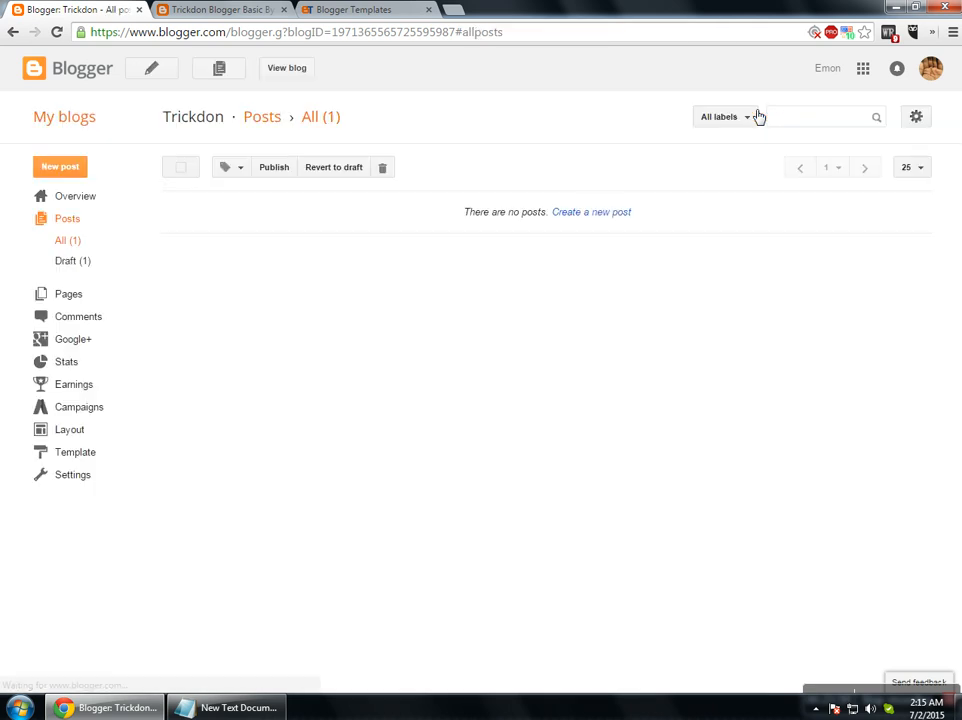
{"action": "left_click", "coordinate": [77, 200]}
{"action": "left_click", "coordinate": [70, 219]}
On the live blog, open the Trickdon Basic post page and preview the SkyBlue image enlarged.
{"action": "key", "text": "ctrl+Tab"}
{"action": "left_click", "coordinate": [163, 99]}
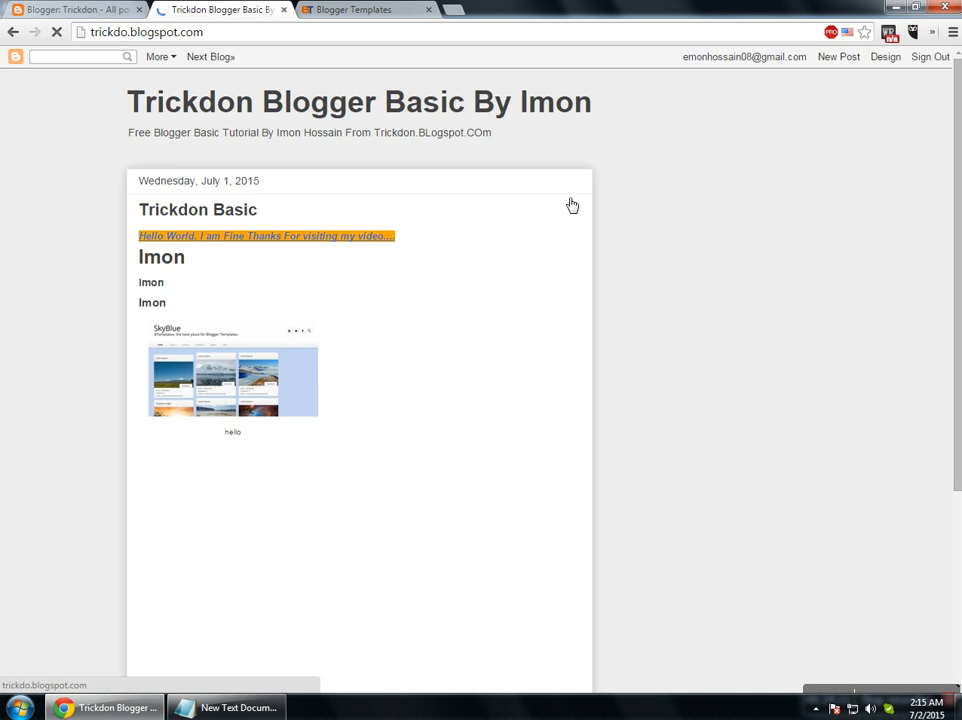
{"action": "scroll", "coordinate": [412, 437], "scroll_direction": "down", "scroll_amount": 3}
{"action": "scroll", "coordinate": [430, 470], "scroll_direction": "up", "scroll_amount": 3}
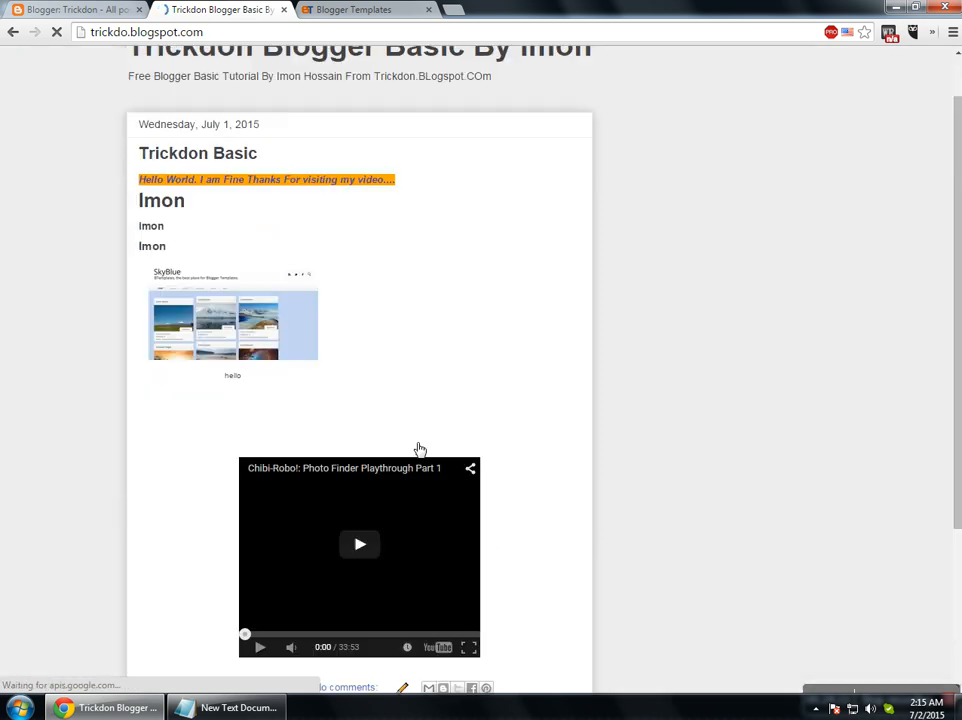
{"action": "scroll", "coordinate": [200, 220], "scroll_direction": "up", "scroll_amount": 1}
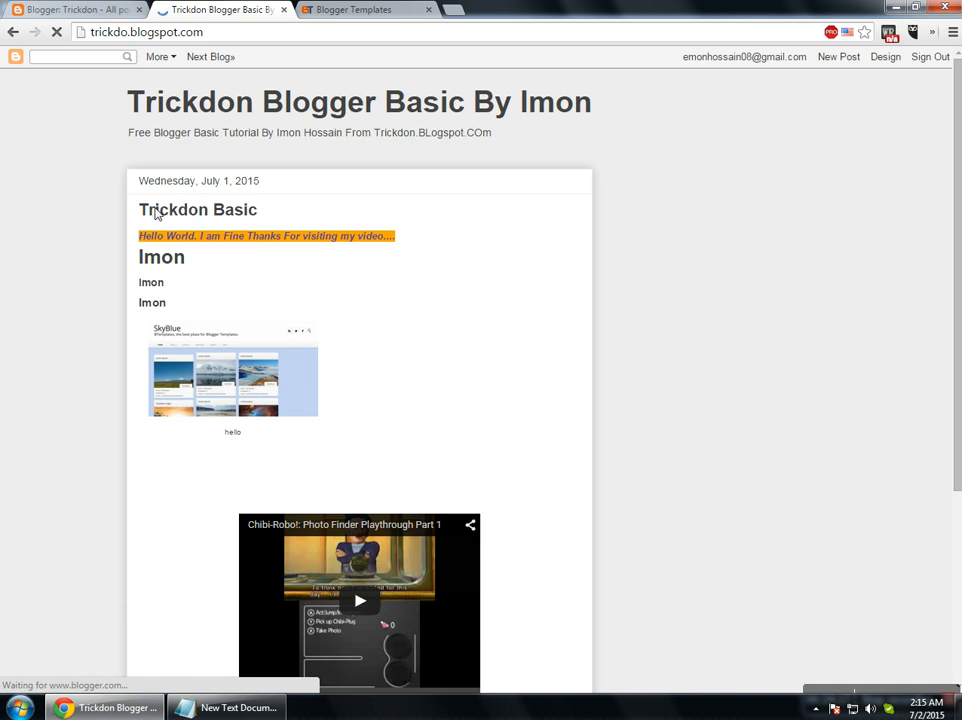
{"action": "left_click", "coordinate": [159, 212]}
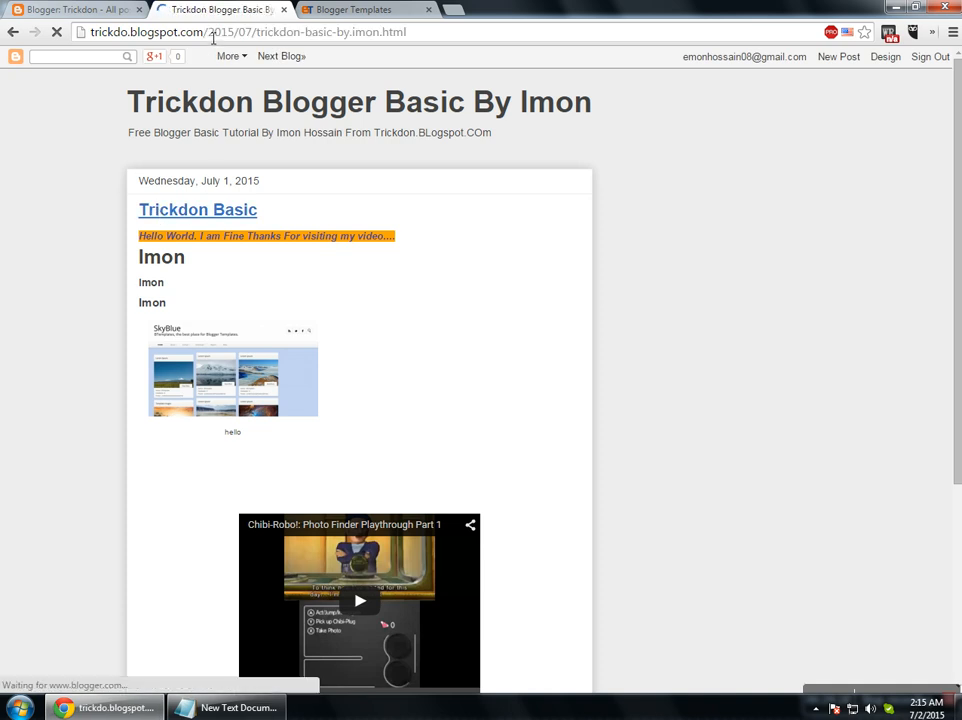
{"action": "left_click_drag", "start_coordinate": [209, 37], "coordinate": [380, 36]}
{"action": "left_click", "coordinate": [267, 36]}
{"action": "left_click", "coordinate": [345, 32]}
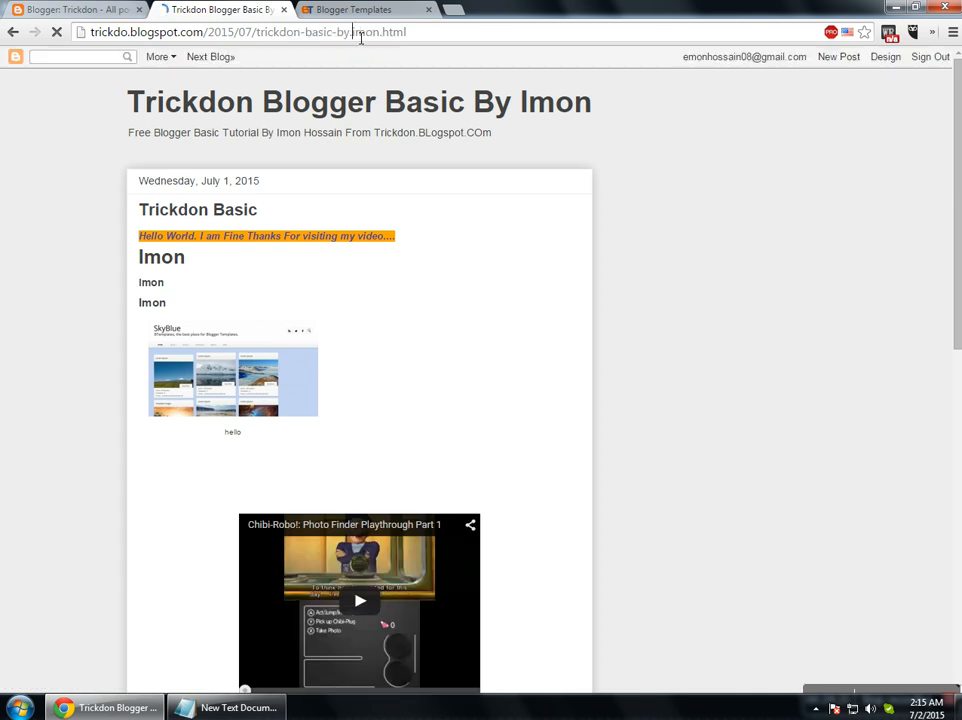
{"action": "scroll", "coordinate": [410, 515], "scroll_direction": "down", "scroll_amount": 2}
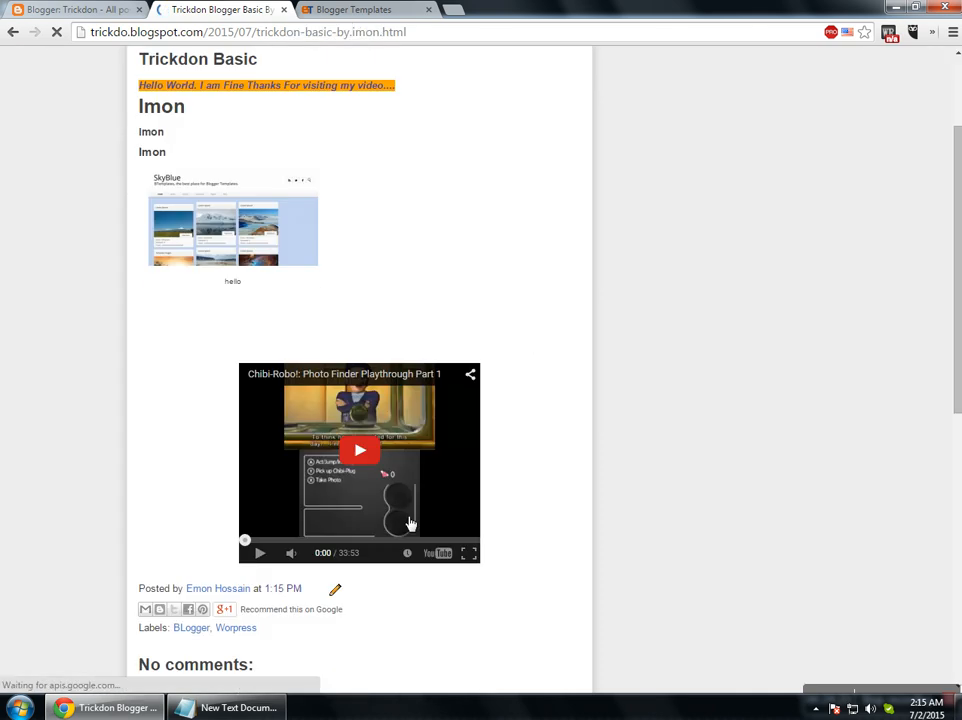
{"action": "left_click", "coordinate": [212, 226]}
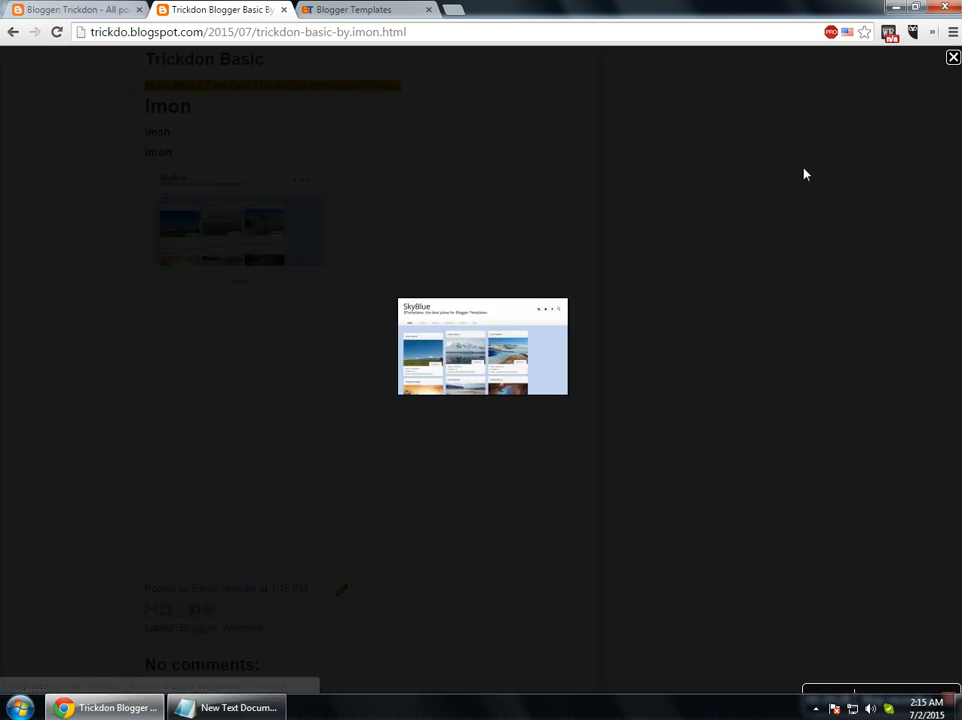
{"action": "left_click", "coordinate": [953, 58]}
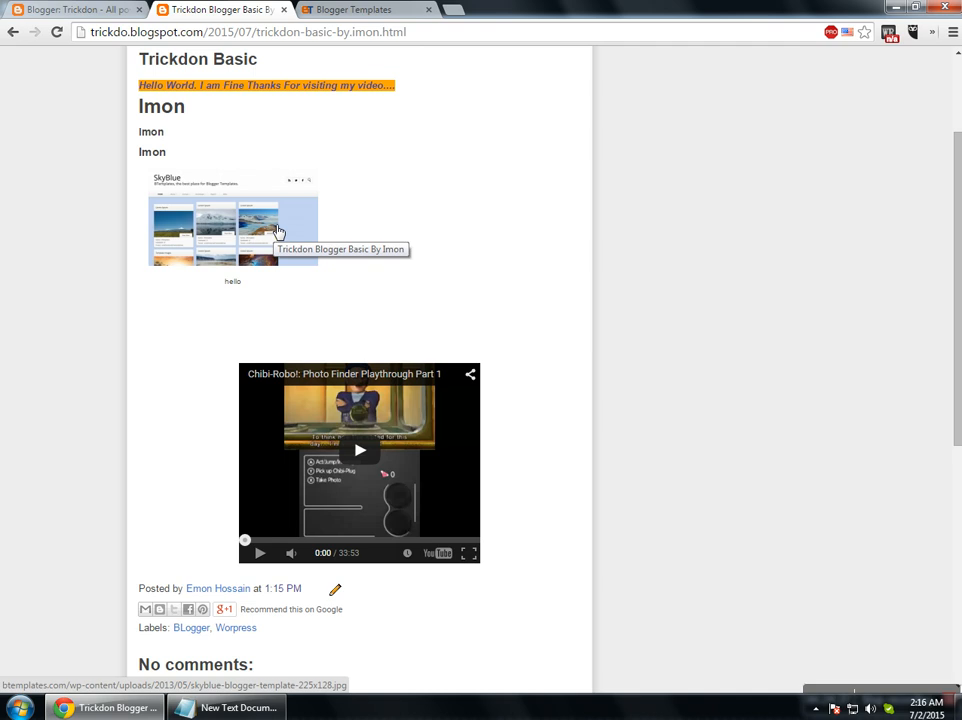
Publish a short greeting comment on the live post without follow-up notifications, then return to the posts list.
{"action": "scroll", "coordinate": [193, 389], "scroll_direction": "down", "scroll_amount": 4}
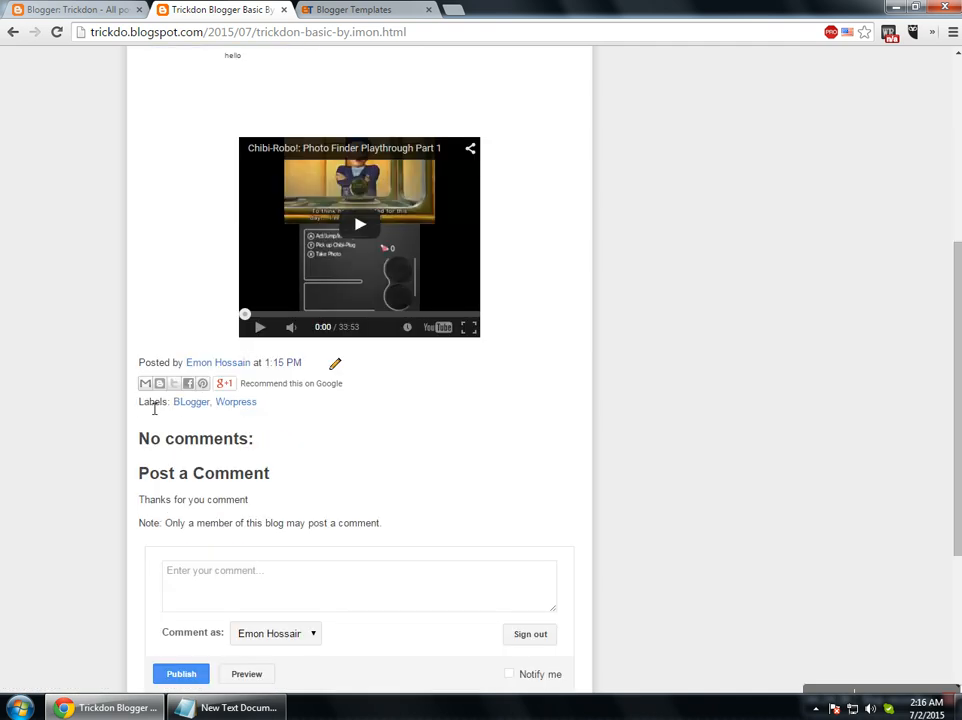
{"action": "left_click", "coordinate": [258, 441]}
{"action": "type", "text": "Hello Imon"}
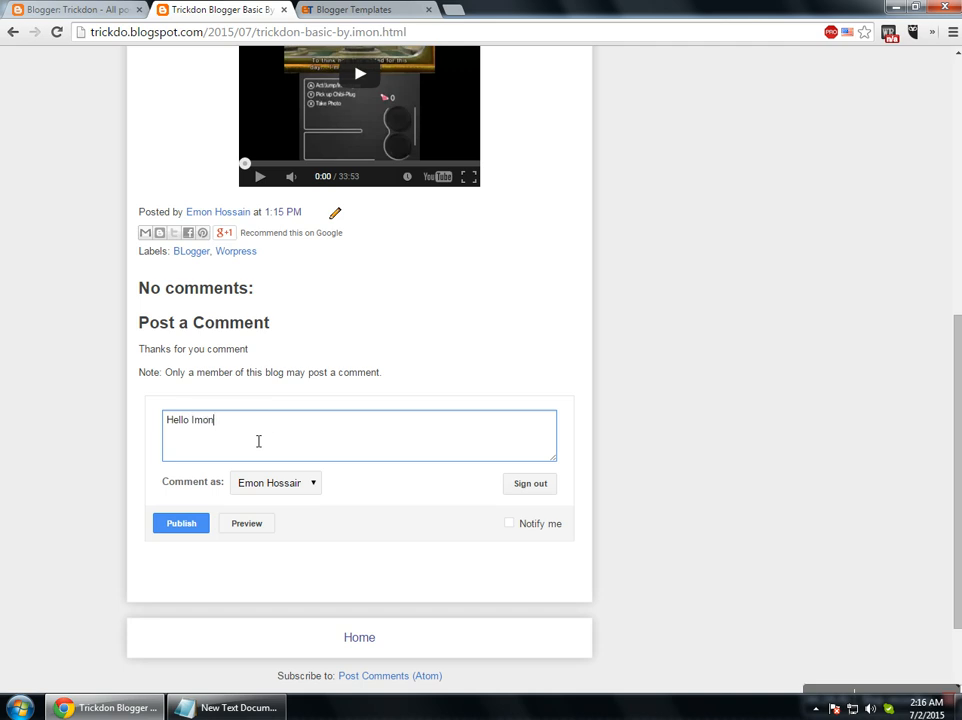
{"action": "left_click", "coordinate": [288, 485]}
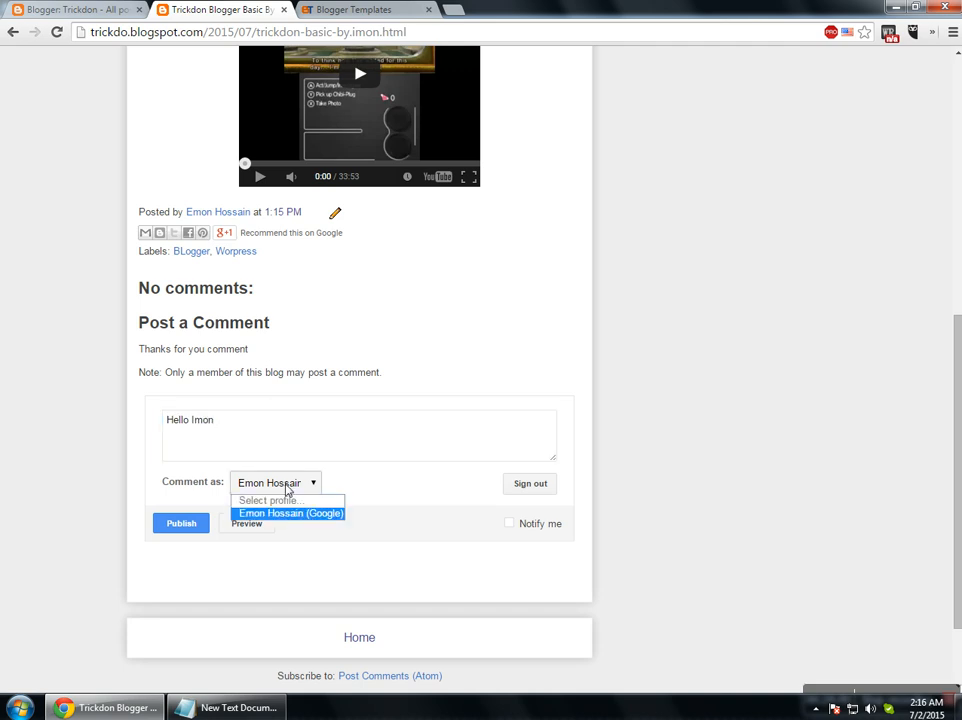
{"action": "left_click", "coordinate": [372, 488]}
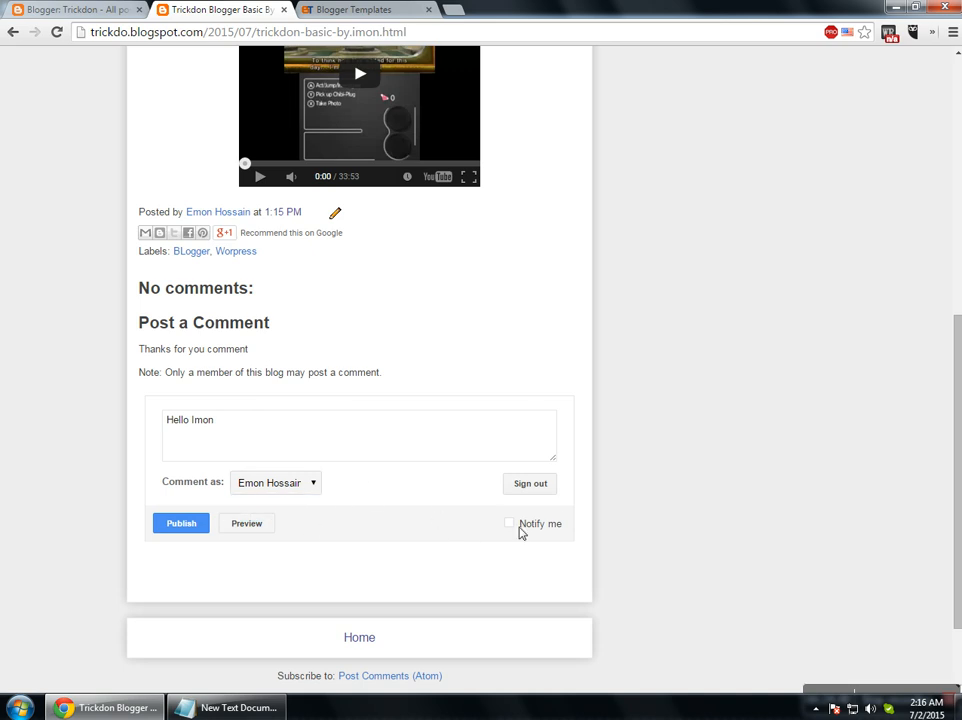
{"action": "left_click", "coordinate": [517, 530]}
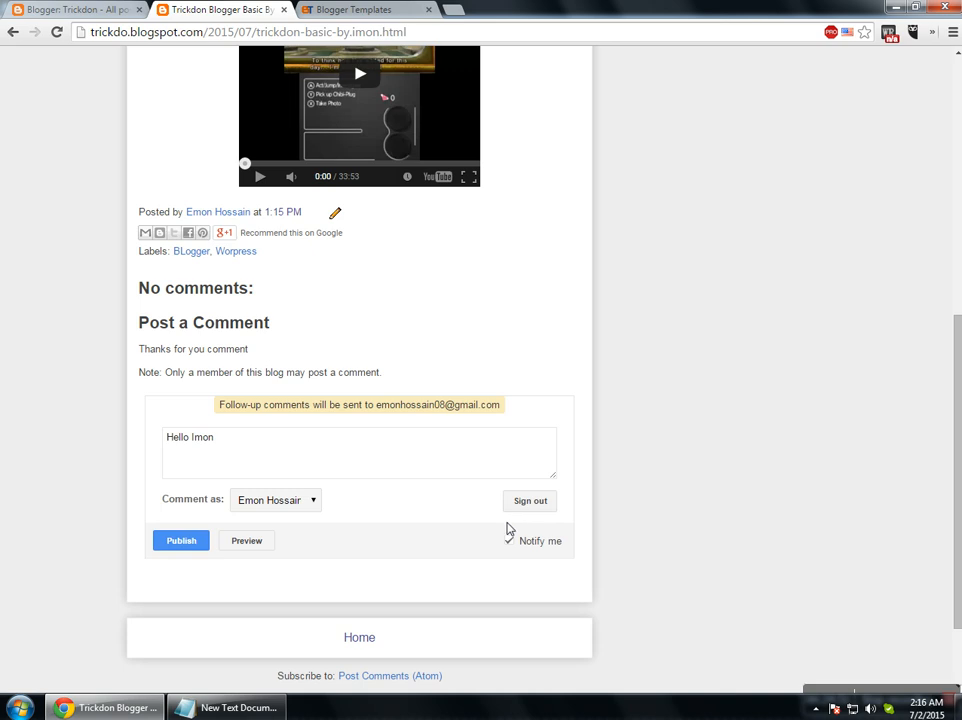
{"action": "left_click", "coordinate": [513, 550]}
{"action": "left_click", "coordinate": [177, 552]}
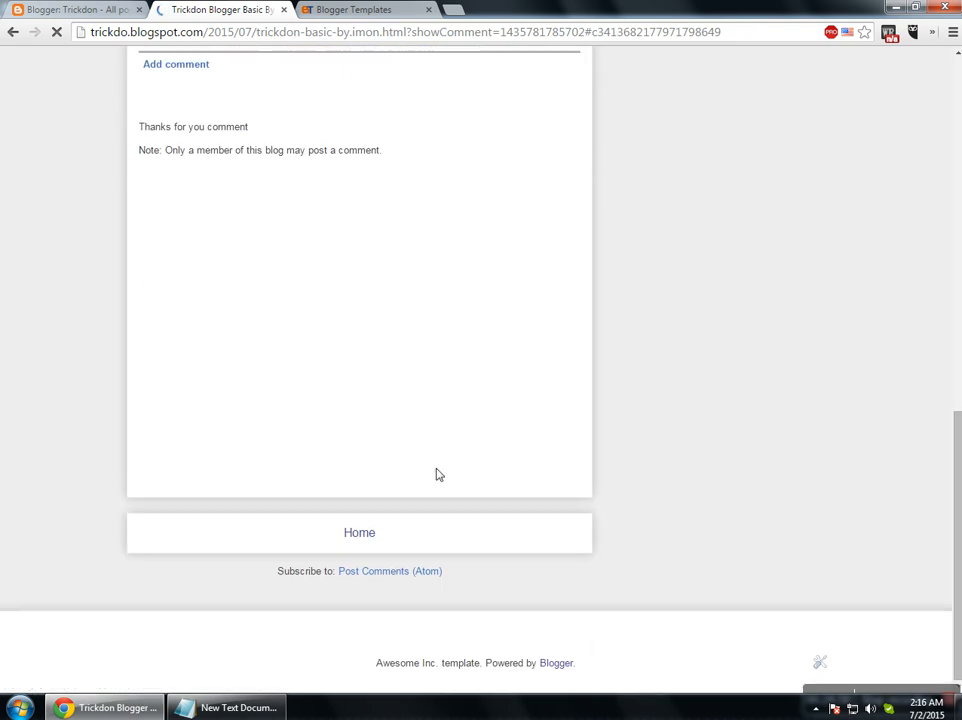
{"action": "scroll", "coordinate": [386, 449], "scroll_direction": "up", "scroll_amount": 2}
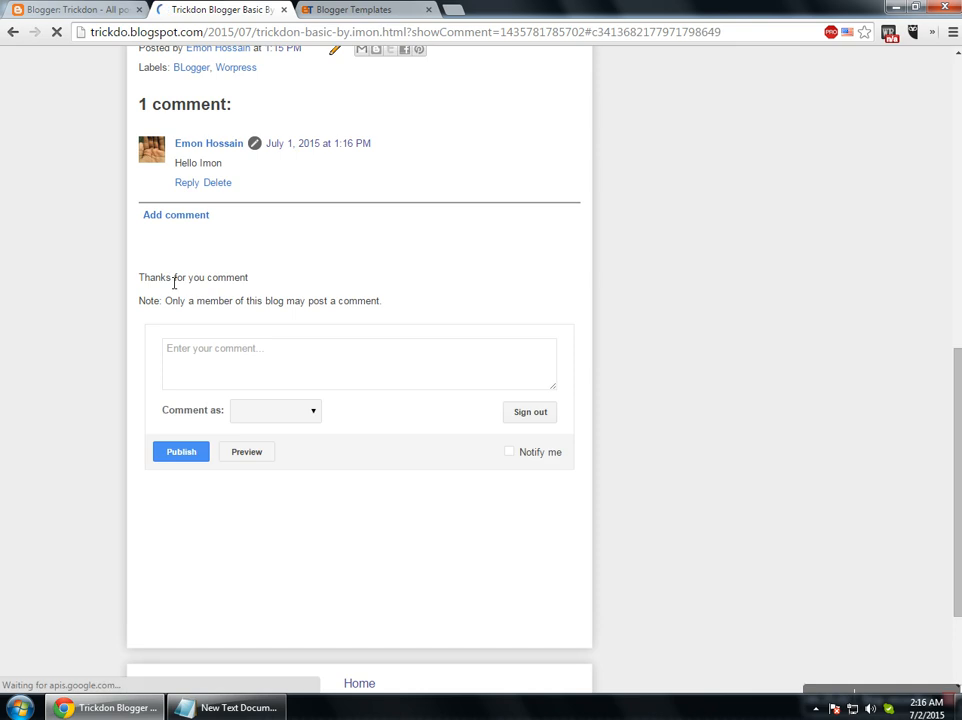
{"action": "left_click", "coordinate": [80, 10]}
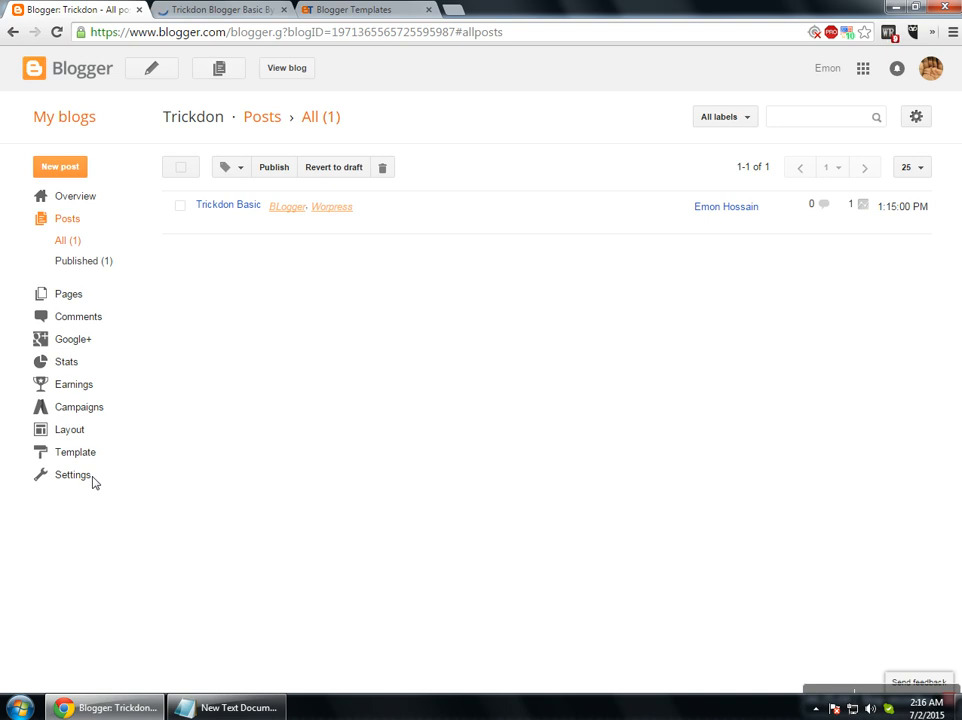
Open Settings > Posts and comments and check the existing comment on the live post.
{"action": "left_click", "coordinate": [87, 476]}
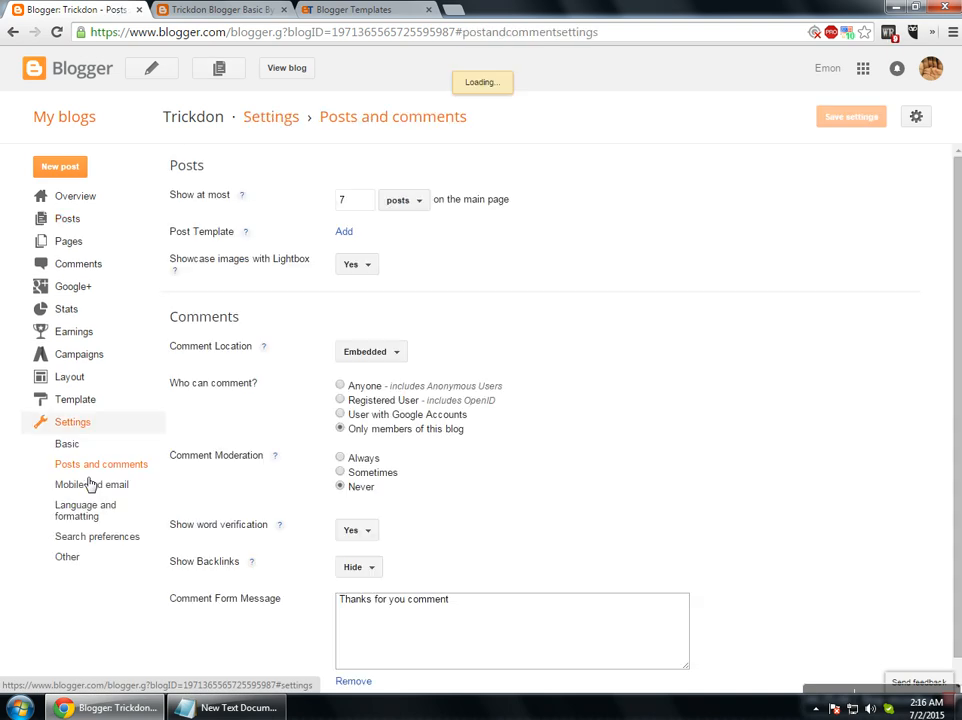
{"action": "left_click", "coordinate": [90, 484]}
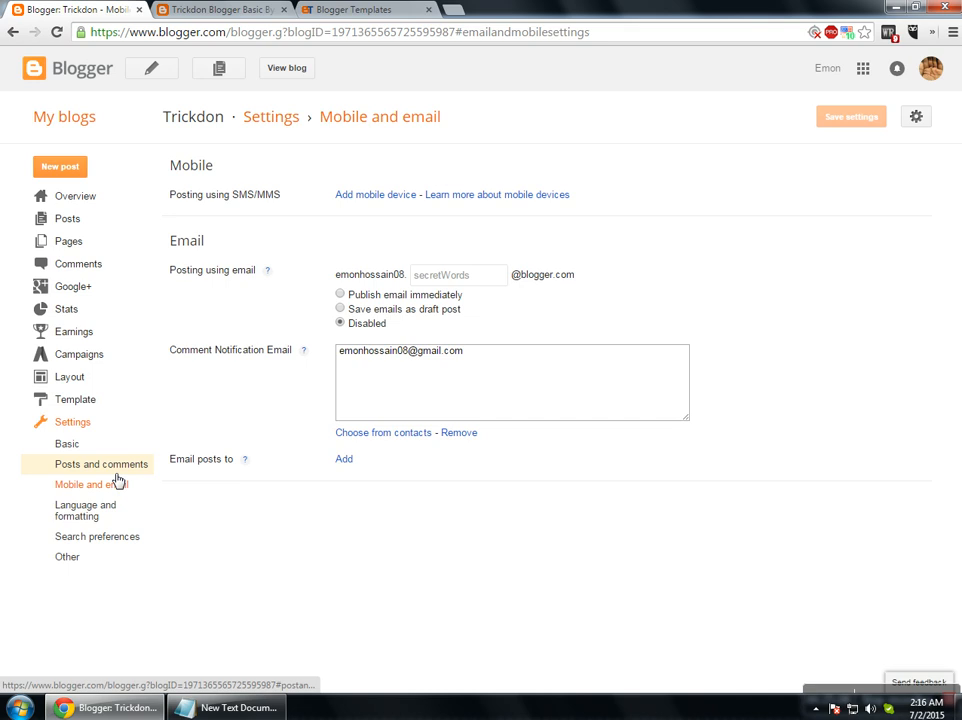
{"action": "left_click", "coordinate": [118, 478]}
{"action": "scroll", "coordinate": [400, 500], "scroll_direction": "down", "scroll_amount": 1}
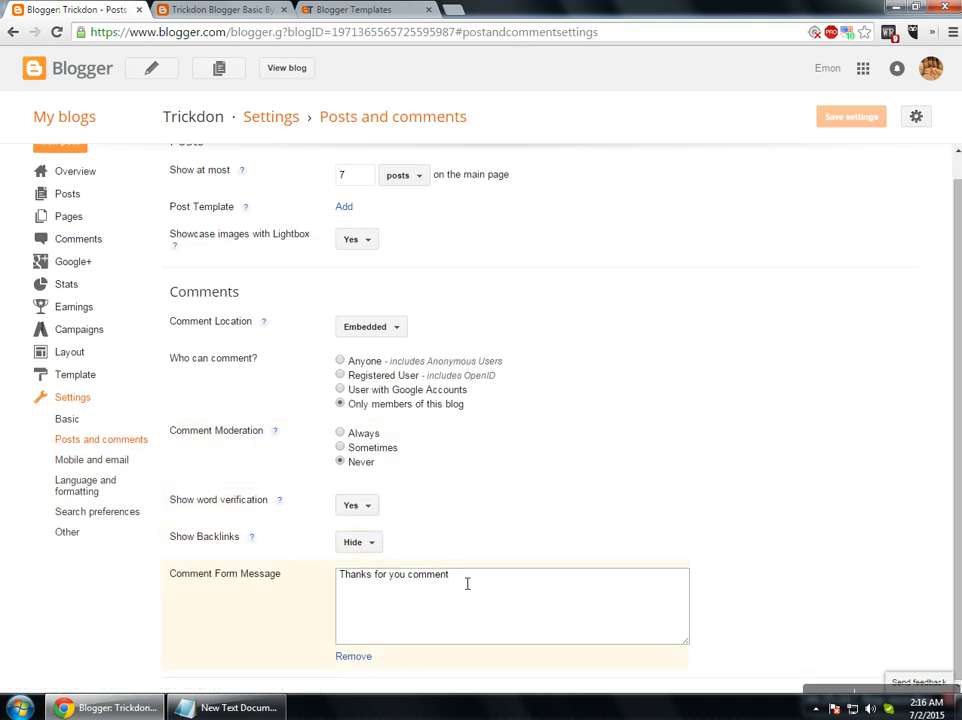
{"action": "left_click", "coordinate": [222, 10]}
{"action": "triple_click", "coordinate": [247, 291]}
{"action": "scroll", "coordinate": [259, 342], "scroll_direction": "up", "scroll_amount": 1}
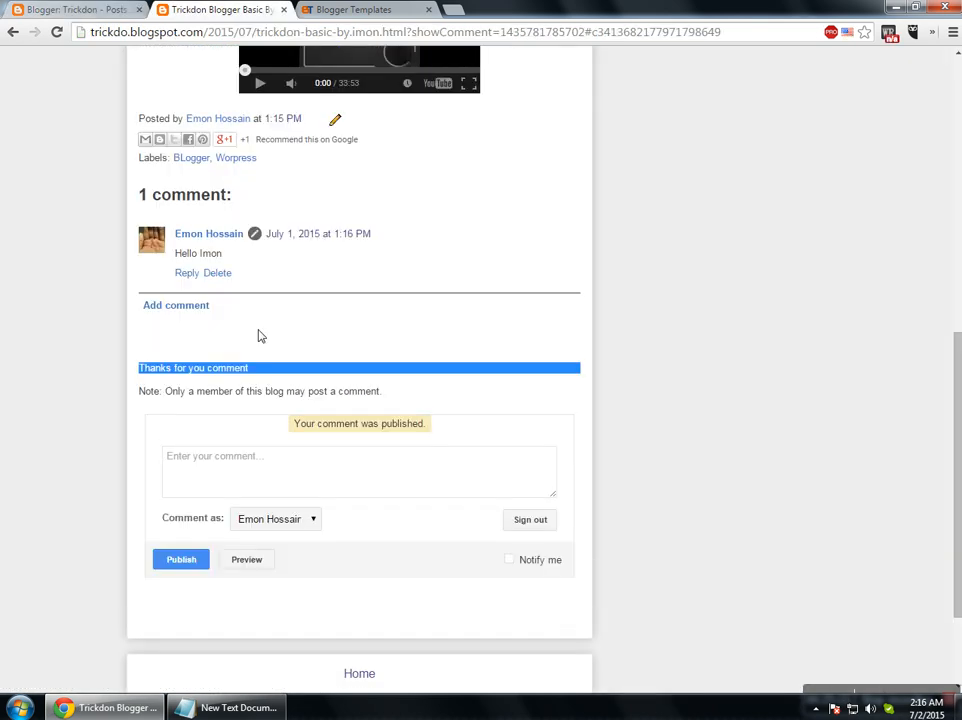
{"action": "left_click_drag", "start_coordinate": [170, 255], "coordinate": [229, 257]}
{"action": "left_click_drag", "start_coordinate": [337, 424], "coordinate": [444, 432]}
{"action": "left_click", "coordinate": [323, 396]}
{"action": "left_click", "coordinate": [75, 9]}
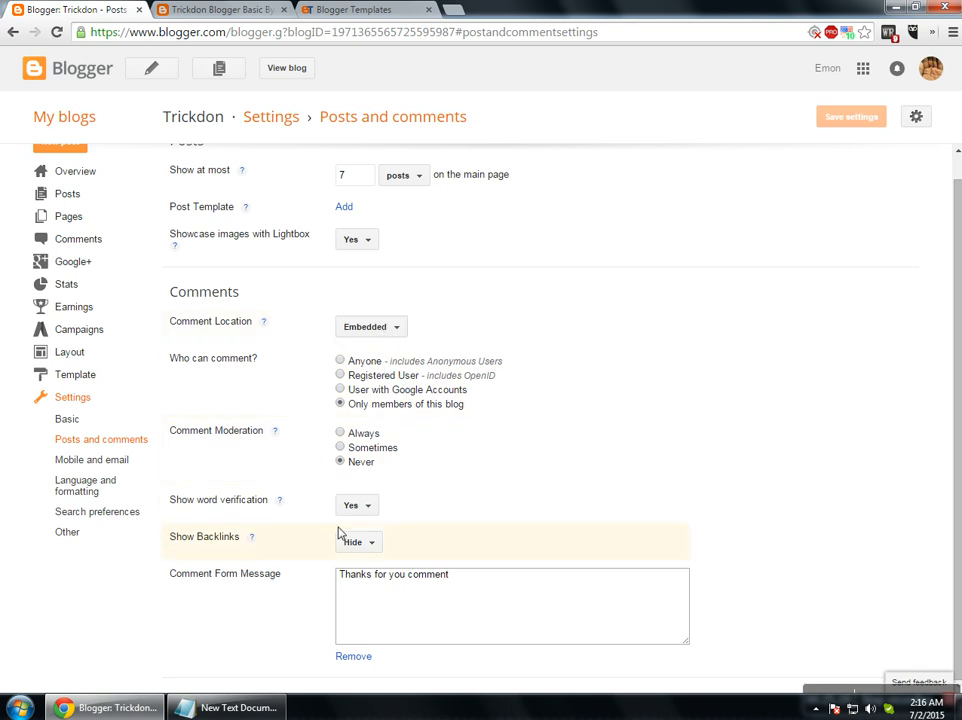
Set comment moderation to Always and Show Backlinks to Show, then save the settings.
{"action": "left_click", "coordinate": [341, 434]}
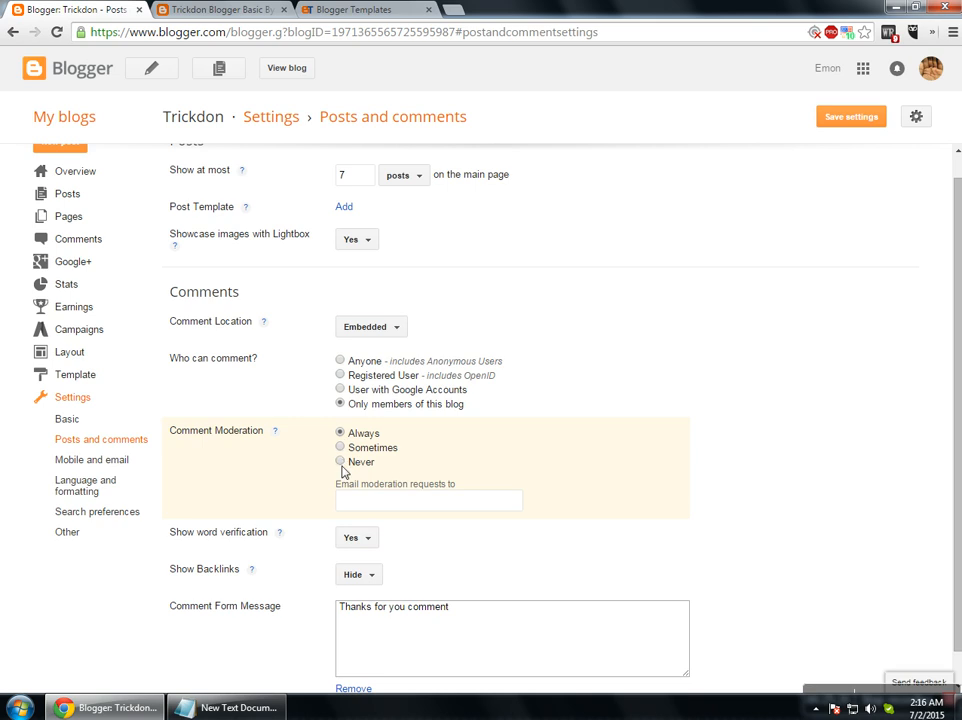
{"action": "left_click", "coordinate": [352, 503]}
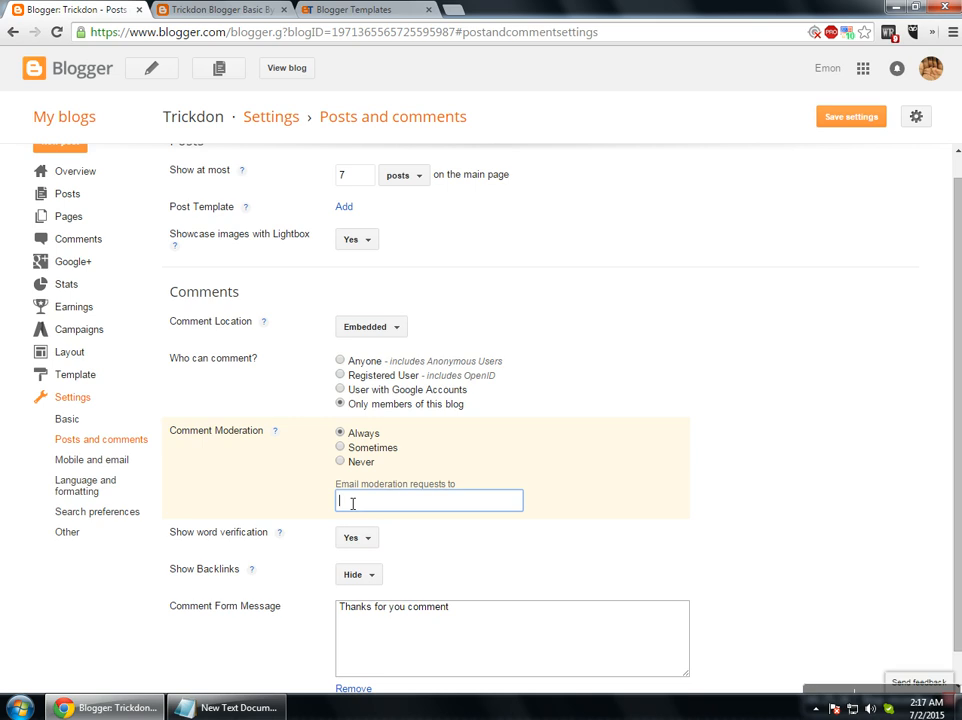
{"action": "left_click", "coordinate": [340, 448]}
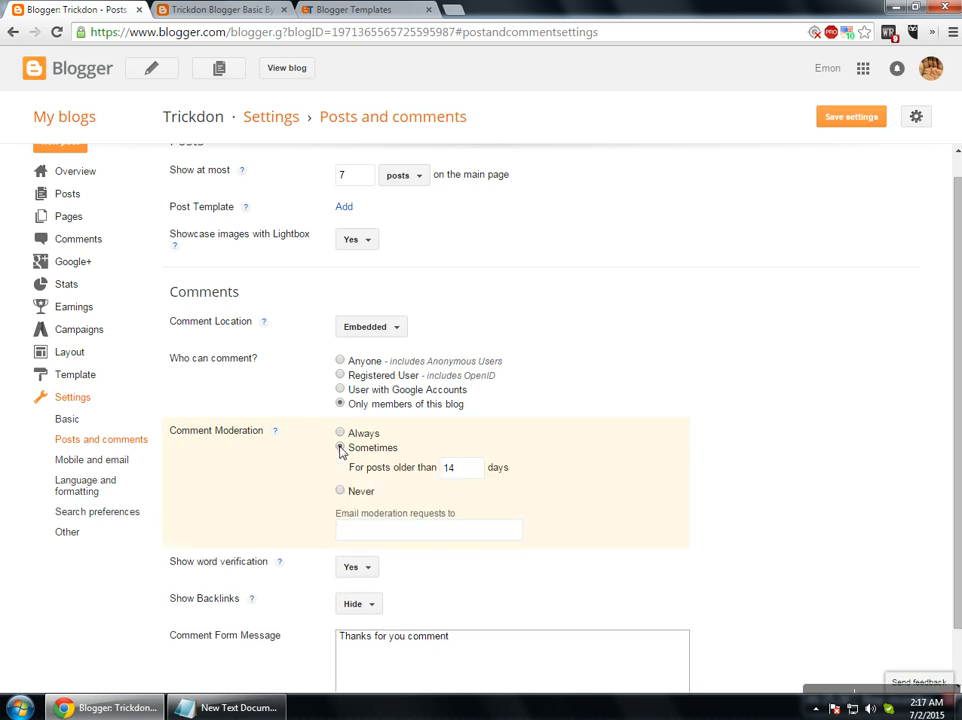
{"action": "left_click", "coordinate": [341, 434]}
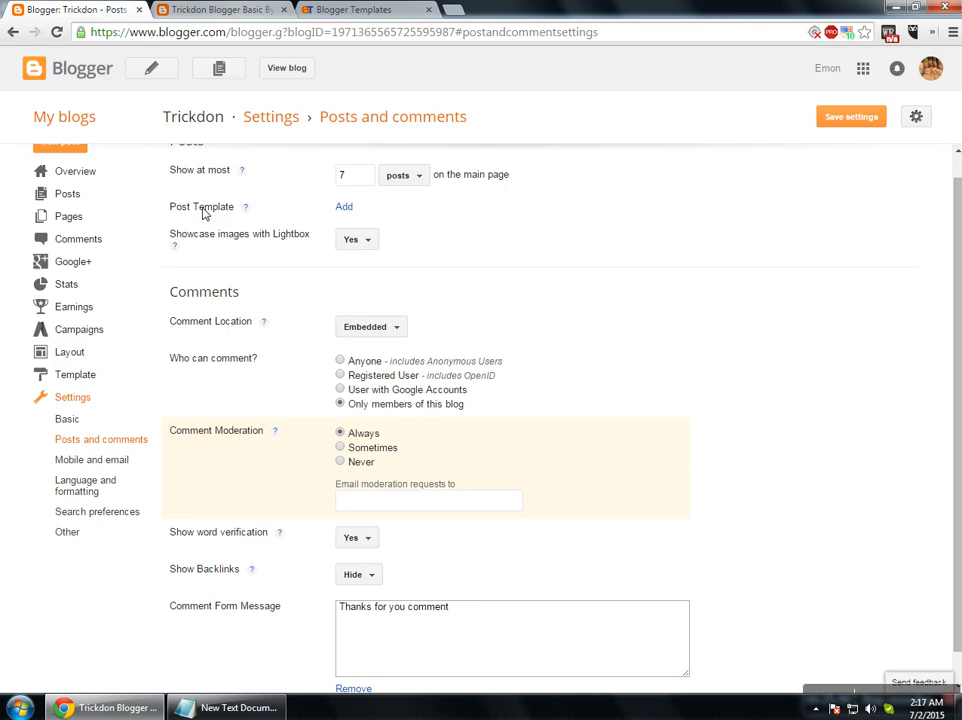
{"action": "left_click", "coordinate": [363, 577]}
{"action": "left_click", "coordinate": [365, 601]}
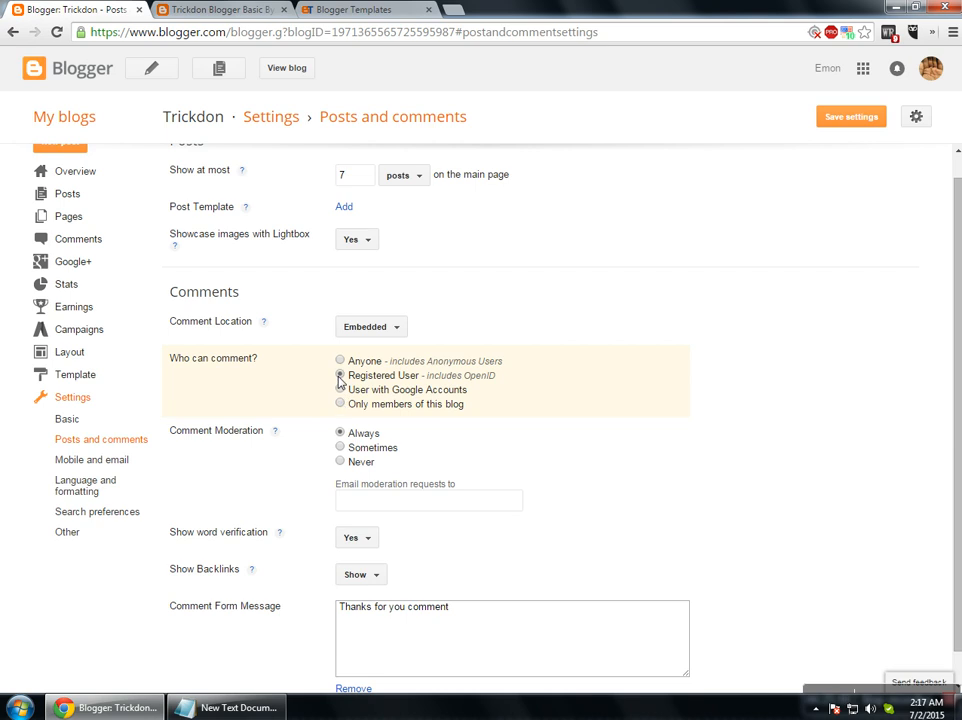
{"action": "left_click", "coordinate": [848, 119]}
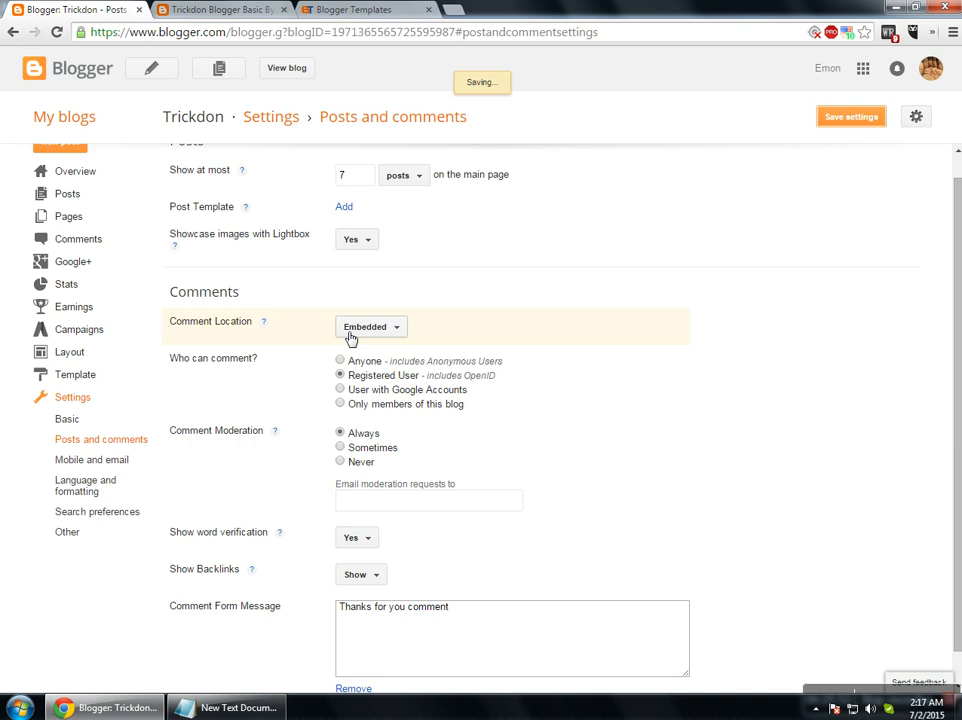
{"action": "scroll", "coordinate": [341, 337], "scroll_direction": "up", "scroll_amount": 1}
{"action": "left_click", "coordinate": [218, 10]}
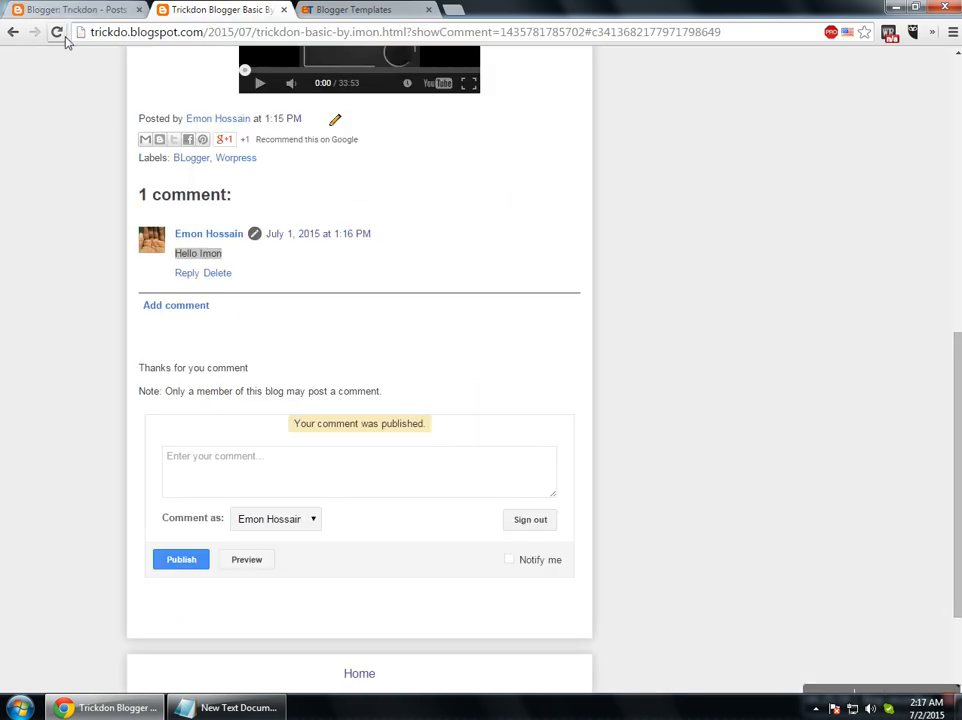
Start an <a href> comment on the post containing the cut post URL.
{"action": "left_click", "coordinate": [209, 480]}
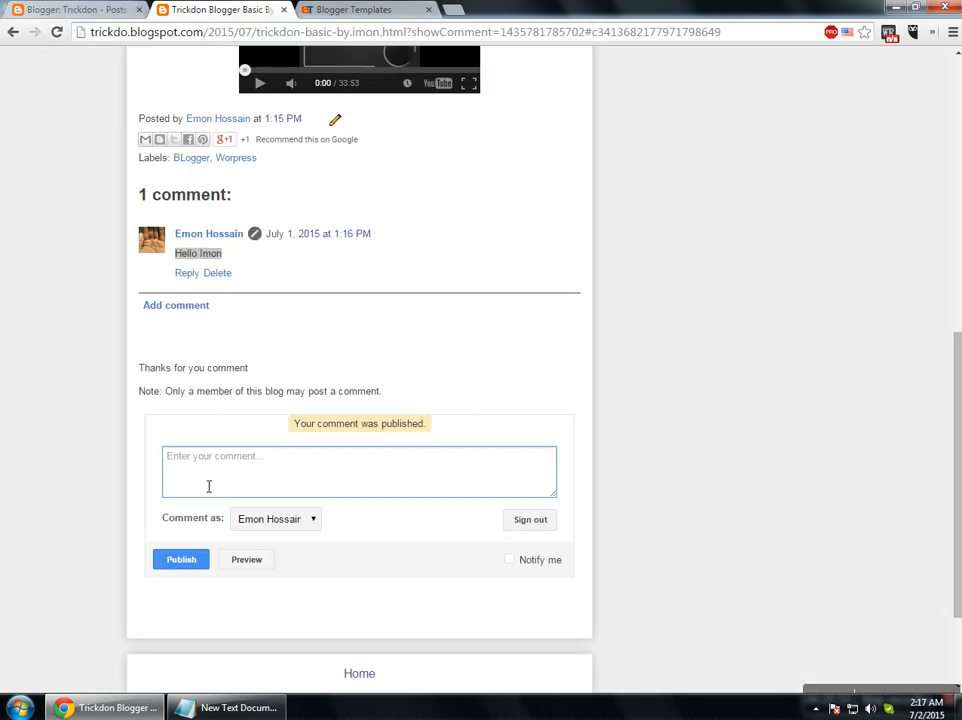
{"action": "type", "text": "<a href='"}
{"action": "left_click", "coordinate": [150, 31]}
{"action": "key", "text": "ctrl+x"}
{"action": "left_click", "coordinate": [221, 460]}
{"action": "key", "text": "ctrl+v"}
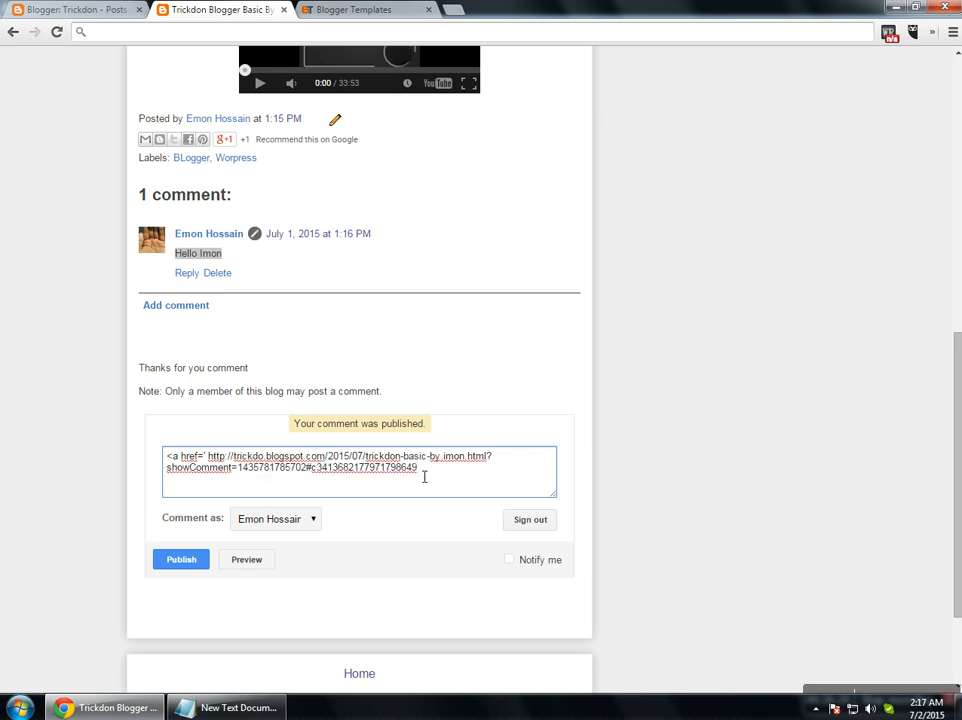
{"action": "type", "text": "''"}
Add the blog title Trickdon to the comment and publish it, getting a disallowed-HTML error.
{"action": "scroll", "coordinate": [243, 313], "scroll_direction": "up", "scroll_amount": 10}
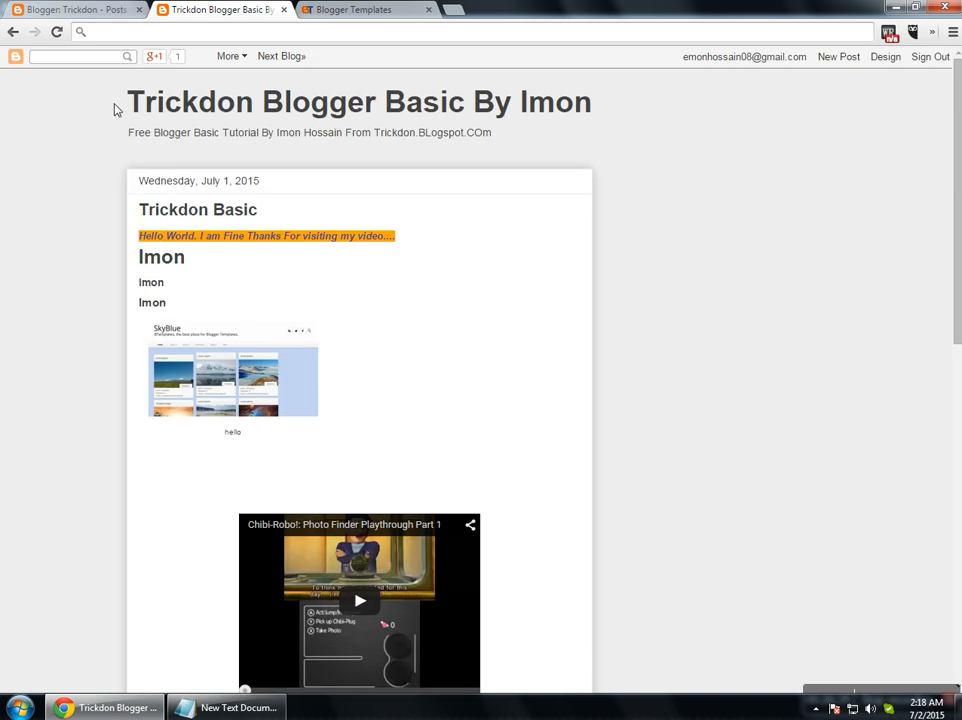
{"action": "left_click_drag", "start_coordinate": [116, 107], "coordinate": [272, 108]}
{"action": "scroll", "coordinate": [636, 341], "scroll_direction": "down", "scroll_amount": 5}
{"action": "left_click", "coordinate": [475, 499]}
{"action": "key", "text": "ctrl+v"}
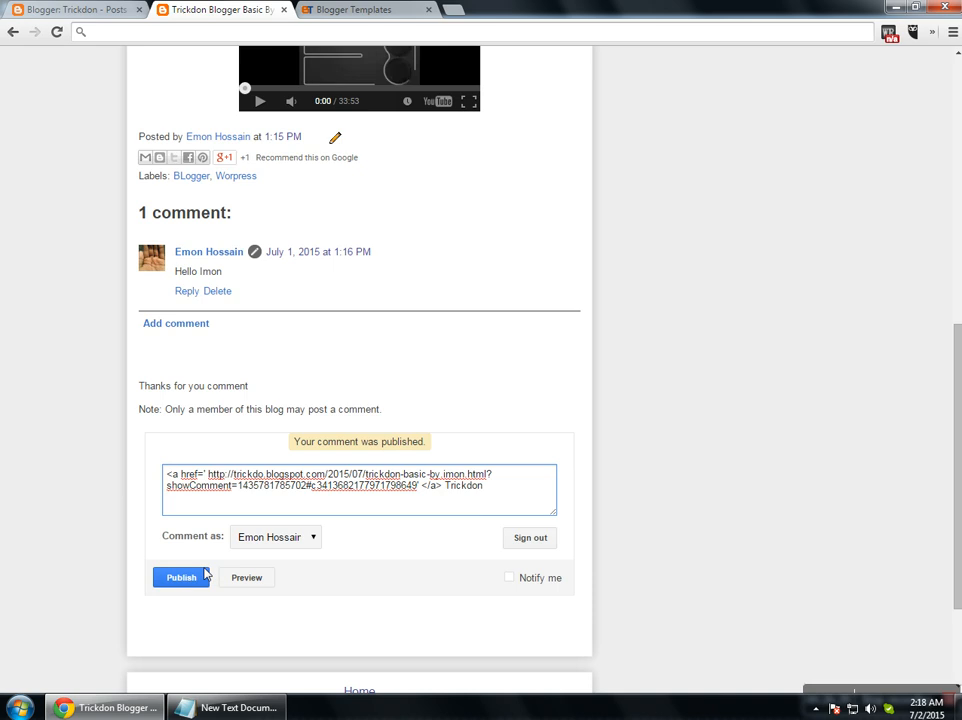
{"action": "left_click", "coordinate": [181, 578]}
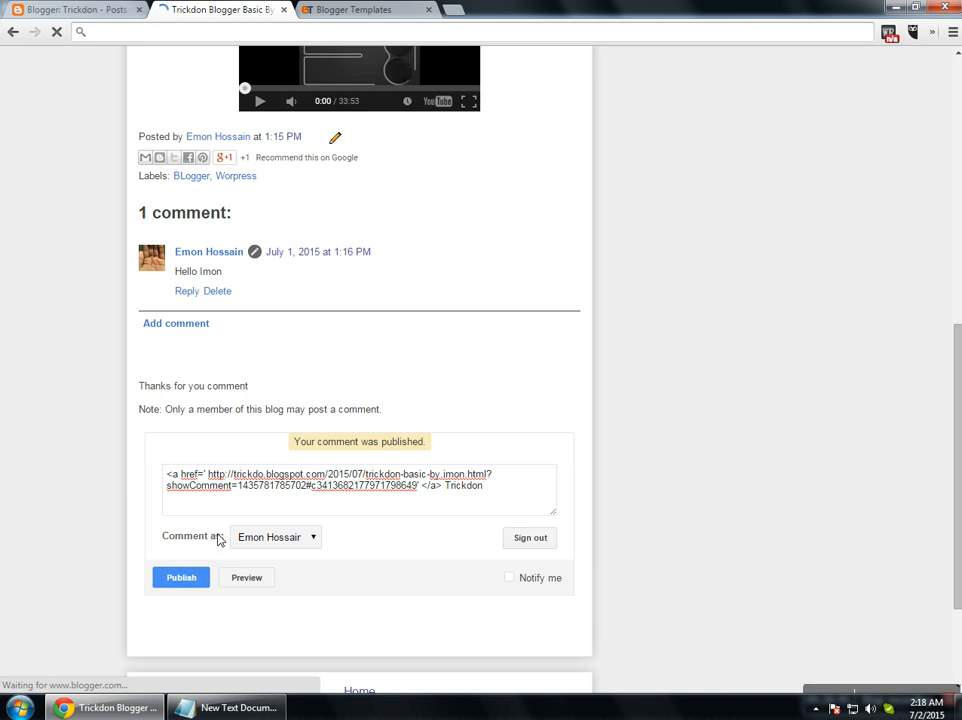
{"action": "left_click_drag", "start_coordinate": [430, 452], "coordinate": [442, 455]}
{"action": "left_click", "coordinate": [429, 451]}
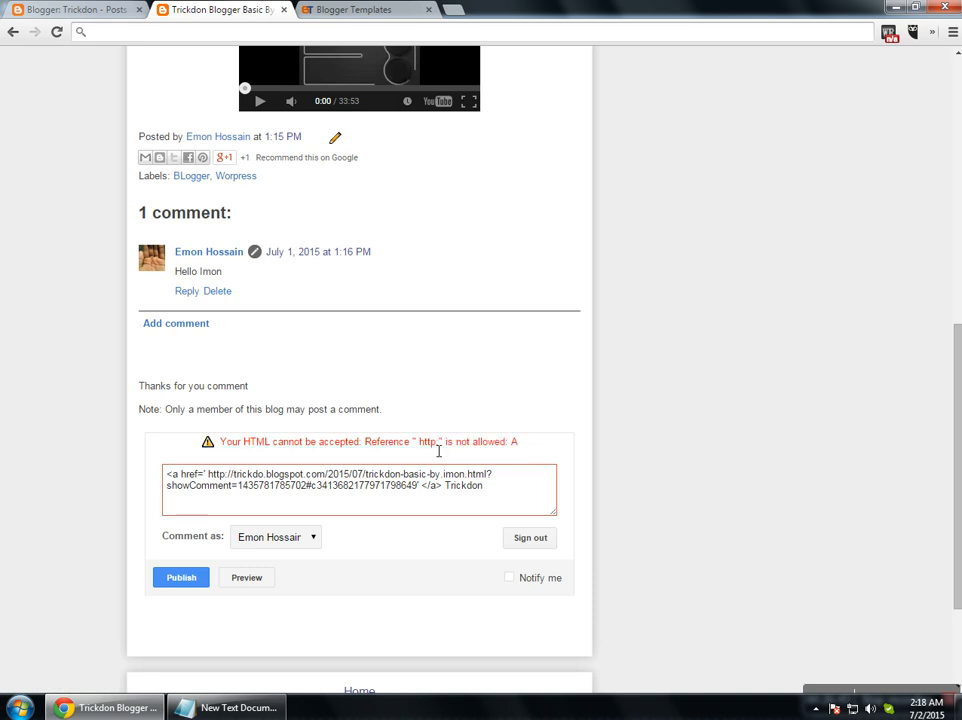
{"action": "left_click", "coordinate": [360, 10]}
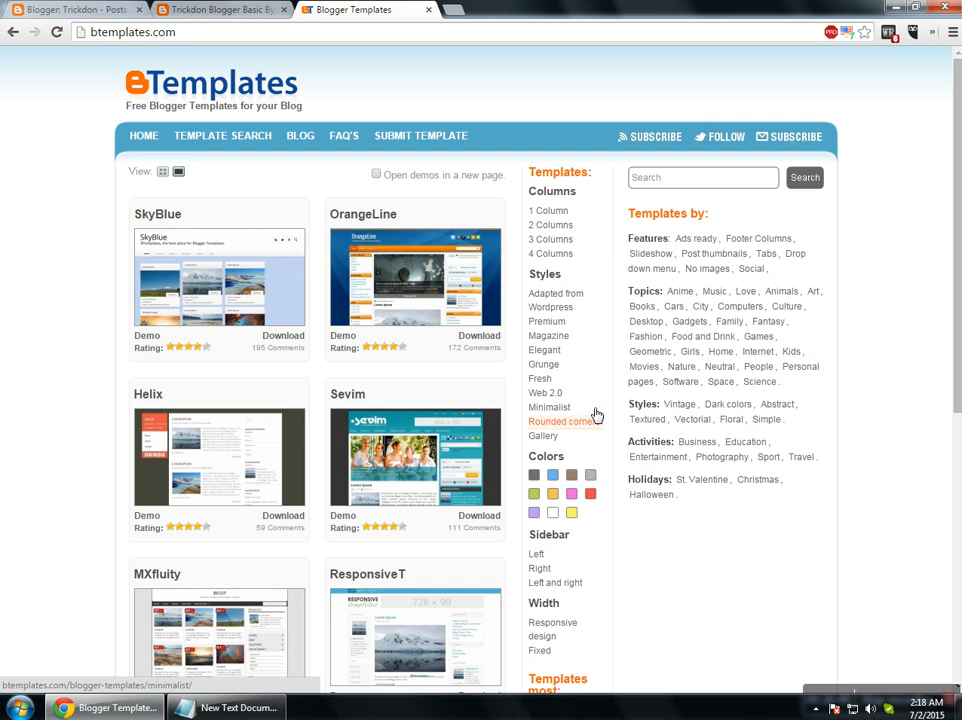
Inspect the Rounded corners link on bTemplates and copy its <a> markup.
{"action": "right_click", "coordinate": [560, 408]}
{"action": "left_click", "coordinate": [595, 582]}
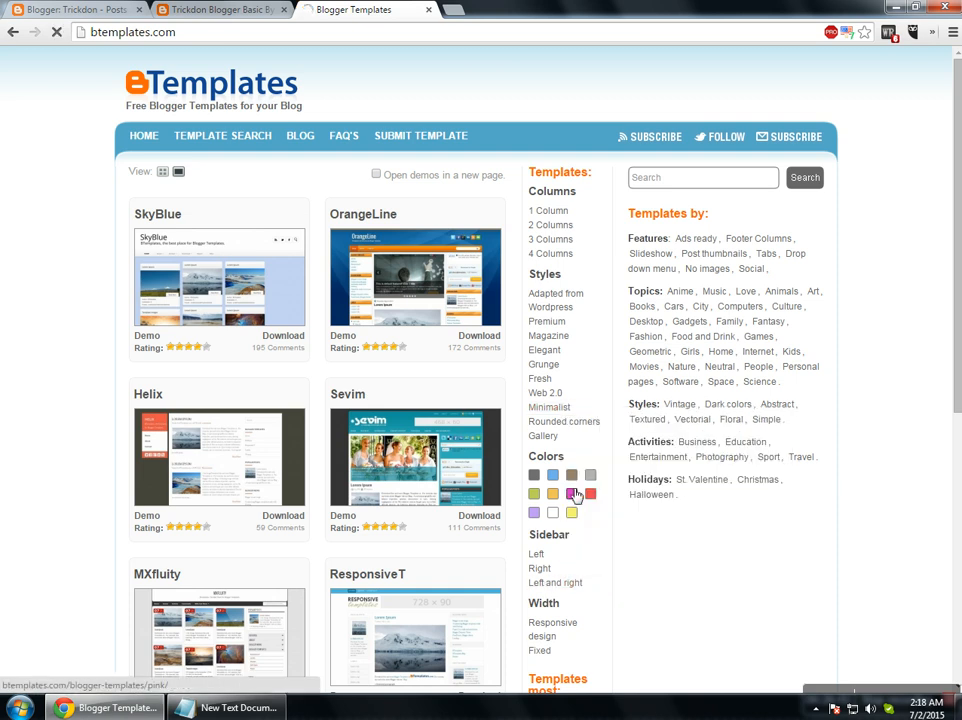
{"action": "right_click", "coordinate": [582, 423]}
{"action": "left_click", "coordinate": [605, 584]}
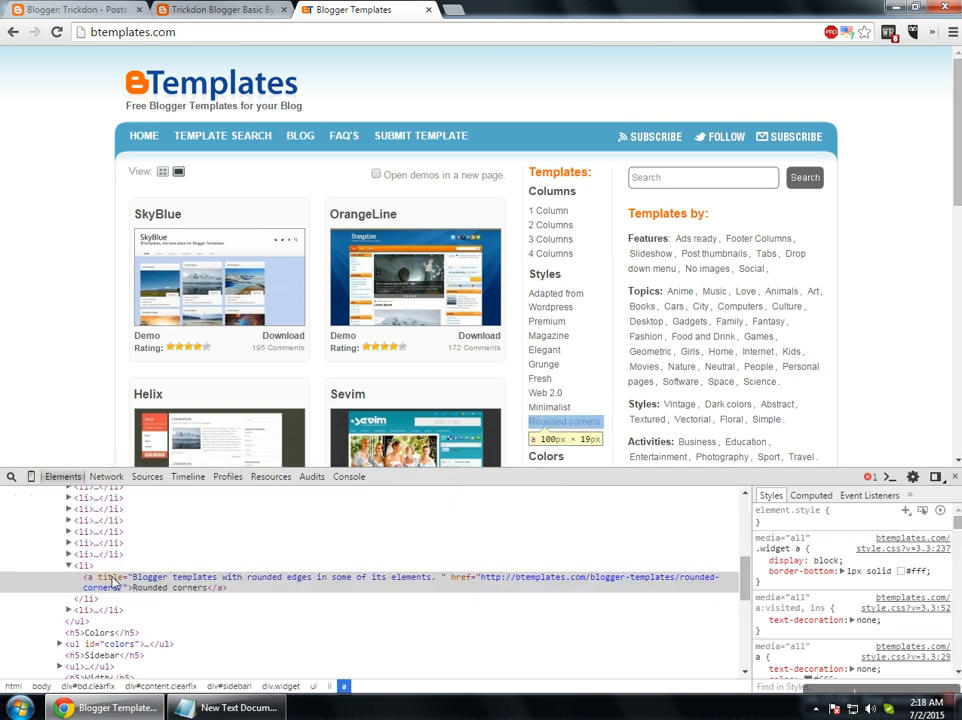
{"action": "left_click", "coordinate": [138, 585]}
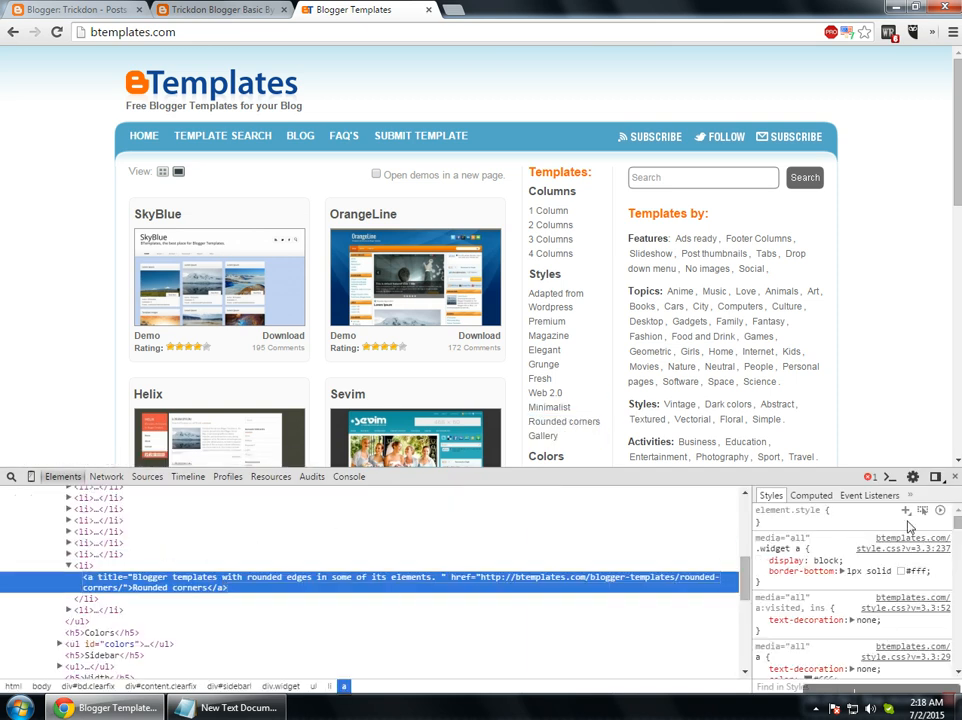
{"action": "left_click", "coordinate": [955, 478]}
{"action": "left_click", "coordinate": [222, 10]}
Paste the copied Rounded corners link markup into the blog post's comment box.
{"action": "key", "text": "ctrl+a"}
{"action": "left_click", "coordinate": [389, 502]}
{"action": "key", "text": "ctrl+v"}
{"action": "key", "text": "ctrl+a"}
Replace the comment with only the Rounded corners link markup and publish it.
{"action": "key", "text": "ctrl+v"}
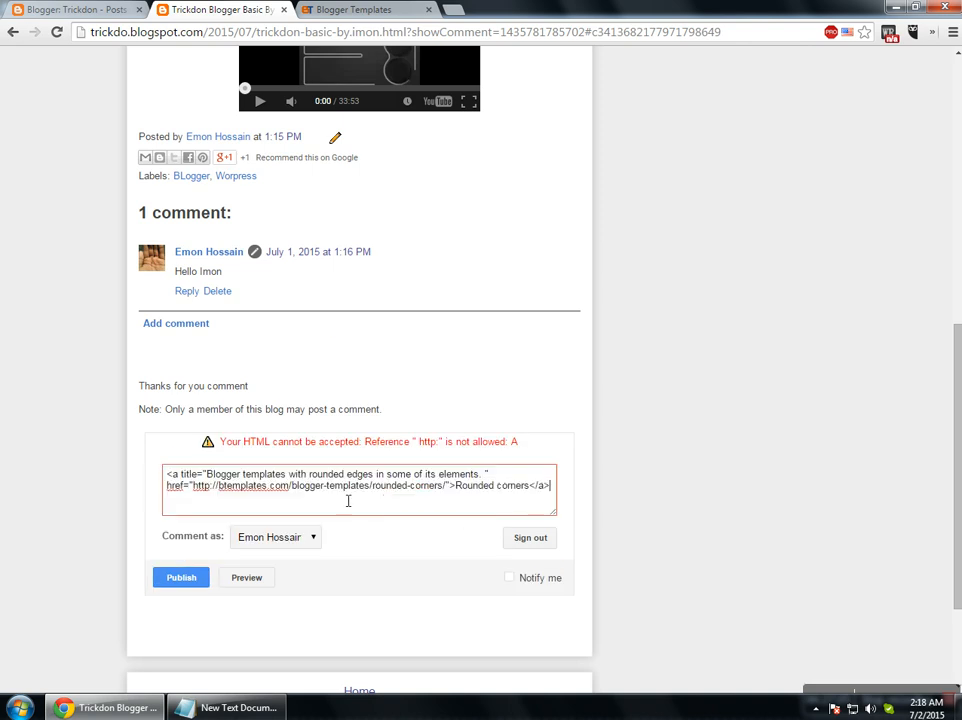
{"action": "left_click_drag", "start_coordinate": [178, 476], "coordinate": [445, 476]}
{"action": "left_click_drag", "start_coordinate": [172, 492], "coordinate": [367, 496]}
{"action": "left_click", "coordinate": [497, 486]}
{"action": "left_click", "coordinate": [168, 576]}
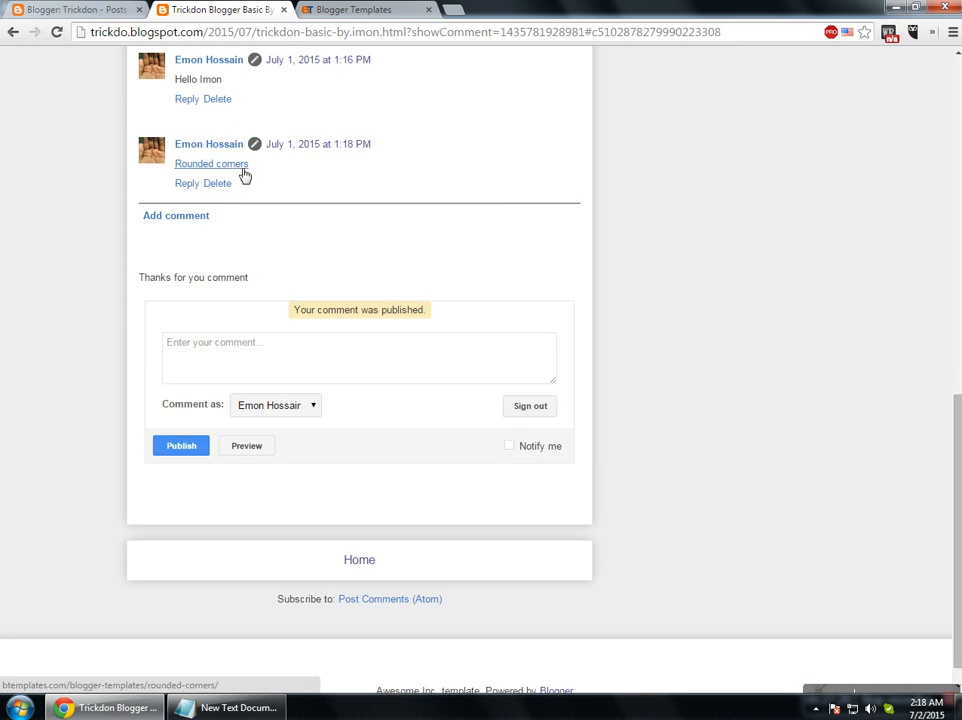
{"action": "left_click", "coordinate": [100, 10]}
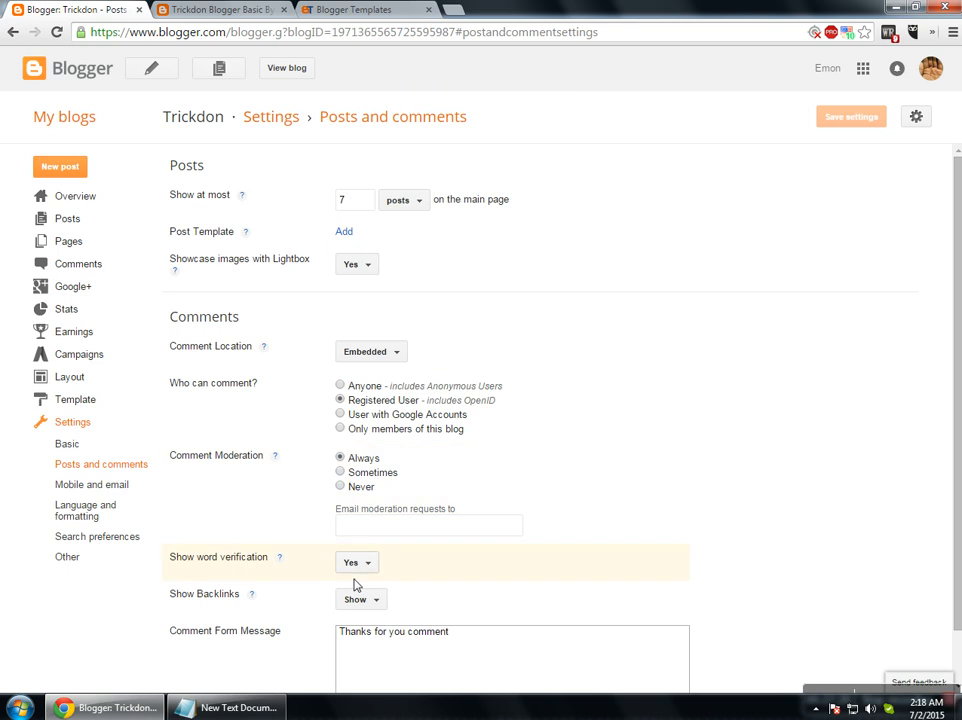
Set Show Backlinks to Hide, save the settings, and reload the live post.
{"action": "left_click", "coordinate": [362, 603]}
{"action": "left_click", "coordinate": [360, 650]}
{"action": "left_click", "coordinate": [846, 120]}
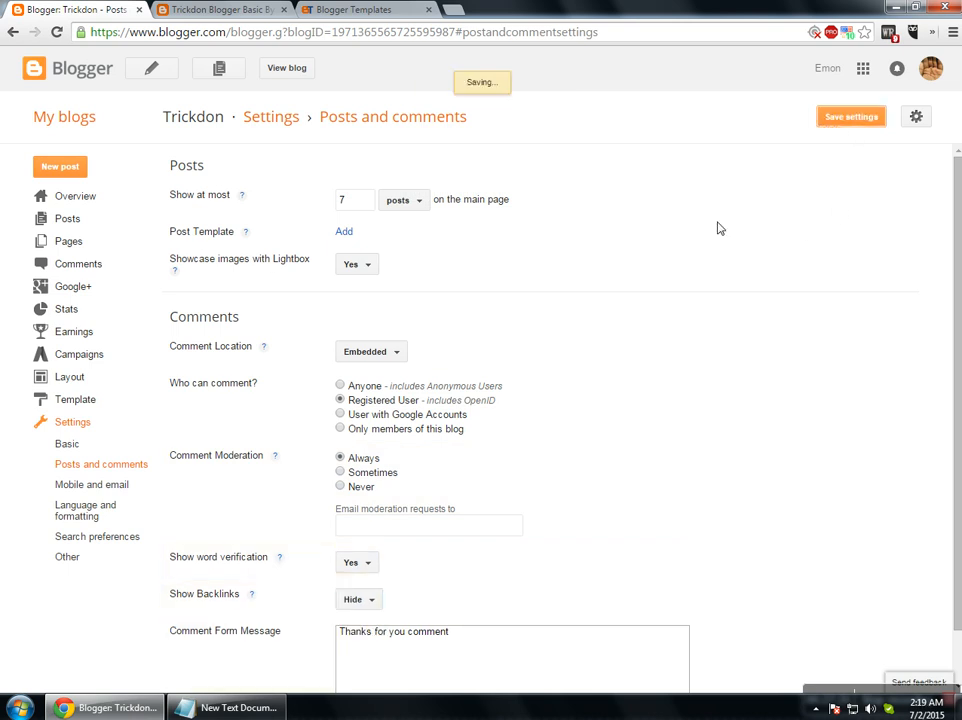
{"action": "left_click", "coordinate": [218, 10]}
{"action": "key", "text": "F5"}
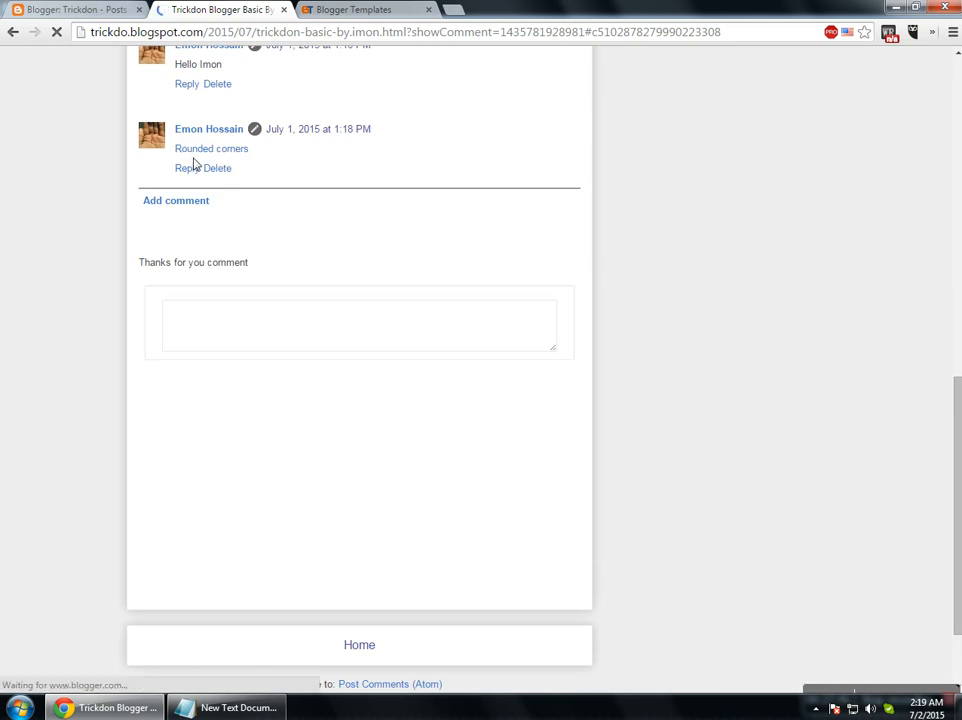
Go back to the settings tab and open the blog's Overview dashboard.
{"action": "left_click", "coordinate": [75, 9]}
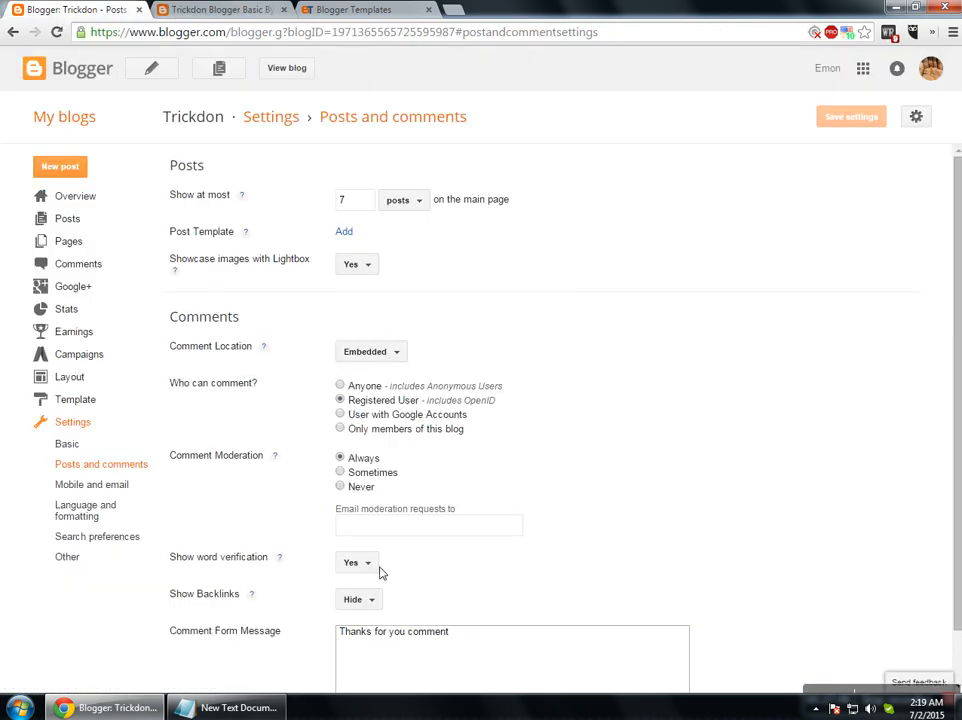
{"action": "scroll", "coordinate": [378, 575], "scroll_direction": "down", "scroll_amount": 1}
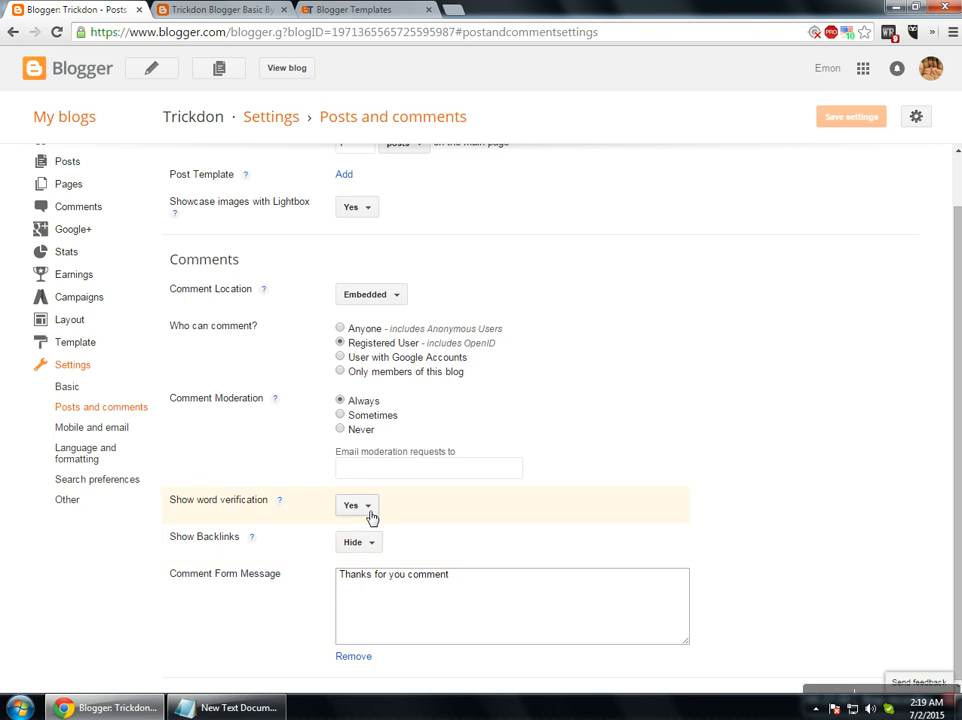
{"action": "scroll", "coordinate": [760, 298], "scroll_direction": "up", "scroll_amount": 1}
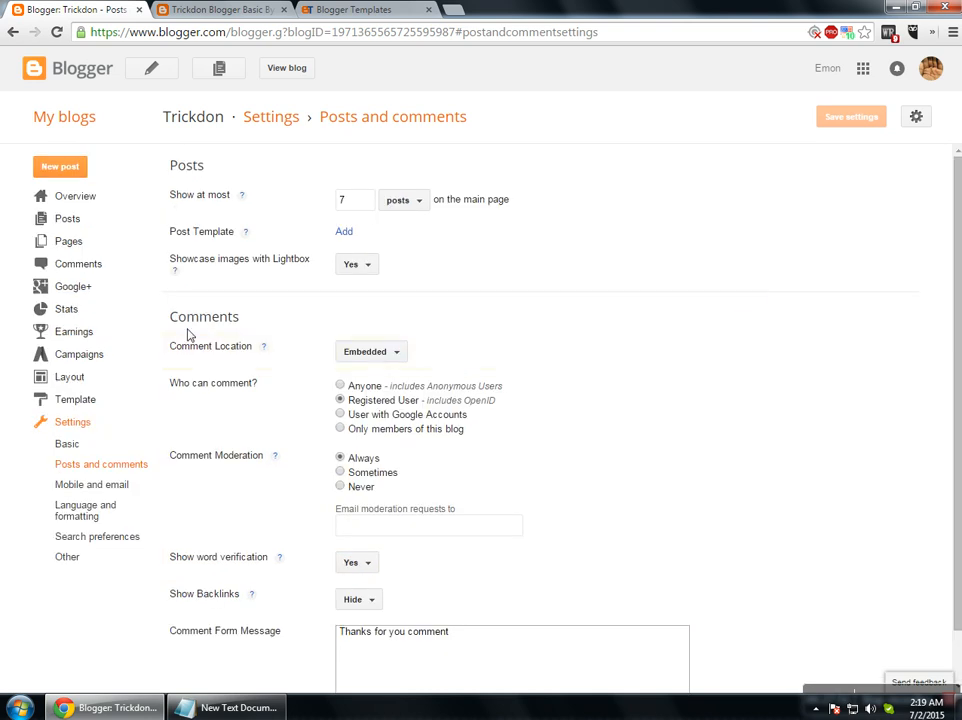
{"action": "left_click", "coordinate": [60, 196]}
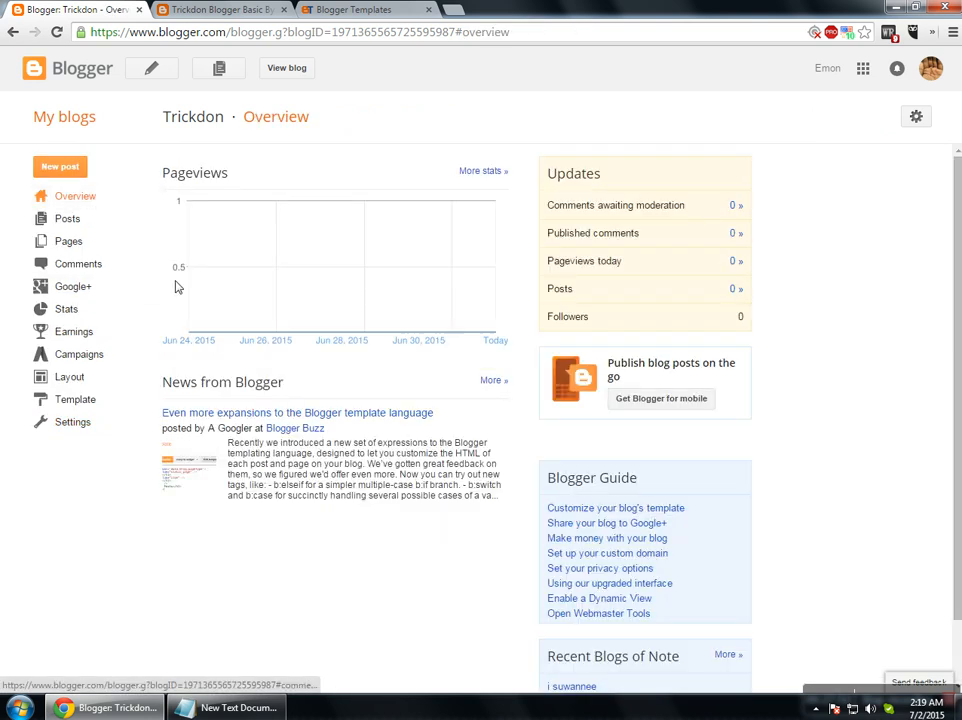
Review the Posts, Pages and Comments lists, tick the Rounded corners comment, then open Pages.
{"action": "left_click", "coordinate": [76, 243]}
{"action": "left_click", "coordinate": [88, 224]}
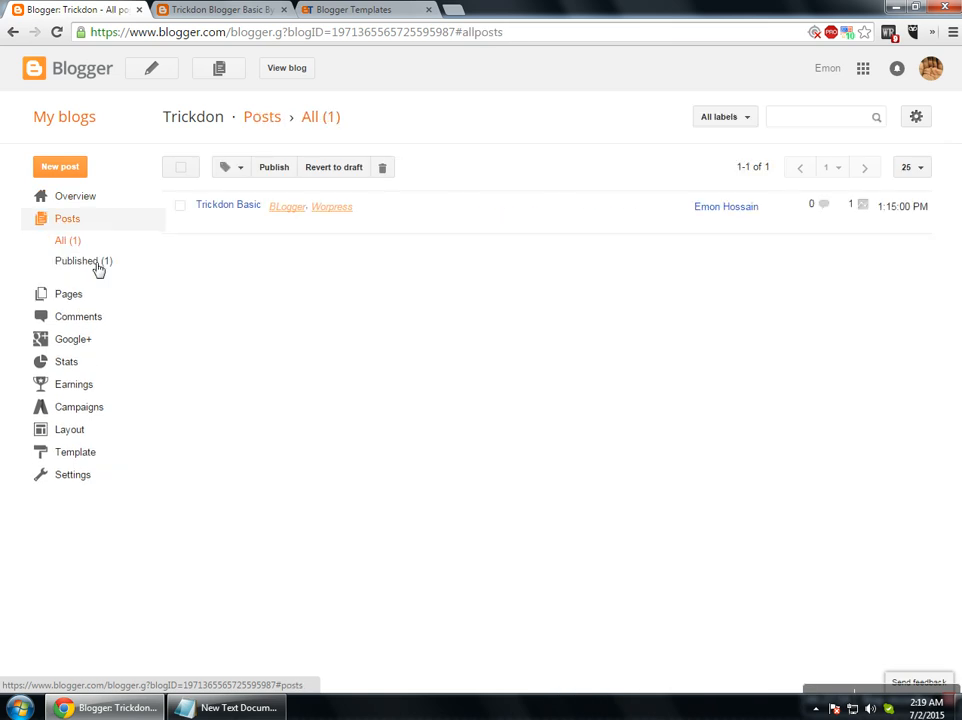
{"action": "left_click", "coordinate": [68, 296]}
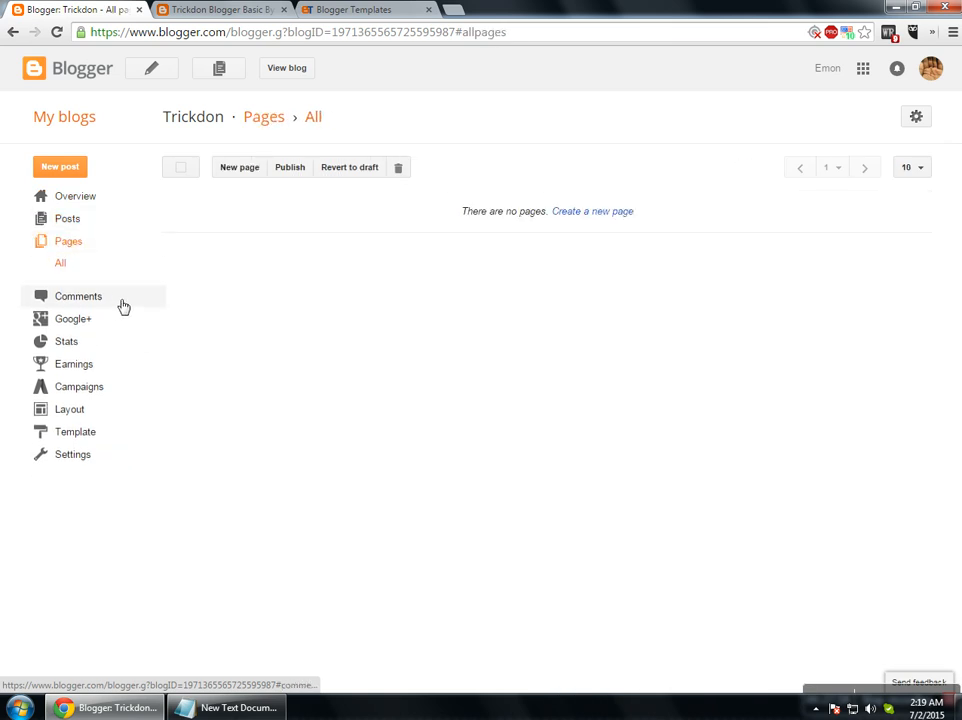
{"action": "left_click", "coordinate": [104, 300]}
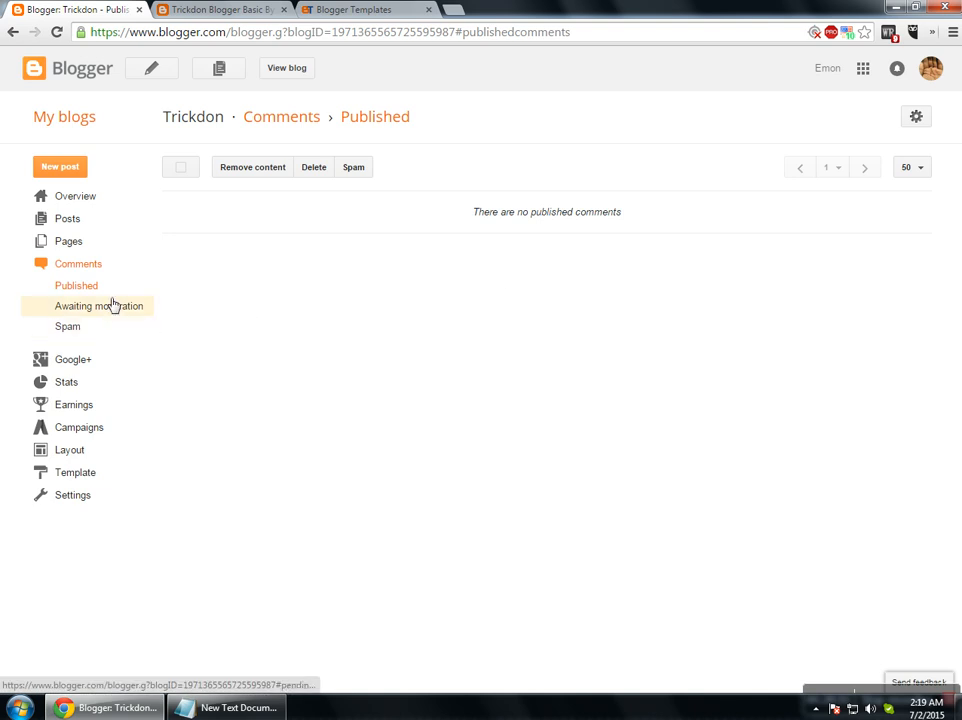
{"action": "left_click", "coordinate": [57, 32]}
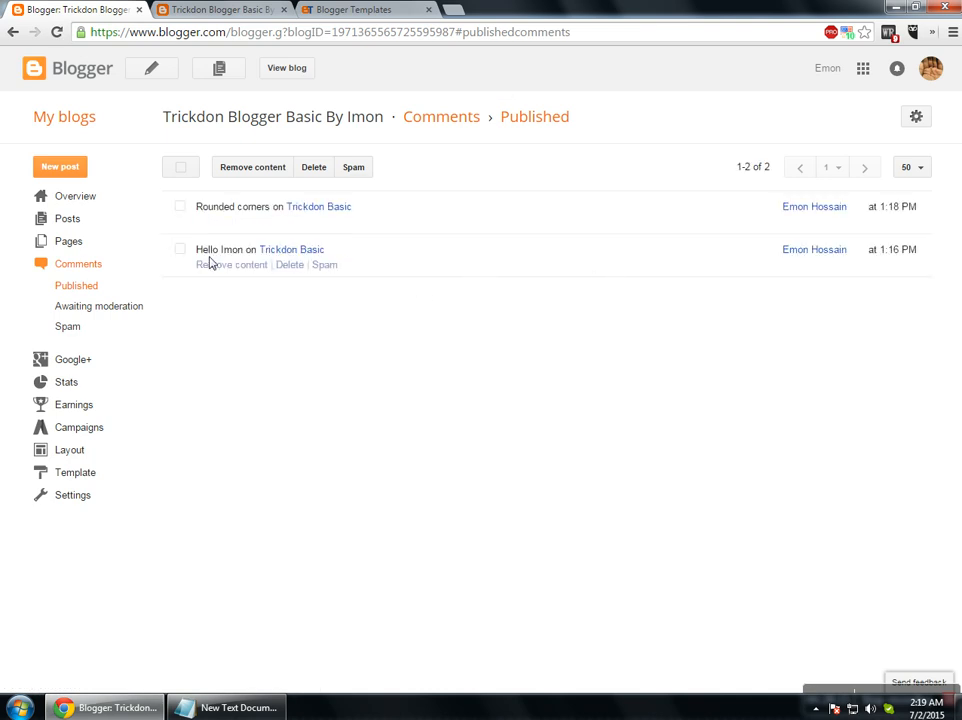
{"action": "left_click", "coordinate": [180, 207]}
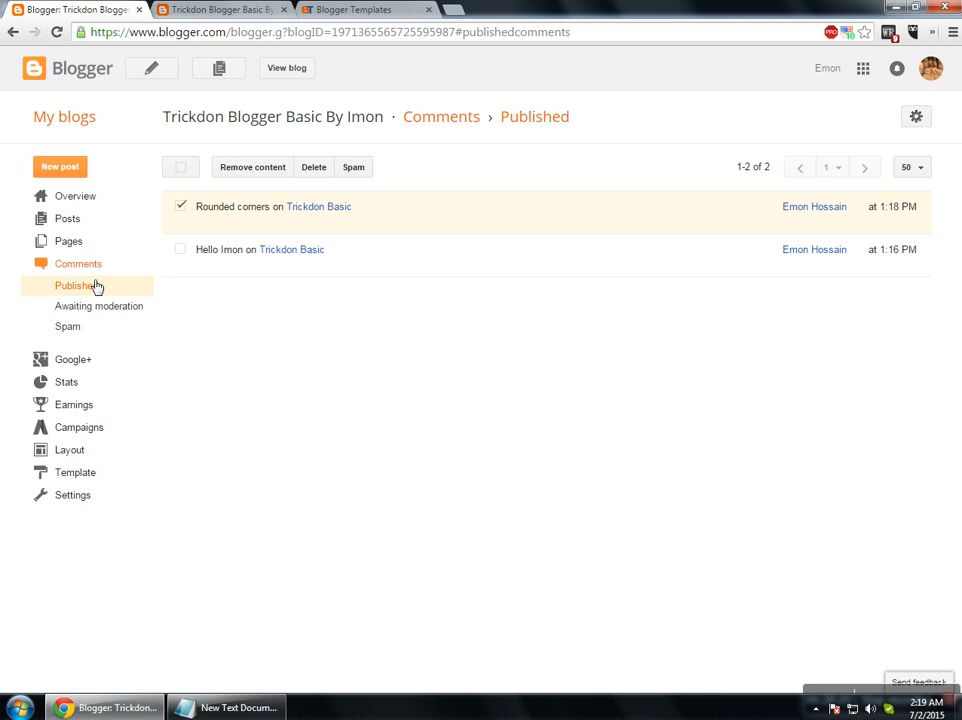
{"action": "left_click", "coordinate": [80, 243]}
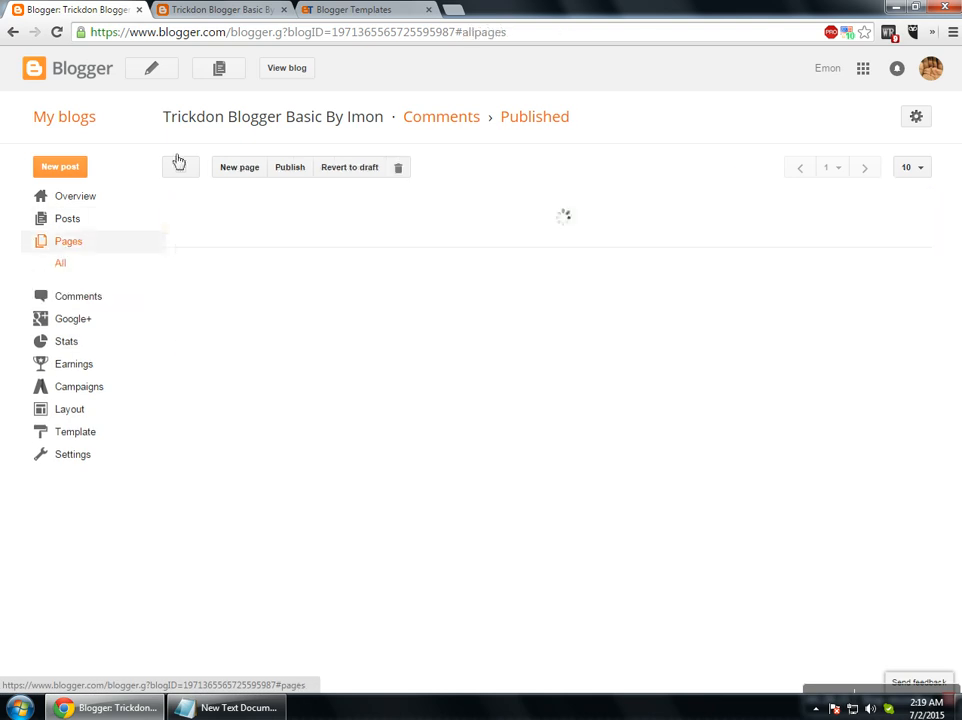
Open the DCM Dark template's demo from BTemplates, then return to Blogger's Pages list and start a new page.
{"action": "left_click", "coordinate": [355, 10]}
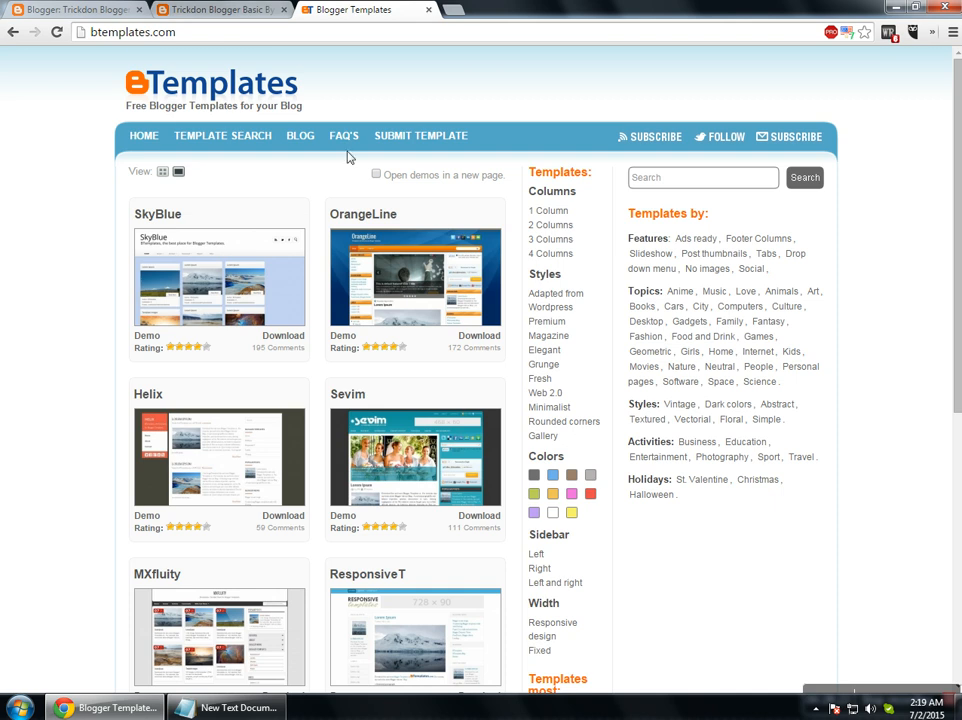
{"action": "scroll", "coordinate": [629, 400], "scroll_direction": "down", "scroll_amount": 5}
{"action": "left_click", "coordinate": [150, 577]}
{"action": "left_click", "coordinate": [78, 10]}
{"action": "left_click", "coordinate": [363, 10]}
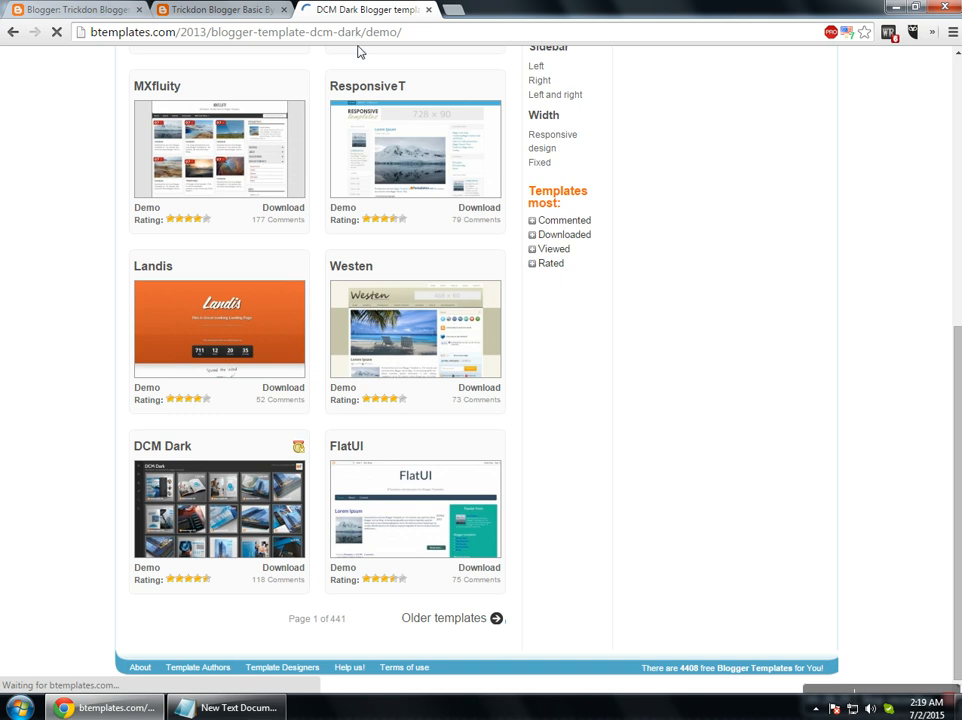
{"action": "left_click", "coordinate": [95, 10]}
{"action": "left_click", "coordinate": [598, 213]}
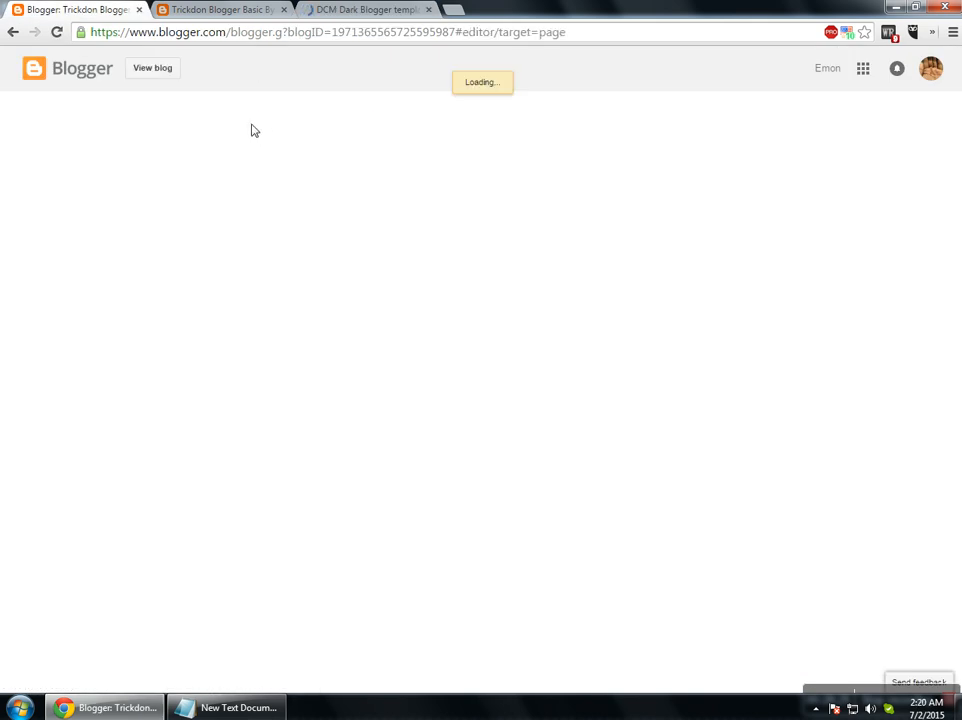
Title the new page 'Contact-us' and set its reader comments to Don't allow.
{"action": "left_click", "coordinate": [301, 114]}
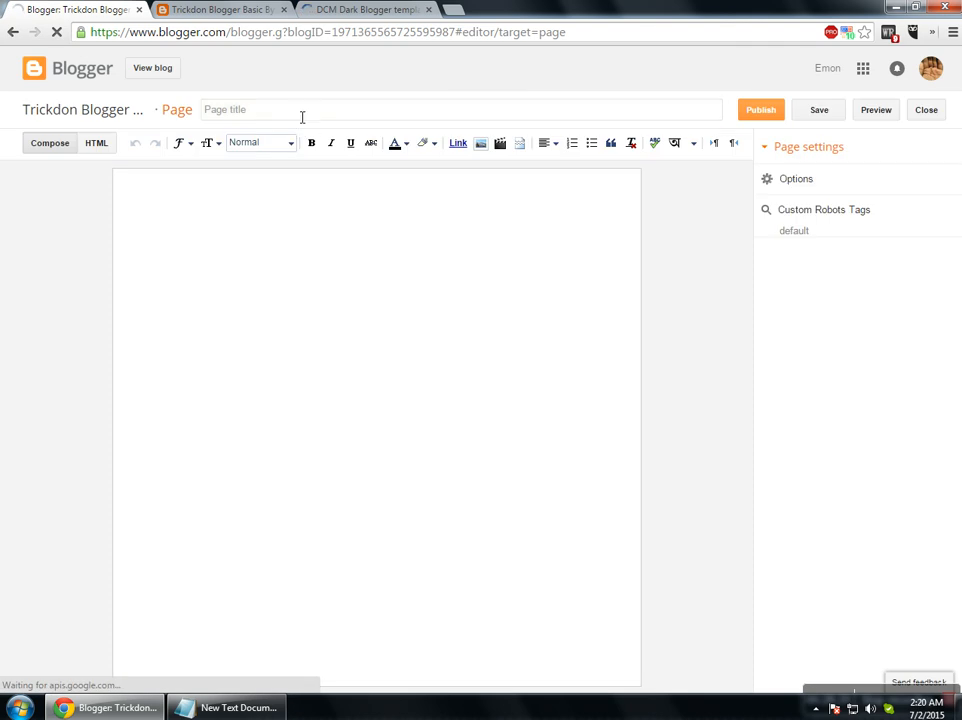
{"action": "type", "text": "Contact-us"}
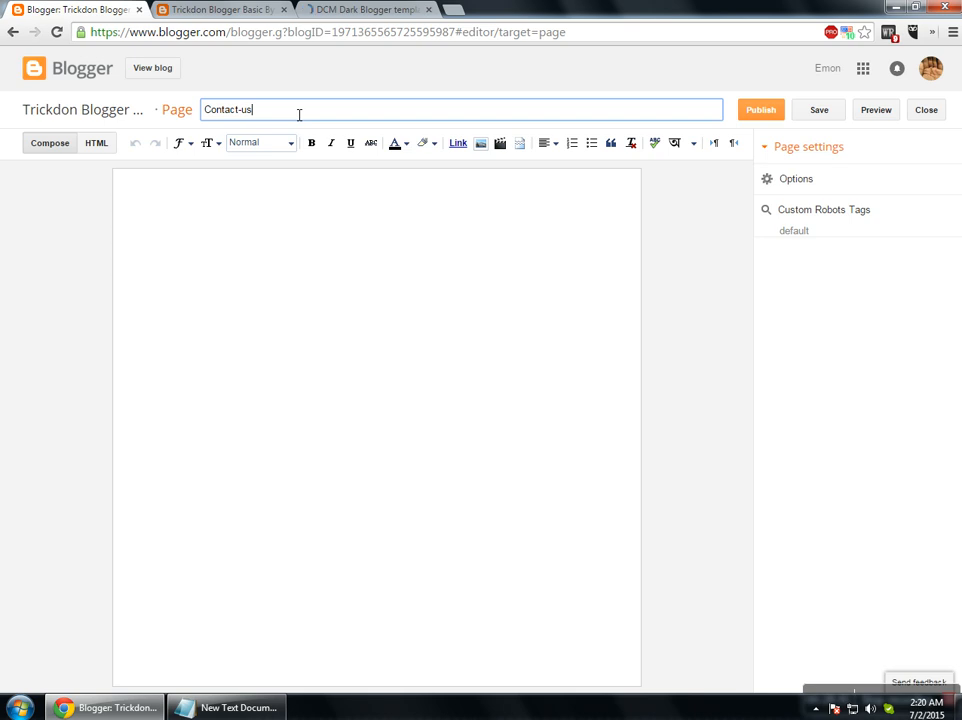
{"action": "left_click", "coordinate": [792, 189]}
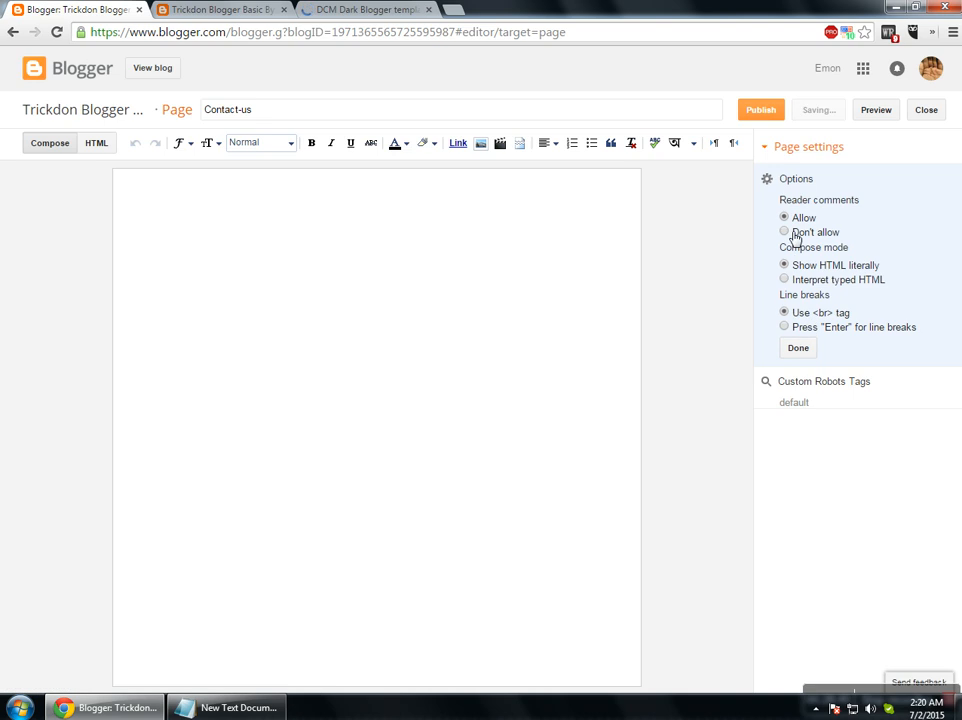
{"action": "left_click", "coordinate": [785, 232]}
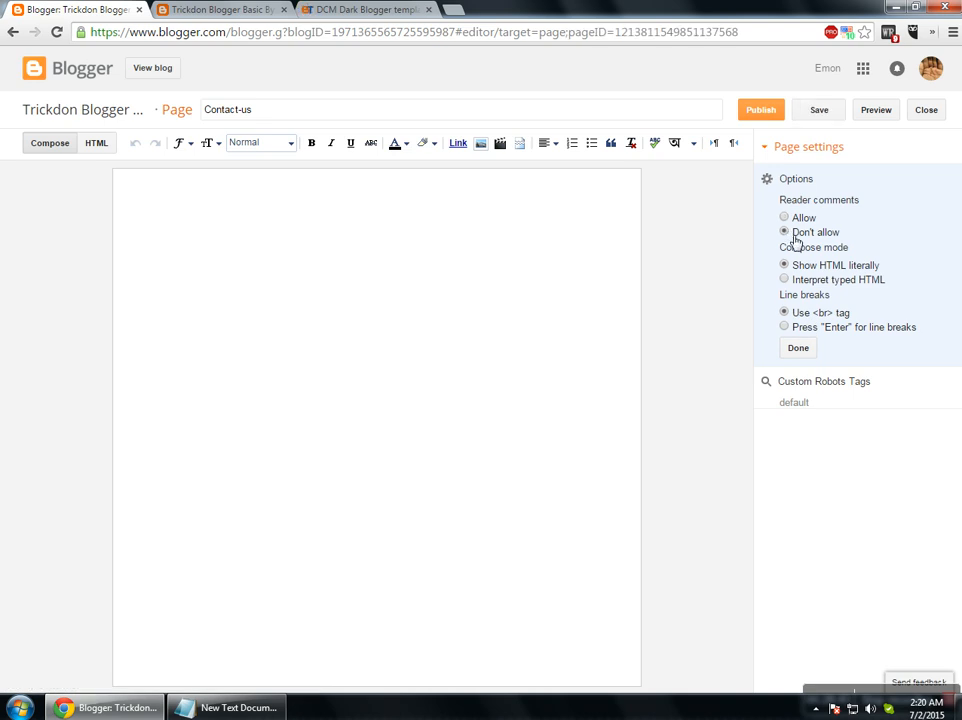
{"action": "left_click", "coordinate": [799, 349]}
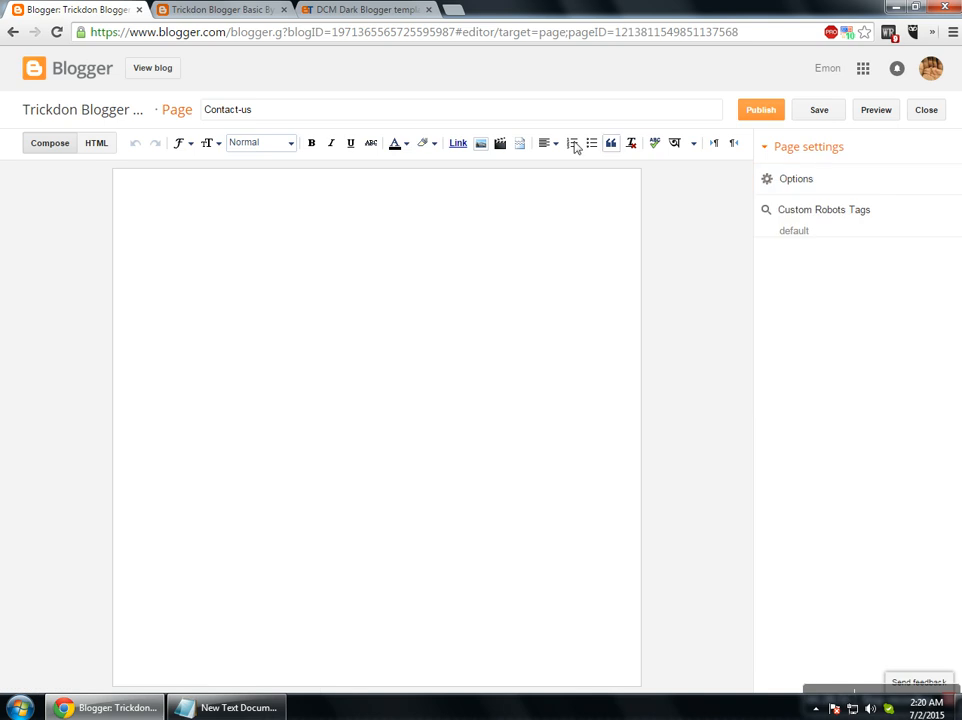
Close the DCM Dark demo tab and search Google for 'contact' in a new tab.
{"action": "left_click", "coordinate": [364, 10]}
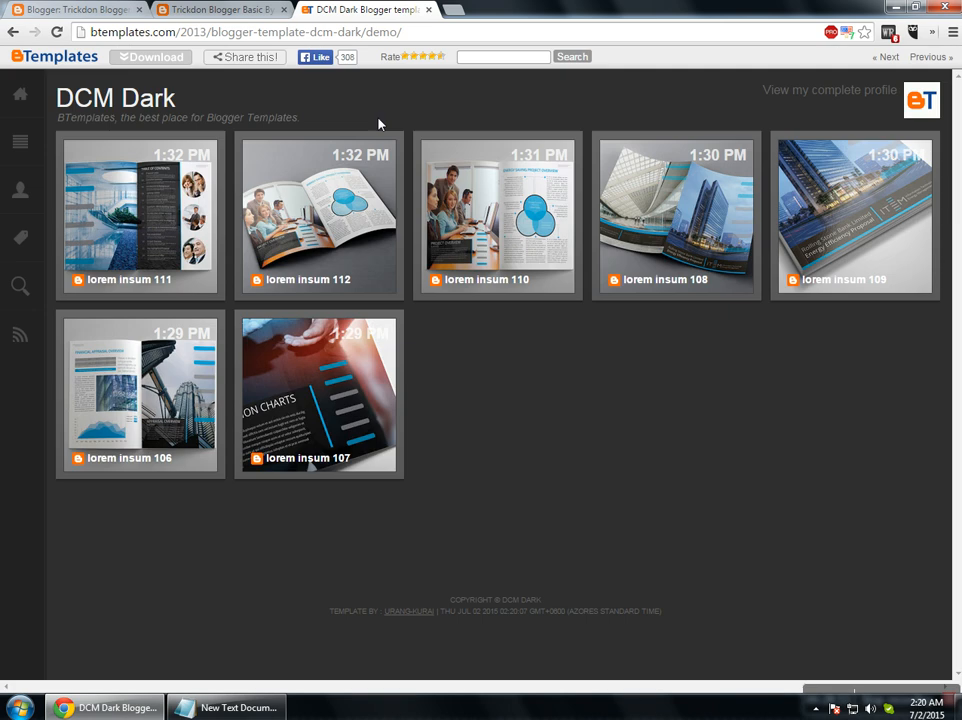
{"action": "left_click", "coordinate": [451, 12]}
{"action": "left_click", "coordinate": [430, 12]}
{"action": "type", "text": "contact"}
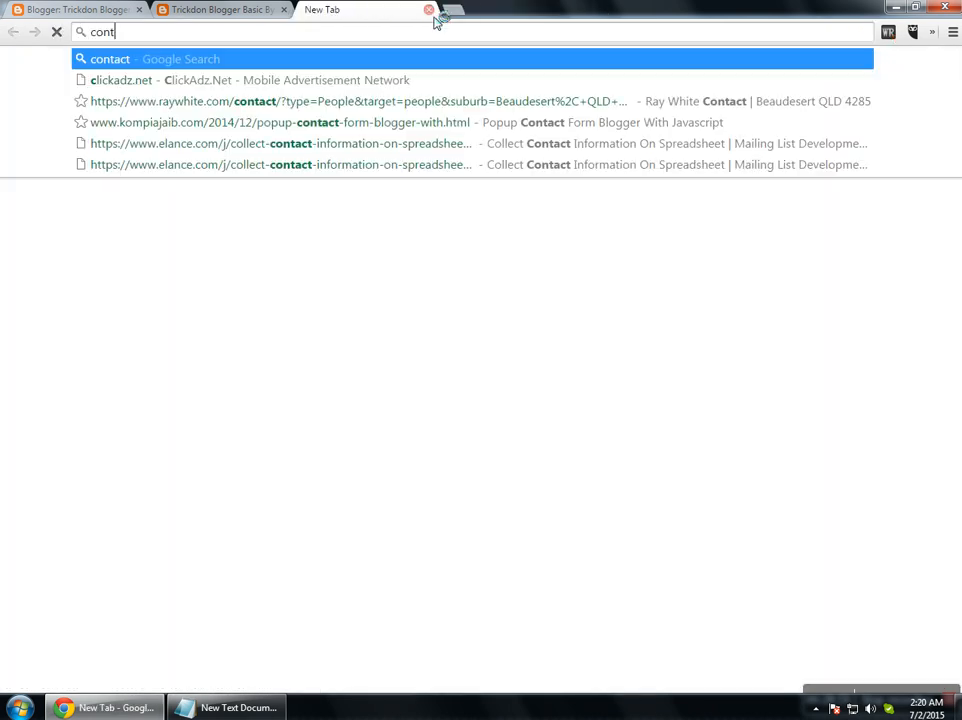
{"action": "key", "text": "Return"}
Copy the IMDb result's contact snippet and paste it into the Contact-us page body.
{"action": "left_click", "coordinate": [112, 11]}
{"action": "left_click", "coordinate": [210, 215]}
{"action": "left_click", "coordinate": [330, 11]}
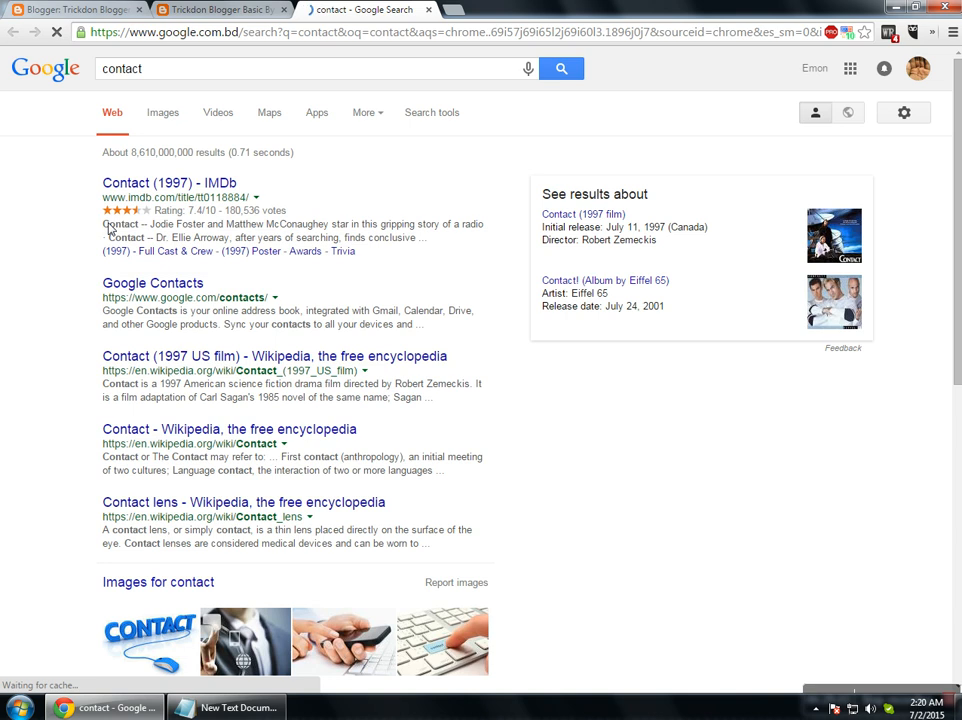
{"action": "left_click_drag", "start_coordinate": [82, 224], "coordinate": [425, 249]}
{"action": "key", "text": "ctrl+c"}
{"action": "left_click", "coordinate": [80, 10]}
{"action": "key", "text": "ctrl+v"}
{"action": "key", "text": "ctrl+v"}
{"action": "key", "text": "ctrl+v"}
{"action": "key", "text": "ctrl+v"}
{"action": "key", "text": "ctrl+v"}
{"action": "key", "text": "ctrl+v"}
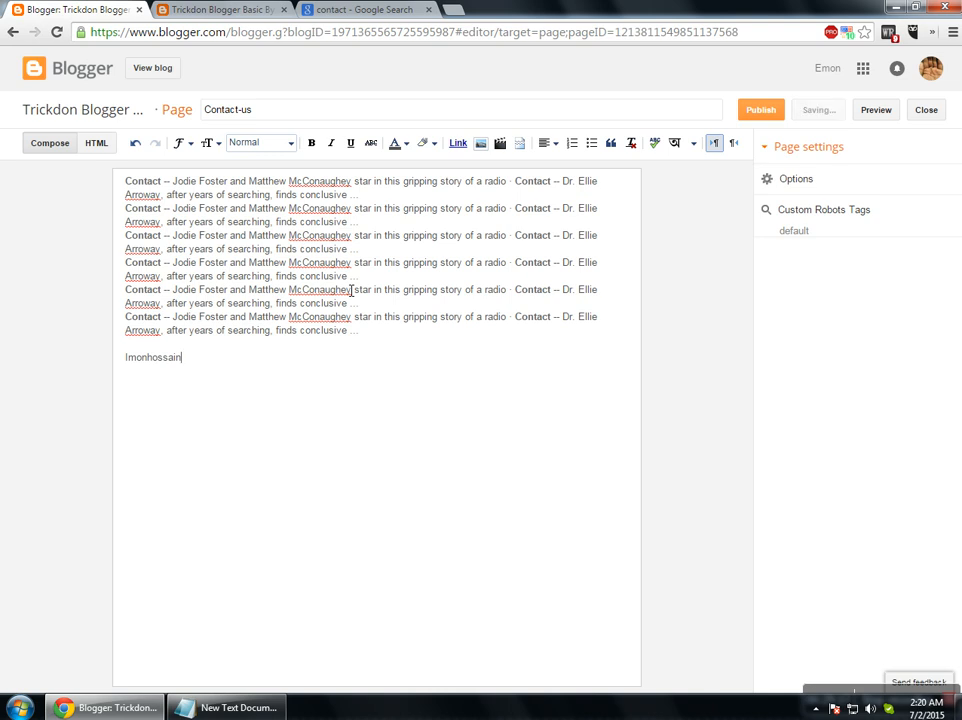
Type a contact e-mail address line in the page body and turn it into a link.
{"action": "type", "text": "xxxx@gmail.com"}
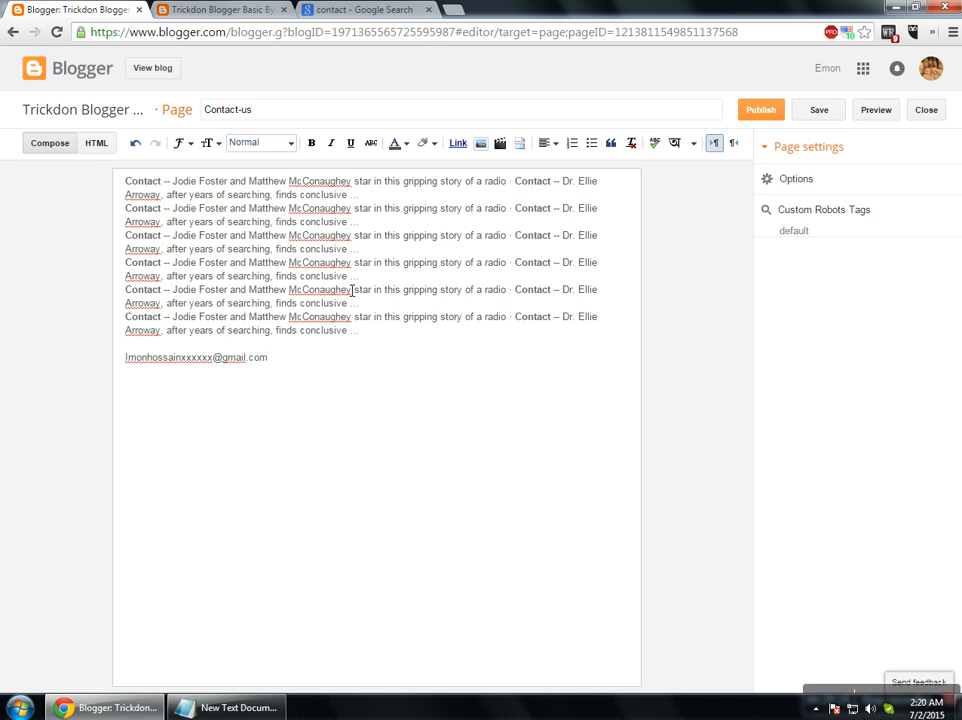
{"action": "left_click_drag", "start_coordinate": [294, 370], "coordinate": [92, 369]}
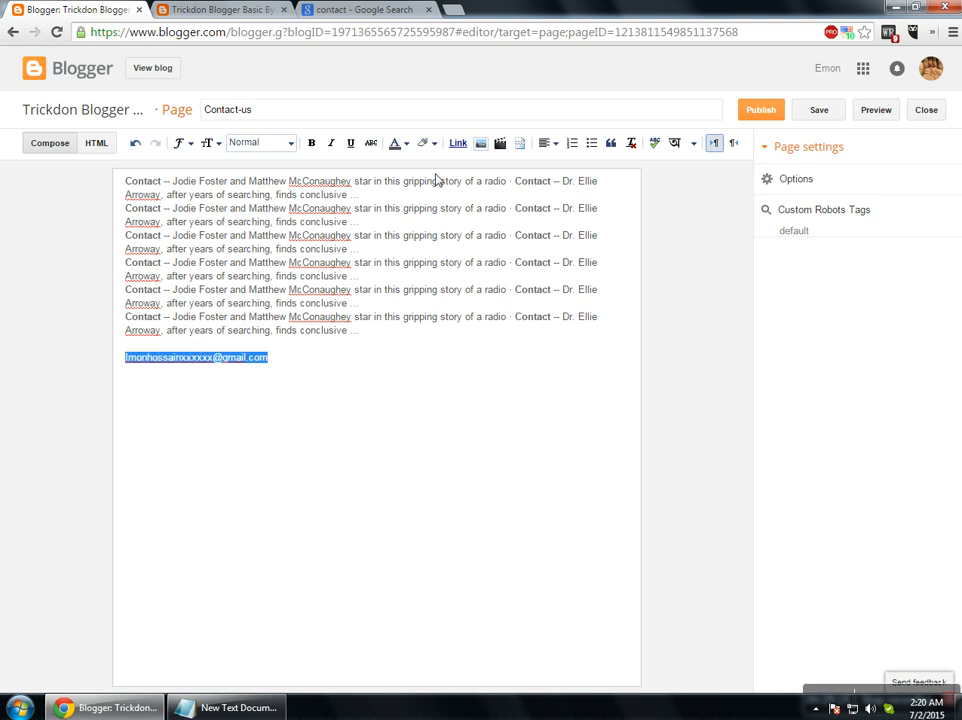
{"action": "left_click", "coordinate": [456, 145]}
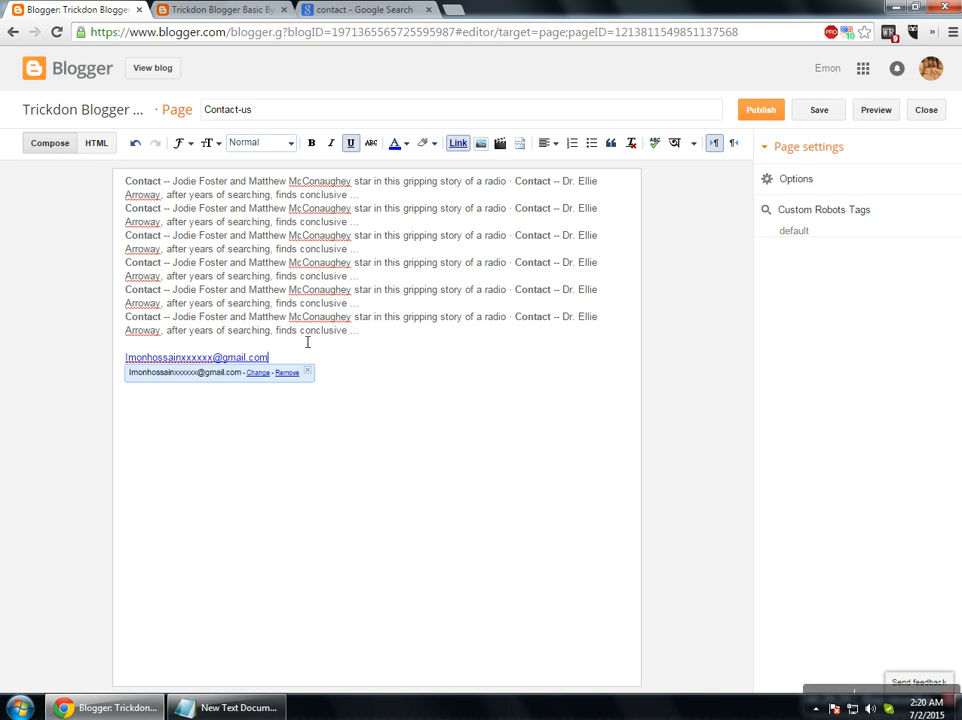
{"action": "left_click_drag", "start_coordinate": [282, 349], "coordinate": [228, 365]}
{"action": "left_click_drag", "start_coordinate": [298, 365], "coordinate": [133, 365]}
{"action": "key", "text": "ctrl+c"}
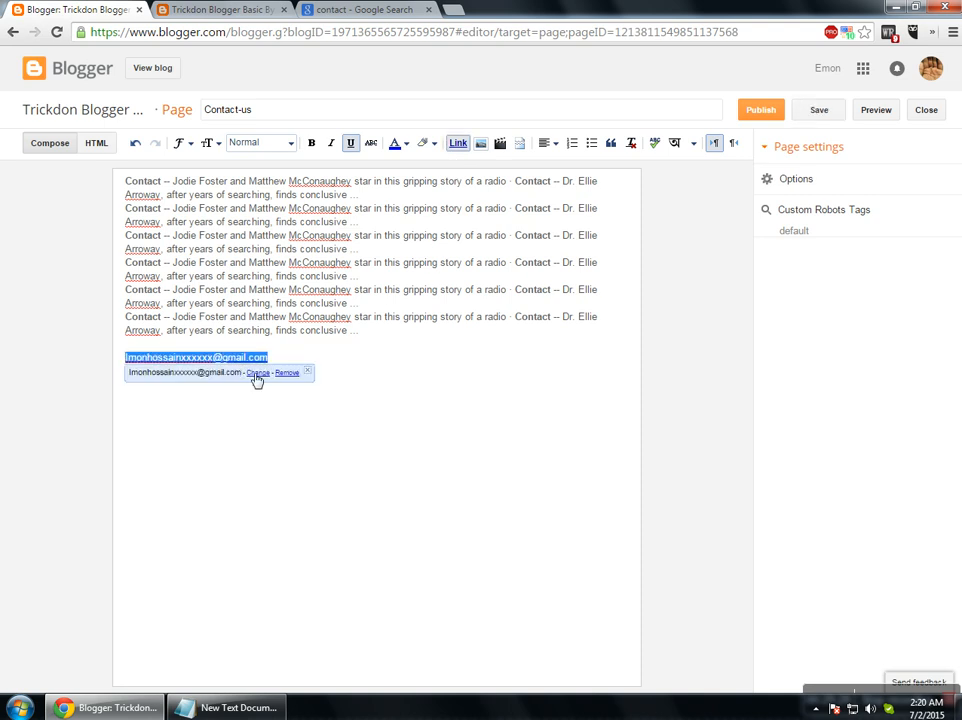
Point the link at the e-mail address, opening in a new window with nofollow, then publish the page.
{"action": "left_click", "coordinate": [253, 375]}
{"action": "left_click", "coordinate": [322, 360]}
{"action": "key", "text": "ctrl+v"}
{"action": "left_click", "coordinate": [321, 447]}
{"action": "left_click", "coordinate": [321, 460]}
{"action": "left_click", "coordinate": [326, 485]}
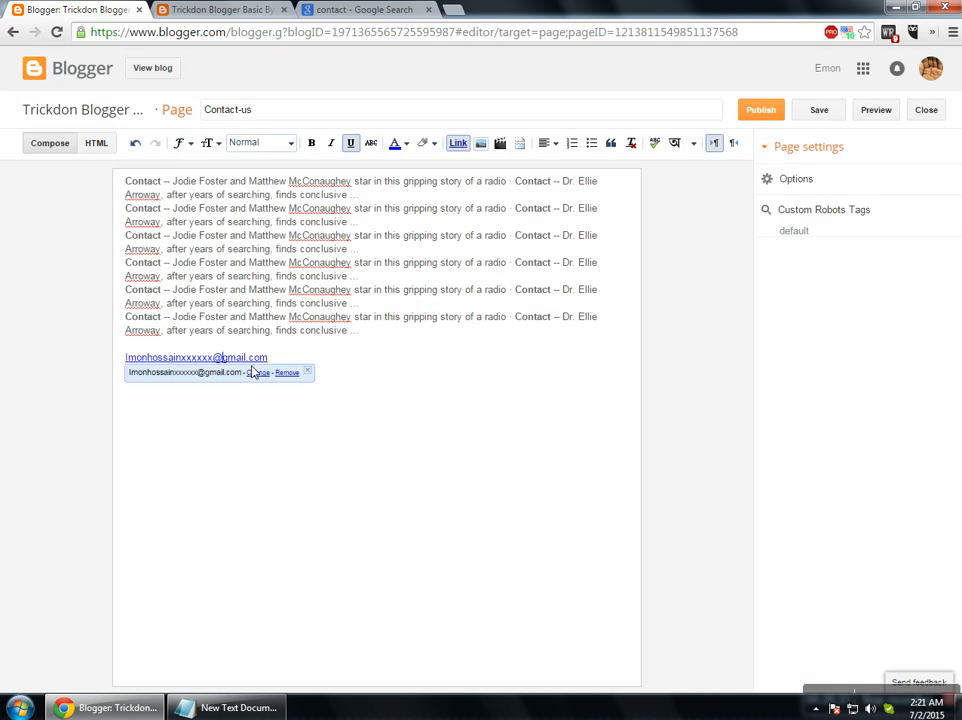
{"action": "left_click", "coordinate": [259, 373]}
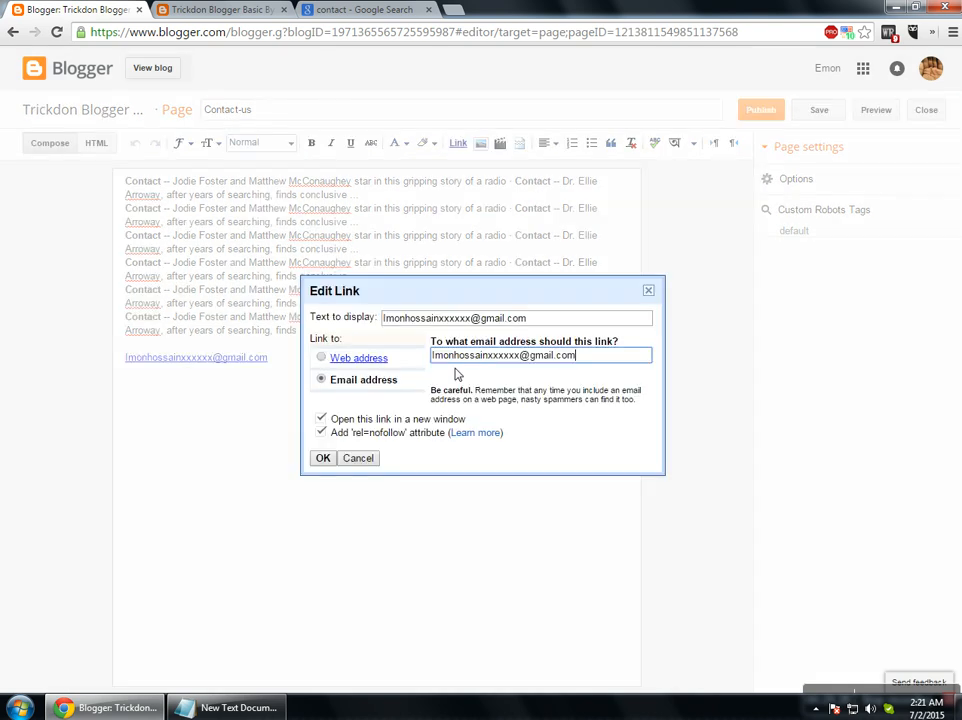
{"action": "left_click", "coordinate": [360, 458]}
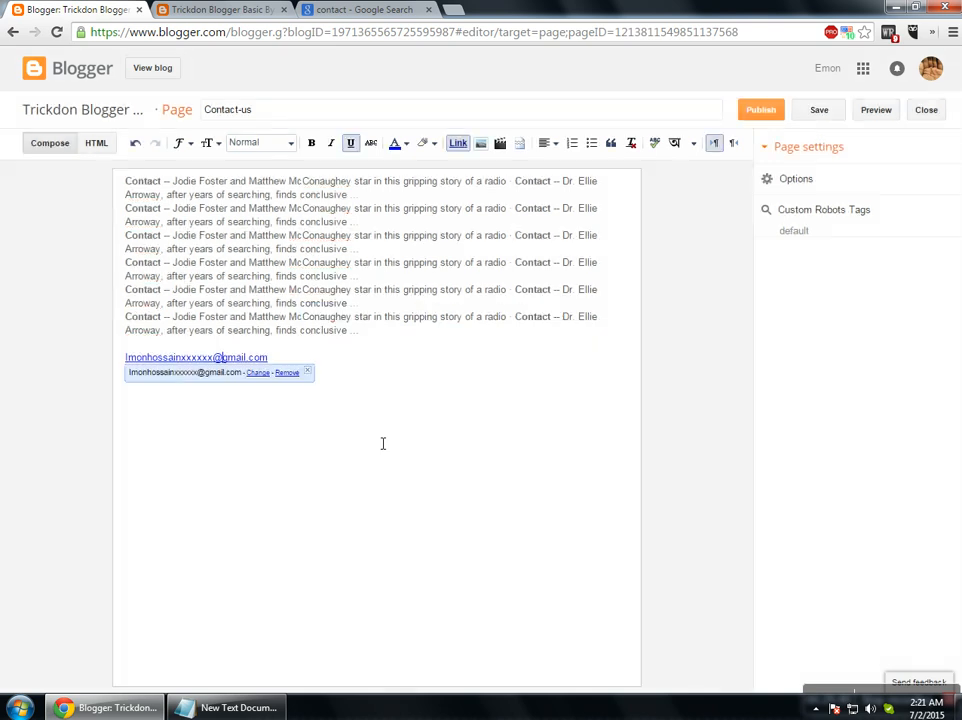
{"action": "left_click", "coordinate": [768, 114]}
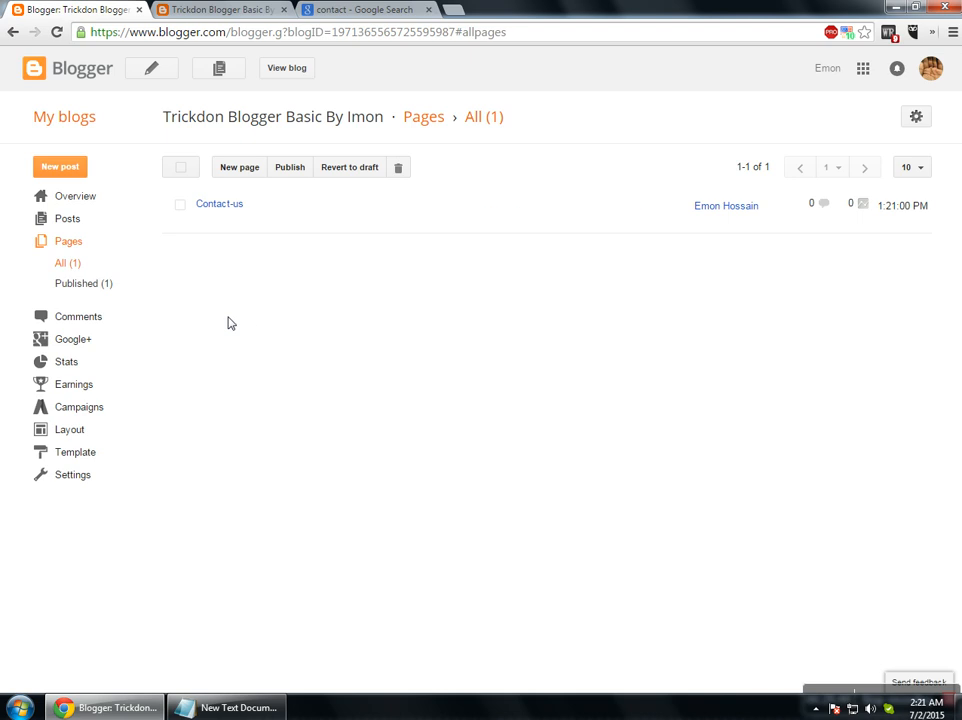
View the live Contact-us page and check its six snippet lines and linked e-mail address.
{"action": "left_click", "coordinate": [232, 222]}
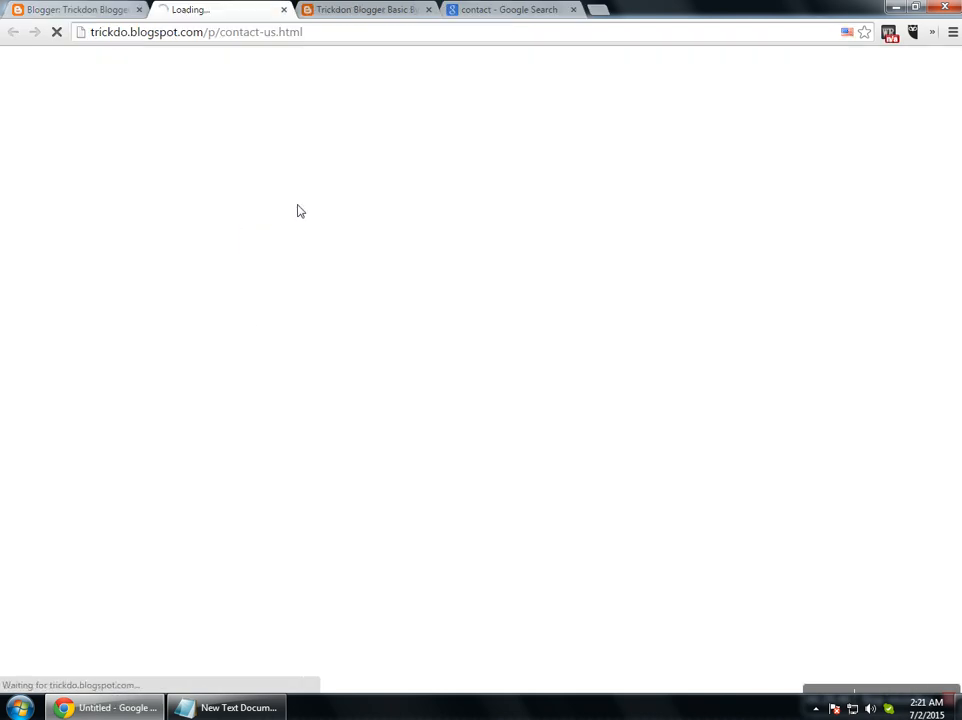
{"action": "left_click", "coordinate": [430, 10]}
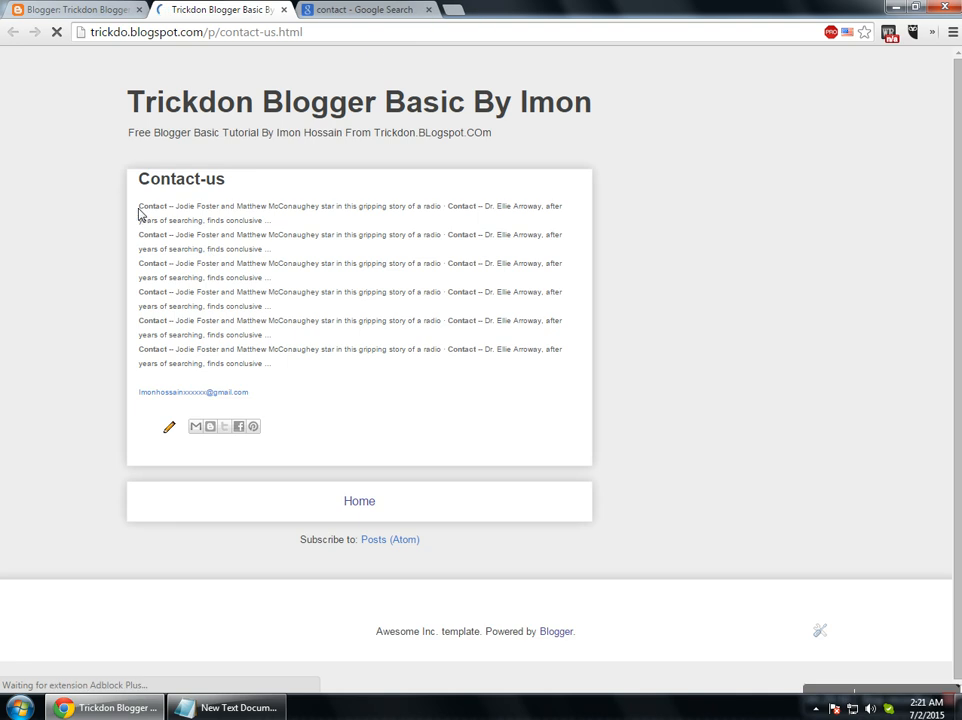
{"action": "left_click_drag", "start_coordinate": [138, 204], "coordinate": [273, 361]}
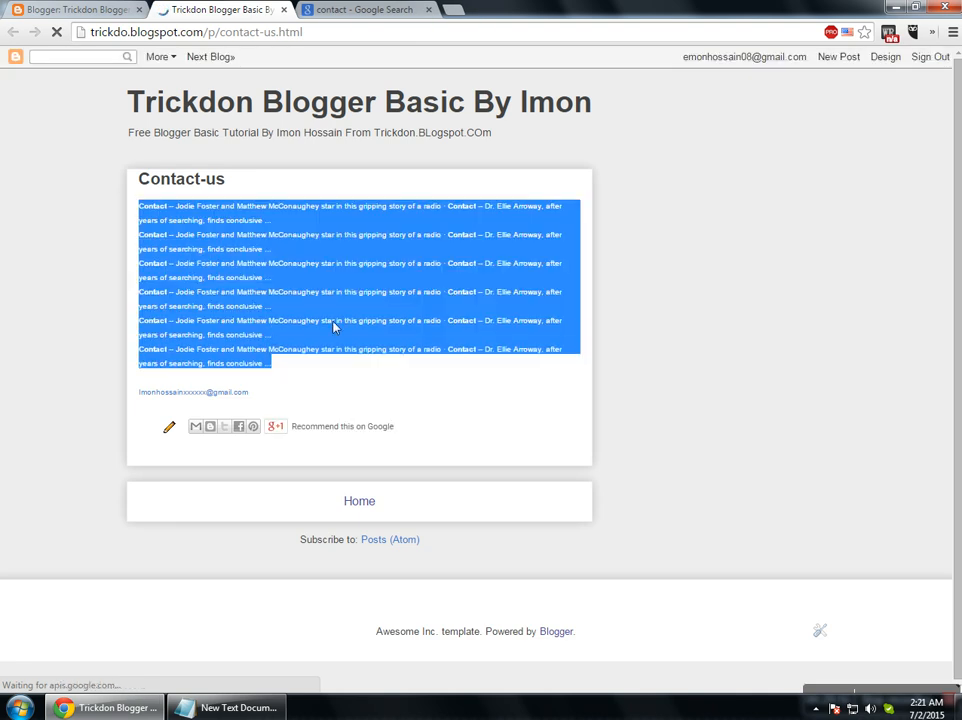
{"action": "left_click", "coordinate": [487, 290]}
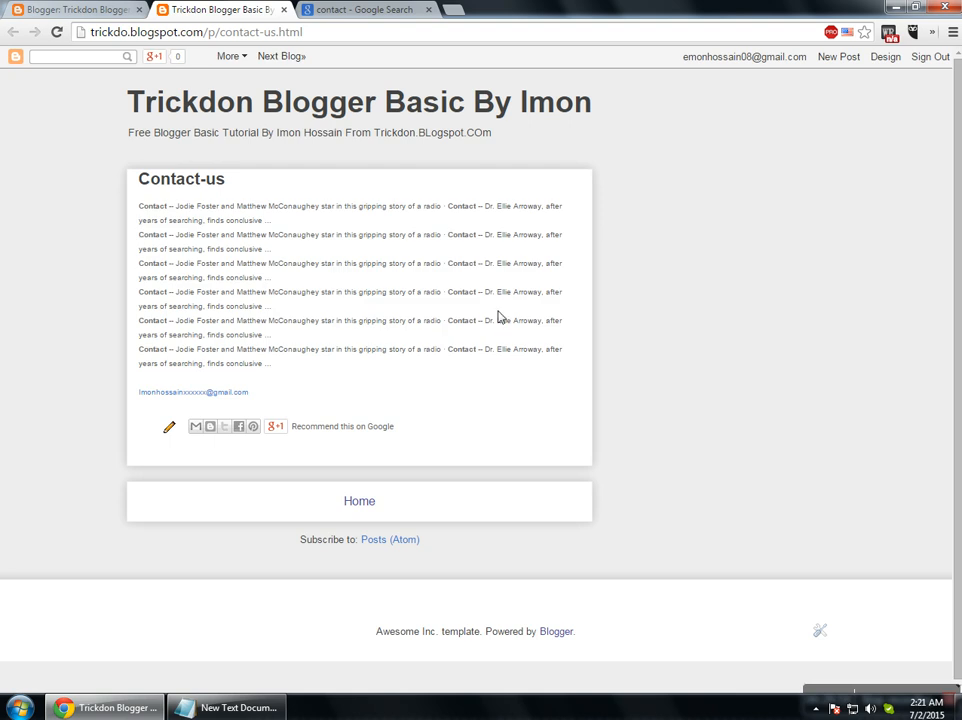
Revert the Contact-us page to a draft and check it under the Draft and All filters.
{"action": "left_click", "coordinate": [284, 9]}
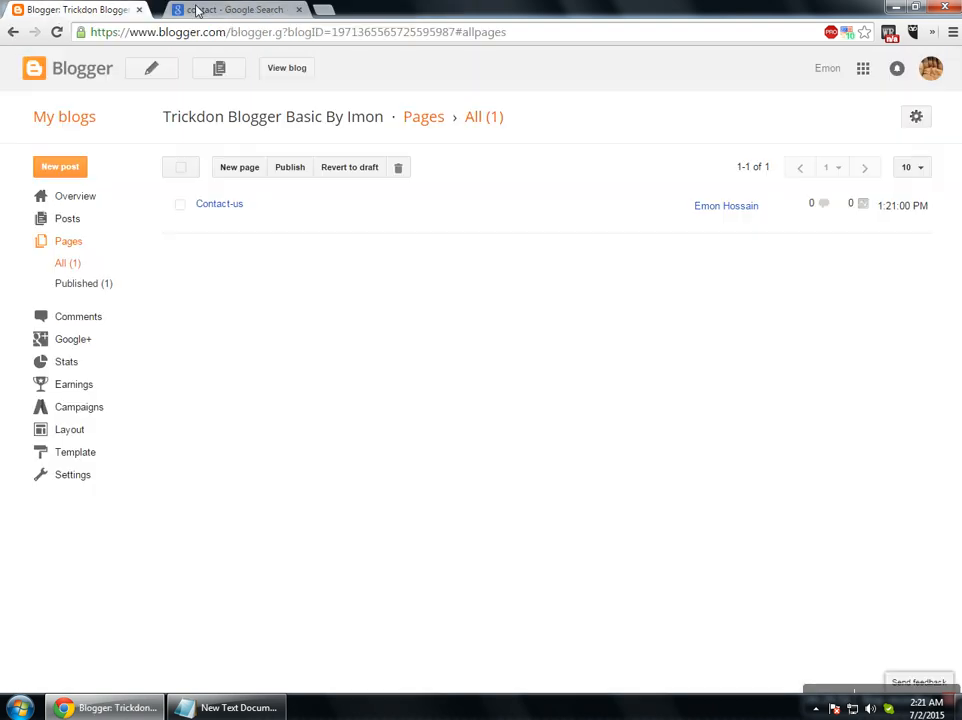
{"action": "left_click", "coordinate": [181, 207]}
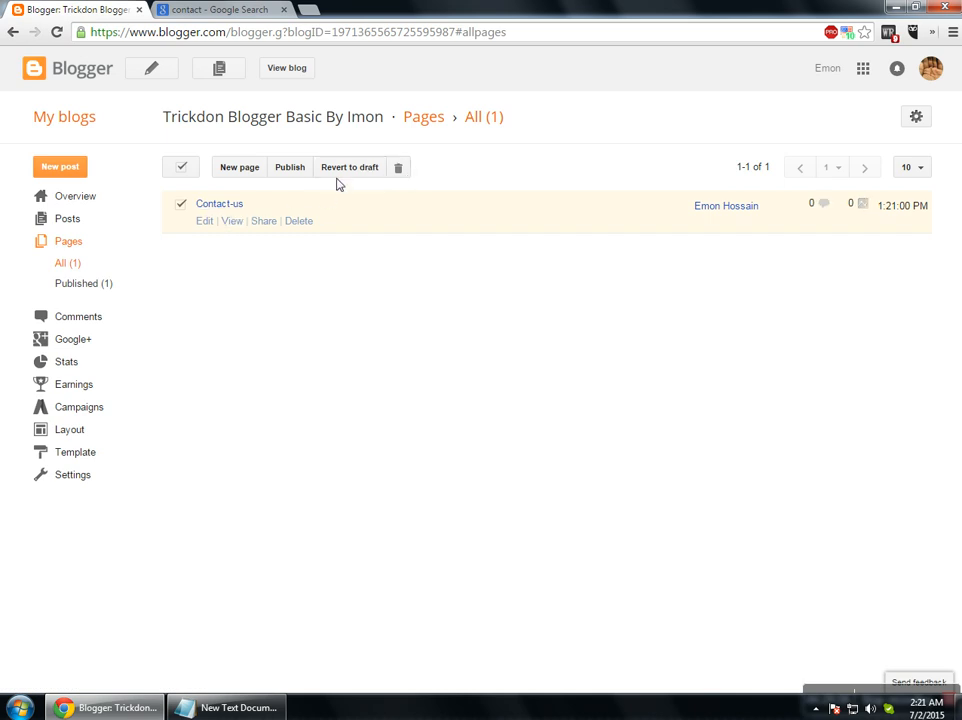
{"action": "left_click", "coordinate": [343, 170]}
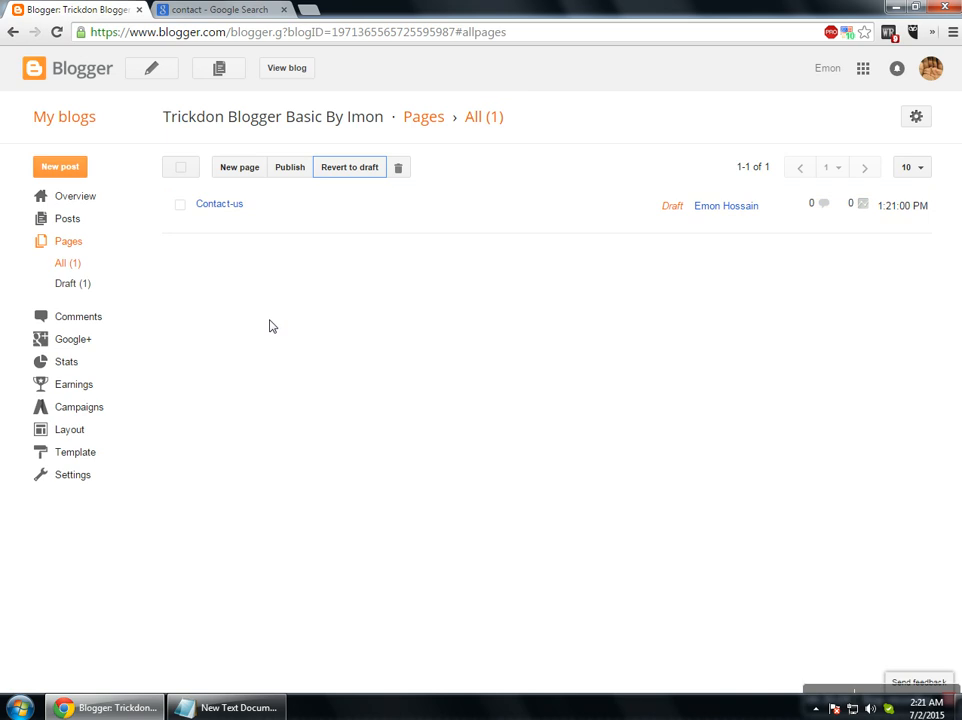
{"action": "left_click", "coordinate": [95, 290]}
{"action": "left_click", "coordinate": [73, 265]}
{"action": "left_click", "coordinate": [58, 32]}
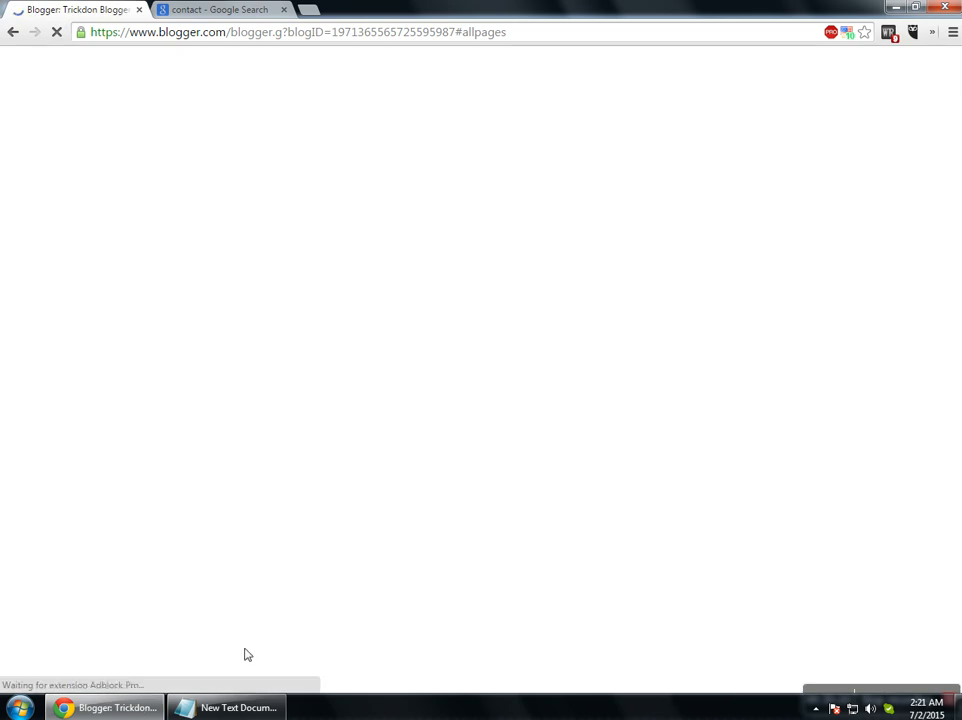
Close the contact search results tab and recheck the Draft and All page filters.
{"action": "left_click", "coordinate": [230, 12]}
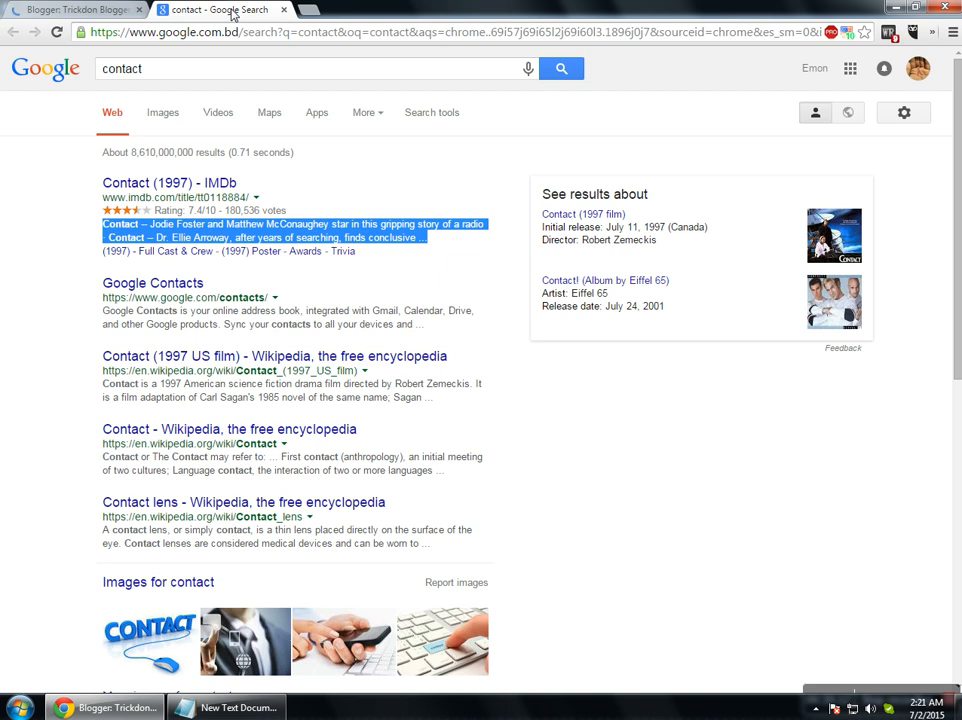
{"action": "left_click", "coordinate": [284, 10]}
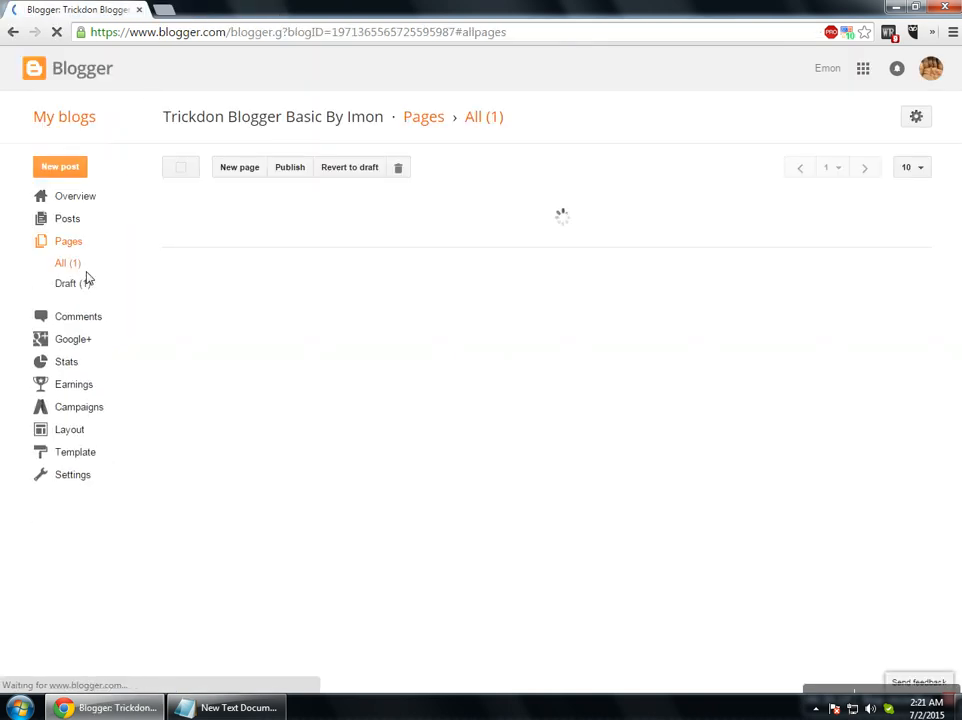
{"action": "left_click", "coordinate": [86, 285]}
{"action": "left_click", "coordinate": [84, 262]}
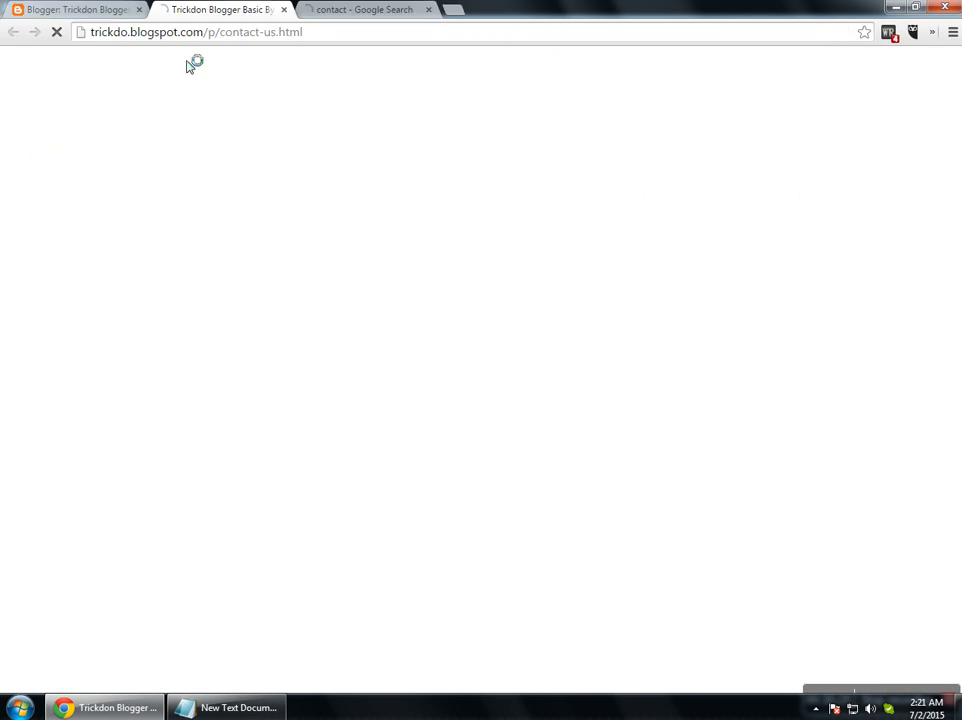
{"action": "left_click", "coordinate": [428, 10]}
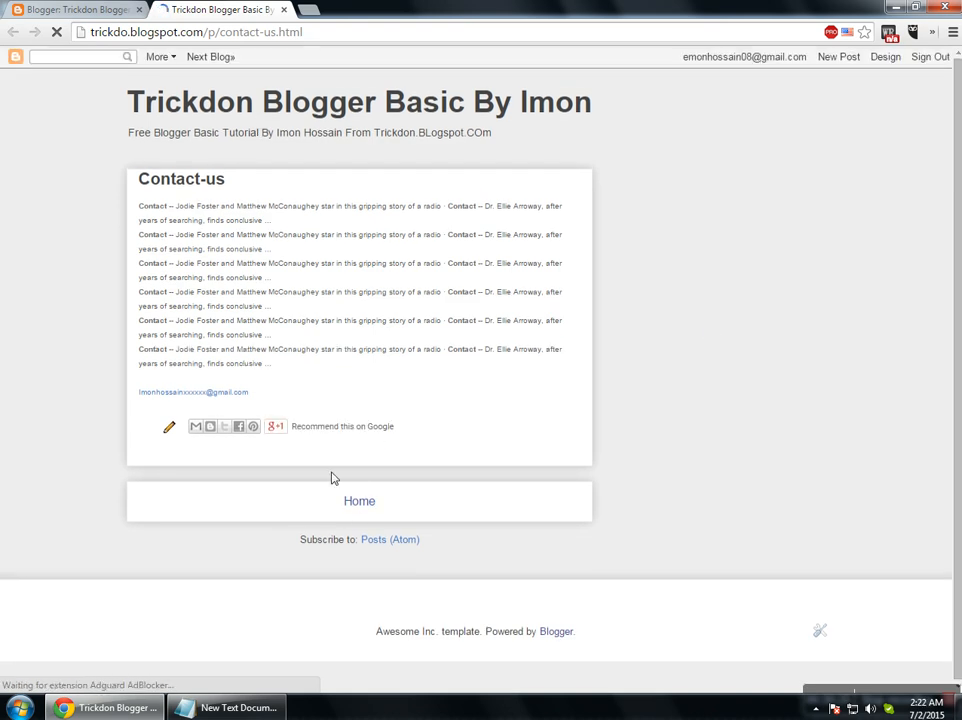
Copy the page's e-mail link address, paste it into a new tab, then close the extra tabs.
{"action": "right_click", "coordinate": [189, 396]}
{"action": "left_click", "coordinate": [244, 479]}
{"action": "left_click", "coordinate": [322, 12]}
{"action": "key", "text": "ctrl+v"}
{"action": "left_click", "coordinate": [429, 10]}
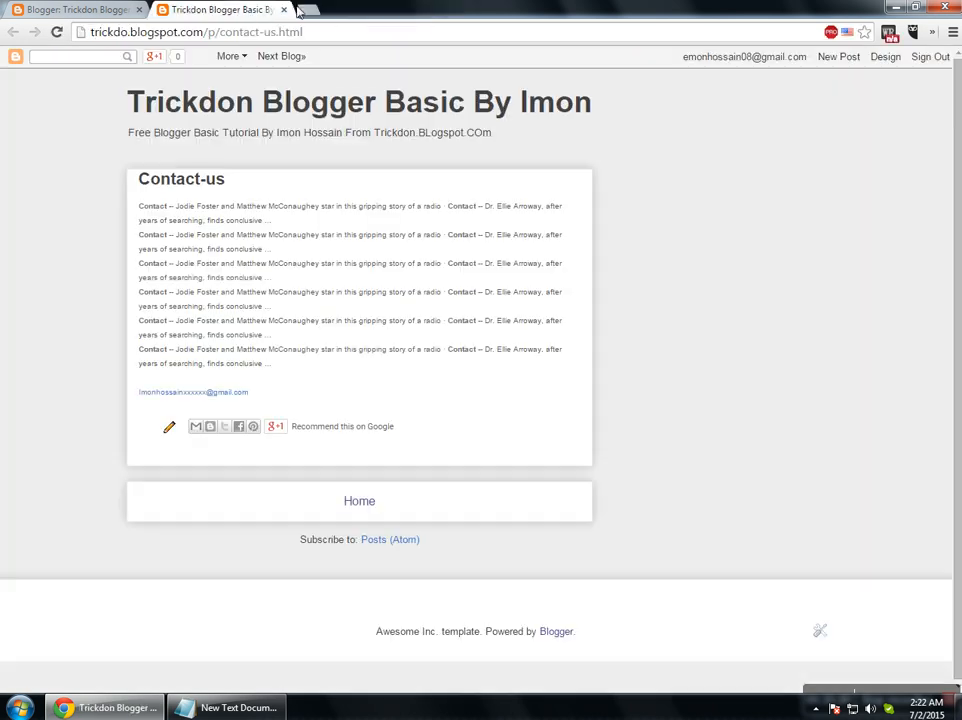
{"action": "left_click", "coordinate": [285, 10]}
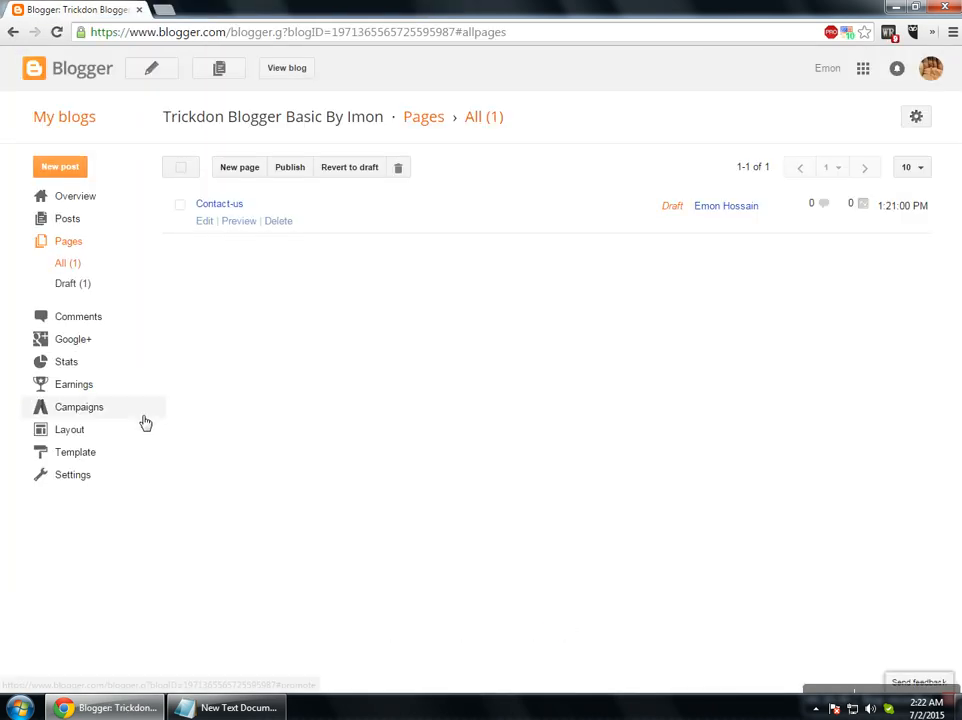
Go to Template, open Backup / Restore, and browse for a template file to upload.
{"action": "left_click", "coordinate": [102, 457]}
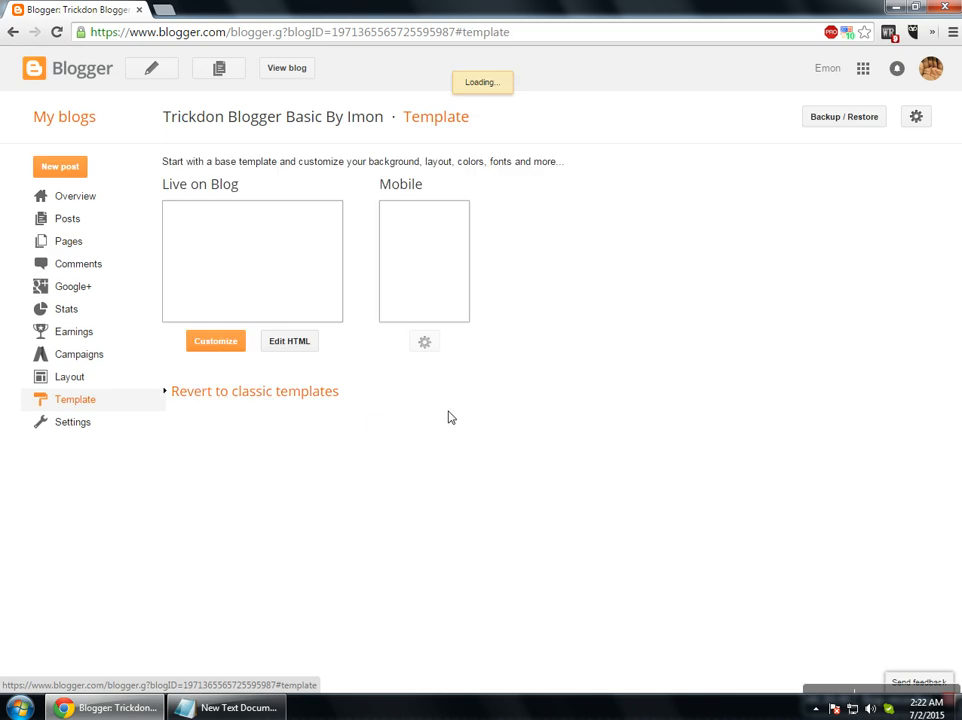
{"action": "left_click", "coordinate": [847, 118]}
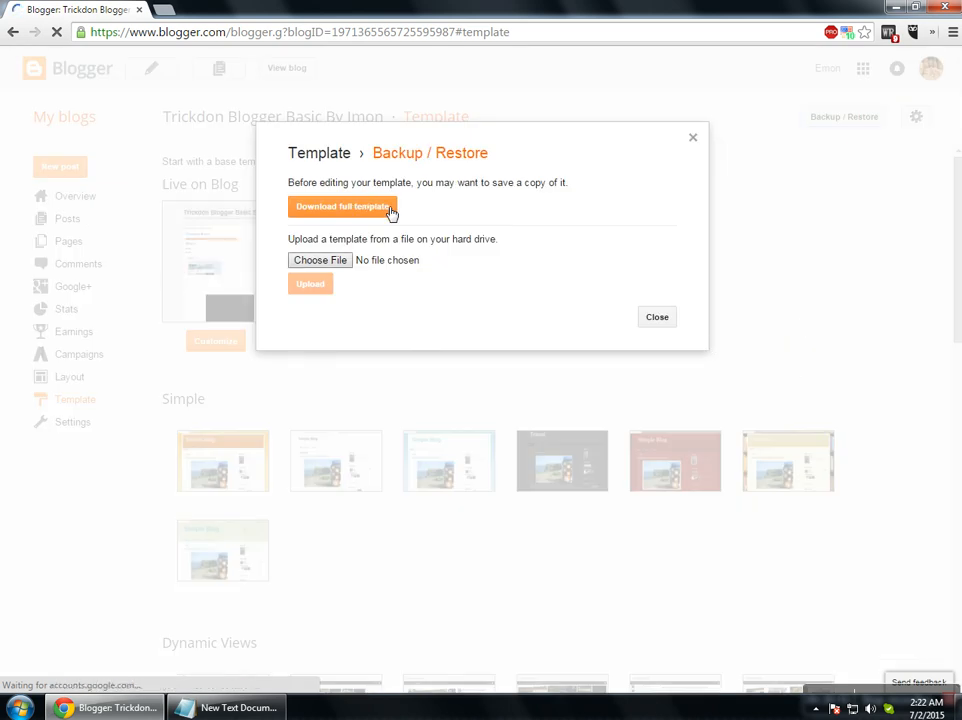
{"action": "left_click", "coordinate": [321, 261]}
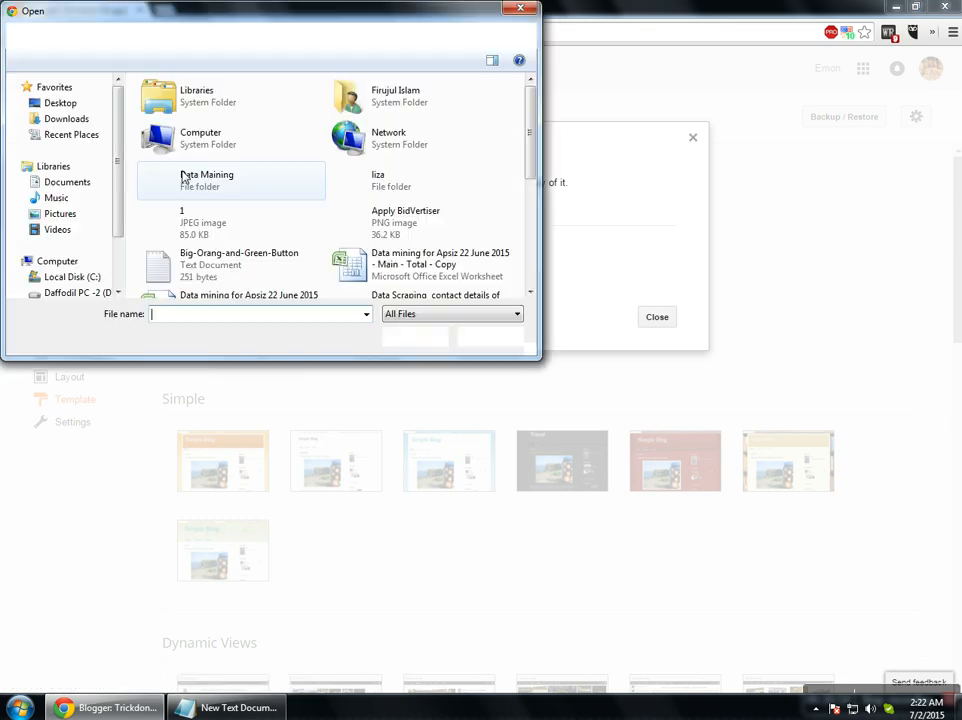
Look through the Desktop, E: and D: drives for a template file, then cancel the picker.
{"action": "scroll", "coordinate": [470, 197], "scroll_direction": "down", "scroll_amount": 5}
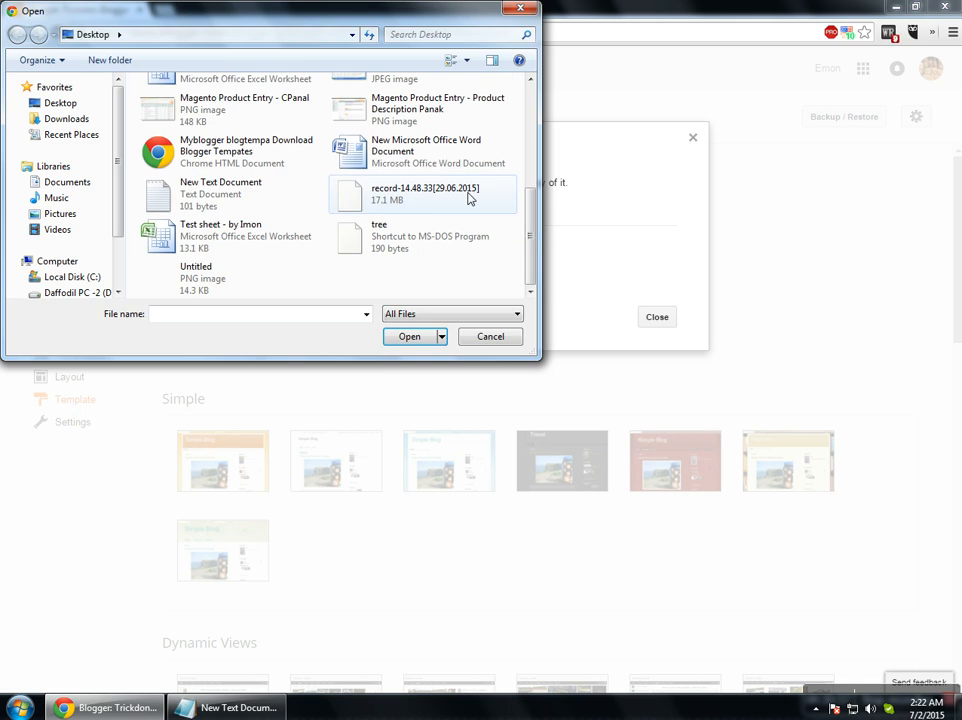
{"action": "left_click", "coordinate": [240, 236]}
{"action": "scroll", "coordinate": [70, 190], "scroll_direction": "down", "scroll_amount": 2}
{"action": "left_click", "coordinate": [84, 256]}
{"action": "left_click", "coordinate": [81, 241]}
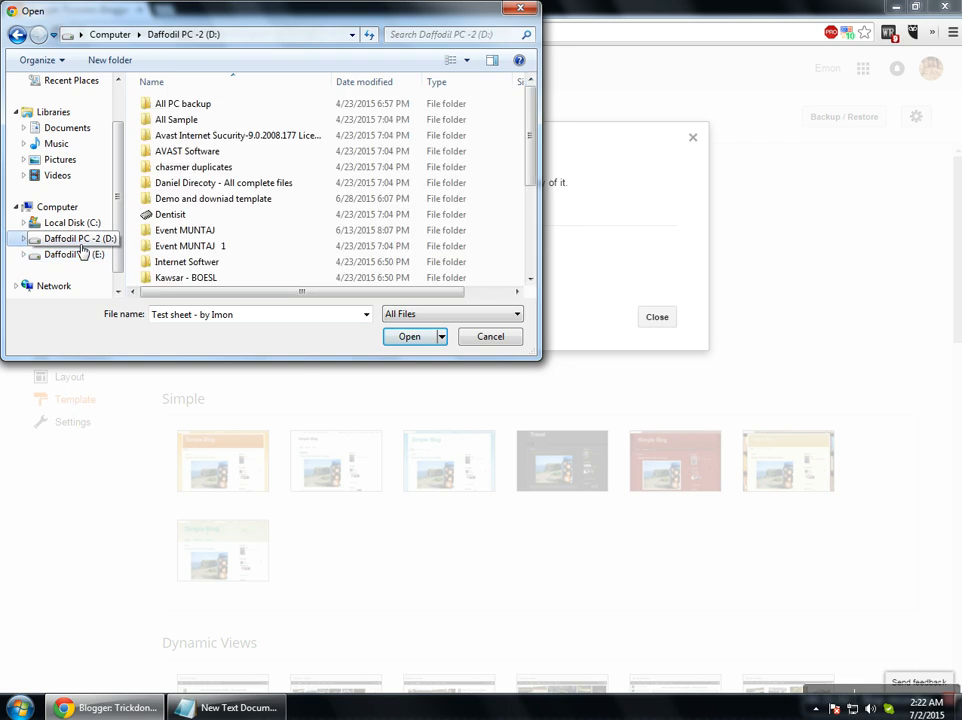
{"action": "scroll", "coordinate": [285, 225], "scroll_direction": "down", "scroll_amount": 3}
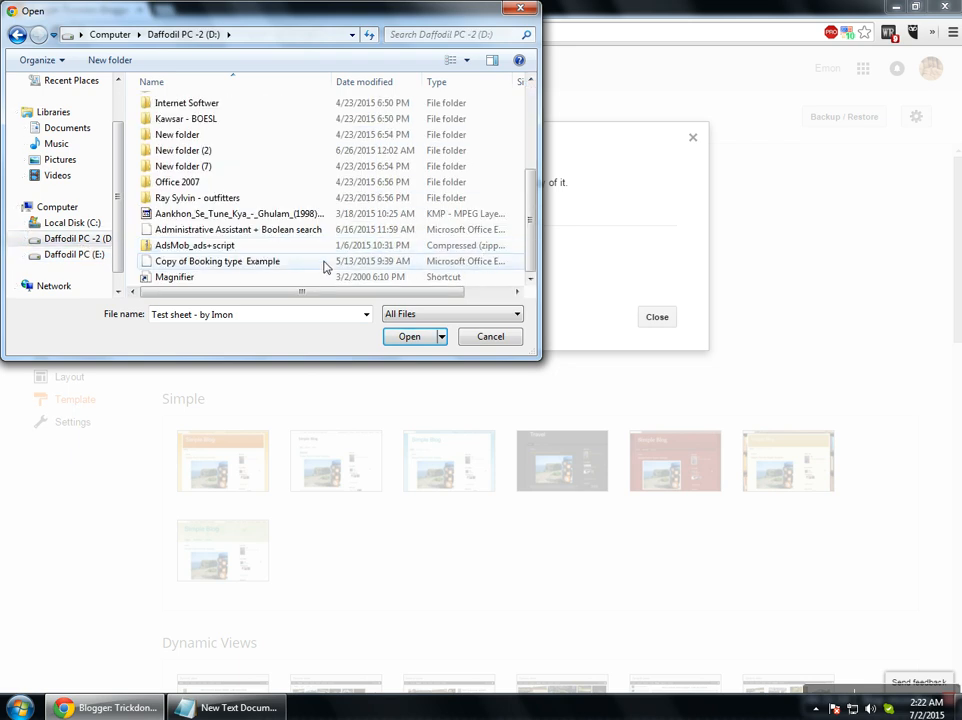
{"action": "left_click", "coordinate": [488, 337]}
{"action": "left_click", "coordinate": [163, 9]}
Search Google for 'blogger template' and switch to the btemplates.com gallery tab.
{"action": "type", "text": "bloggert"}
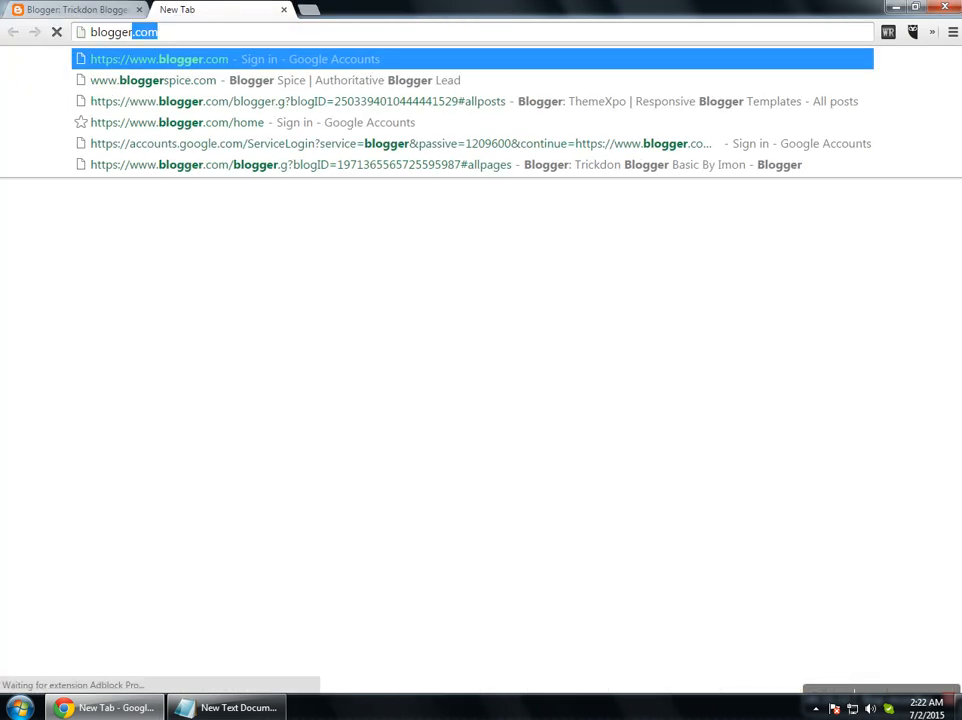
{"action": "key", "text": "BackSpace"}
{"action": "type", "text": "t"}
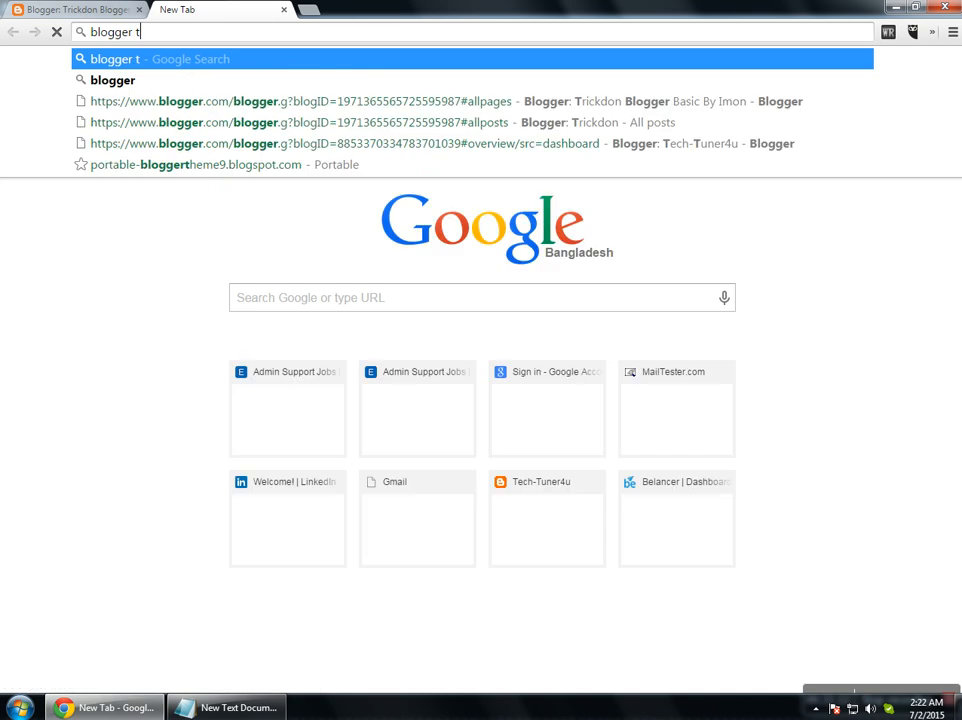
{"action": "key", "text": "Down"}
{"action": "key", "text": "Down"}
{"action": "key", "text": "Down"}
{"action": "key", "text": "Down"}
{"action": "key", "text": "Down"}
{"action": "key", "text": "Return"}
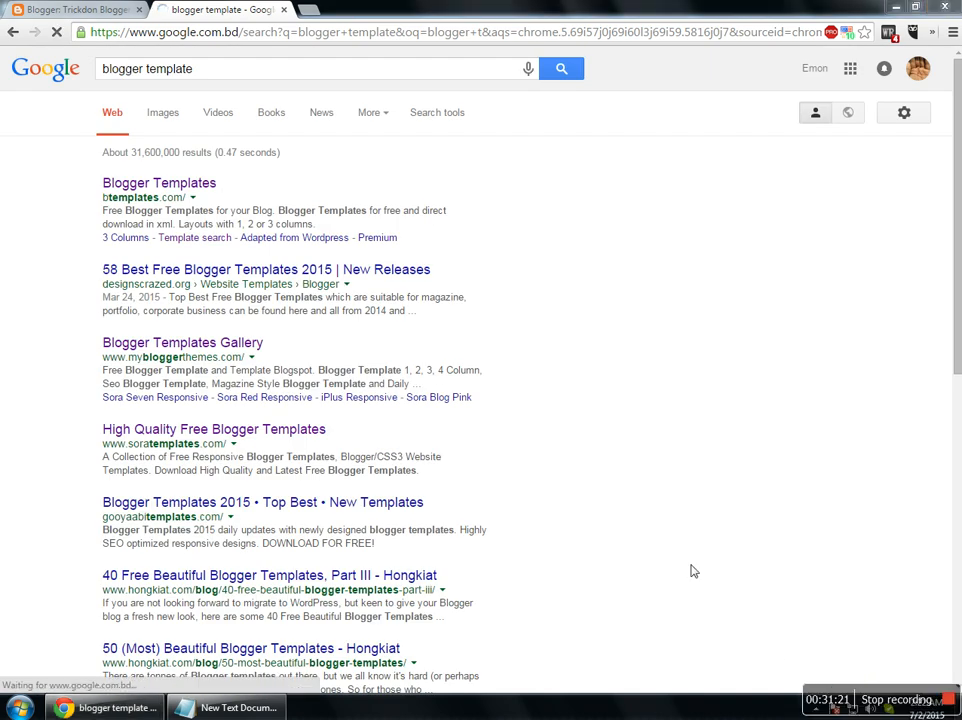
{"action": "left_click", "coordinate": [115, 10]}
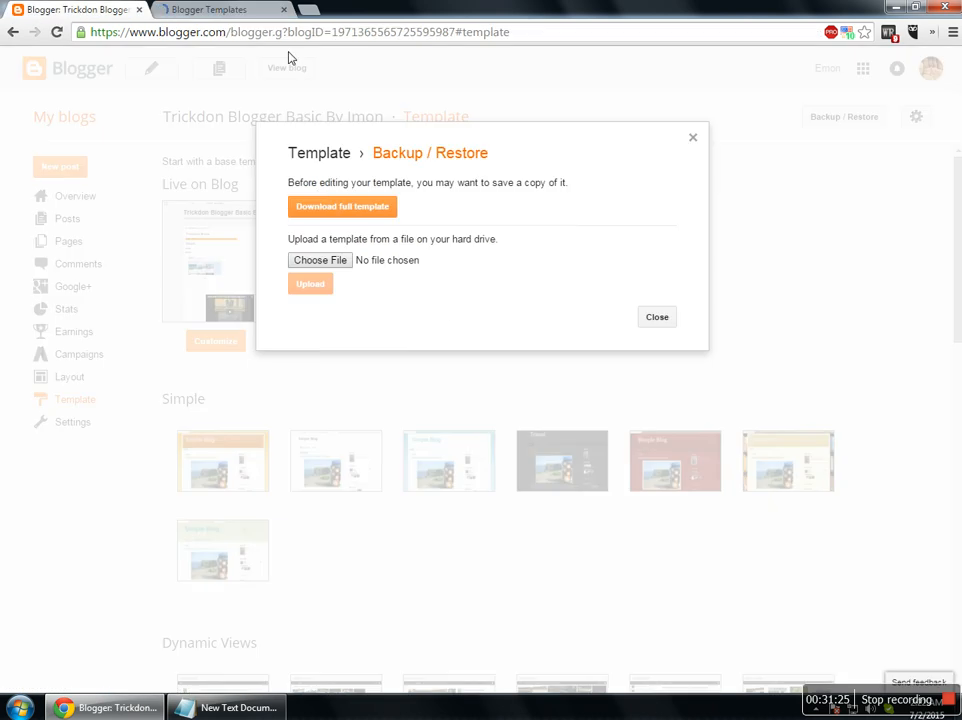
{"action": "left_click", "coordinate": [215, 10]}
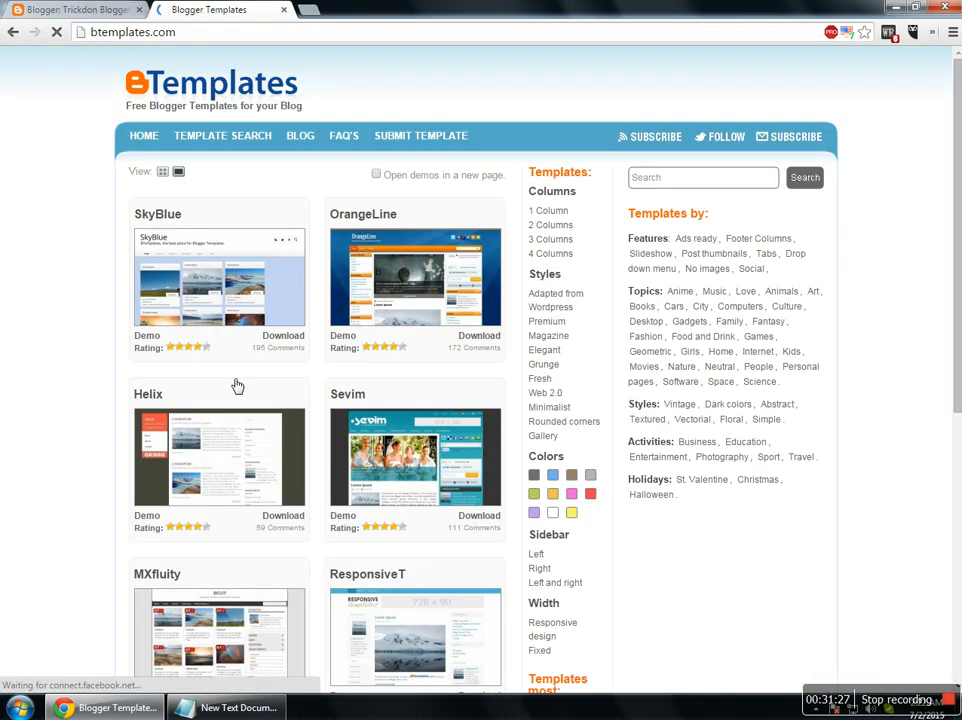
Download the SkyBlue template as SkyBlue.zip and show the file in its folder.
{"action": "left_click", "coordinate": [283, 336]}
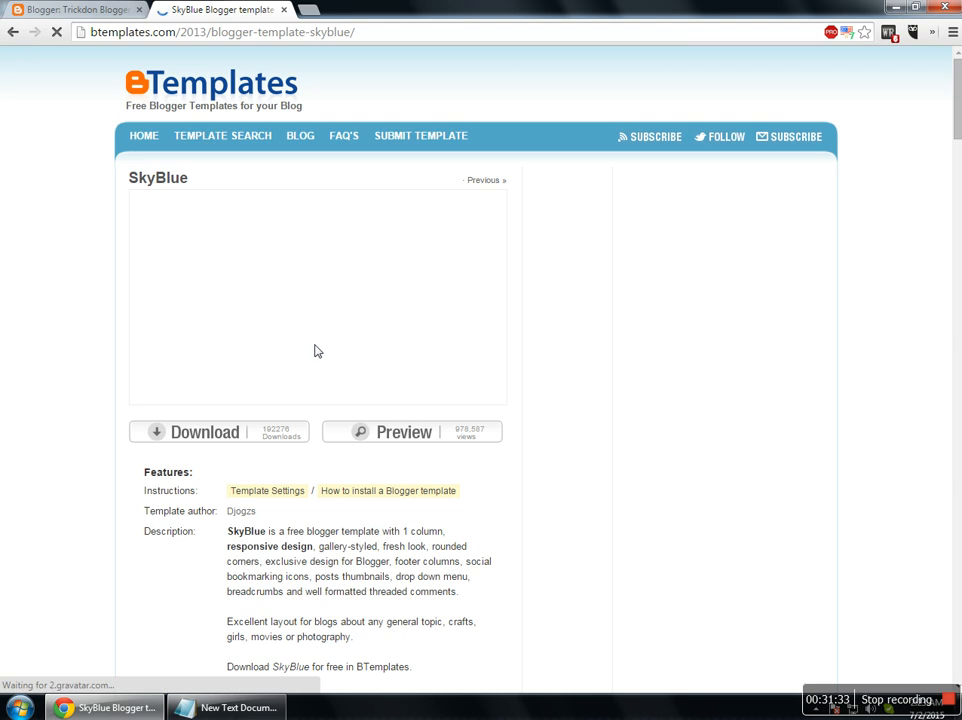
{"action": "left_click", "coordinate": [195, 440]}
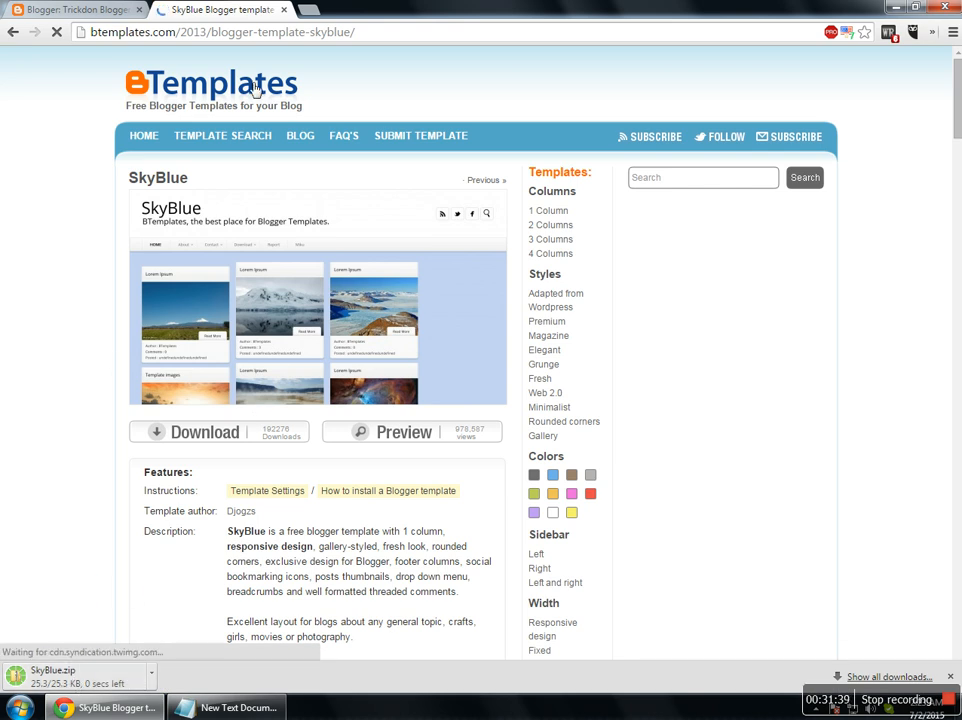
{"action": "right_click", "coordinate": [66, 678]}
{"action": "left_click", "coordinate": [114, 644]}
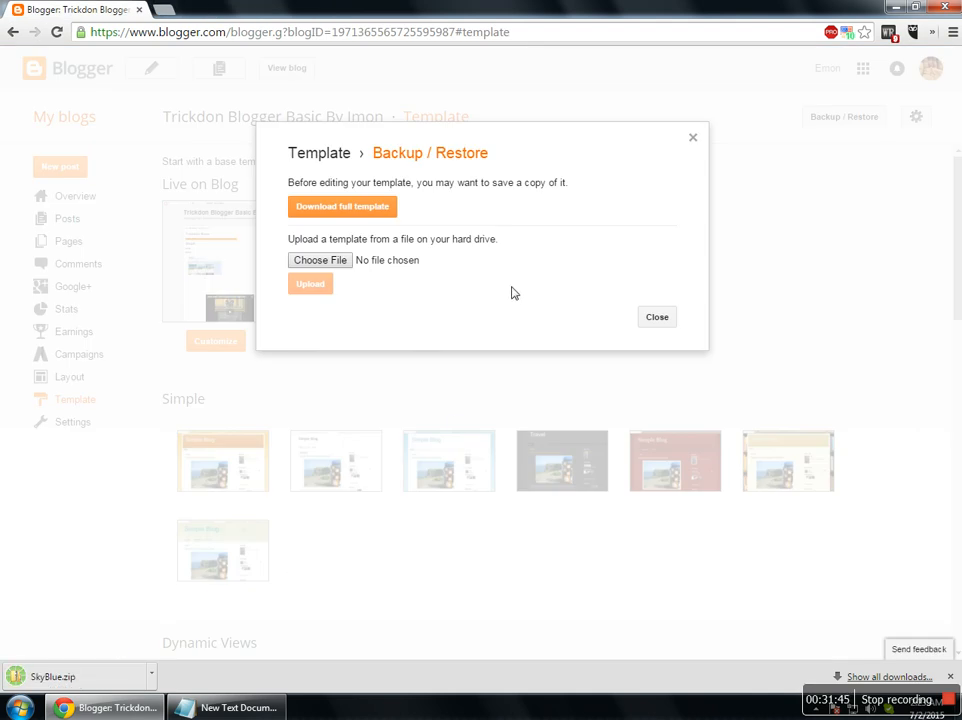
{"action": "right_click", "coordinate": [60, 680]}
Show SkyBlue.zip in Downloads and browse the template archives up to the Indigo Blogger Template folder.
{"action": "left_click", "coordinate": [116, 651]}
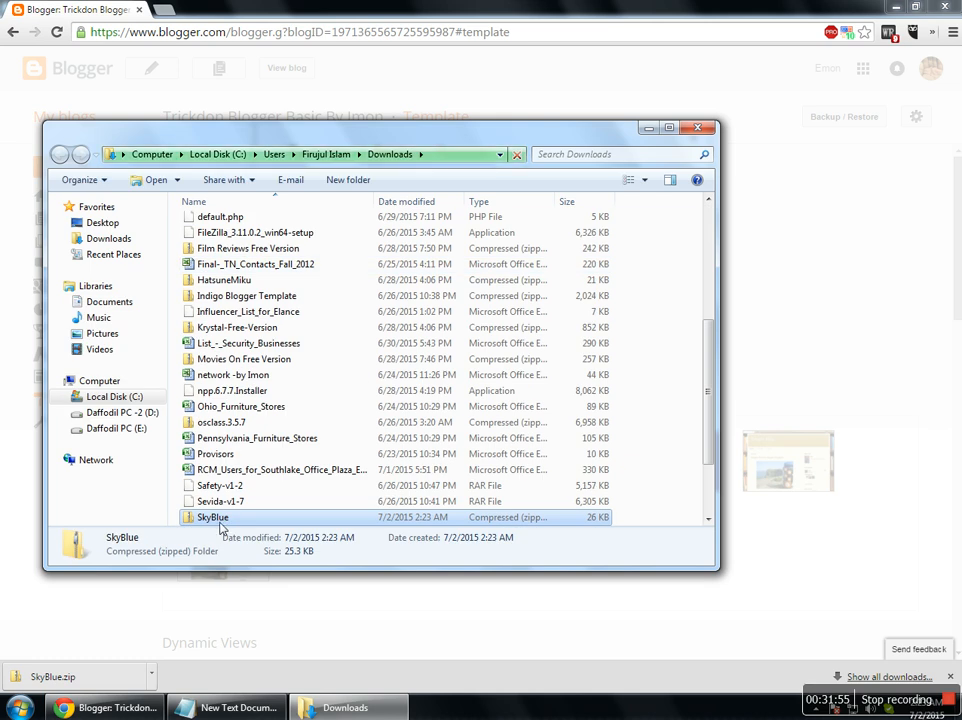
{"action": "left_click", "coordinate": [237, 251]}
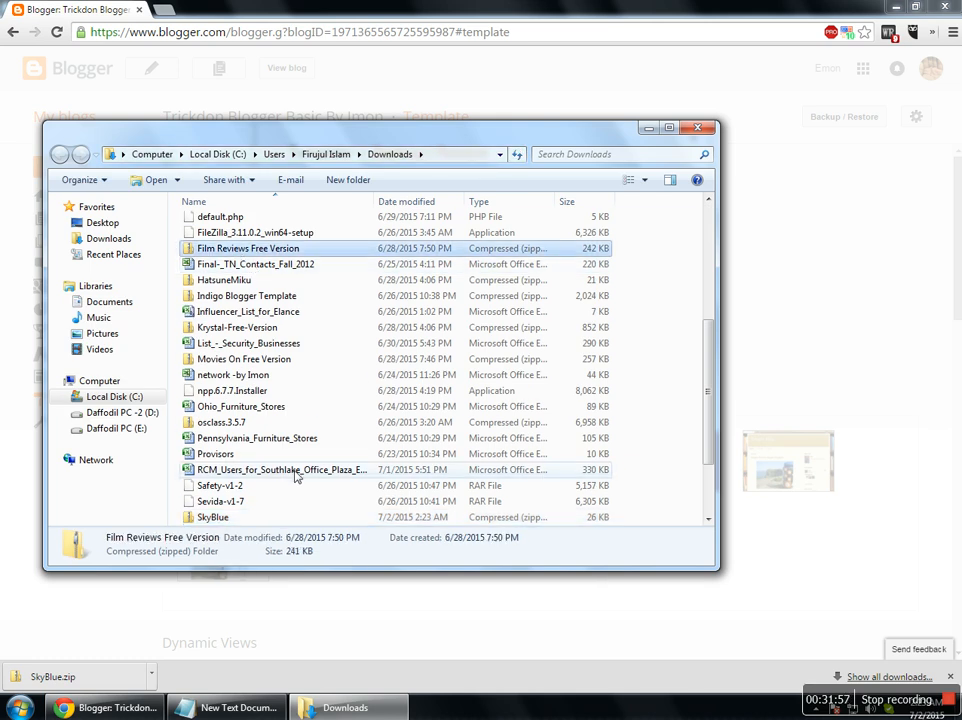
{"action": "scroll", "coordinate": [295, 476], "scroll_direction": "up", "scroll_amount": 2}
{"action": "scroll", "coordinate": [295, 476], "scroll_direction": "up", "scroll_amount": 4}
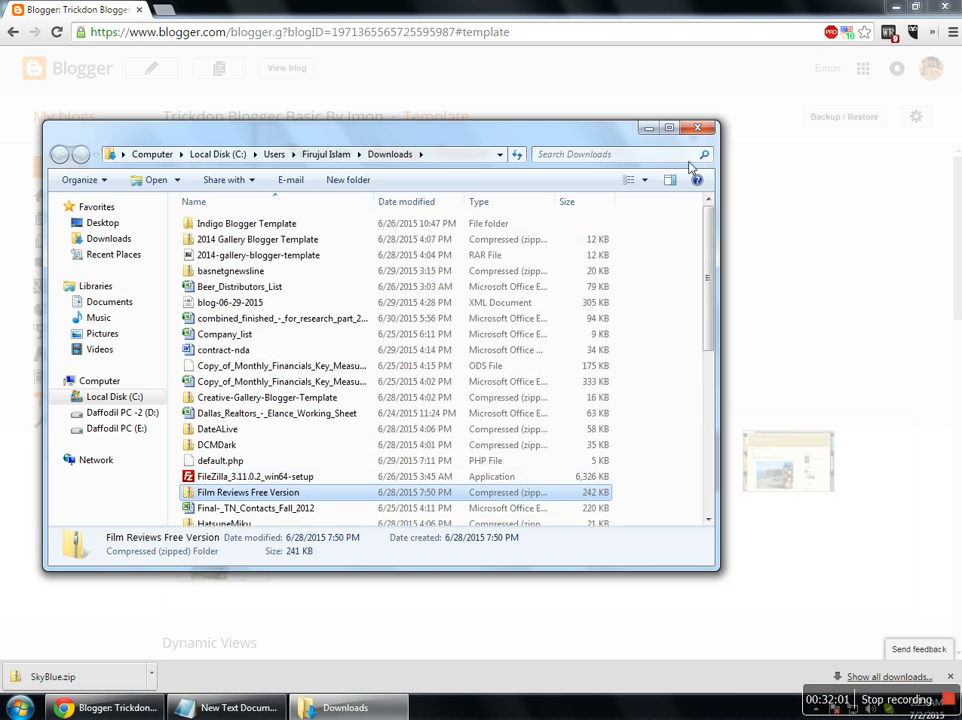
{"action": "left_click", "coordinate": [239, 239]}
{"action": "left_click", "coordinate": [247, 224]}
Close Explorer and browse Blogger's template upload to Downloads > Indigo Blogger Template.
{"action": "left_click", "coordinate": [698, 128]}
{"action": "left_click", "coordinate": [322, 259]}
{"action": "left_click", "coordinate": [66, 118]}
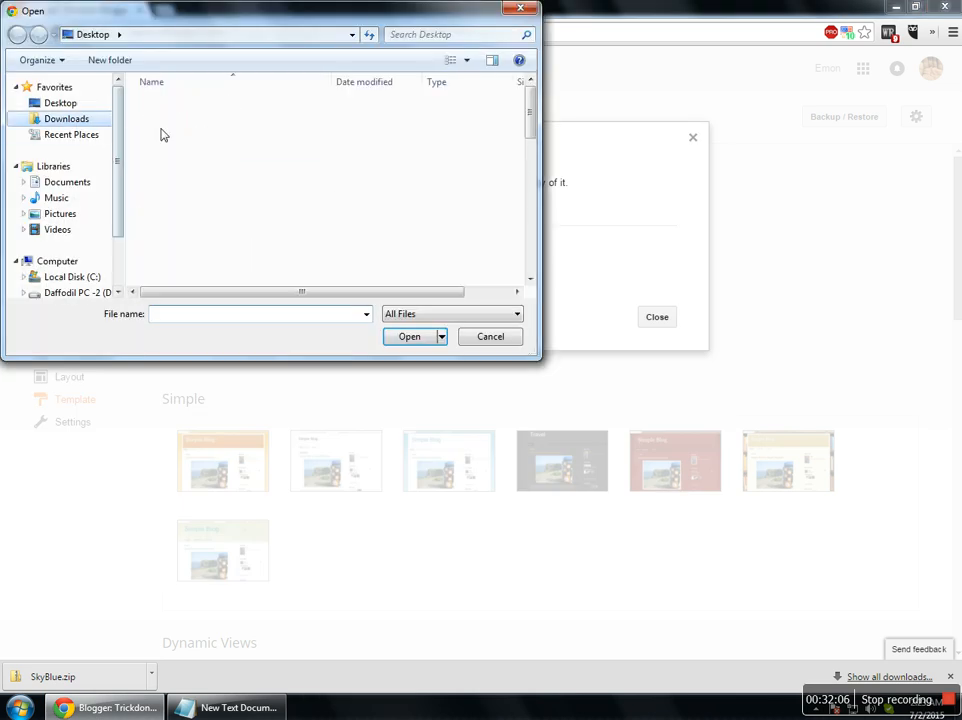
{"action": "left_click", "coordinate": [210, 118]}
{"action": "double_click", "coordinate": [205, 103]}
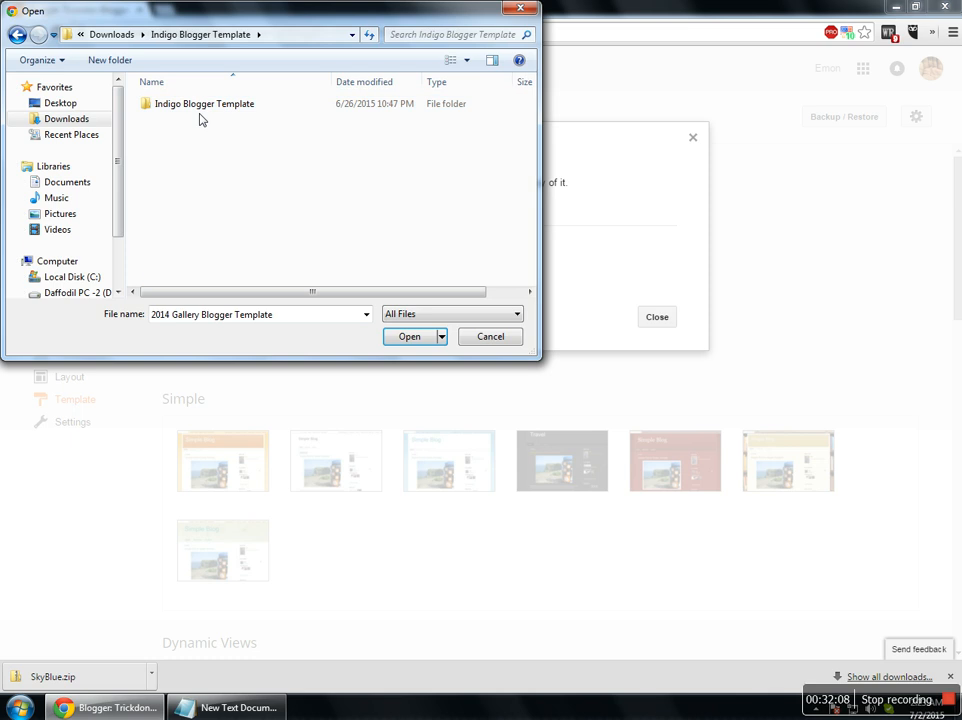
Choose Indigo Blogger Template.xml and upload it as the blog's new template.
{"action": "left_click", "coordinate": [190, 120]}
{"action": "double_click", "coordinate": [197, 103]}
{"action": "left_click", "coordinate": [17, 34]}
{"action": "left_click", "coordinate": [206, 120]}
{"action": "left_click", "coordinate": [400, 336]}
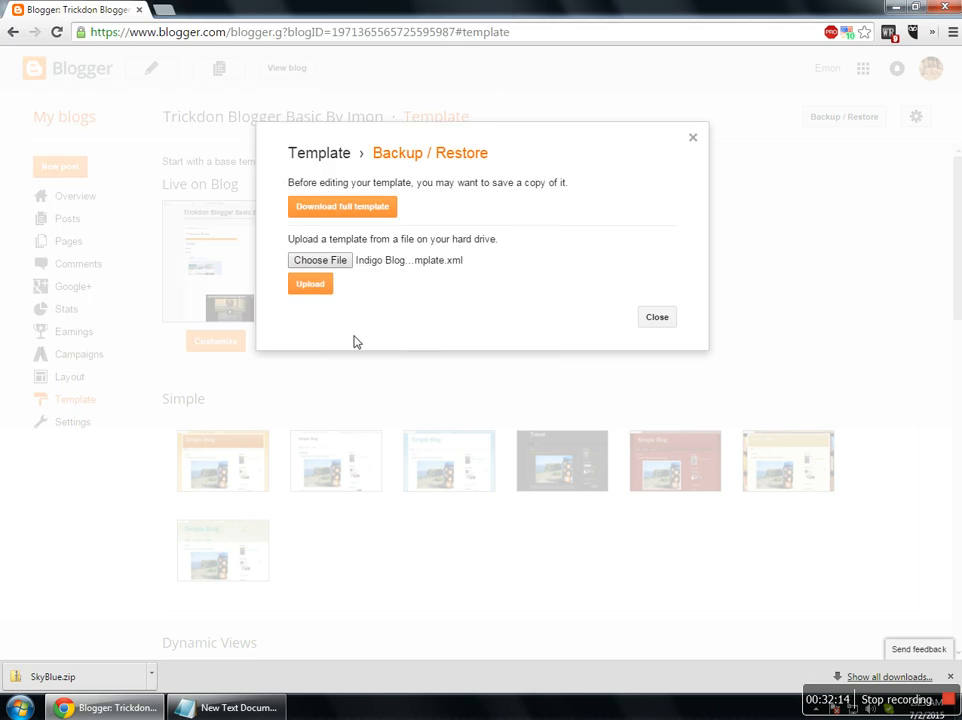
{"action": "left_click", "coordinate": [297, 292]}
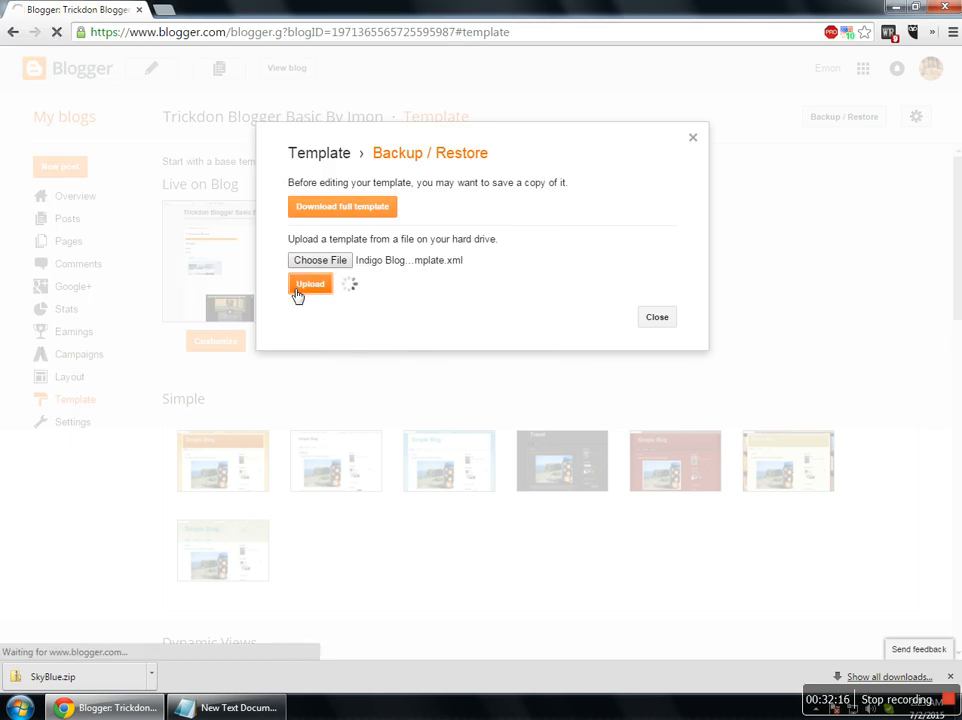
{"action": "left_click", "coordinate": [951, 677]}
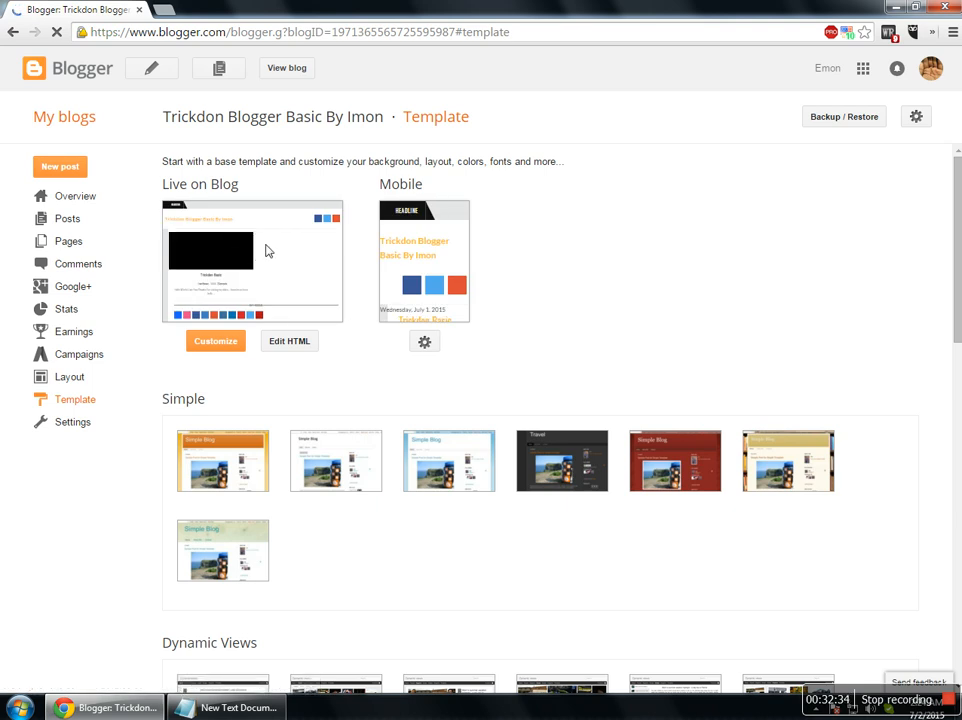
Leave the mobile template unchanged and open trickdo.blogspot.com via View blog.
{"action": "left_click", "coordinate": [436, 351]}
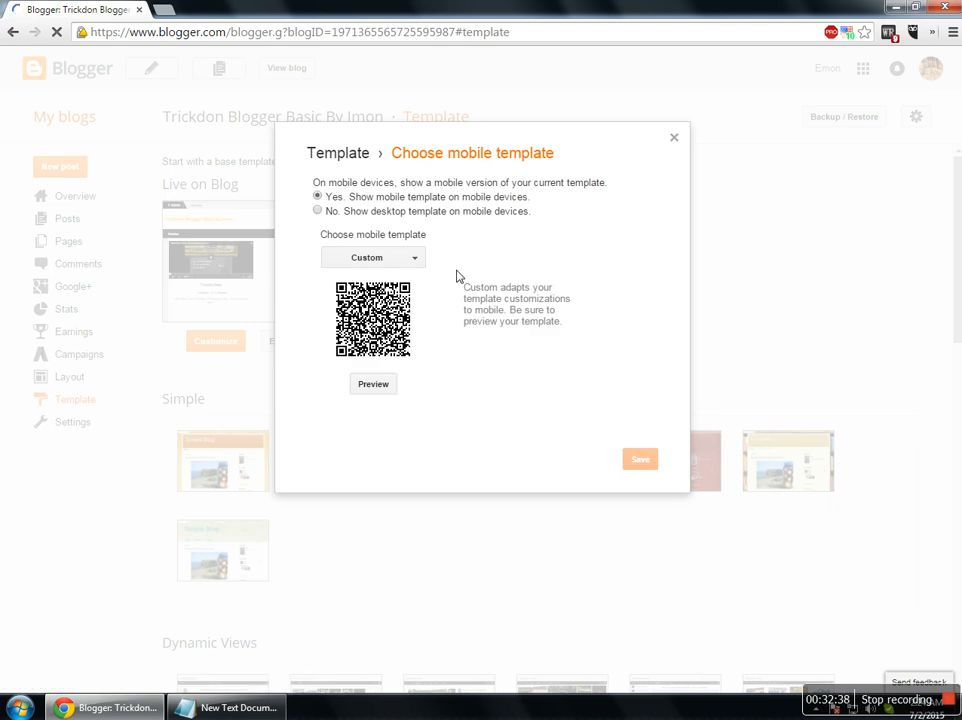
{"action": "left_click", "coordinate": [675, 139]}
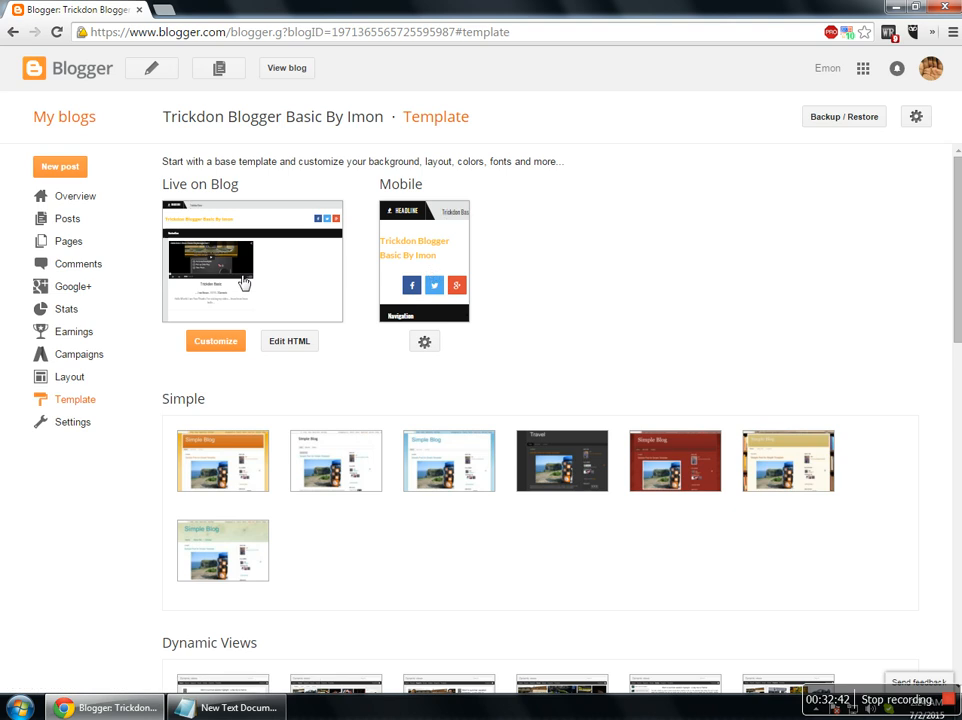
{"action": "left_click", "coordinate": [290, 72]}
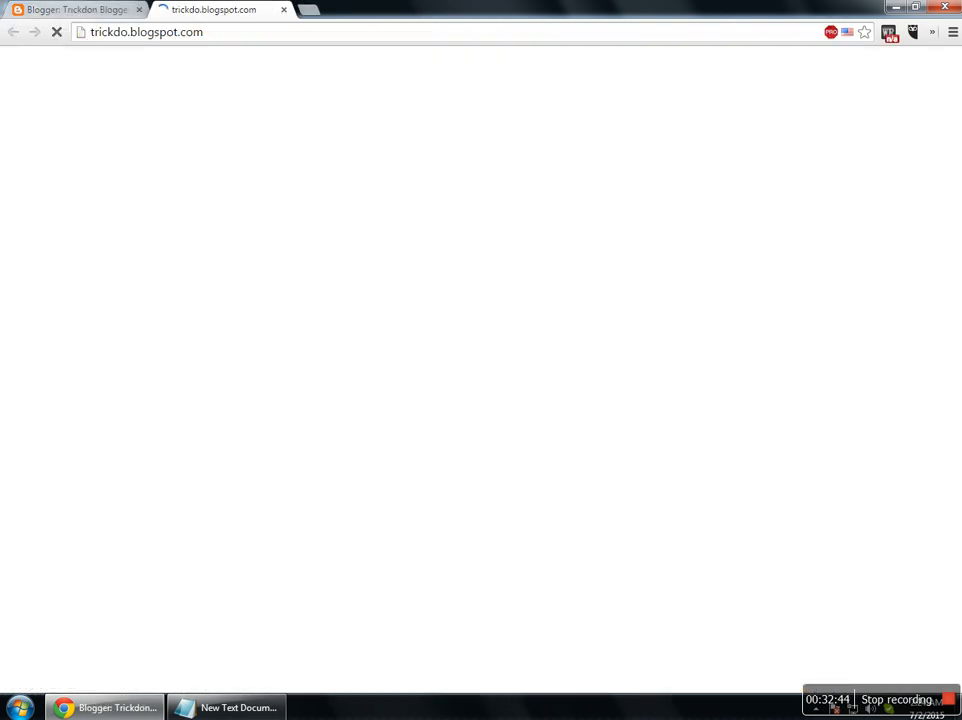
View the live blog's home page and the Trickdon Basic post in the new template.
{"action": "left_click", "coordinate": [95, 10]}
{"action": "left_click", "coordinate": [200, 10]}
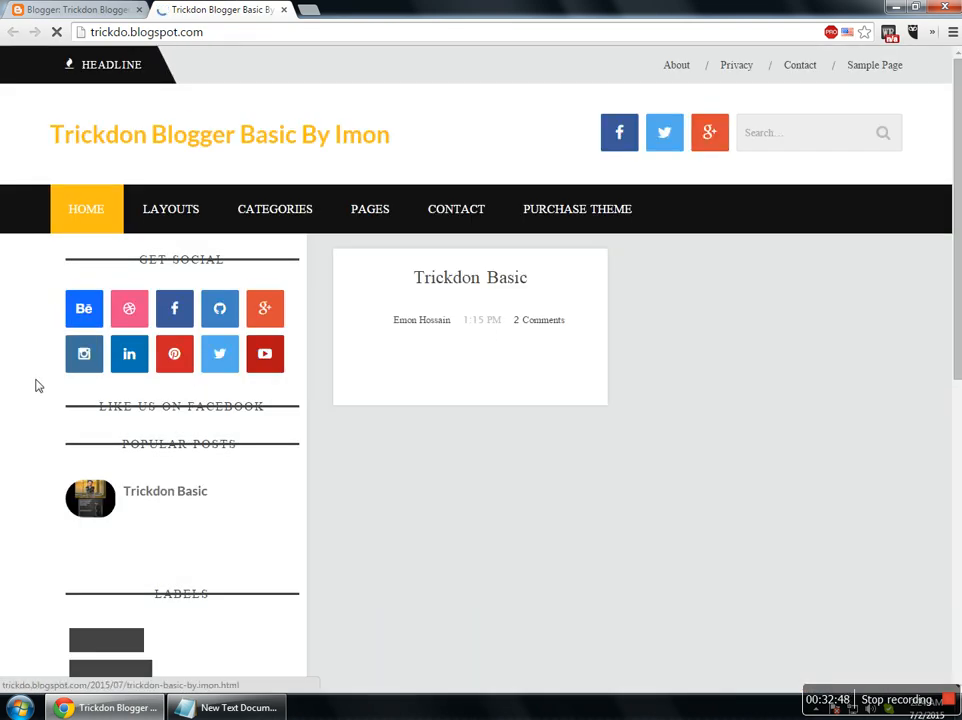
{"action": "scroll", "coordinate": [730, 459], "scroll_direction": "down", "scroll_amount": 2}
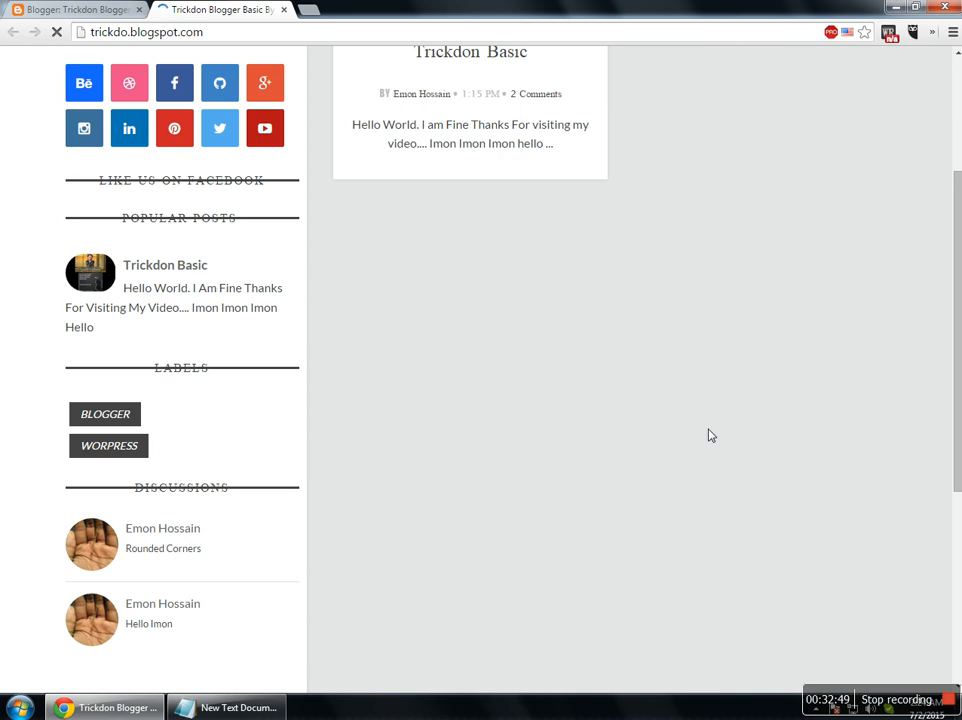
{"action": "scroll", "coordinate": [932, 494], "scroll_direction": "down", "scroll_amount": 2}
{"action": "scroll", "coordinate": [775, 453], "scroll_direction": "up", "scroll_amount": 4}
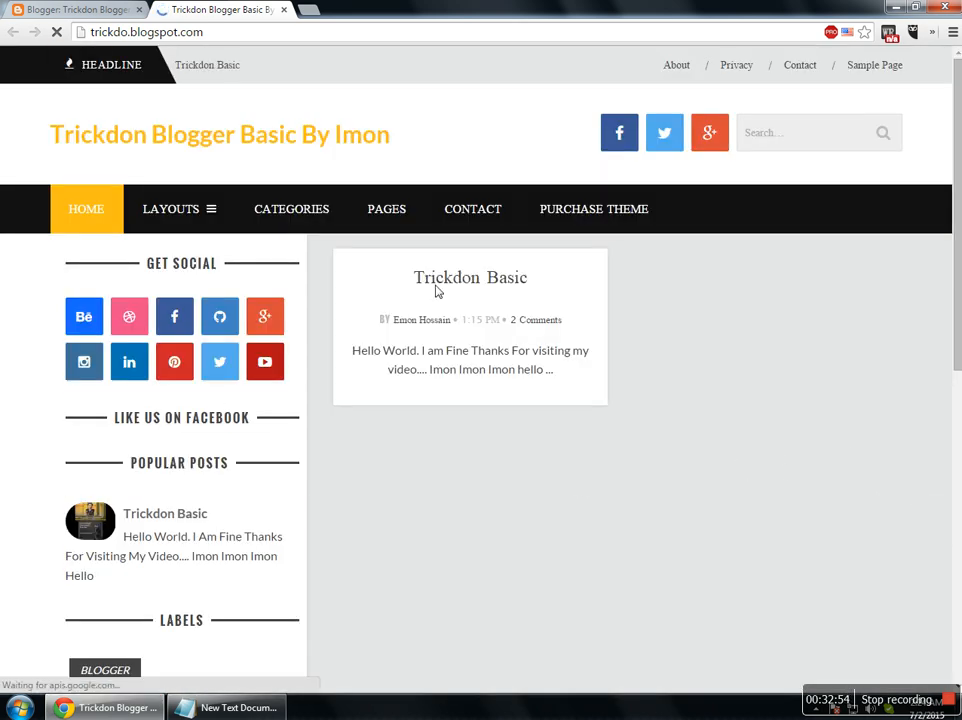
{"action": "left_click", "coordinate": [465, 287]}
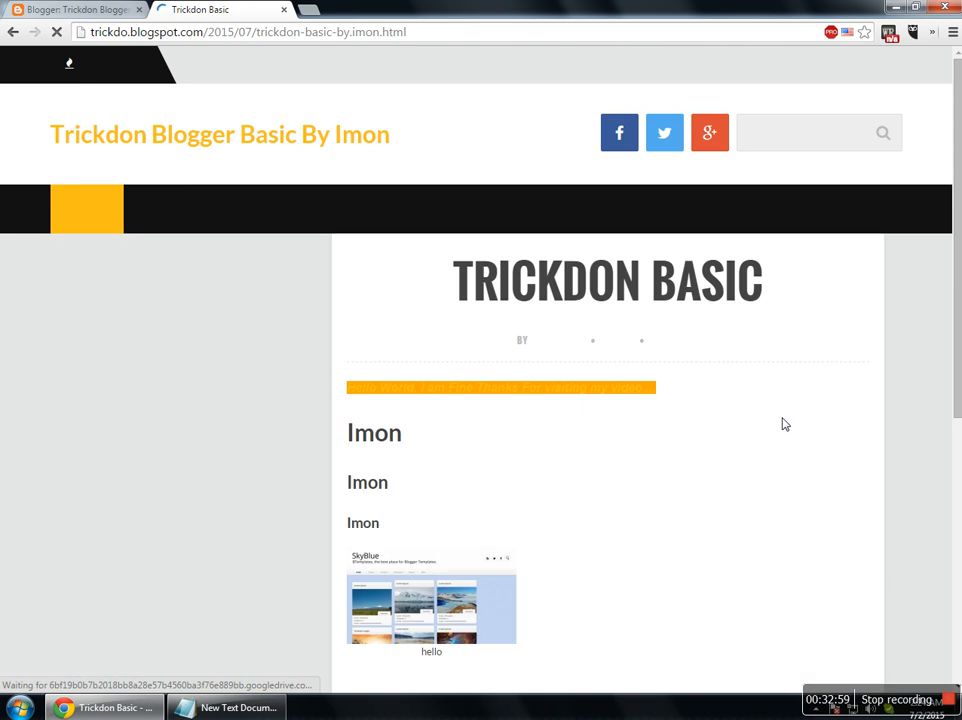
{"action": "scroll", "coordinate": [563, 448], "scroll_direction": "down", "scroll_amount": 3}
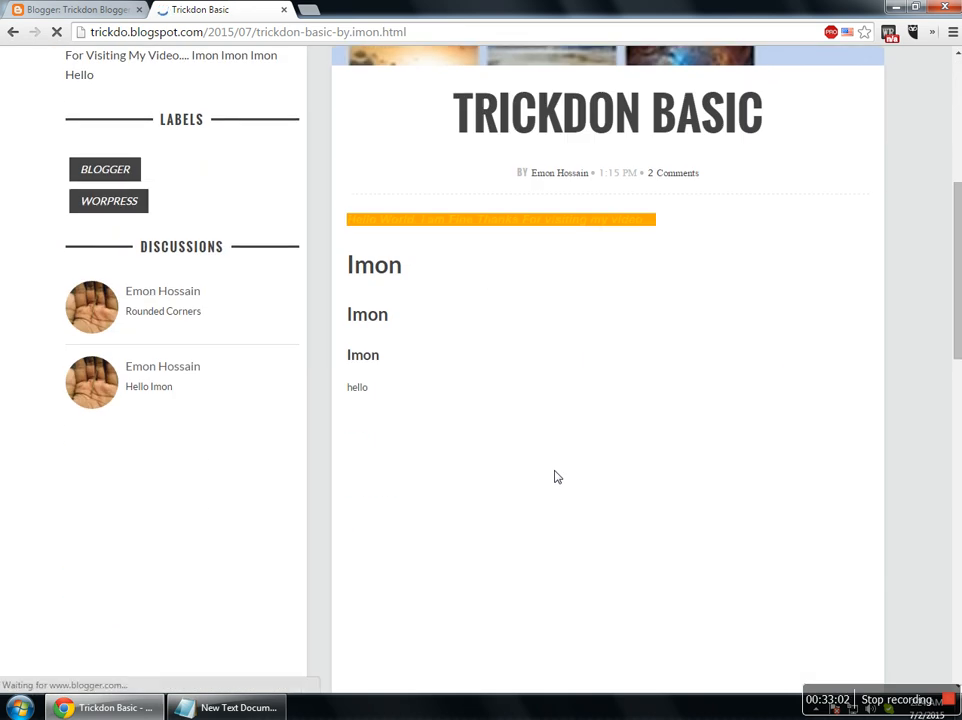
{"action": "scroll", "coordinate": [555, 474], "scroll_direction": "up", "scroll_amount": 5}
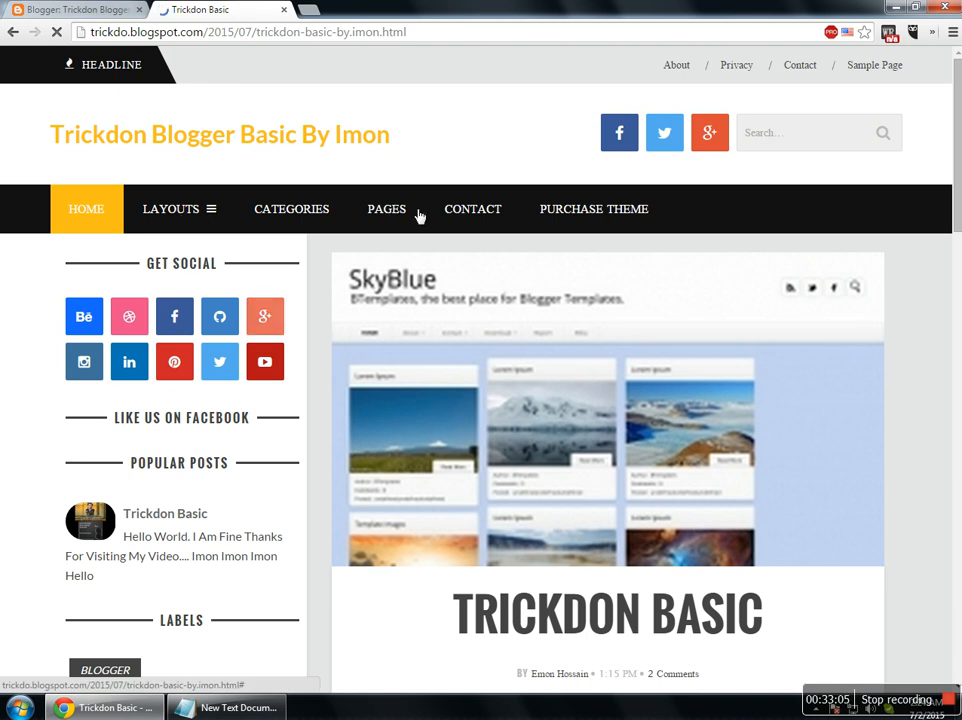
Expand the LAYOUTS menu and highlight the post headline and blog title text.
{"action": "left_click", "coordinate": [211, 210]}
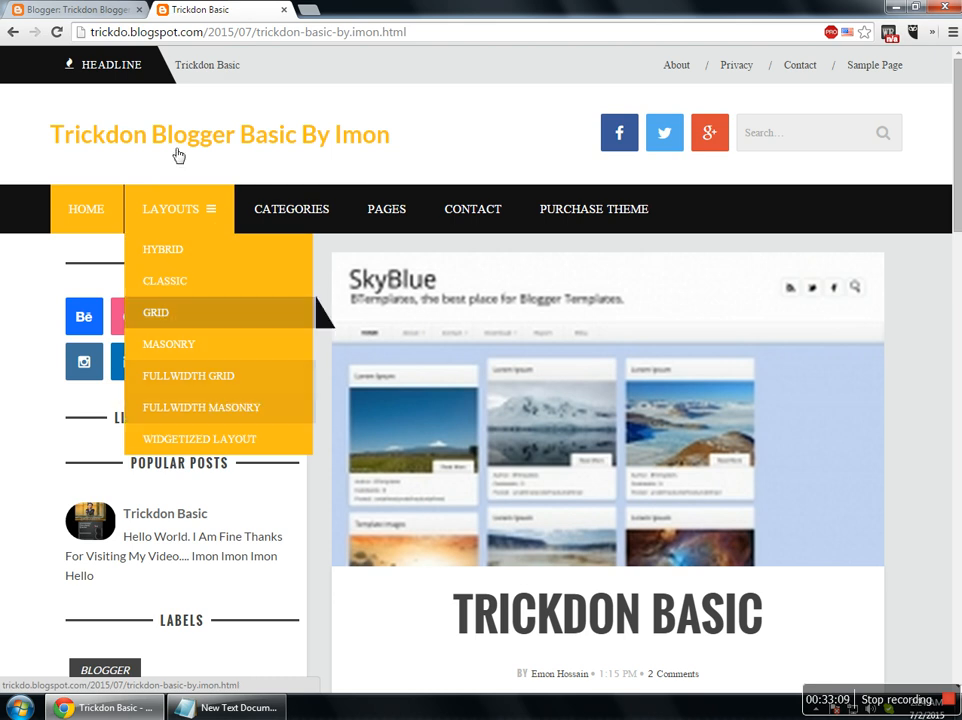
{"action": "left_click_drag", "start_coordinate": [265, 70], "coordinate": [186, 75]}
{"action": "left_click", "coordinate": [90, 97]}
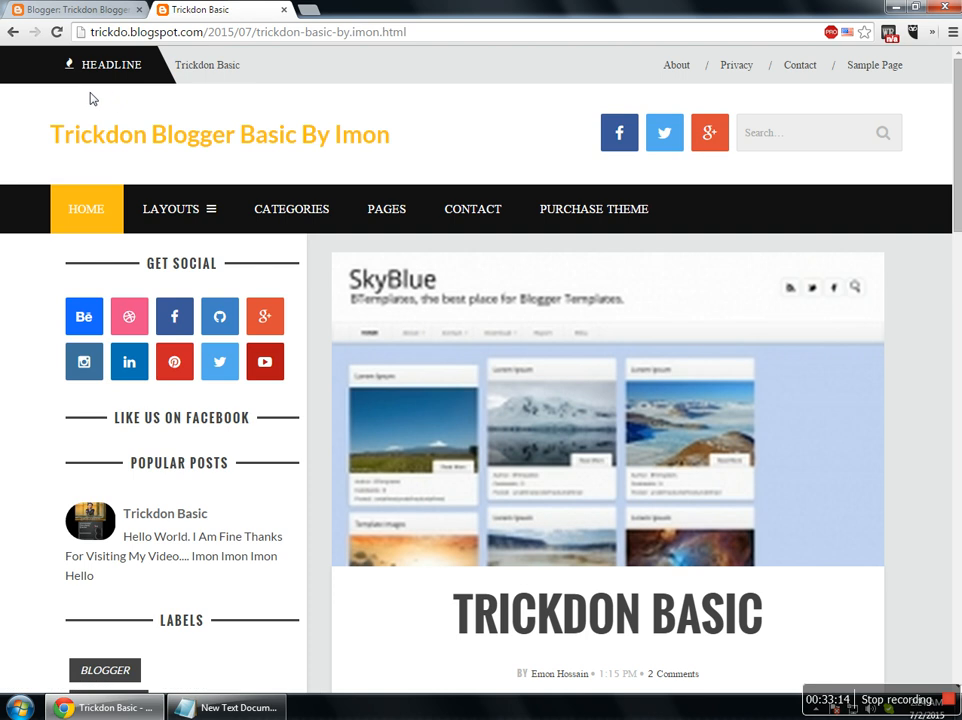
{"action": "mouse_move", "coordinate": [33, 134]}
{"action": "left_mouse_down"}
{"action": "mouse_move", "coordinate": [466, 133]}
{"action": "mouse_move", "coordinate": [41, 142]}
{"action": "left_mouse_up"}
{"action": "left_click", "coordinate": [452, 136]}
{"action": "left_click", "coordinate": [30, 144]}
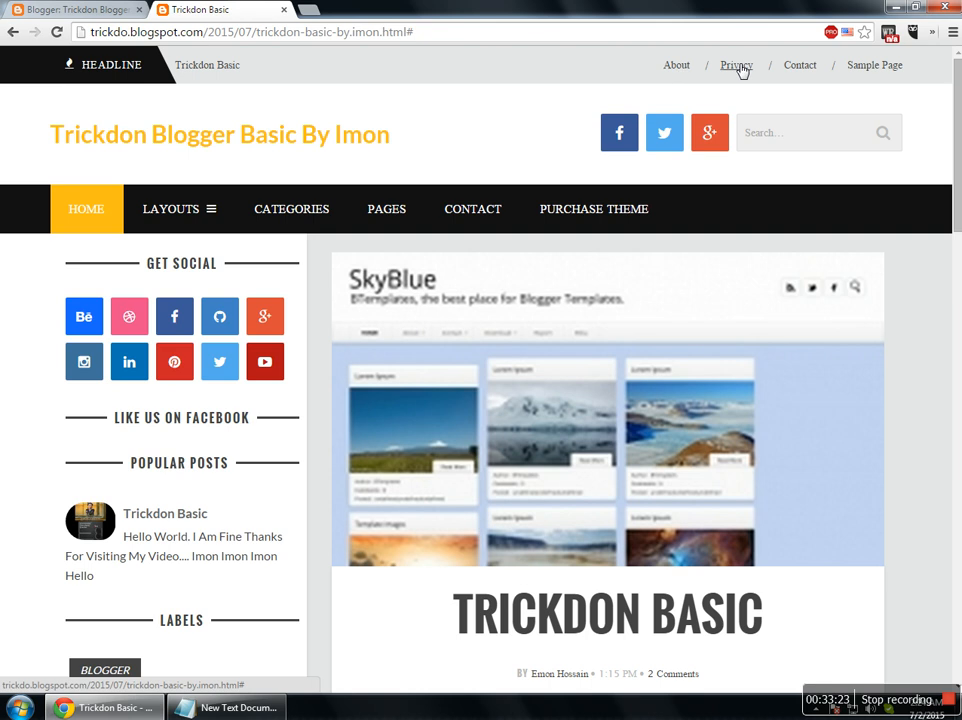
Open the Sample Page and scroll down to its footer widgets.
{"action": "left_click", "coordinate": [874, 65]}
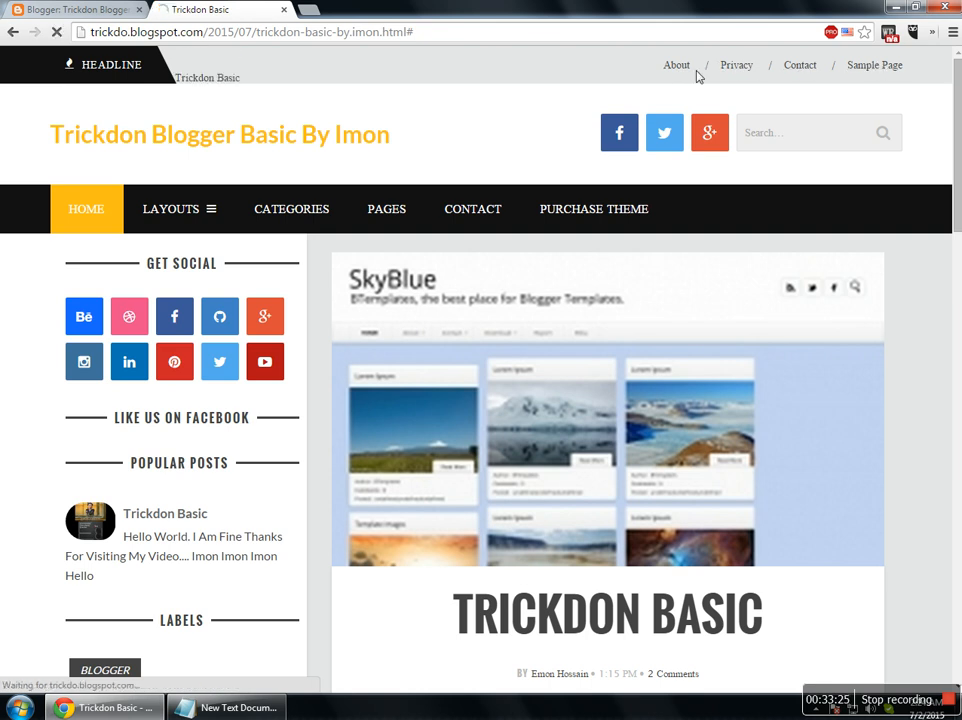
{"action": "scroll", "coordinate": [928, 423], "scroll_direction": "down", "scroll_amount": 3}
{"action": "scroll", "coordinate": [928, 423], "scroll_direction": "down", "scroll_amount": 2}
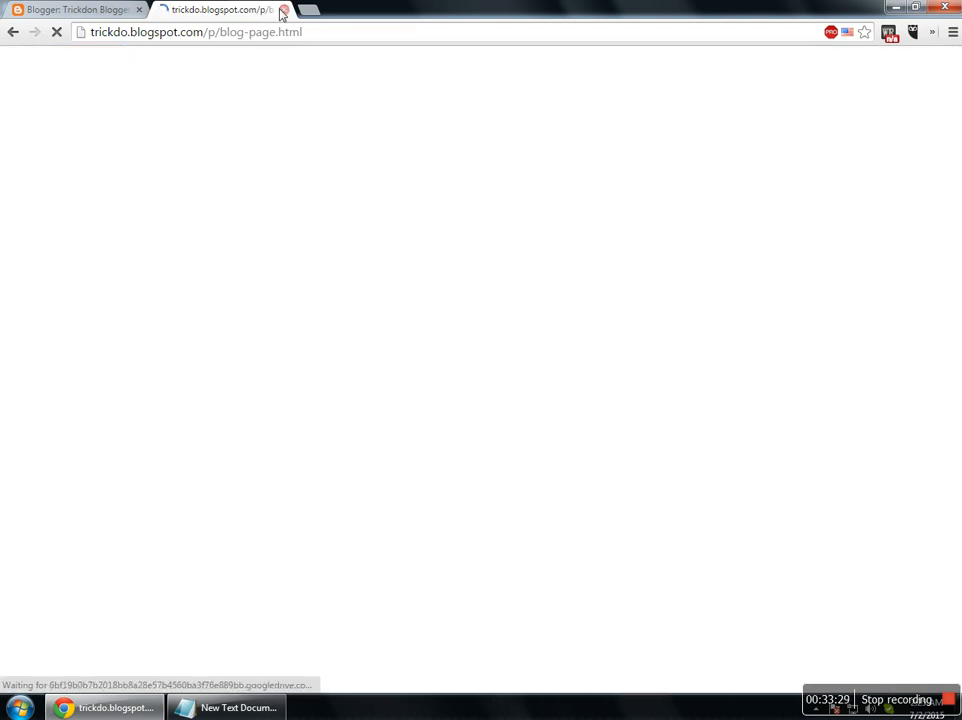
{"action": "scroll", "coordinate": [466, 436], "scroll_direction": "down", "scroll_amount": 6}
{"action": "scroll", "coordinate": [228, 390], "scroll_direction": "down", "scroll_amount": 1}
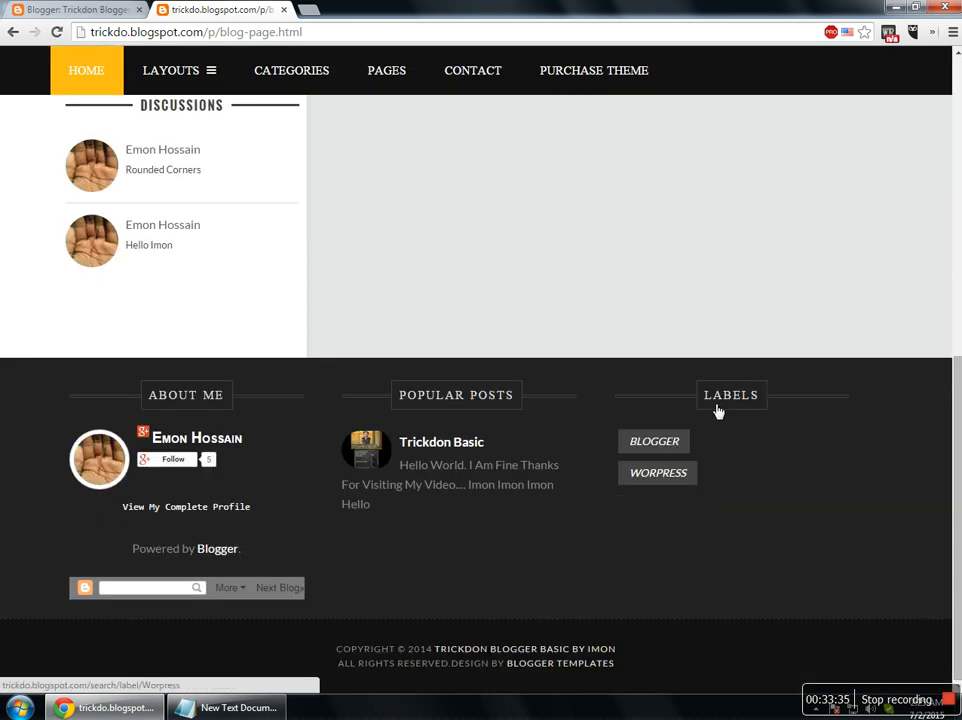
Show the Blogger posts list and close the live blog's tab.
{"action": "key", "text": "ctrl+Tab"}
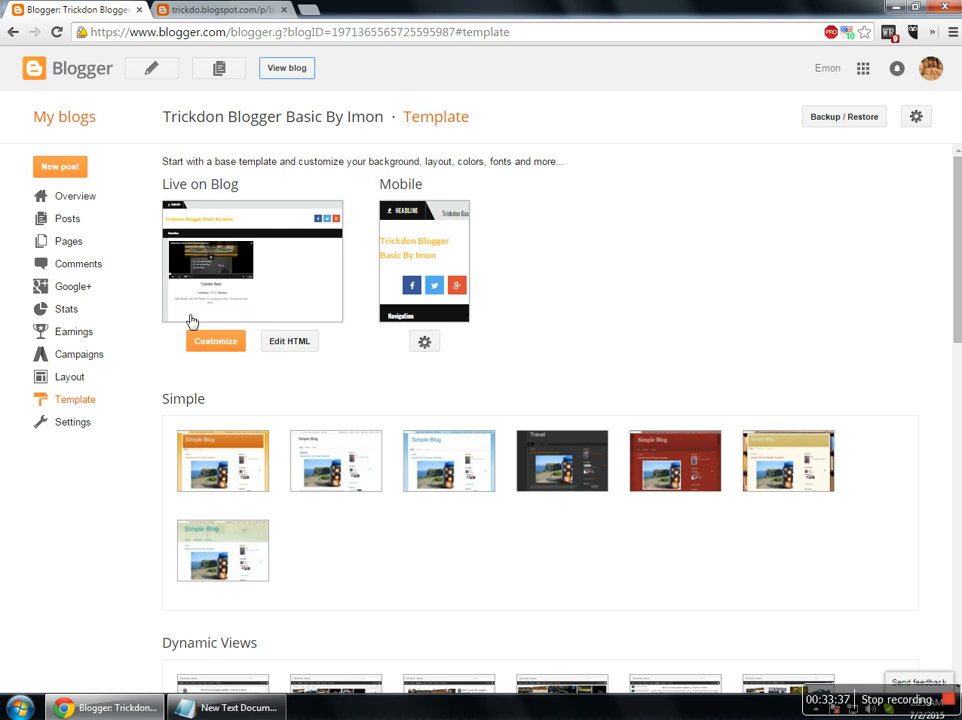
{"action": "left_click", "coordinate": [76, 222]}
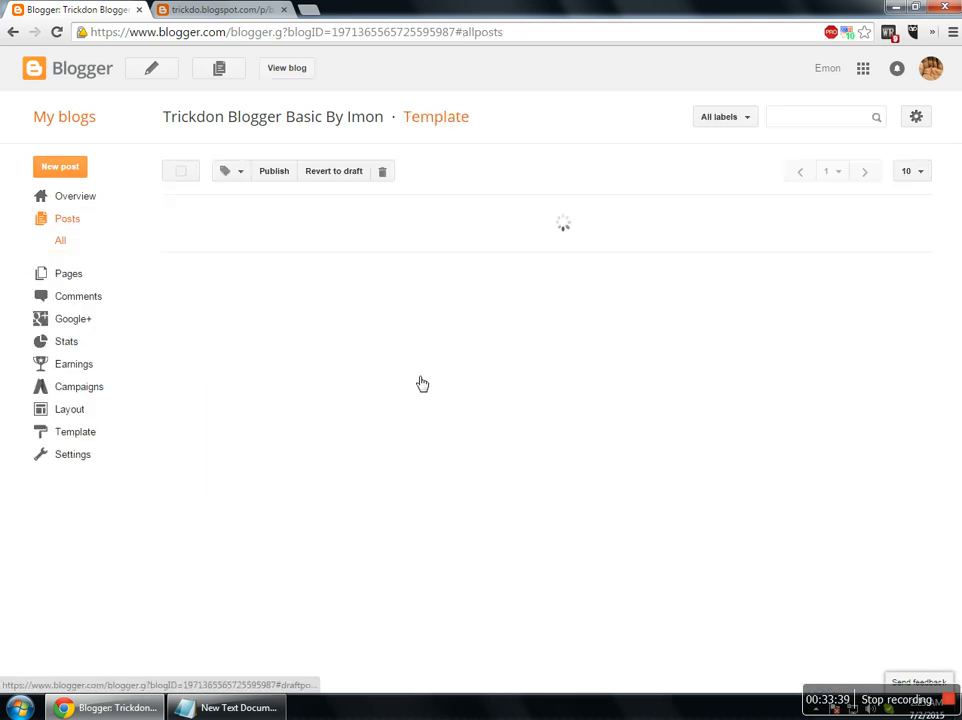
{"action": "key", "text": "ctrl+Tab"}
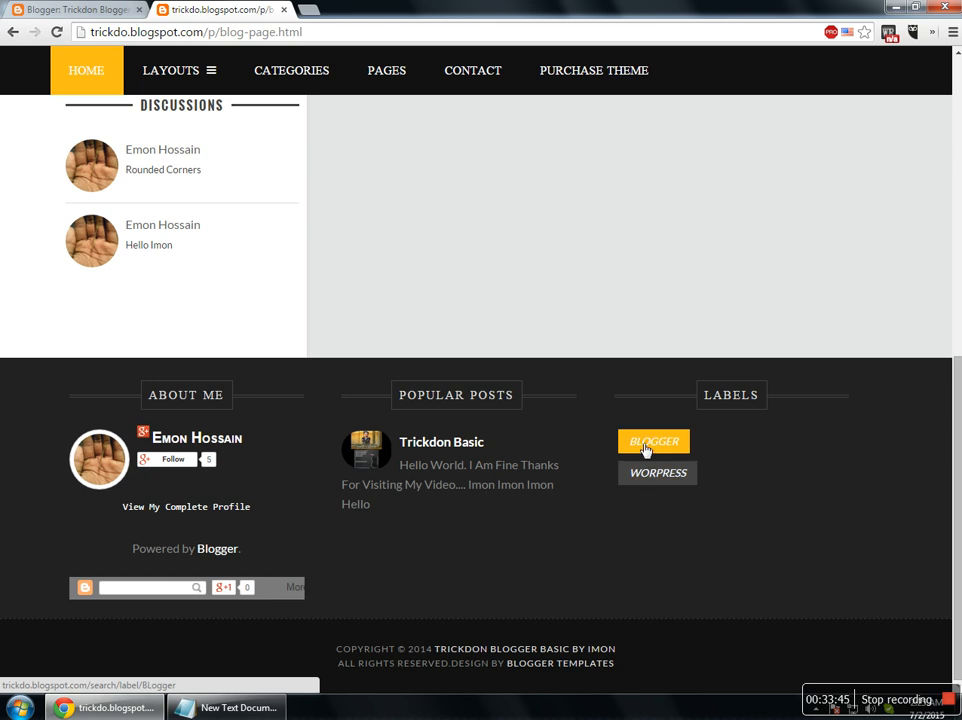
{"action": "left_click", "coordinate": [103, 9]}
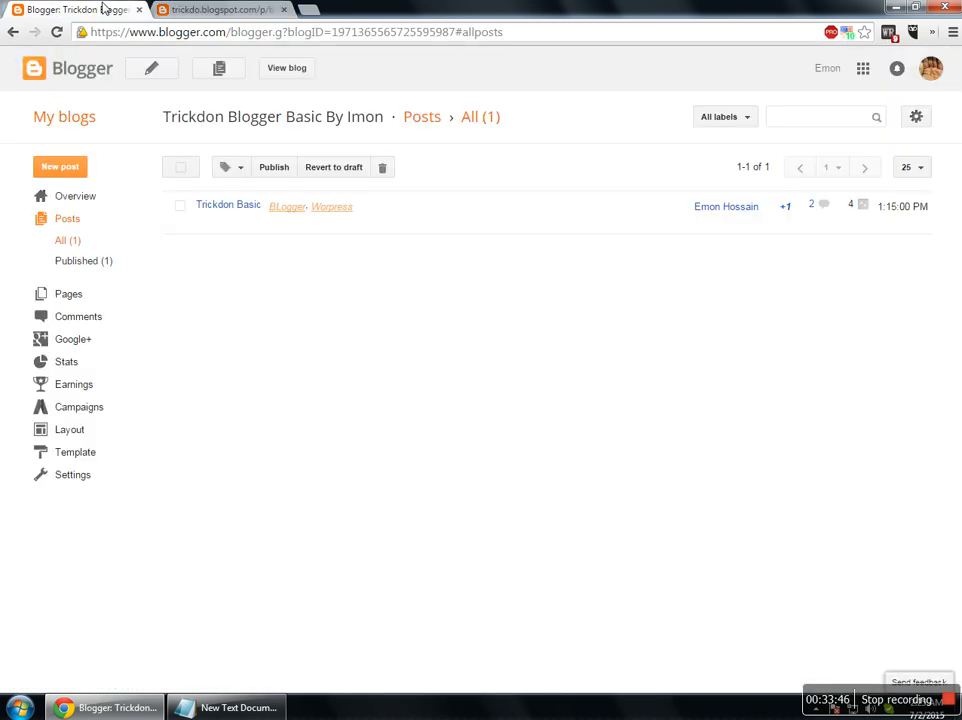
{"action": "left_click", "coordinate": [285, 10]}
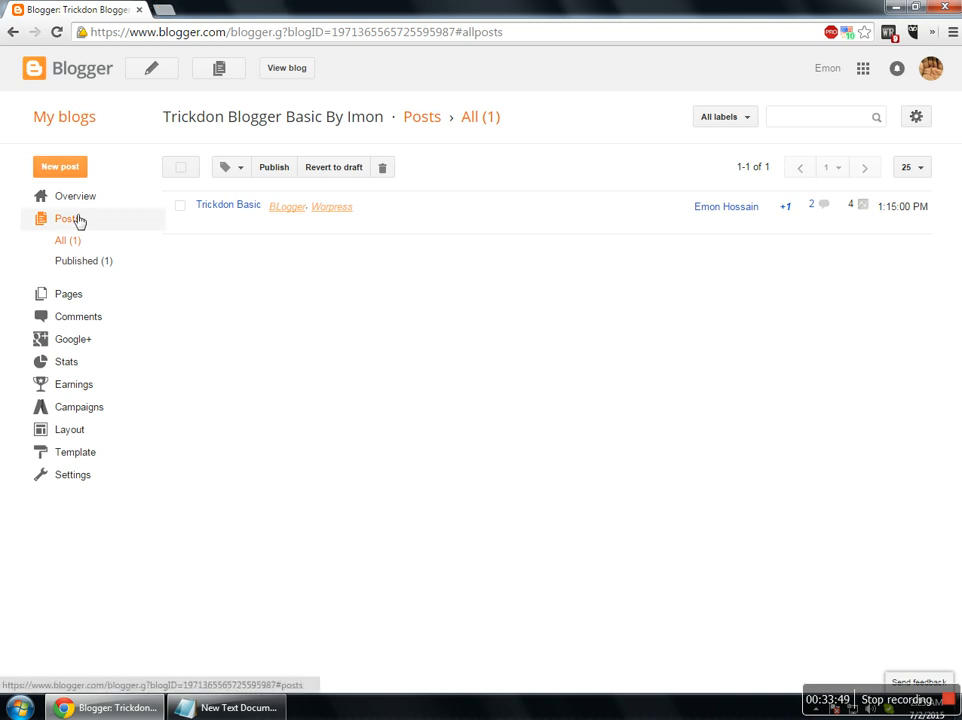
Review the Overview page: 1 post in total and 2 published comments.
{"action": "left_click", "coordinate": [68, 198]}
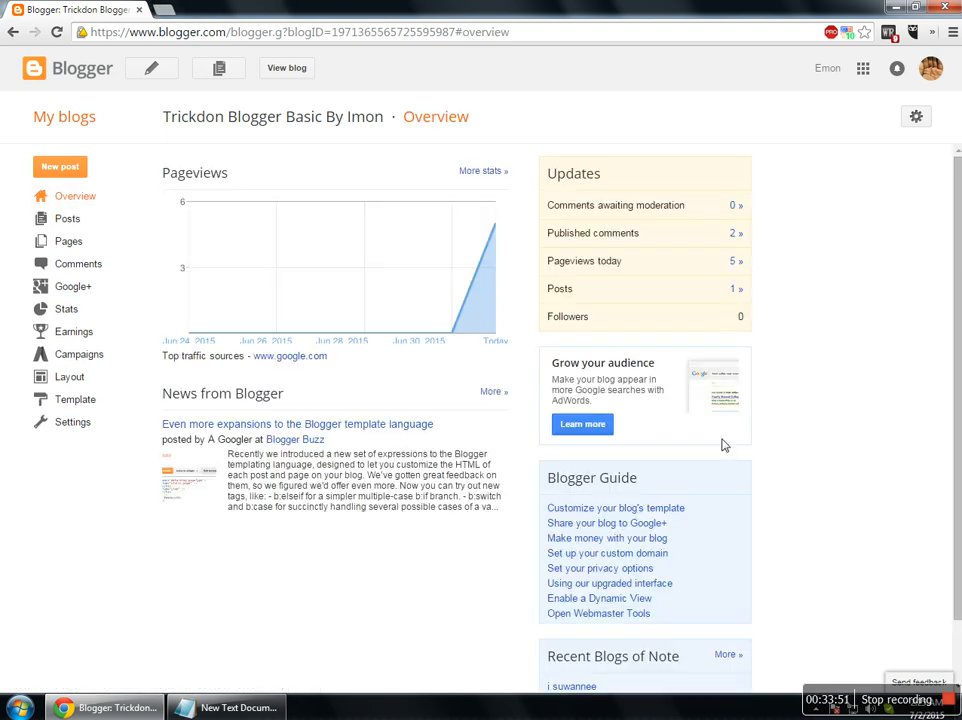
{"action": "mouse_move", "coordinate": [492, 262]}
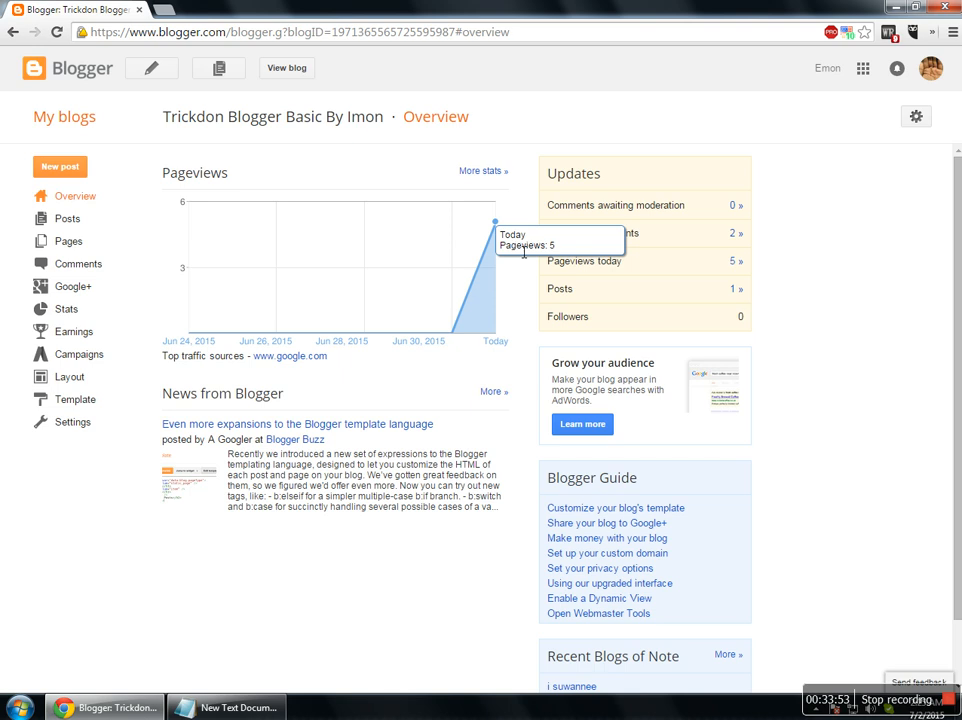
{"action": "left_click", "coordinate": [737, 289]}
{"action": "left_click", "coordinate": [737, 233]}
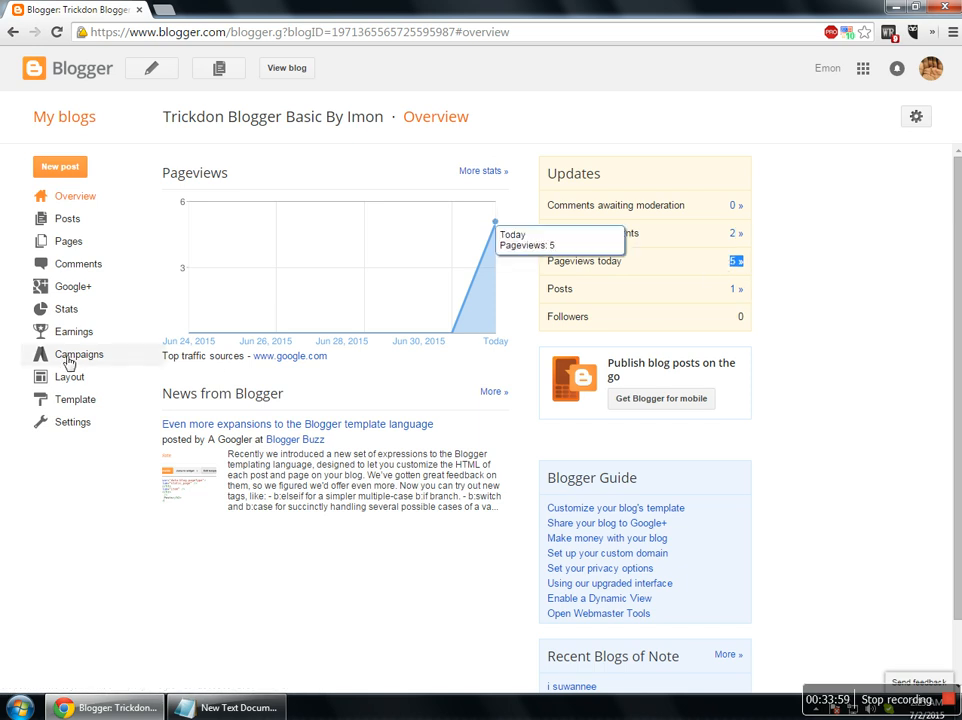
Check Stats per post and Traffic sources, opening the second Google referring URL.
{"action": "left_click", "coordinate": [76, 313]}
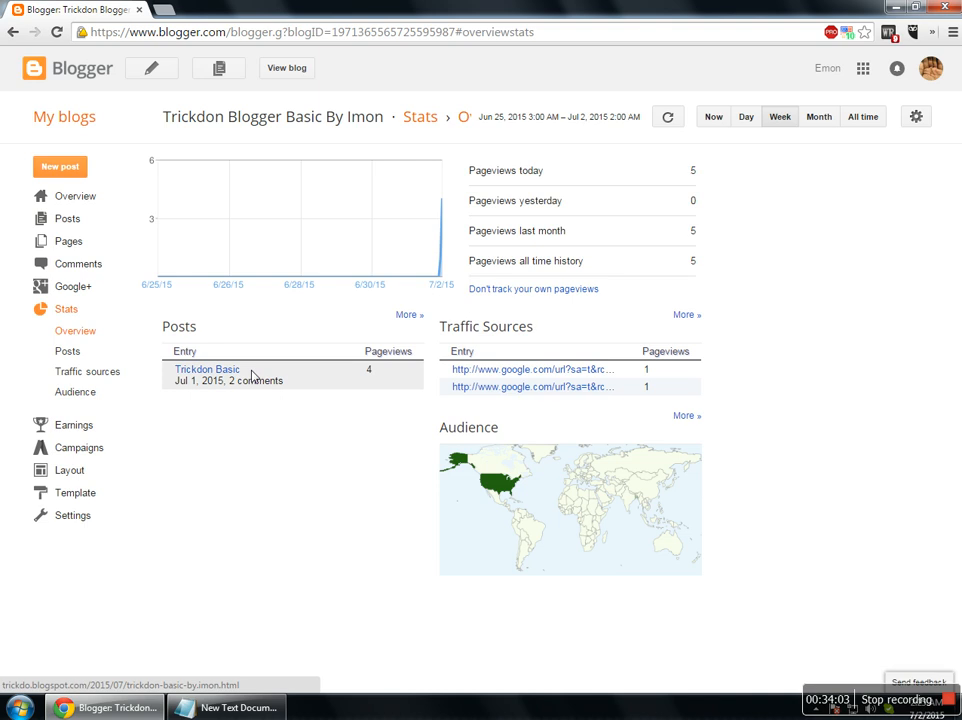
{"action": "left_click", "coordinate": [72, 354]}
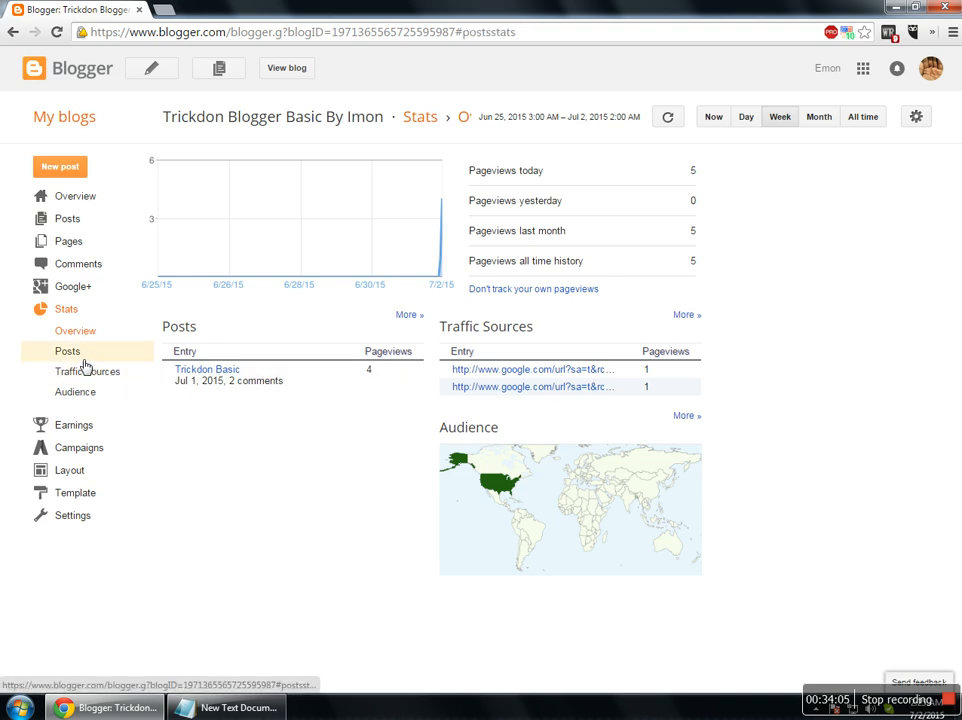
{"action": "left_click", "coordinate": [105, 373]}
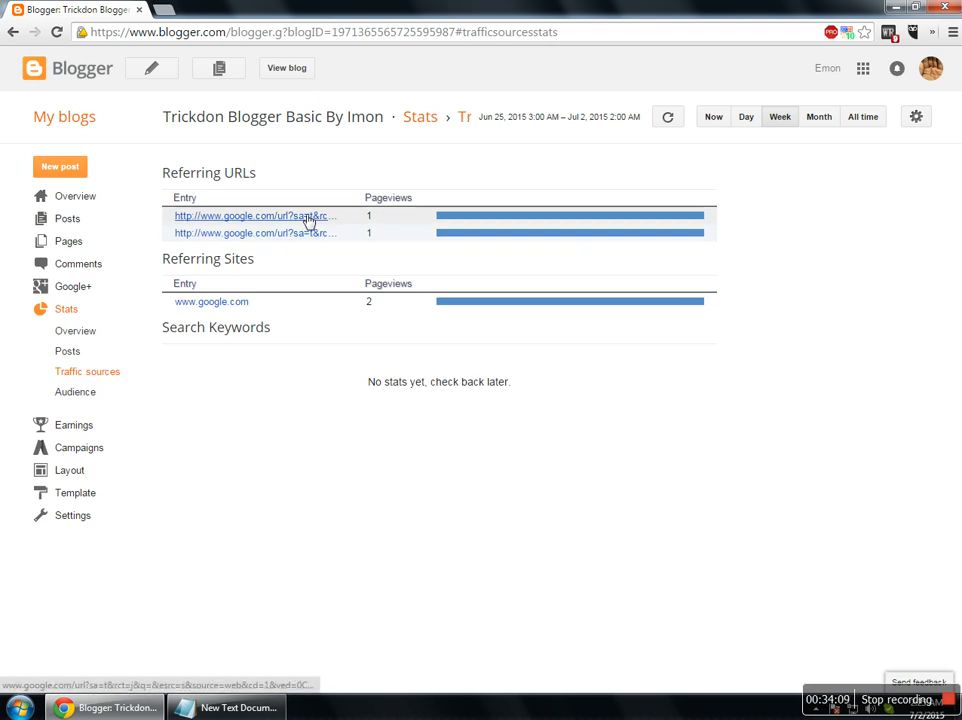
{"action": "left_click", "coordinate": [275, 234]}
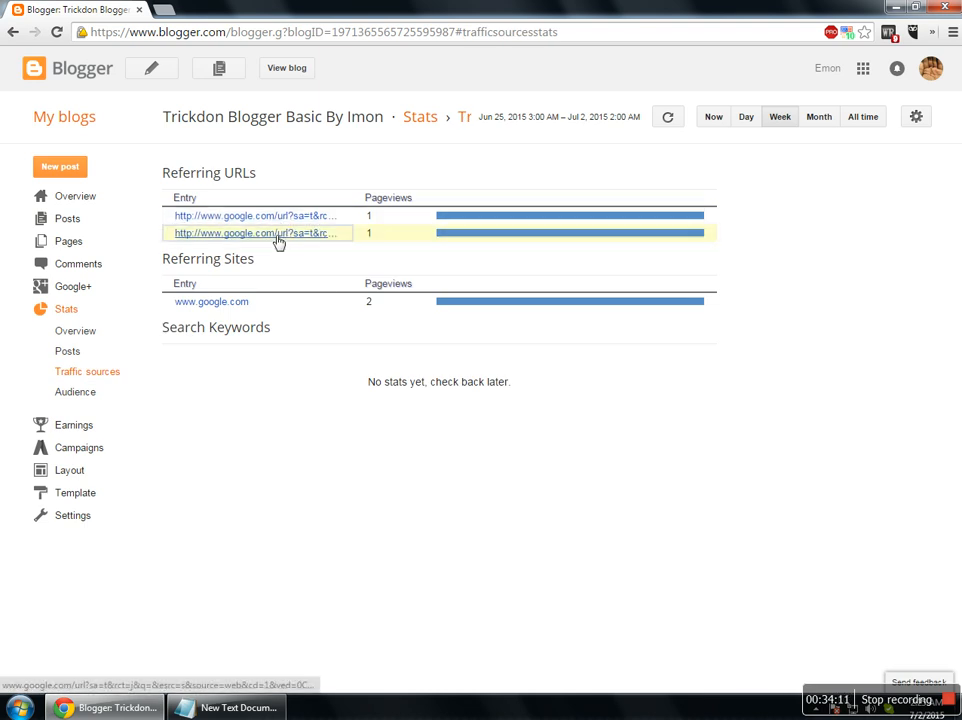